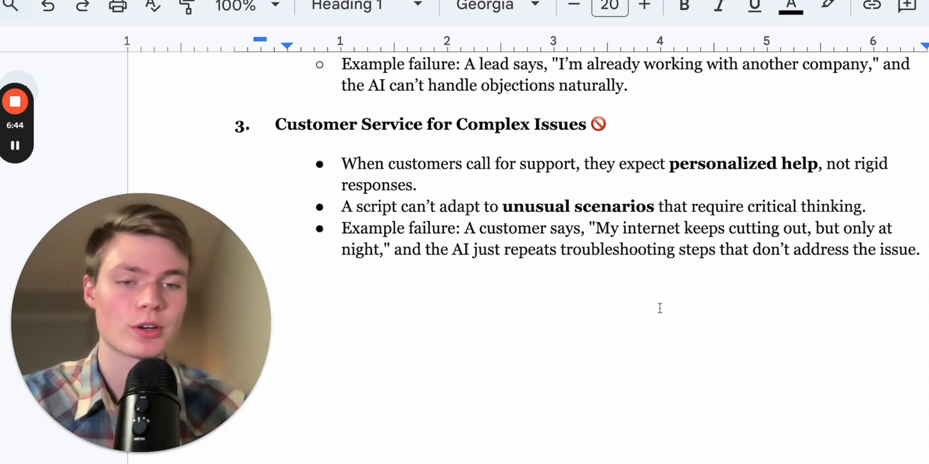
Scroll through the document listing terrible use cases for a super-deterministic AI voice agent
{"action": "scroll", "coordinate": [659, 308], "scroll_direction": "down", "scroll_amount": 1}
{"action": "scroll", "coordinate": [660, 308], "scroll_direction": "up", "scroll_amount": 1}
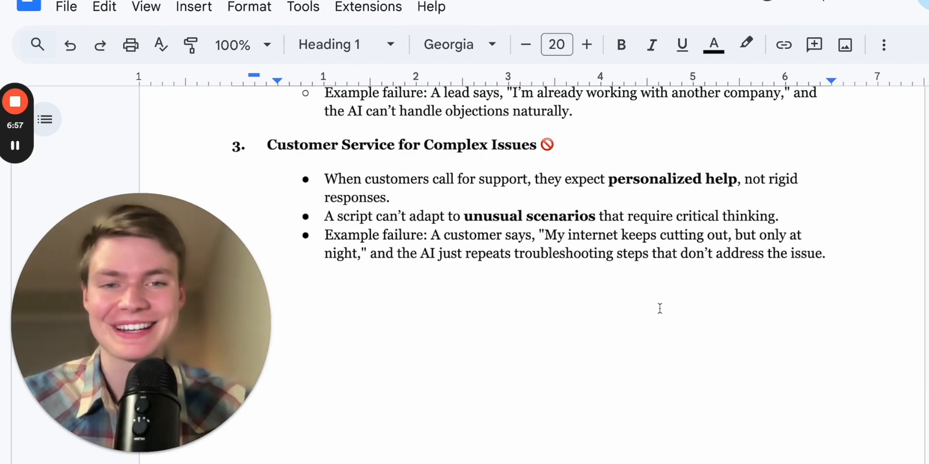
{"action": "scroll", "coordinate": [659, 308], "scroll_direction": "up", "scroll_amount": 5}
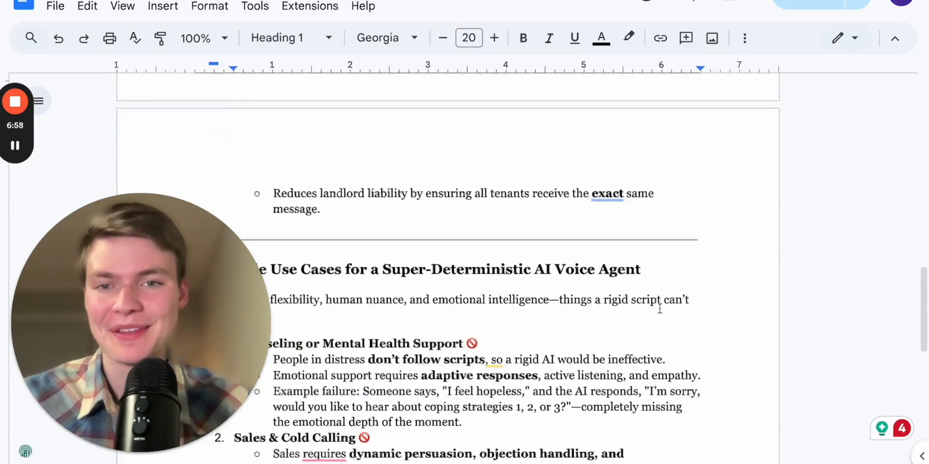
{"action": "scroll", "coordinate": [660, 308], "scroll_direction": "up", "scroll_amount": 5}
{"action": "scroll", "coordinate": [659, 308], "scroll_direction": "down", "scroll_amount": 8}
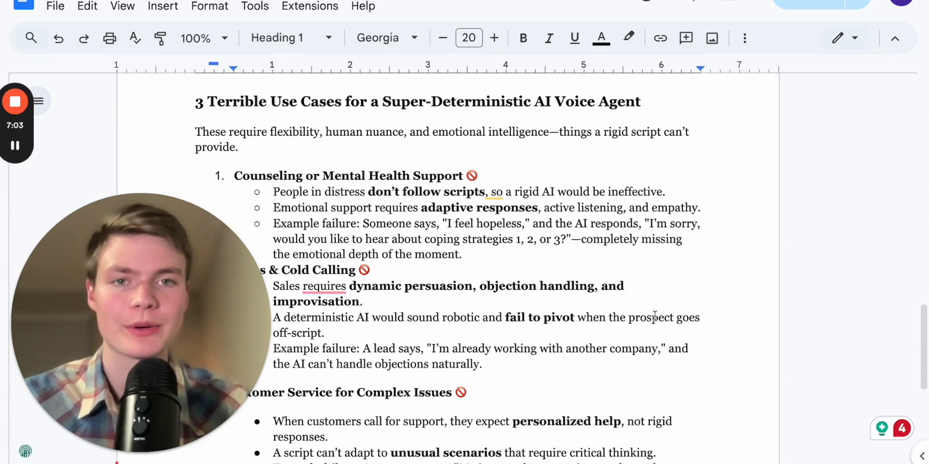
{"action": "scroll", "coordinate": [659, 308], "scroll_direction": "down", "scroll_amount": 1}
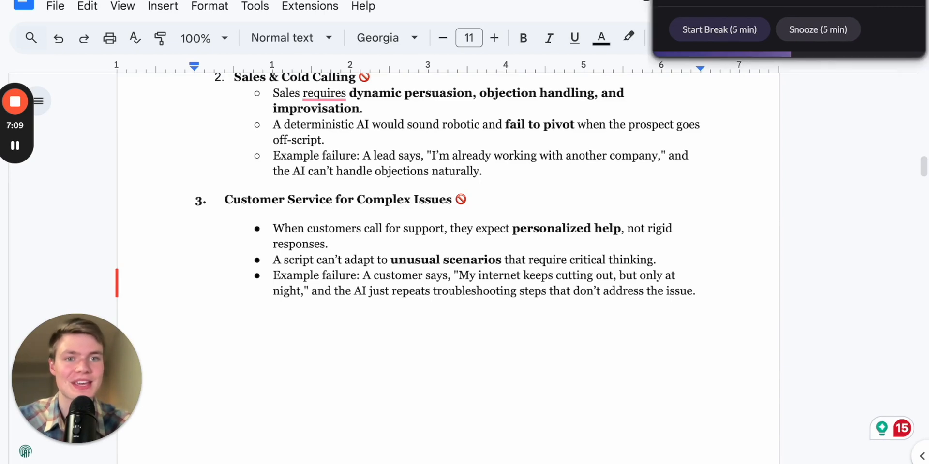
Switch to the voice agent dashboard and create a new Conversation Flow agent starting from blank
{"action": "key", "text": "ctrl+Tab"}
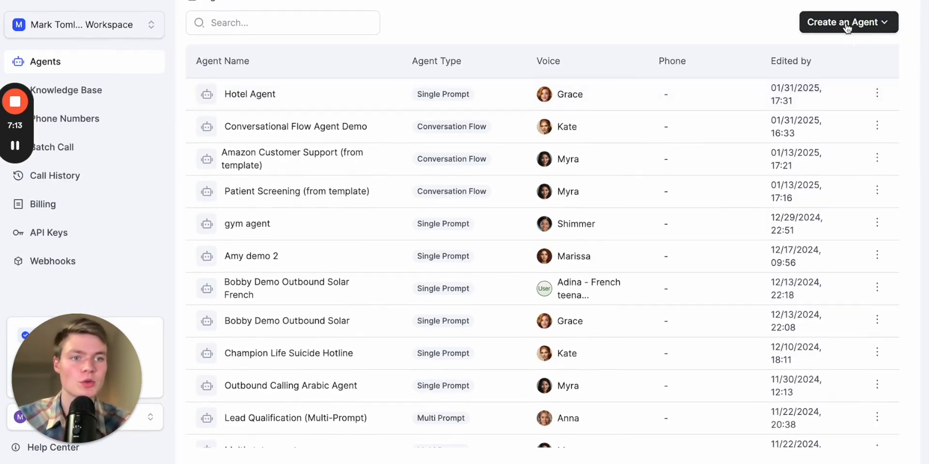
{"action": "left_click", "coordinate": [868, 25]}
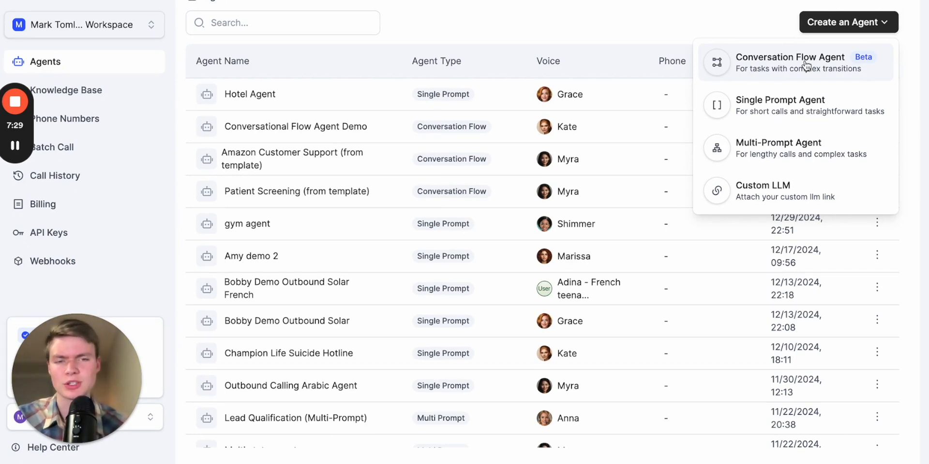
{"action": "left_click", "coordinate": [805, 66]}
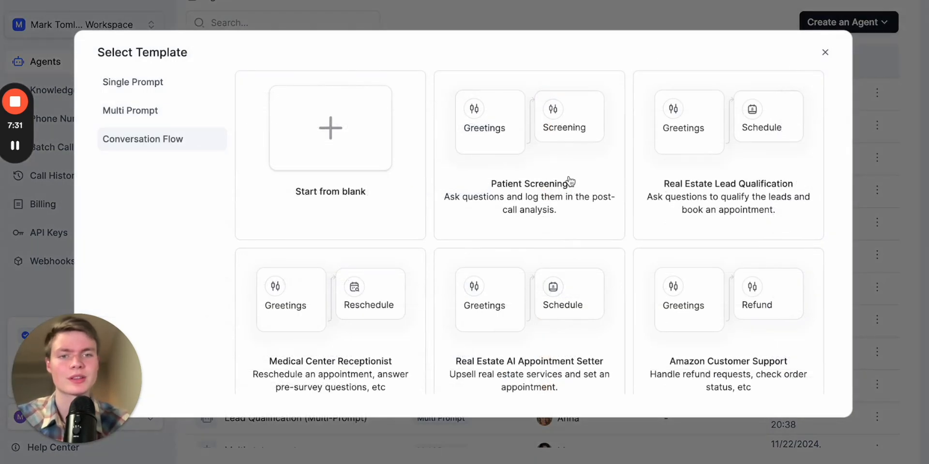
{"action": "left_click", "coordinate": [308, 169]}
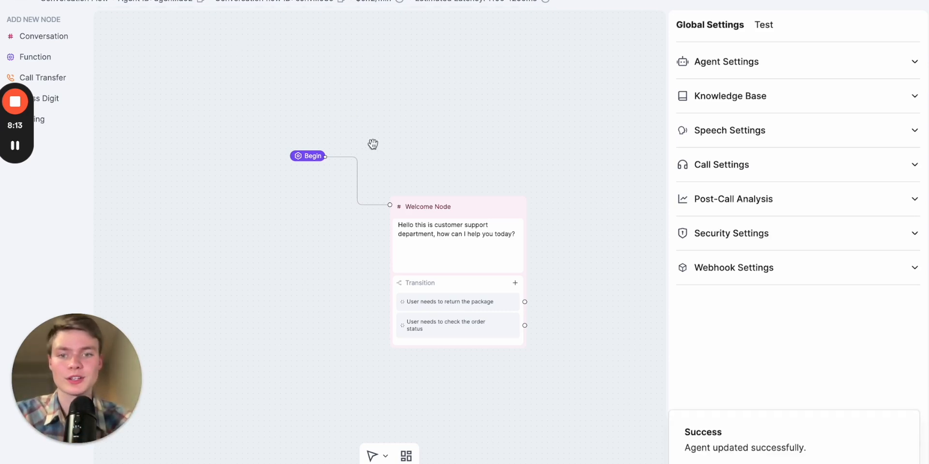
Add a Conversation node to the flow beside the Welcome Node and set it to Static Sentence mode
{"action": "scroll", "coordinate": [383, 112], "scroll_direction": "left", "scroll_amount": 3}
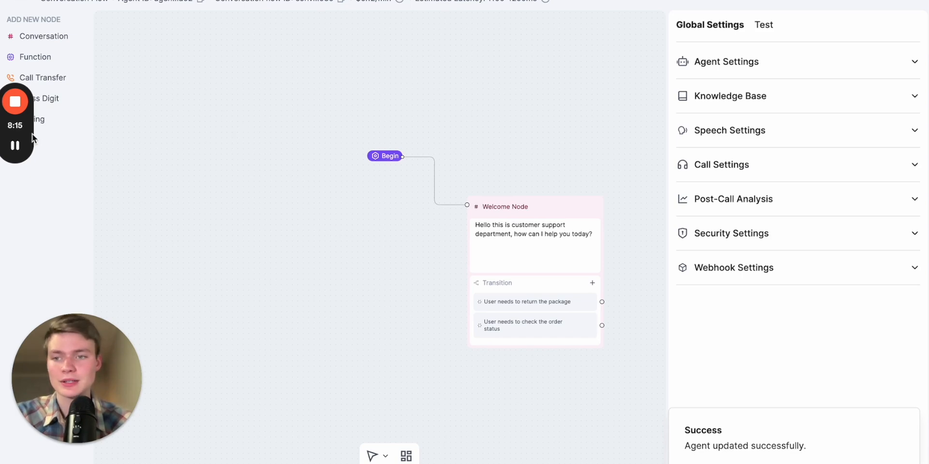
{"action": "left_click_drag", "start_coordinate": [32, 133], "coordinate": [31, 192]}
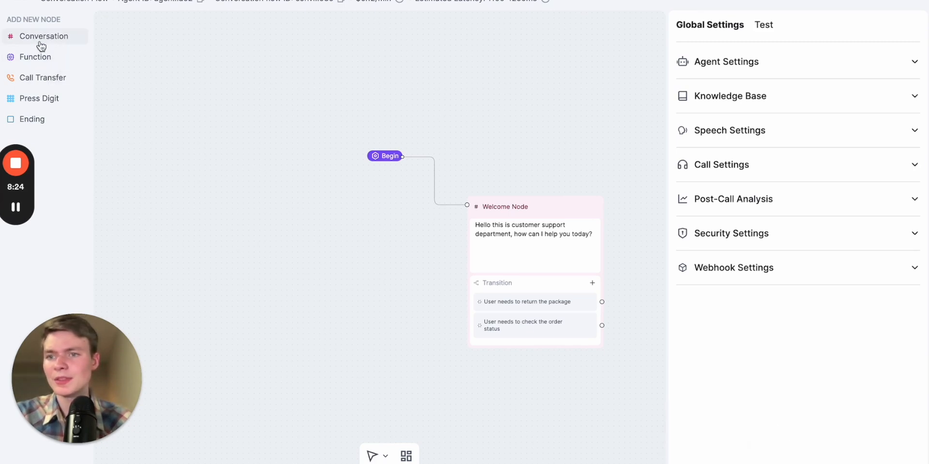
{"action": "left_click_drag", "start_coordinate": [146, 64], "coordinate": [201, 79]}
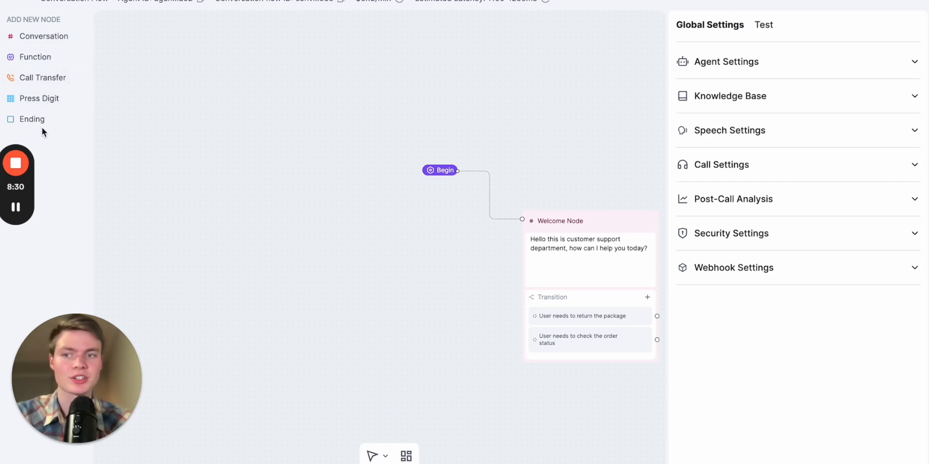
{"action": "left_click", "coordinate": [44, 37]}
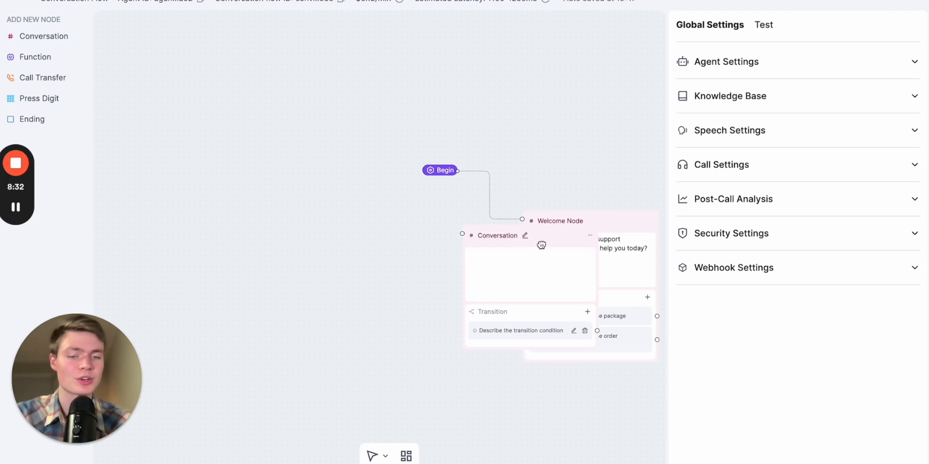
{"action": "left_click_drag", "start_coordinate": [541, 245], "coordinate": [324, 226]}
{"action": "left_click", "coordinate": [331, 245]}
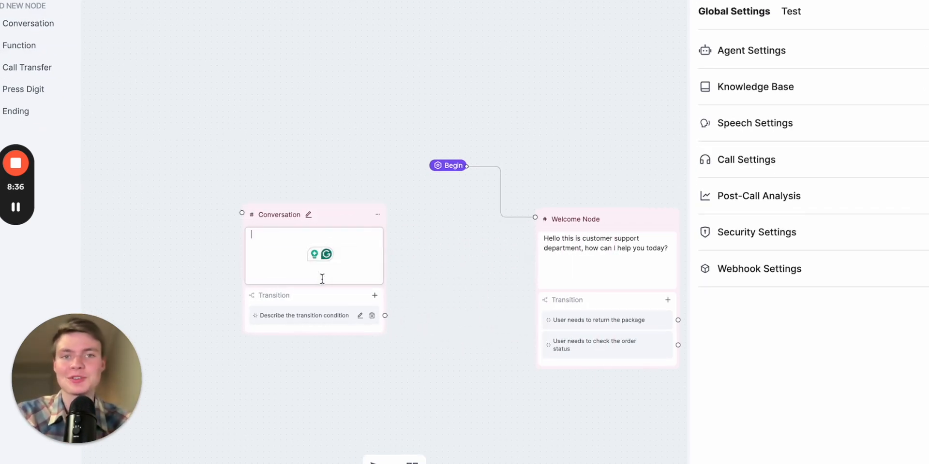
{"action": "left_click", "coordinate": [297, 295]}
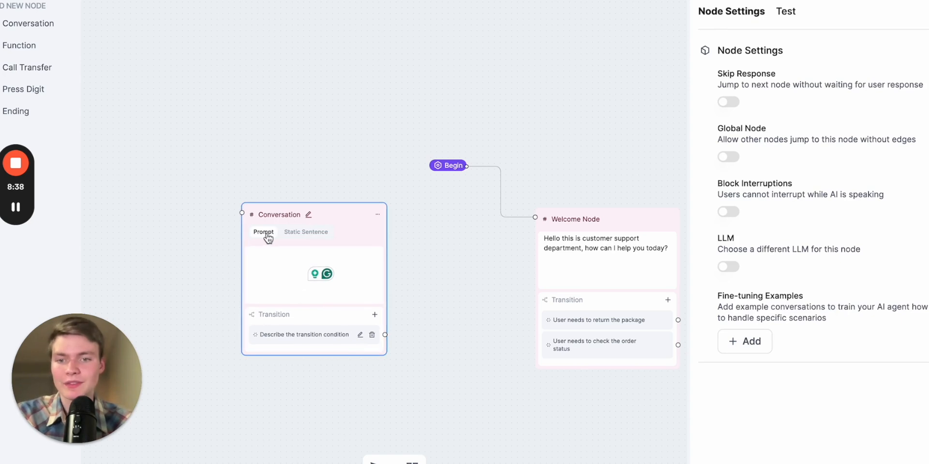
{"action": "left_click", "coordinate": [301, 236]}
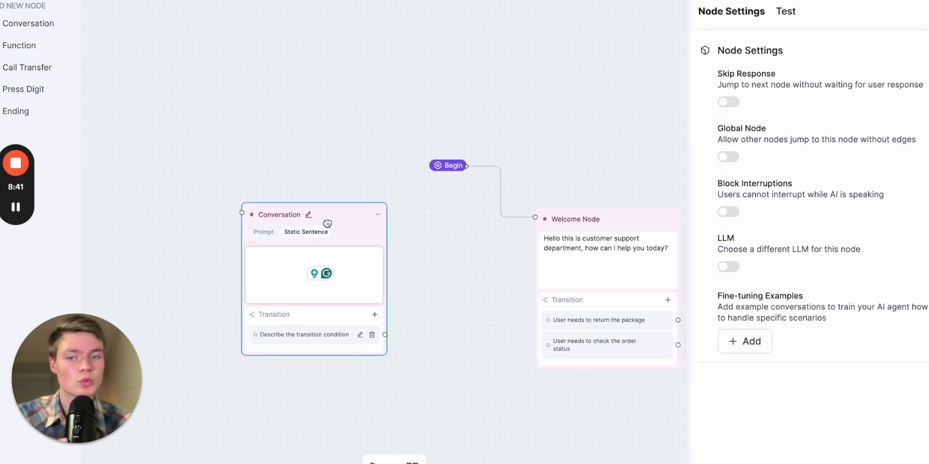
Move the new Conversation node above the Welcome Node on the canvas
{"action": "left_click_drag", "start_coordinate": [428, 222], "coordinate": [321, 197]}
{"action": "left_click_drag", "start_coordinate": [256, 182], "coordinate": [516, 35]}
{"action": "left_click_drag", "start_coordinate": [390, 77], "coordinate": [313, 178]}
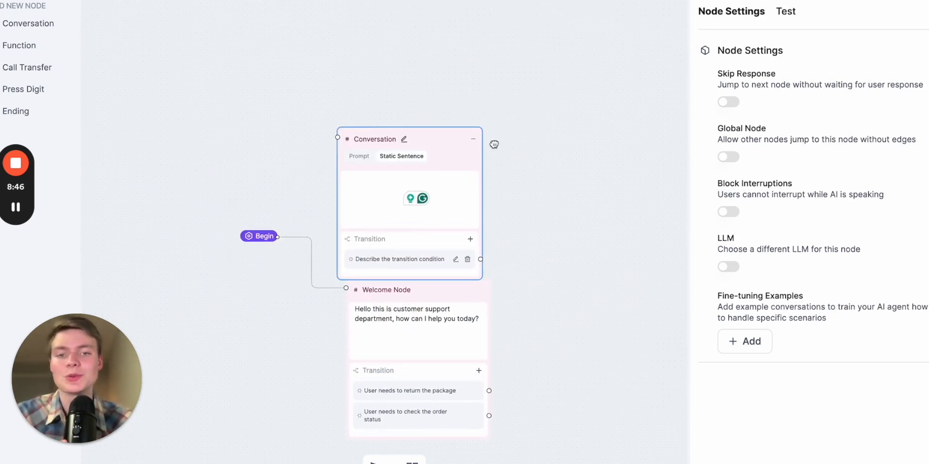
{"action": "left_click_drag", "start_coordinate": [446, 142], "coordinate": [466, 117]}
{"action": "left_click_drag", "start_coordinate": [536, 269], "coordinate": [534, 210]}
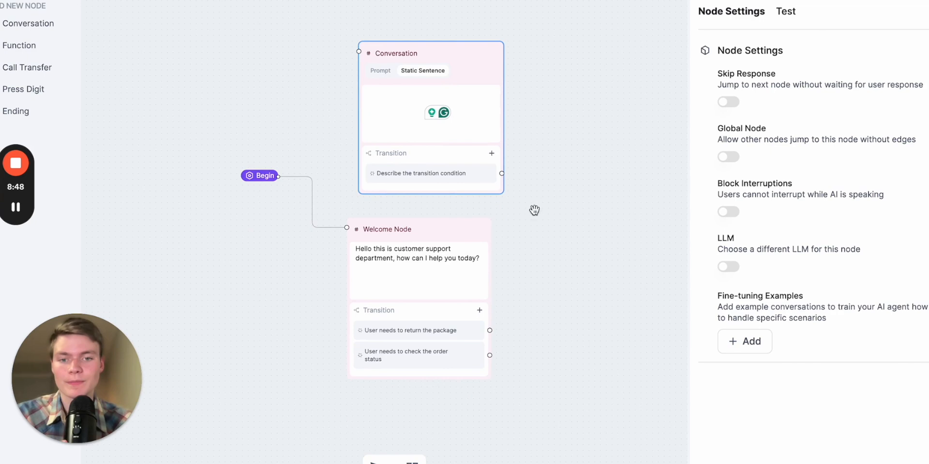
Select the Welcome Node, inspect its greeting sentence, and enable Skip Response in its node settings
{"action": "left_click", "coordinate": [433, 289]}
{"action": "left_click_drag", "start_coordinate": [540, 268], "coordinate": [542, 225]}
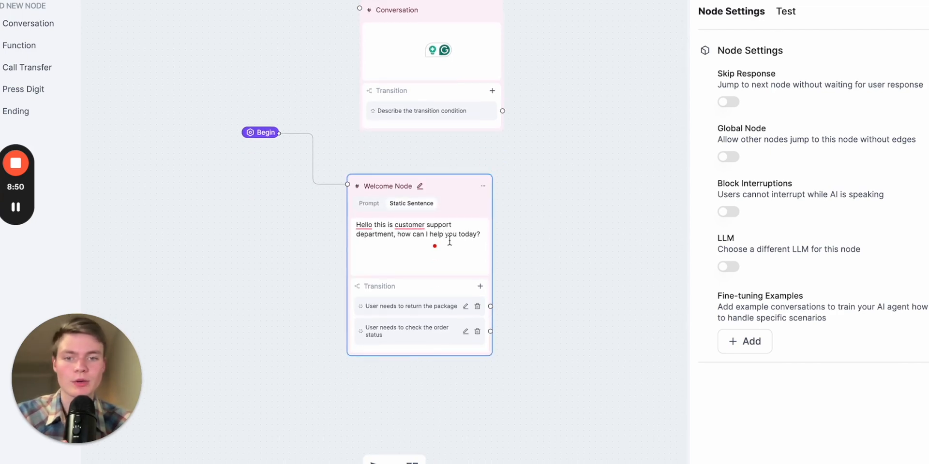
{"action": "scroll", "coordinate": [449, 240], "scroll_direction": "up", "scroll_amount": 5}
{"action": "left_click", "coordinate": [339, 226]}
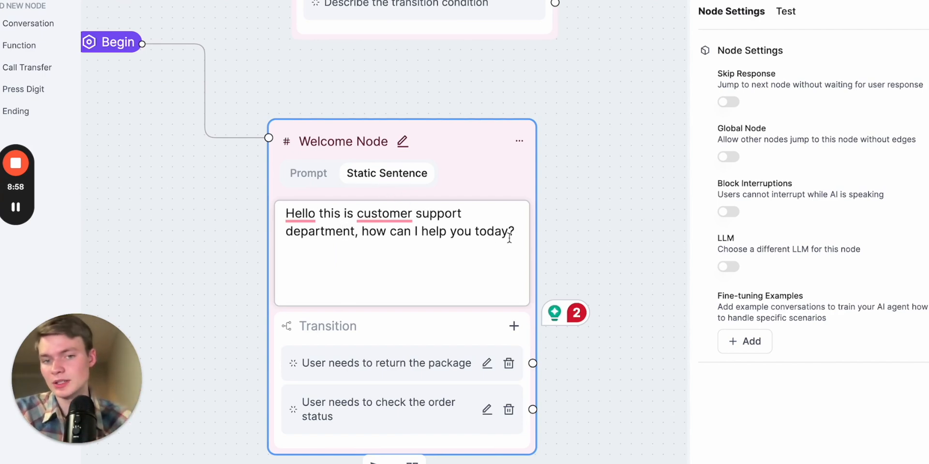
{"action": "left_click_drag", "start_coordinate": [509, 232], "coordinate": [284, 213]}
{"action": "left_click", "coordinate": [458, 263]}
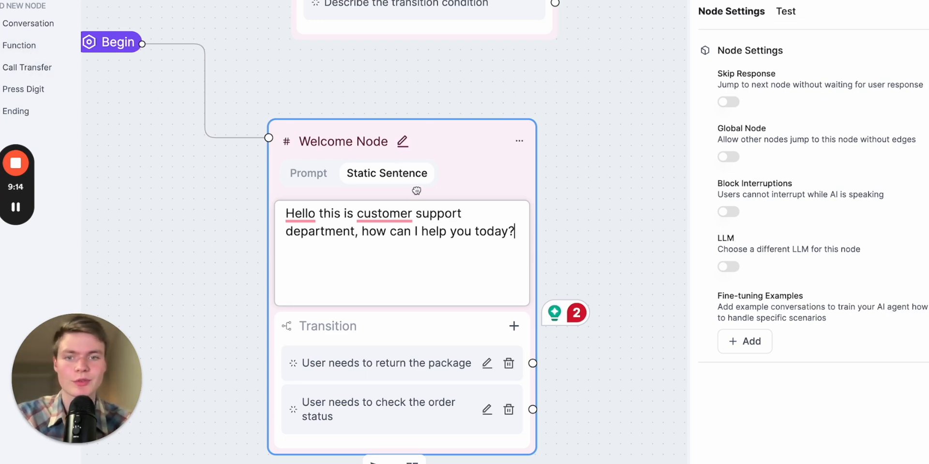
{"action": "left_click", "coordinate": [728, 103]}
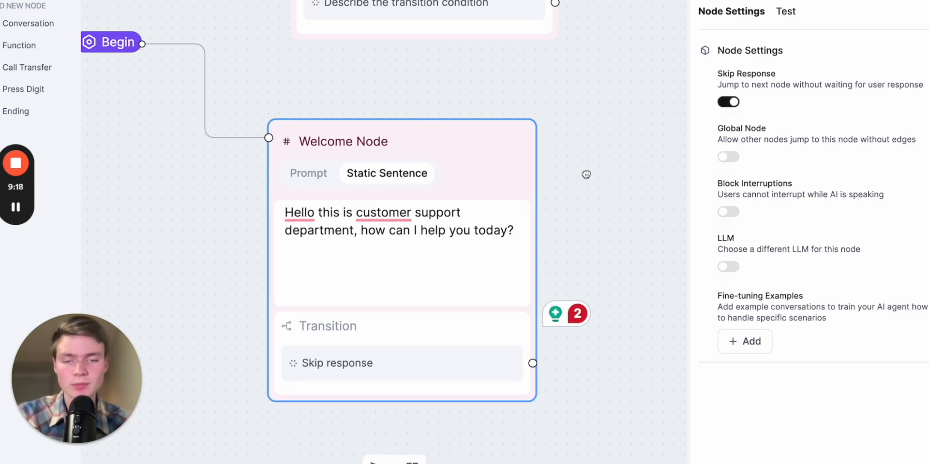
Move the Conversation node to the right of the Welcome Node
{"action": "left_click_drag", "start_coordinate": [586, 174], "coordinate": [535, 174]}
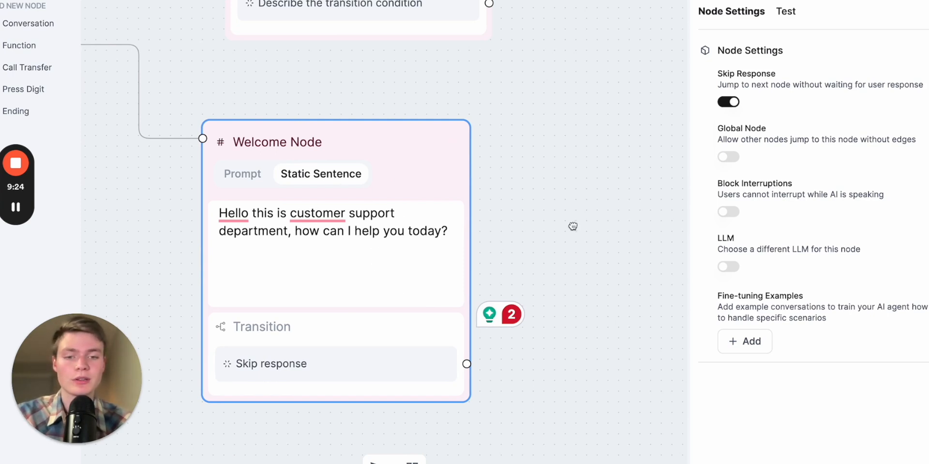
{"action": "left_click_drag", "start_coordinate": [572, 226], "coordinate": [392, 224]}
{"action": "scroll", "coordinate": [392, 224], "scroll_direction": "down", "scroll_amount": 4}
{"action": "left_click", "coordinate": [276, 38]}
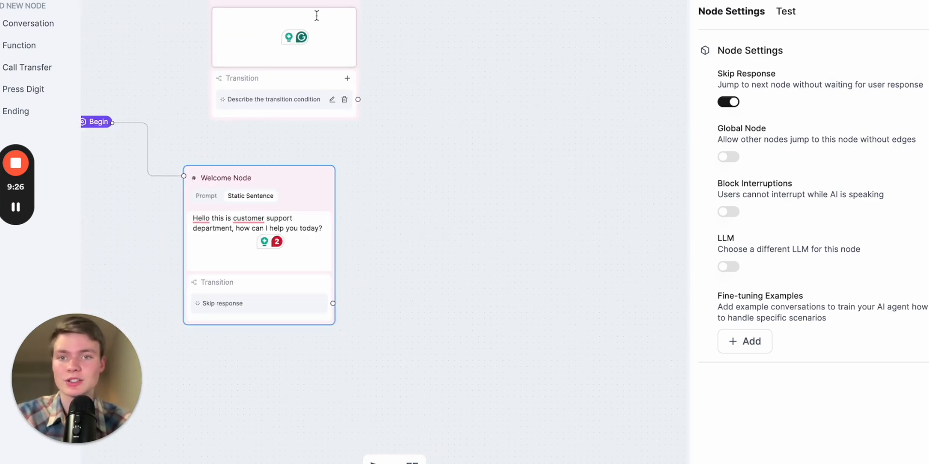
{"action": "left_click", "coordinate": [486, 180]}
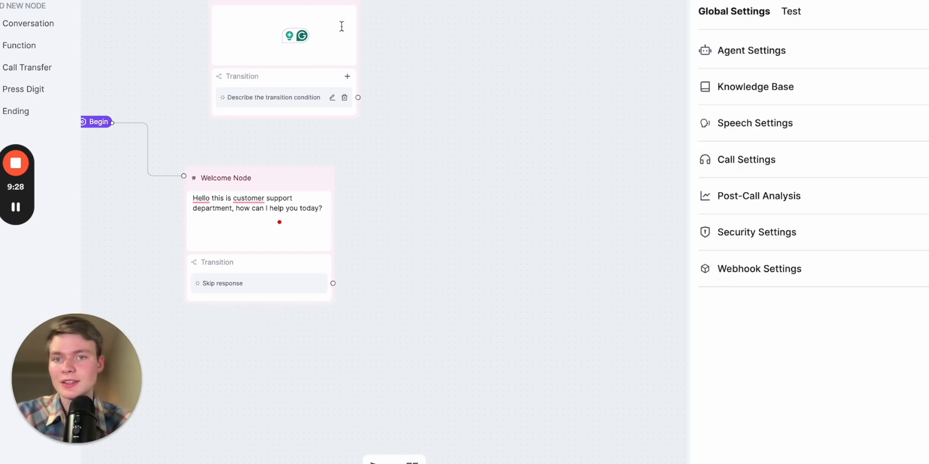
{"action": "left_click_drag", "start_coordinate": [324, 2], "coordinate": [497, 208]}
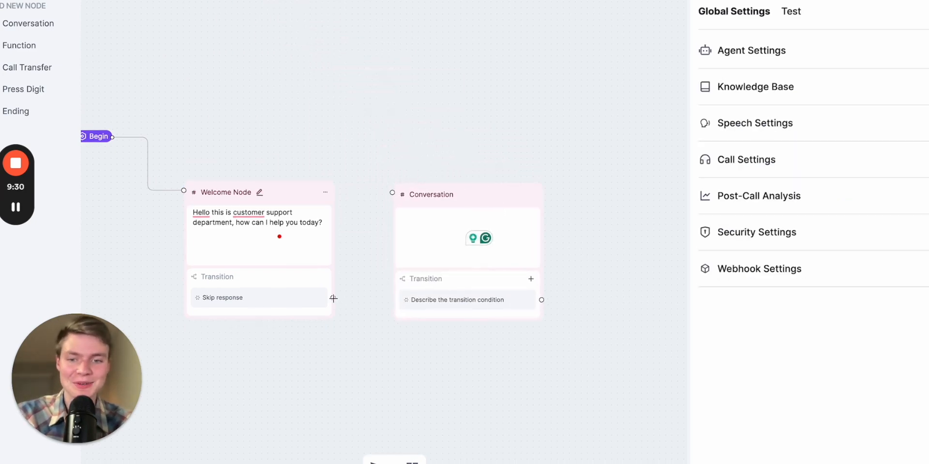
Connect the Welcome Node's Skip response transition to the Conversation node
{"action": "left_click_drag", "start_coordinate": [333, 298], "coordinate": [389, 193]}
{"action": "left_click", "coordinate": [262, 300]}
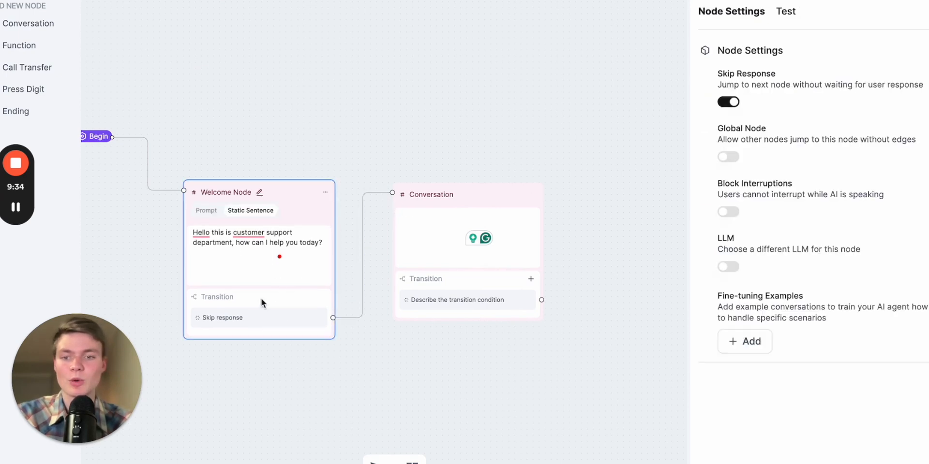
{"action": "left_click", "coordinate": [255, 271]}
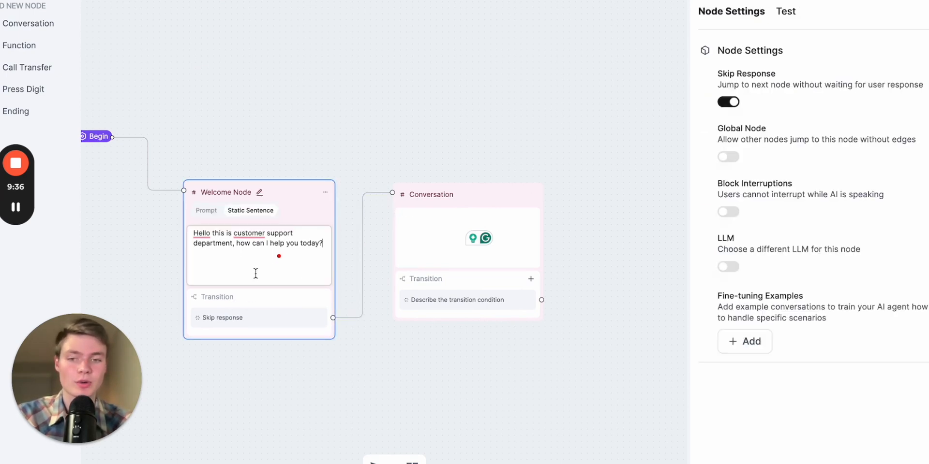
Make the Welcome Node a global node with the jump condition "if someone wants IT help"
{"action": "left_click", "coordinate": [734, 160]}
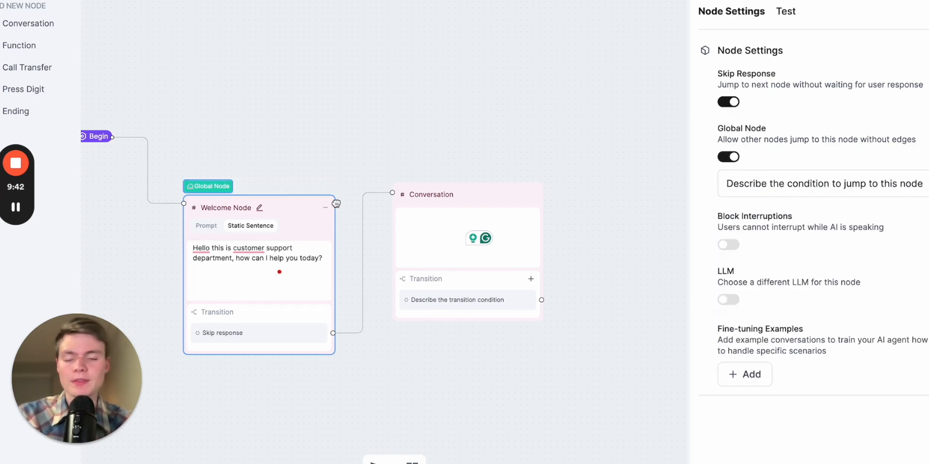
{"action": "left_click_drag", "start_coordinate": [590, 162], "coordinate": [576, 163]}
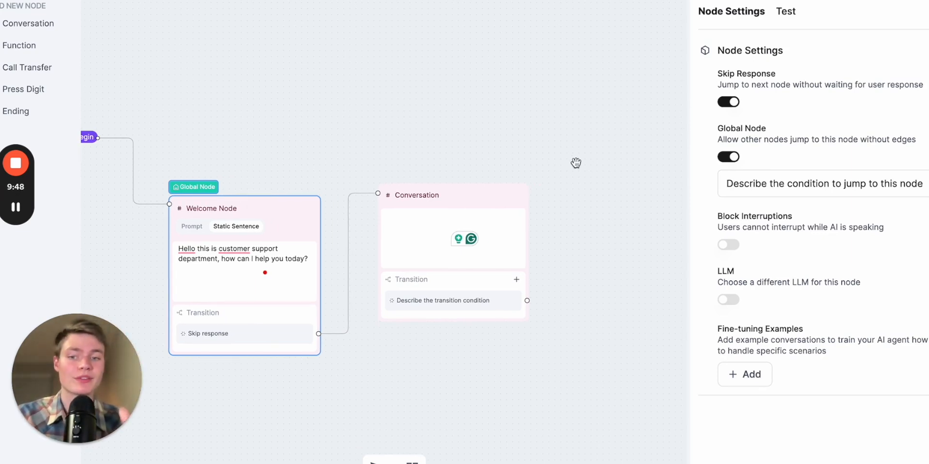
{"action": "left_click", "coordinate": [778, 185]}
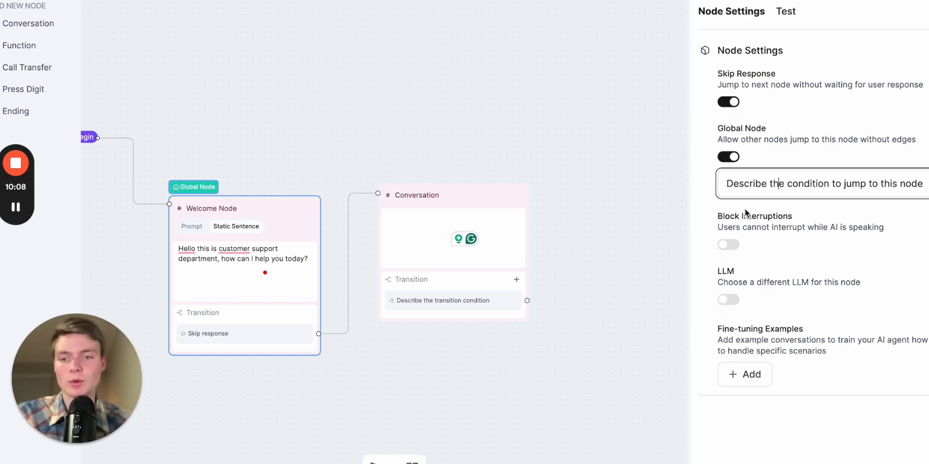
{"action": "triple_click", "coordinate": [835, 184]}
{"action": "type", "text": "if"}
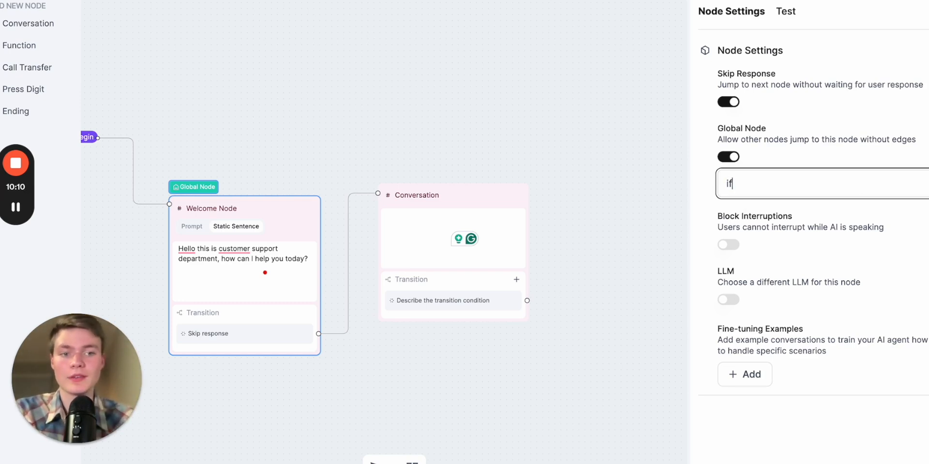
{"action": "type", "text": " someone wants IT help"}
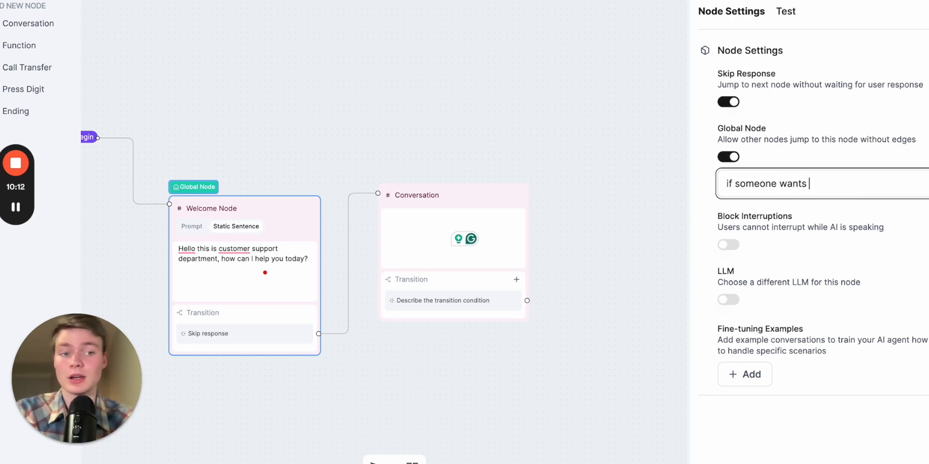
{"action": "key", "text": "BackSpace"}
{"action": "type", "text": "p"}
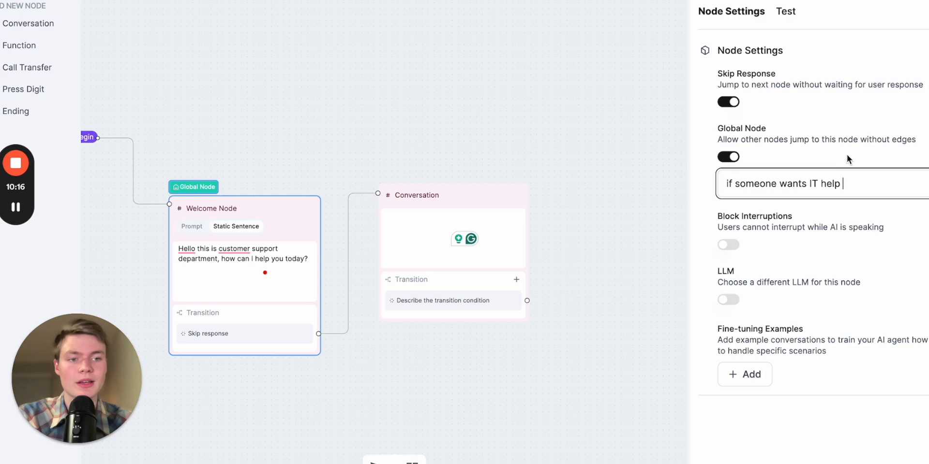
{"action": "triple_click", "coordinate": [837, 182]}
{"action": "left_click", "coordinate": [777, 207]}
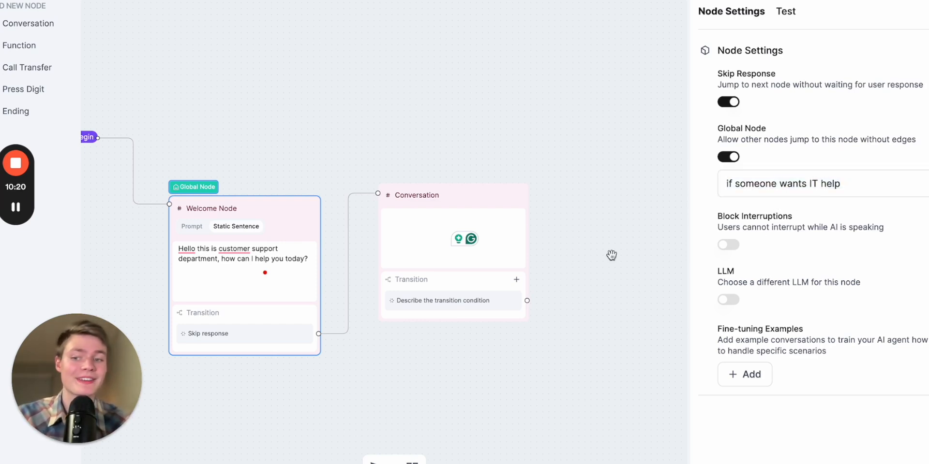
{"action": "left_click_drag", "start_coordinate": [198, 209], "coordinate": [240, 208]}
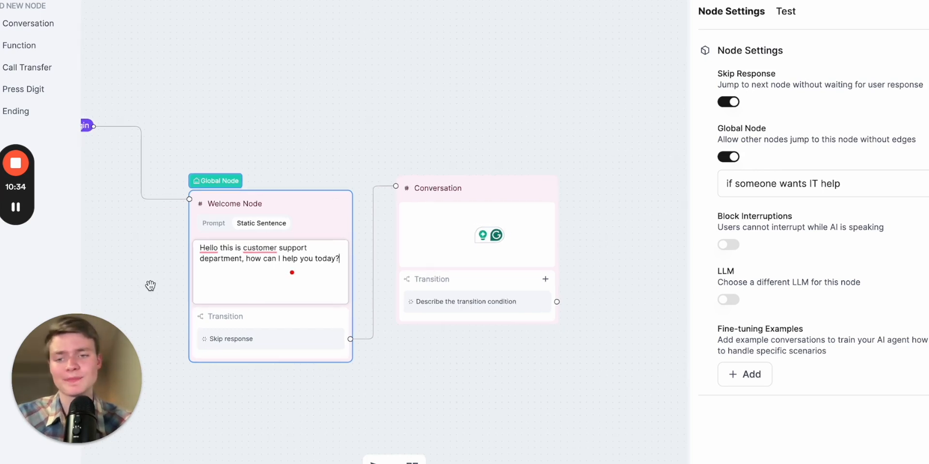
{"action": "scroll", "coordinate": [150, 286], "scroll_direction": "up", "scroll_amount": 3}
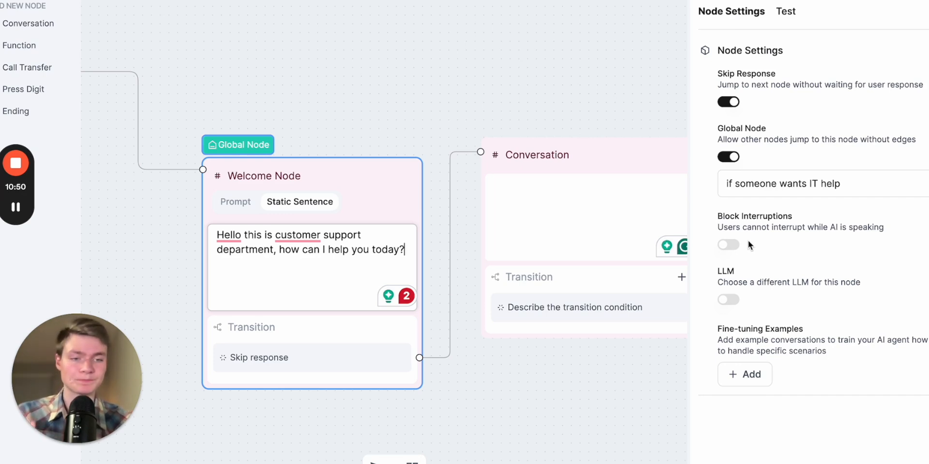
{"action": "left_click", "coordinate": [730, 246]}
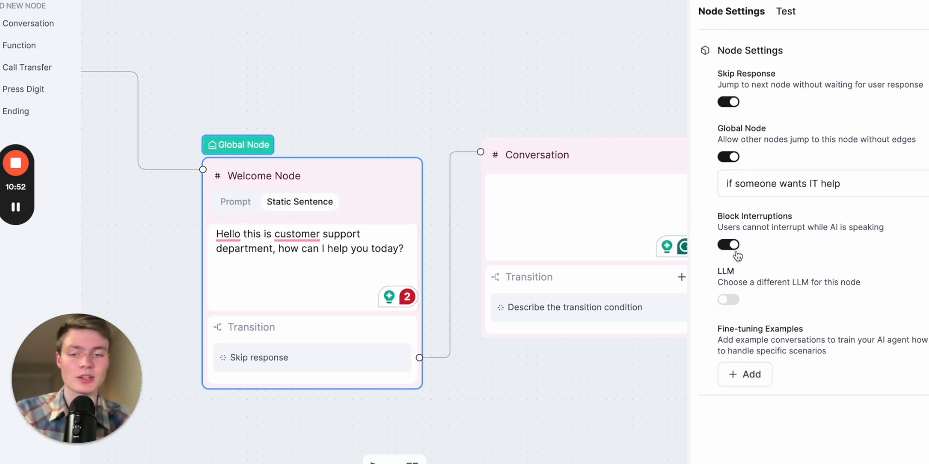
{"action": "left_click", "coordinate": [735, 246]}
{"action": "left_click", "coordinate": [729, 300]}
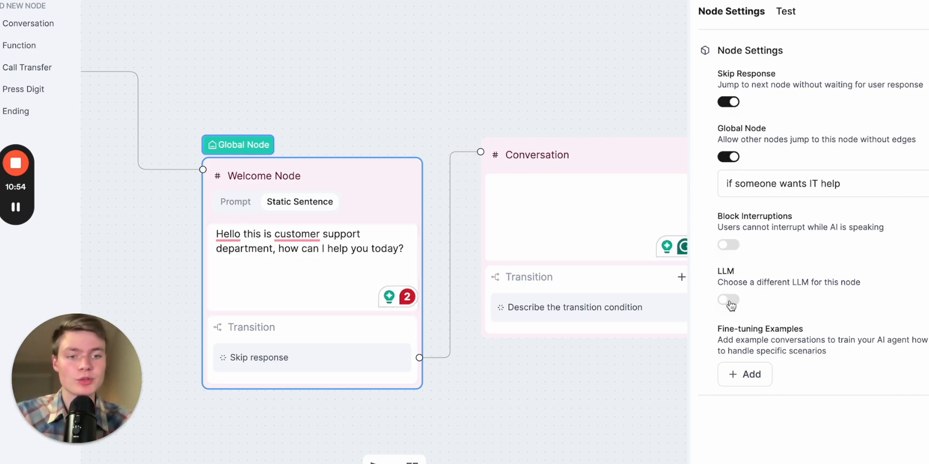
{"action": "left_click", "coordinate": [811, 319]}
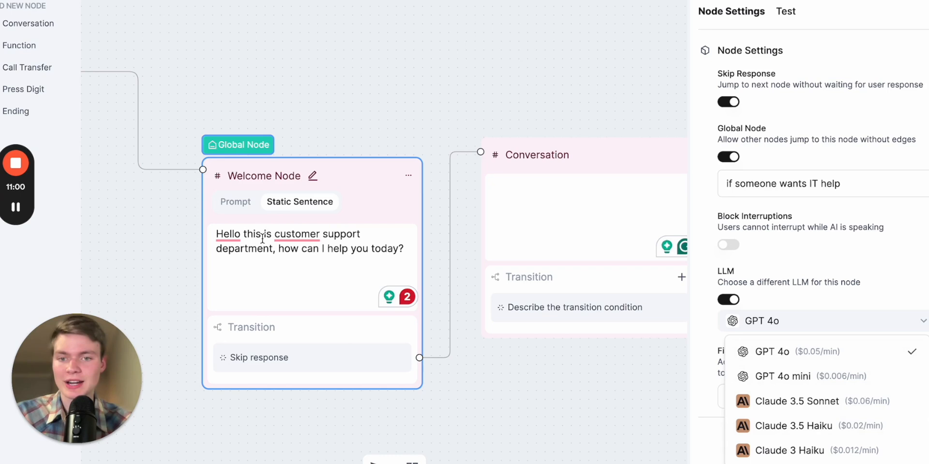
{"action": "left_click", "coordinate": [818, 377]}
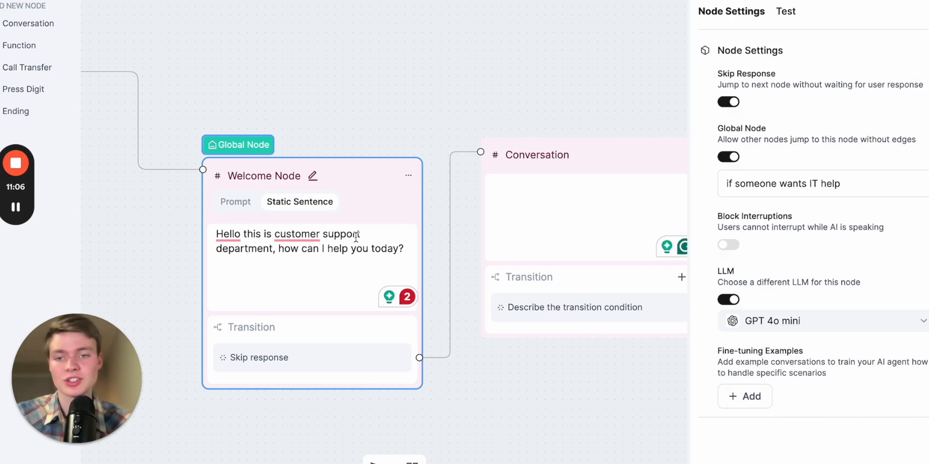
{"action": "left_click", "coordinate": [542, 197]}
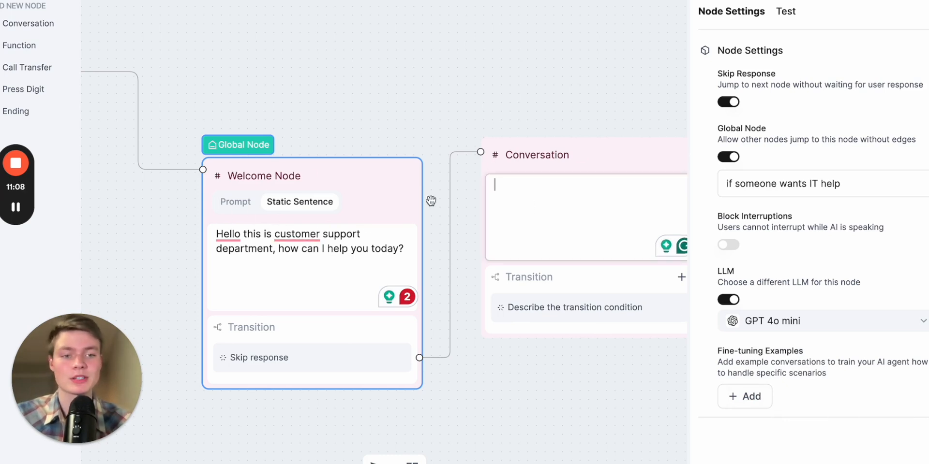
{"action": "left_click", "coordinate": [806, 322]}
{"action": "left_click", "coordinate": [779, 352]}
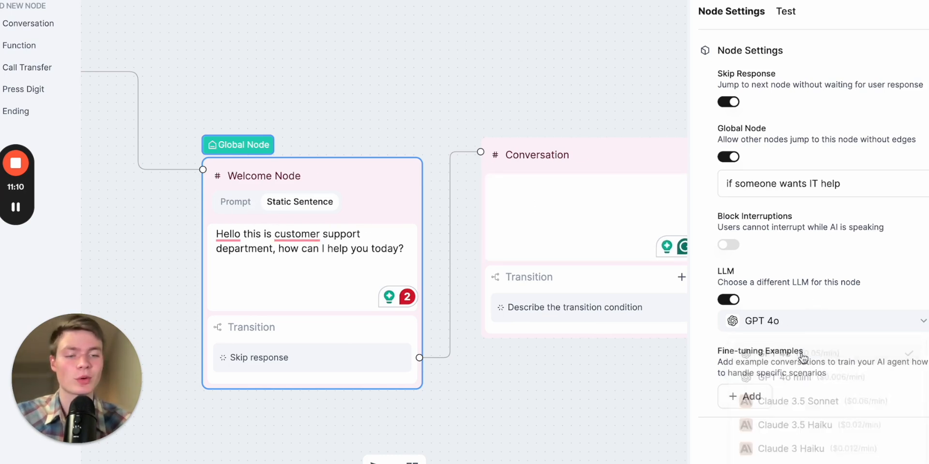
{"action": "left_click", "coordinate": [733, 300]}
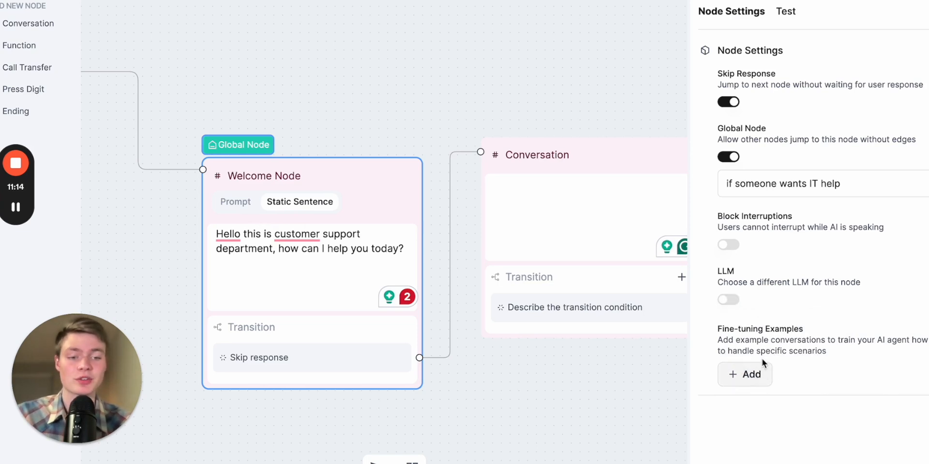
Open the Welcome Node's fine-tuning examples and review the sample user and agent conversation without saving
{"action": "left_click", "coordinate": [748, 377]}
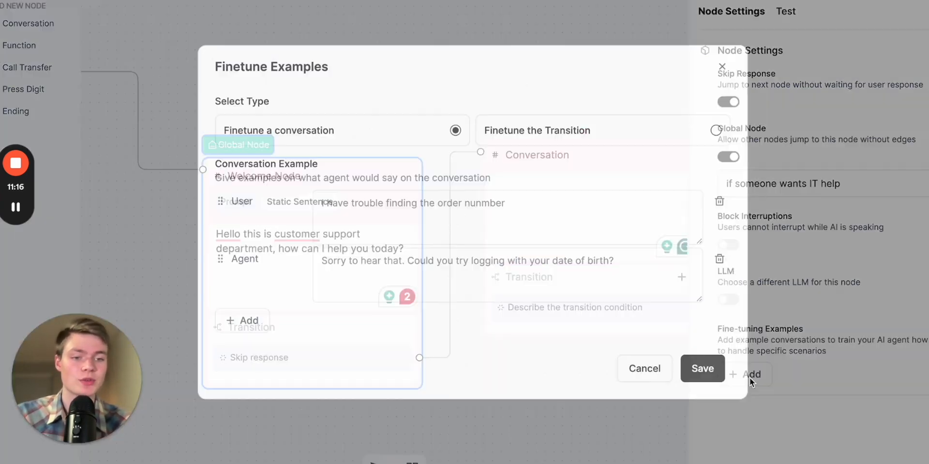
{"action": "left_click", "coordinate": [496, 220]}
{"action": "left_click", "coordinate": [516, 272]}
{"action": "left_click", "coordinate": [496, 224]}
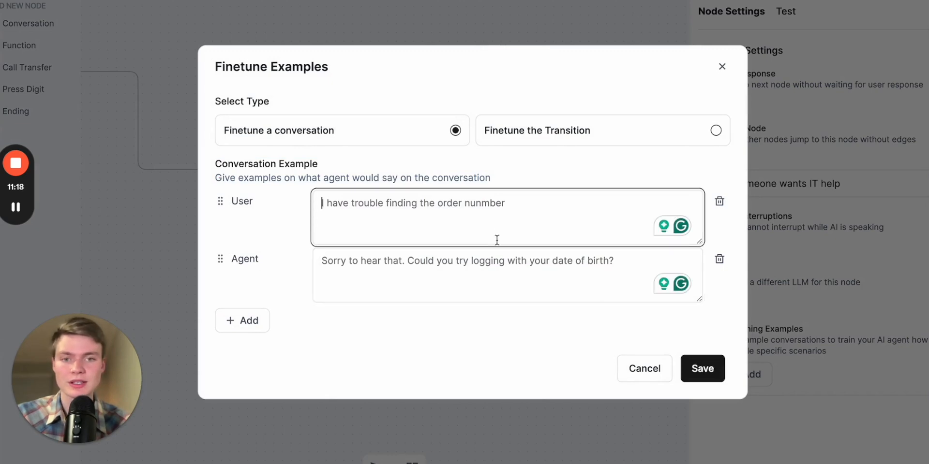
{"action": "left_click", "coordinate": [494, 277]}
{"action": "left_click", "coordinate": [450, 229]}
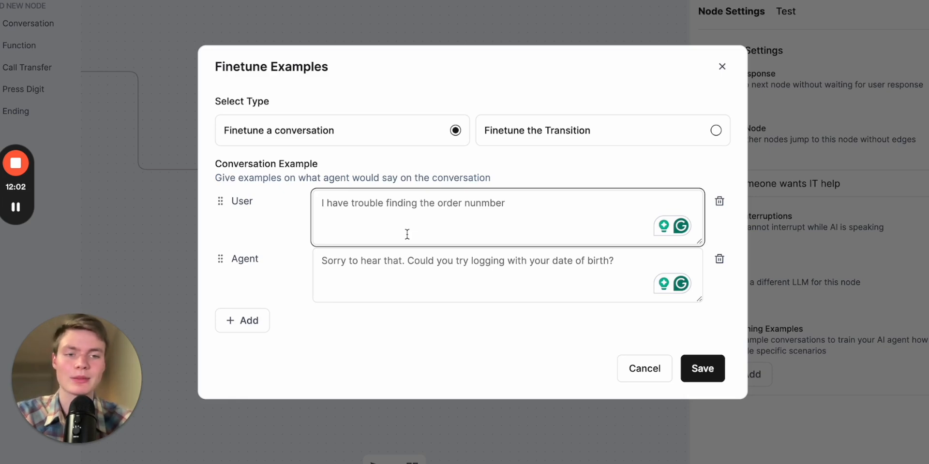
{"action": "key", "text": "Tab"}
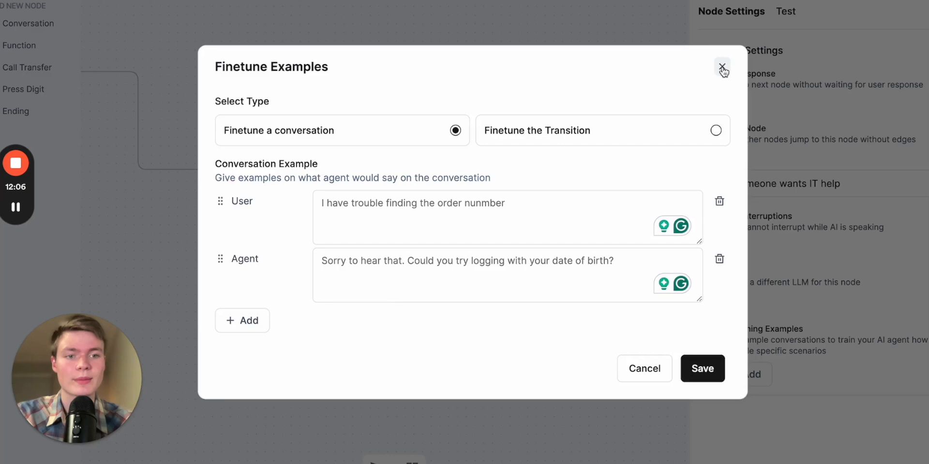
{"action": "left_click", "coordinate": [722, 67]}
{"action": "left_click_drag", "start_coordinate": [447, 89], "coordinate": [451, 102]}
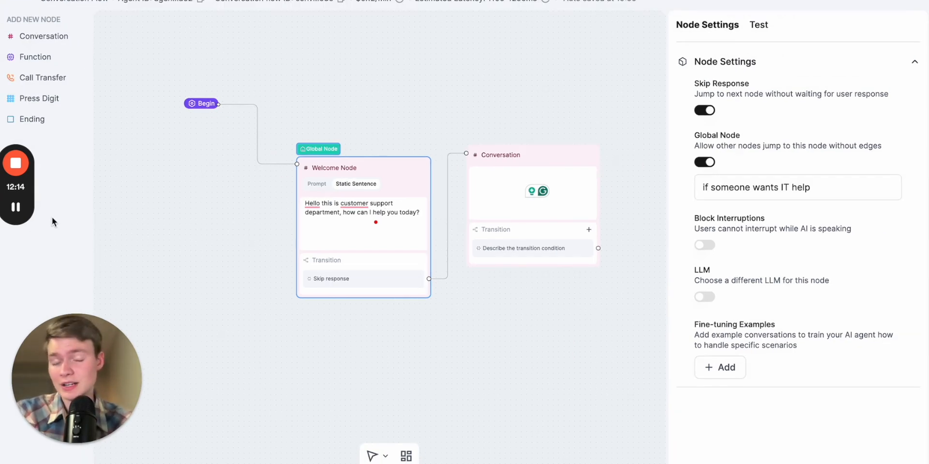
{"action": "left_click", "coordinate": [57, 55]}
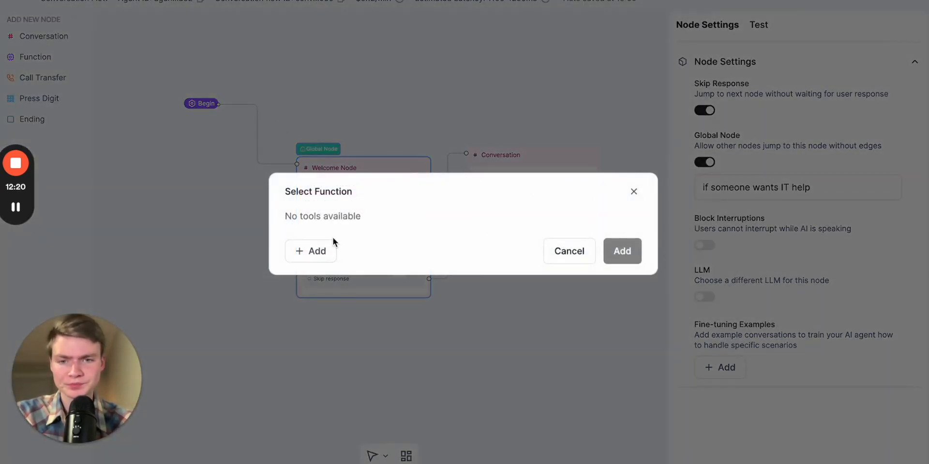
{"action": "left_click", "coordinate": [315, 249]}
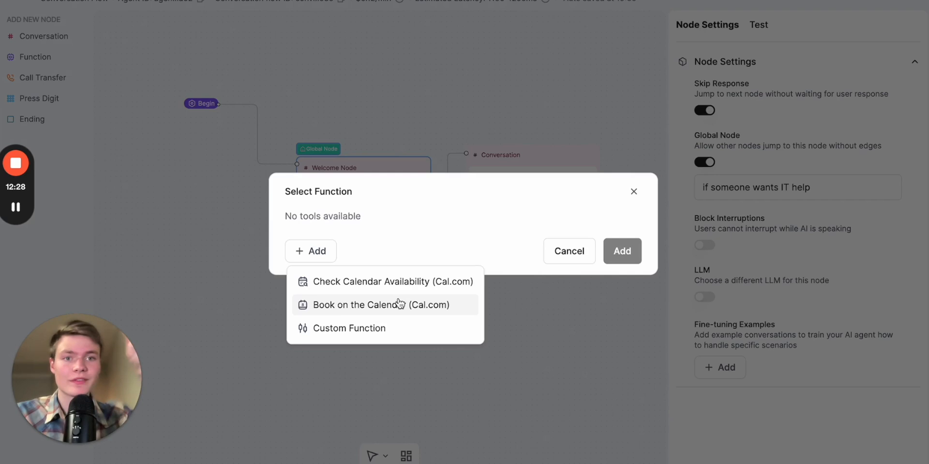
{"action": "left_click", "coordinate": [376, 329]}
{"action": "scroll", "coordinate": [466, 239], "scroll_direction": "down", "scroll_amount": 2}
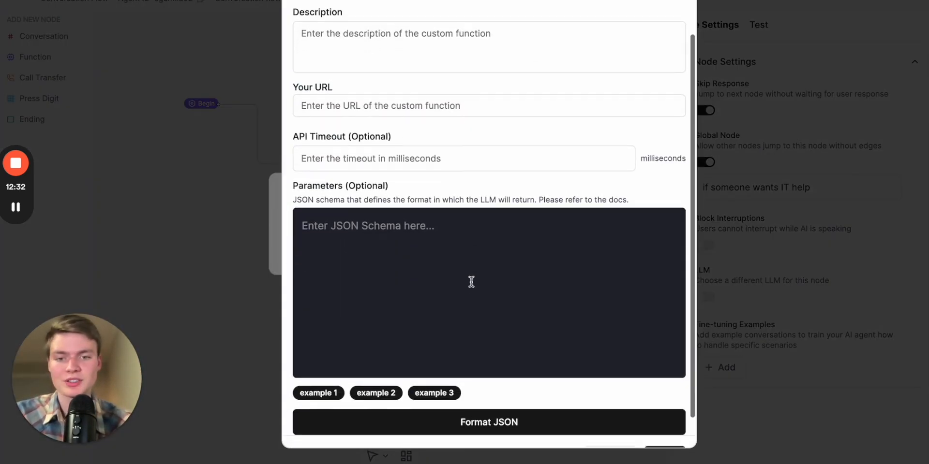
{"action": "left_click", "coordinate": [541, 255]}
{"action": "scroll", "coordinate": [609, 196], "scroll_direction": "up", "scroll_amount": 2}
{"action": "left_click", "coordinate": [677, 5]}
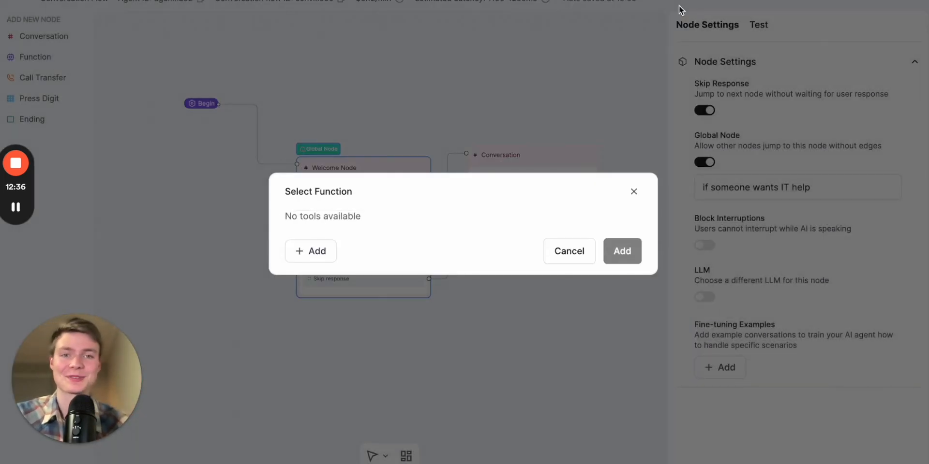
{"action": "left_click", "coordinate": [105, 146]}
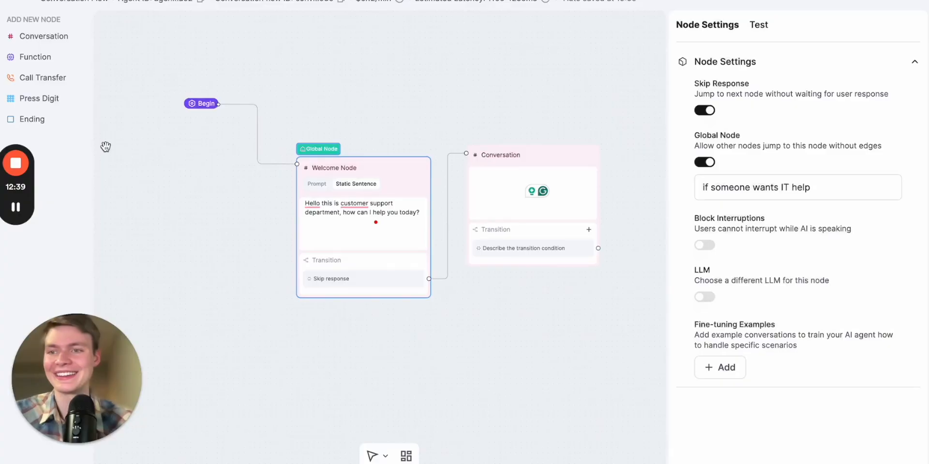
Add a Call Transfer node above the Conversation node, then delete it
{"action": "left_click", "coordinate": [44, 77]}
{"action": "left_click_drag", "start_coordinate": [523, 243], "coordinate": [511, 78]}
{"action": "left_click", "coordinate": [547, 78]}
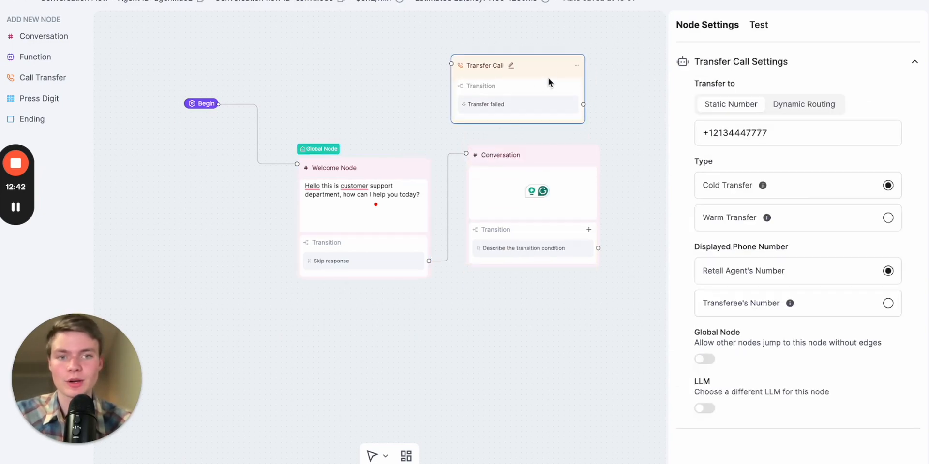
{"action": "left_click", "coordinate": [576, 67]}
{"action": "left_click", "coordinate": [602, 110]}
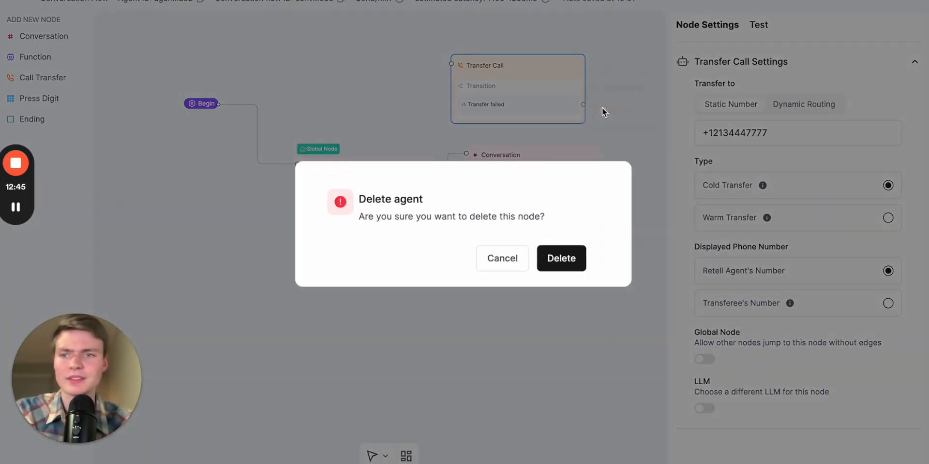
{"action": "left_click", "coordinate": [550, 258]}
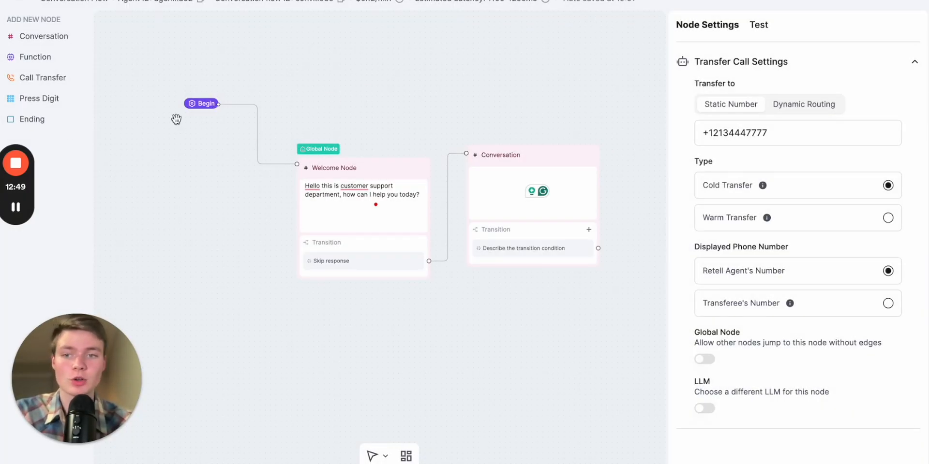
Add an Ending node to the canvas, then delete it
{"action": "left_click", "coordinate": [19, 121]}
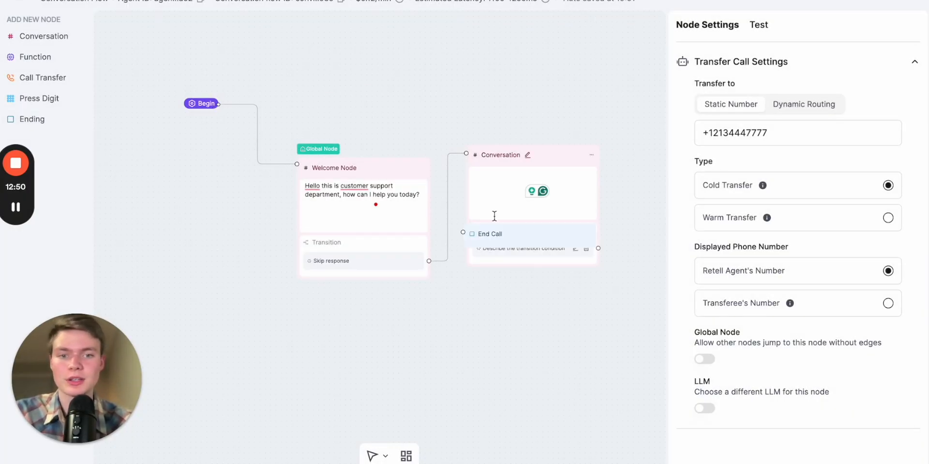
{"action": "left_click", "coordinate": [585, 234]}
{"action": "left_click", "coordinate": [606, 273]}
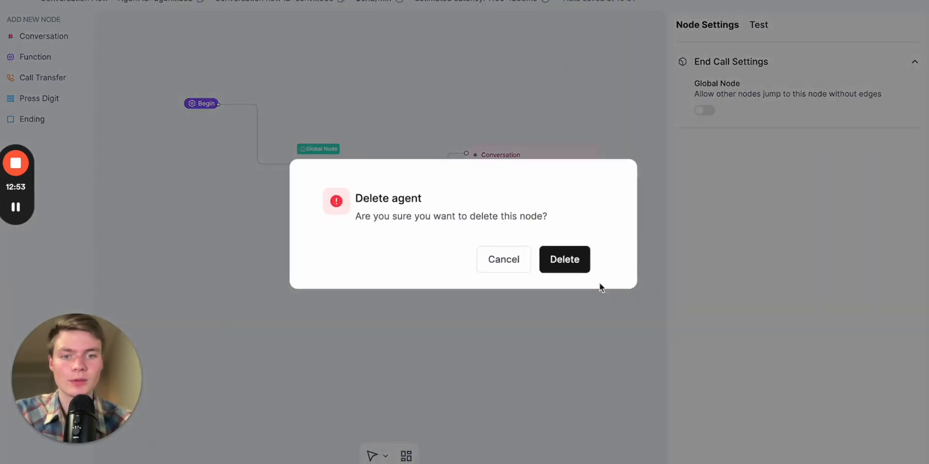
{"action": "left_click", "coordinate": [566, 265]}
{"action": "scroll", "coordinate": [546, 315], "scroll_direction": "down", "scroll_amount": 2}
{"action": "left_click_drag", "start_coordinate": [507, 324], "coordinate": [461, 332]}
{"action": "scroll", "coordinate": [461, 332], "scroll_direction": "up", "scroll_amount": 4}
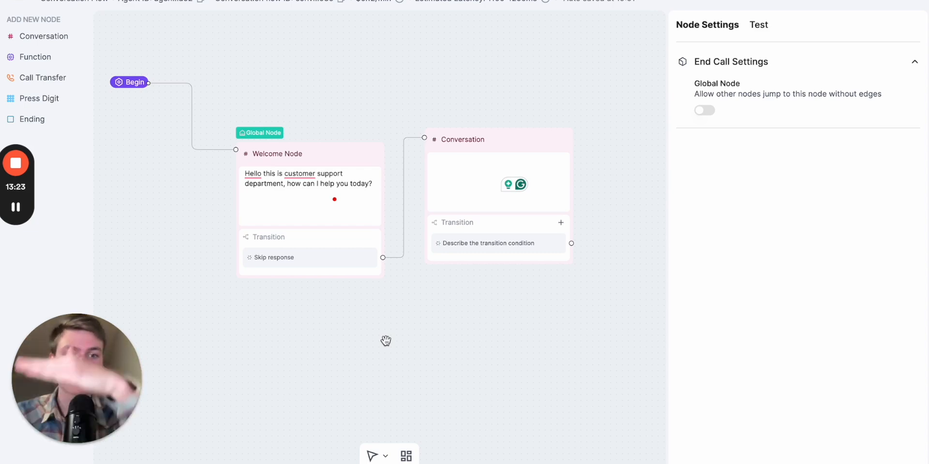
{"action": "left_click", "coordinate": [289, 200]}
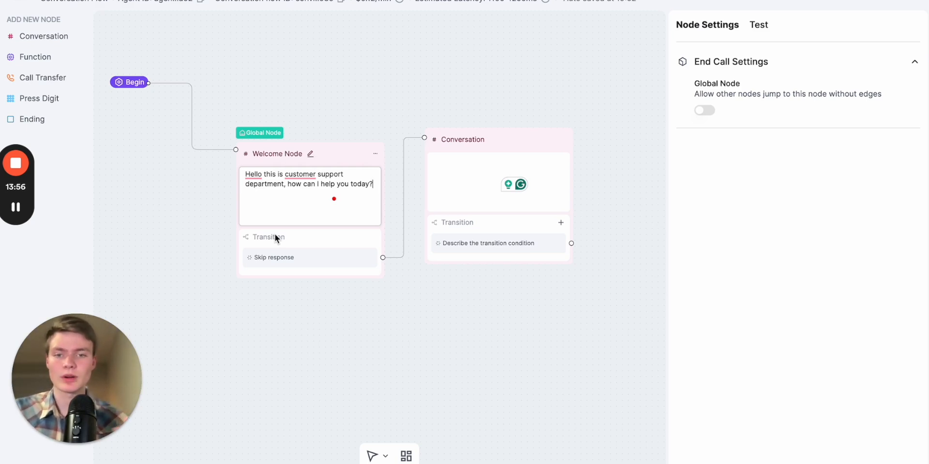
{"action": "key", "text": "Return"}
{"action": "key", "text": "Return"}
{"action": "key", "text": "Return"}
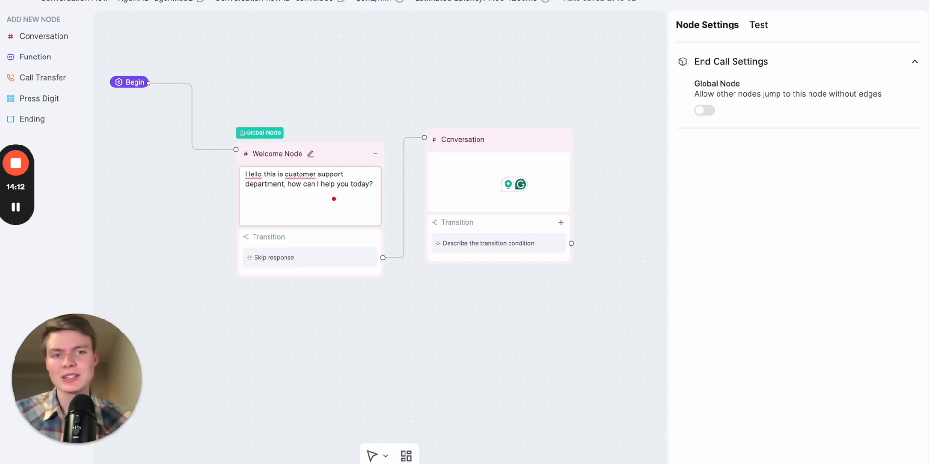
{"action": "left_click_drag", "start_coordinate": [340, 127], "coordinate": [348, 162]}
{"action": "scroll", "coordinate": [348, 161], "scroll_direction": "down", "scroll_amount": 2}
{"action": "scroll", "coordinate": [348, 181], "scroll_direction": "up", "scroll_amount": 1}
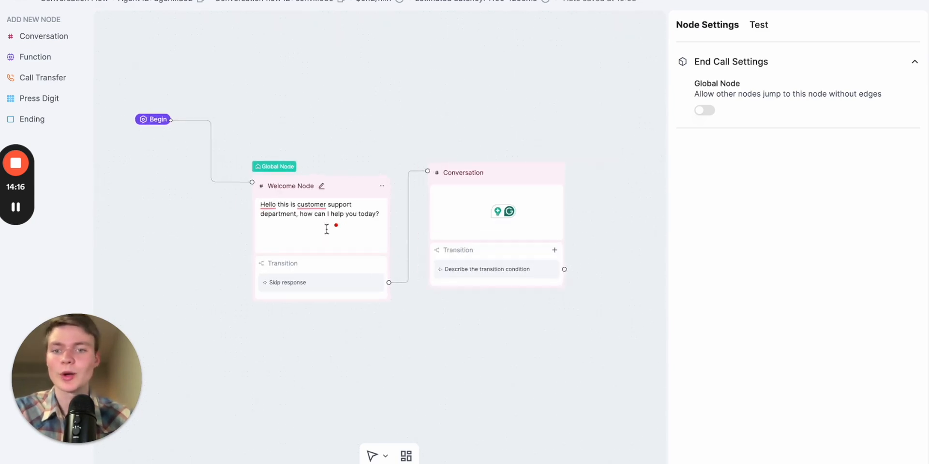
{"action": "scroll", "coordinate": [326, 228], "scroll_direction": "up", "scroll_amount": 2}
{"action": "scroll", "coordinate": [326, 228], "scroll_direction": "down", "scroll_amount": 3}
{"action": "scroll", "coordinate": [327, 228], "scroll_direction": "up", "scroll_amount": 2}
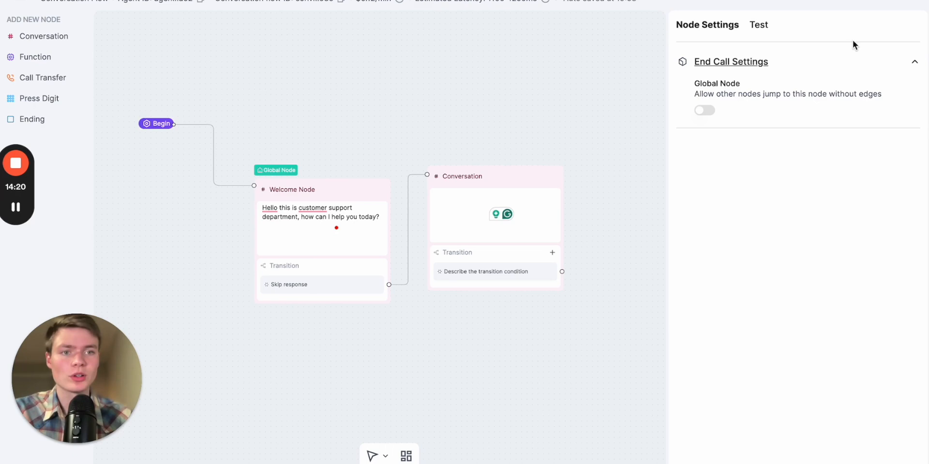
Open the global Agent Settings and review the language, voice and global prompt options
{"action": "left_click", "coordinate": [633, 47]}
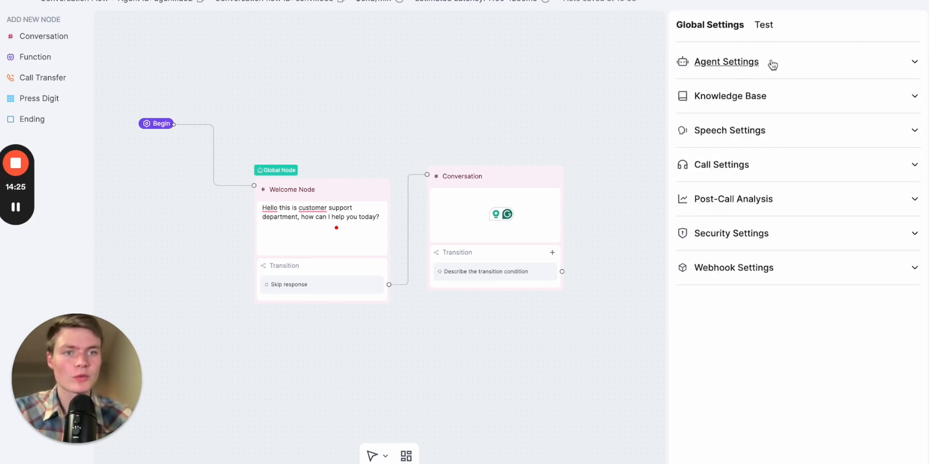
{"action": "left_click", "coordinate": [790, 66]}
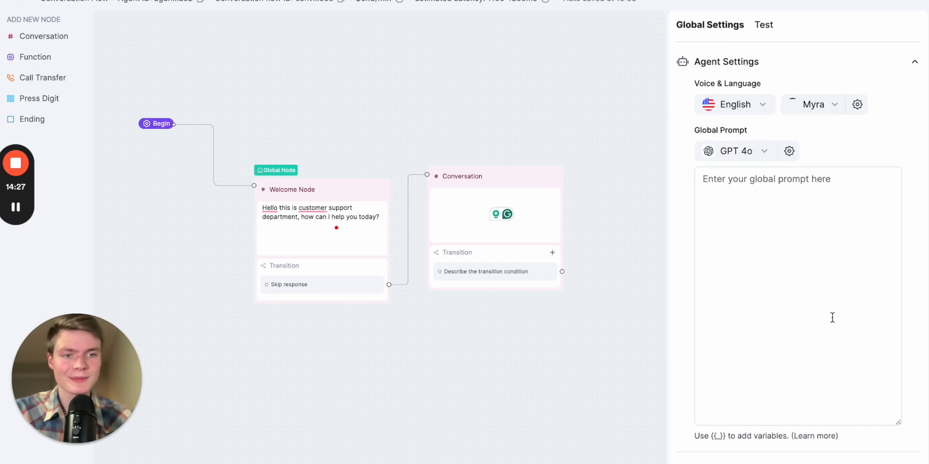
{"action": "scroll", "coordinate": [832, 242], "scroll_direction": "down", "scroll_amount": 3}
{"action": "scroll", "coordinate": [813, 145], "scroll_direction": "up", "scroll_amount": 1}
{"action": "left_click", "coordinate": [769, 155]}
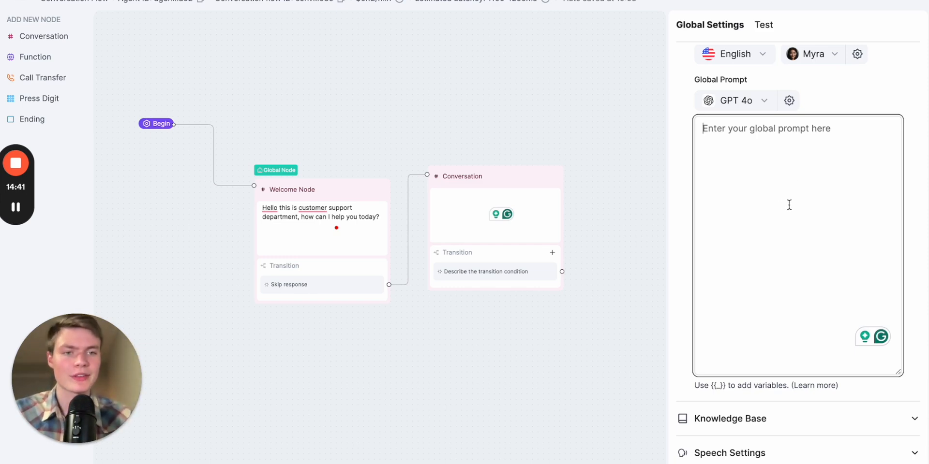
{"action": "scroll", "coordinate": [790, 179], "scroll_direction": "up", "scroll_amount": 1}
{"action": "left_click", "coordinate": [751, 85]}
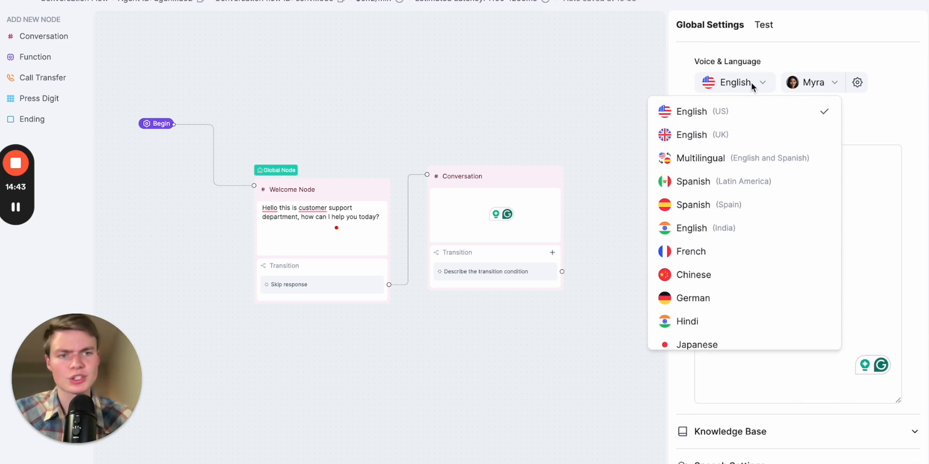
{"action": "left_click", "coordinate": [880, 114]}
Search the voice list for kate and select the Kate voice for the agent
{"action": "left_click", "coordinate": [812, 82]}
{"action": "left_click", "coordinate": [322, 85]}
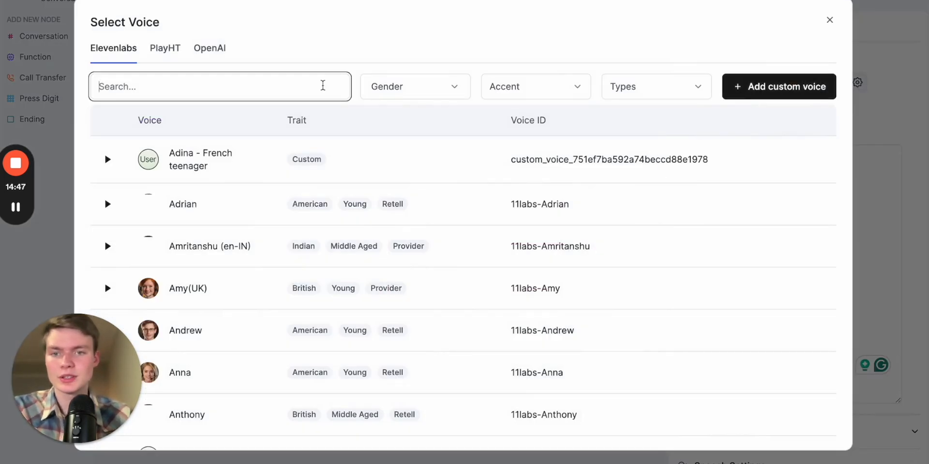
{"action": "type", "text": "kate"}
{"action": "left_click", "coordinate": [745, 157]}
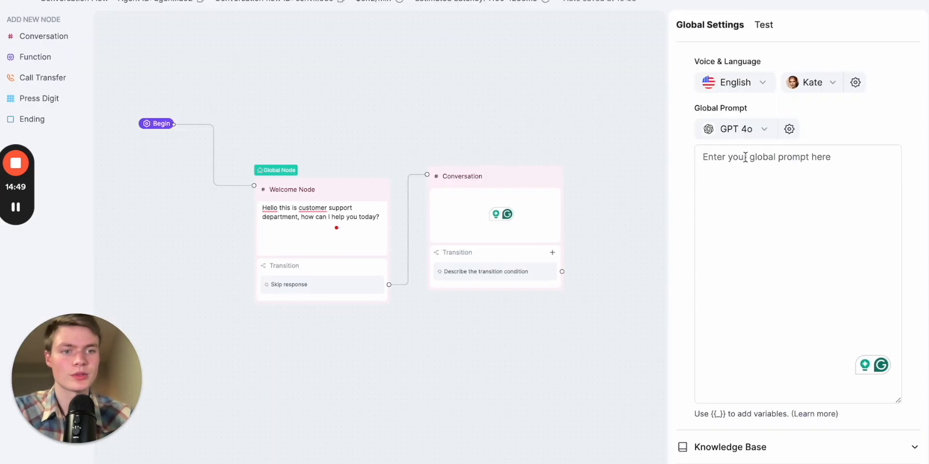
Expand the Knowledge Base section of the global settings
{"action": "scroll", "coordinate": [751, 222], "scroll_direction": "down", "scroll_amount": 2}
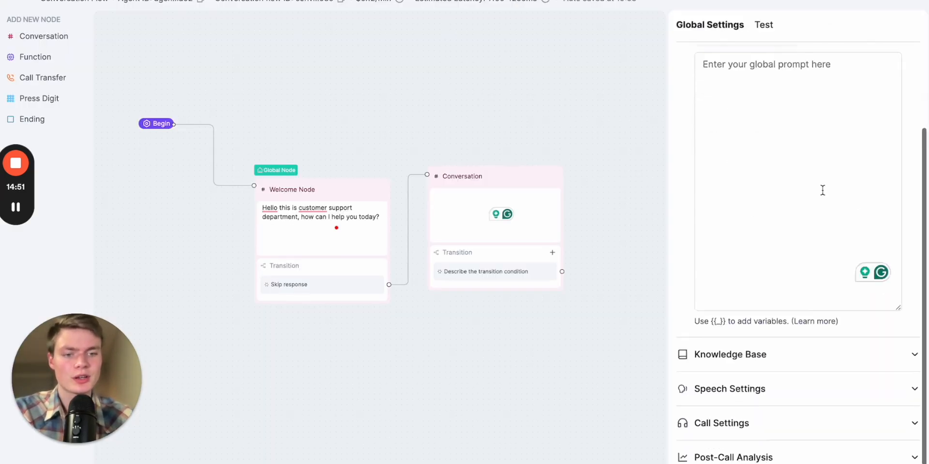
{"action": "scroll", "coordinate": [796, 342], "scroll_direction": "down", "scroll_amount": 2}
{"action": "left_click", "coordinate": [790, 279]}
{"action": "scroll", "coordinate": [808, 303], "scroll_direction": "down", "scroll_amount": 1}
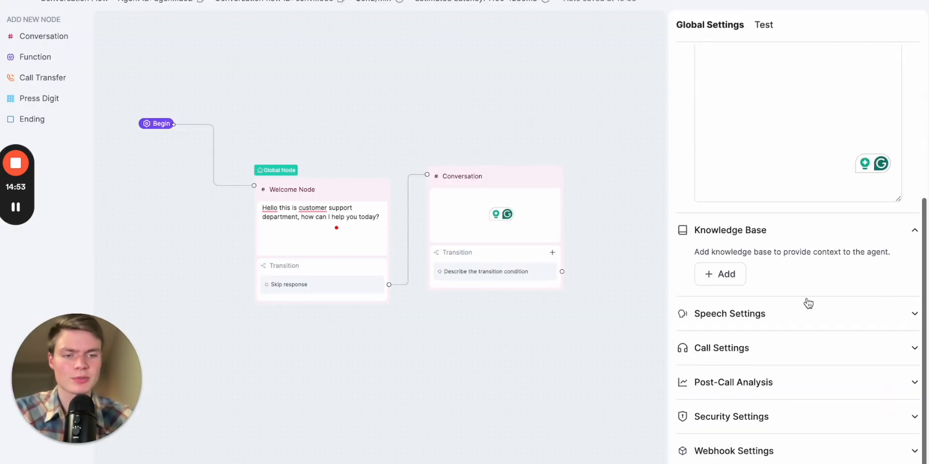
Expand Speech Settings and set the agent's background sound to Coffee Shop
{"action": "left_click", "coordinate": [793, 313]}
{"action": "scroll", "coordinate": [803, 339], "scroll_direction": "down", "scroll_amount": 5}
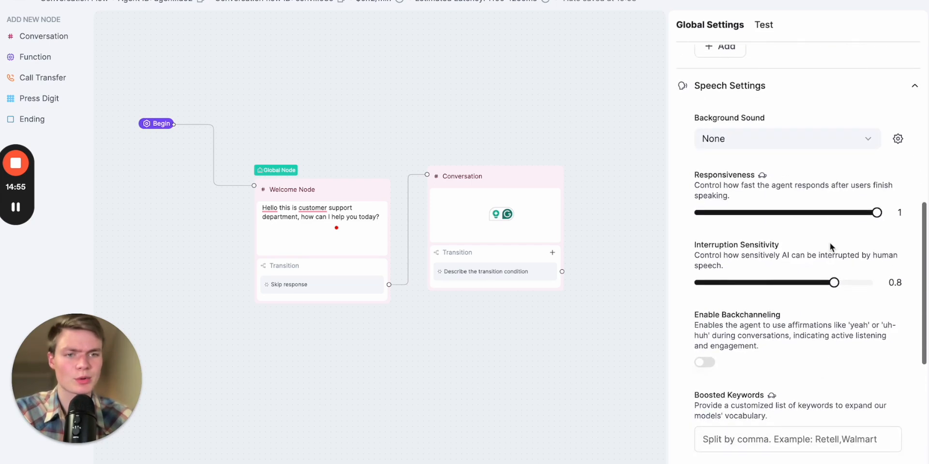
{"action": "scroll", "coordinate": [829, 245], "scroll_direction": "up", "scroll_amount": 1}
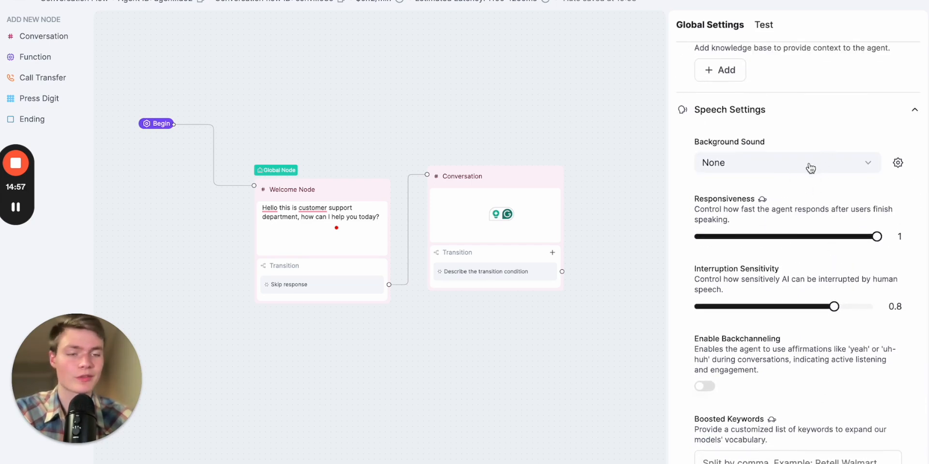
{"action": "left_click", "coordinate": [827, 162]}
{"action": "left_click", "coordinate": [865, 158]}
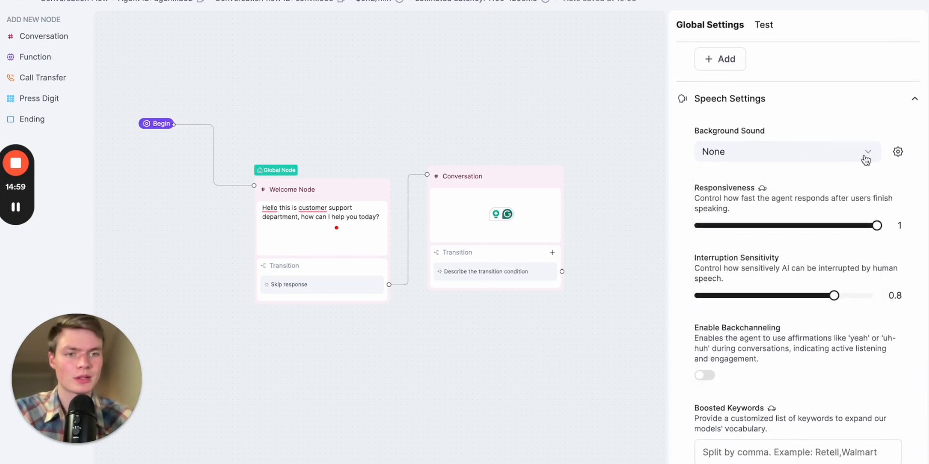
{"action": "left_click", "coordinate": [897, 152]}
{"action": "left_click_drag", "start_coordinate": [820, 209], "coordinate": [801, 210]}
Set the interruption sensitivity to 0.91
{"action": "scroll", "coordinate": [829, 131], "scroll_direction": "down", "scroll_amount": 3}
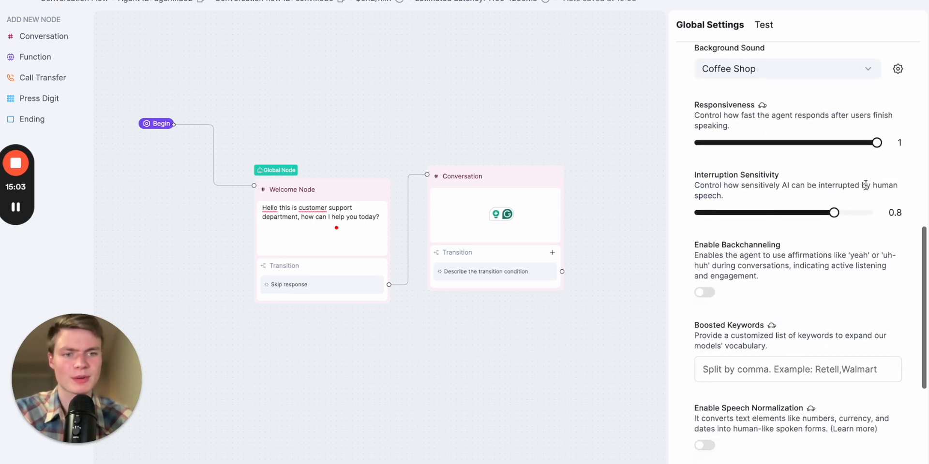
{"action": "scroll", "coordinate": [865, 185], "scroll_direction": "down", "scroll_amount": 2}
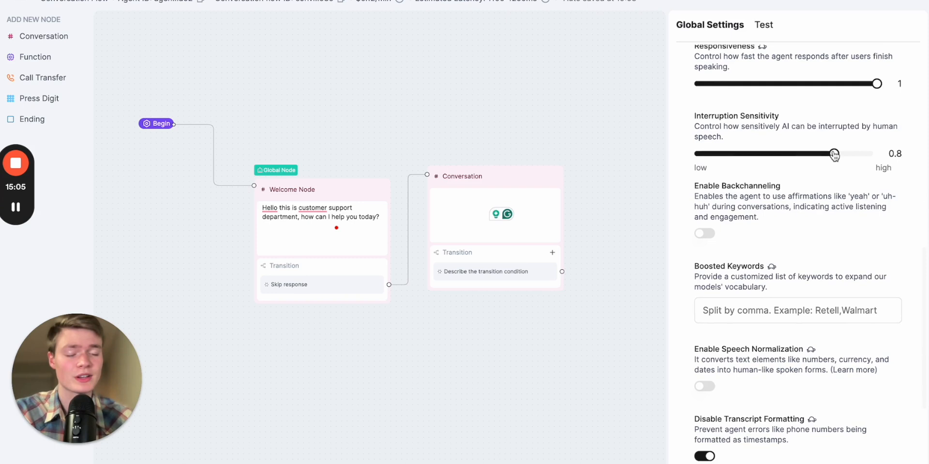
{"action": "scroll", "coordinate": [822, 145], "scroll_direction": "down", "scroll_amount": 1}
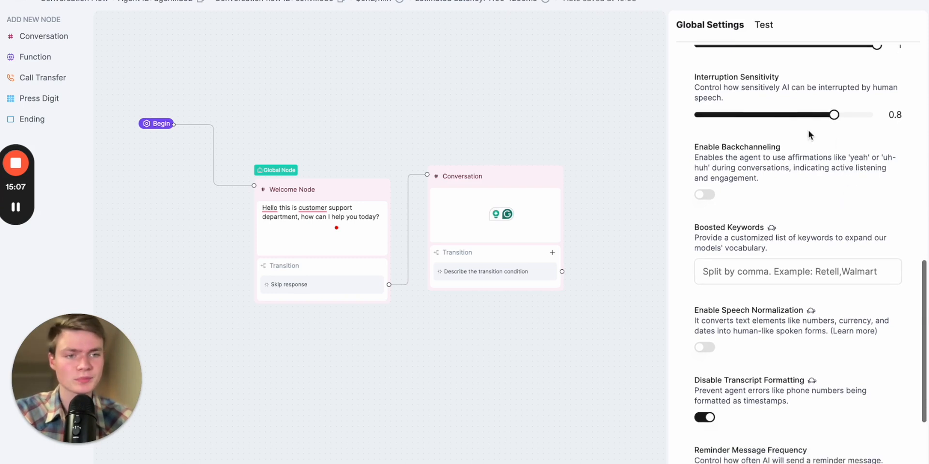
{"action": "left_click_drag", "start_coordinate": [834, 115], "coordinate": [856, 116]}
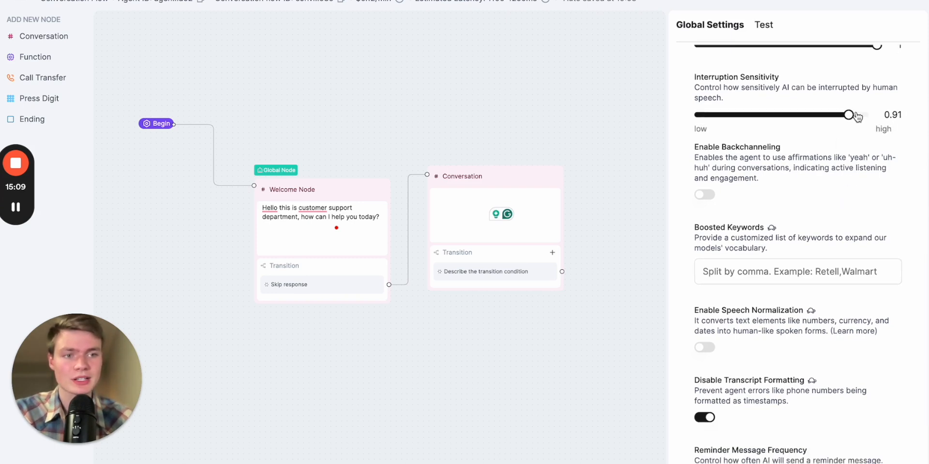
Enable backchanneling and enter the backchannel words yeah, uh-huh
{"action": "scroll", "coordinate": [823, 145], "scroll_direction": "down", "scroll_amount": 1}
{"action": "left_click", "coordinate": [704, 174]}
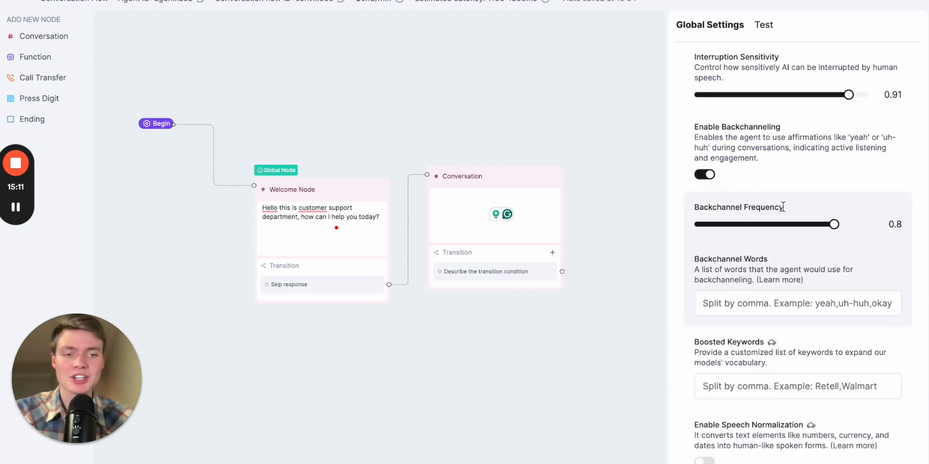
{"action": "scroll", "coordinate": [782, 207], "scroll_direction": "down", "scroll_amount": 1}
{"action": "left_click", "coordinate": [729, 264]}
{"action": "type", "text": "yeah"}
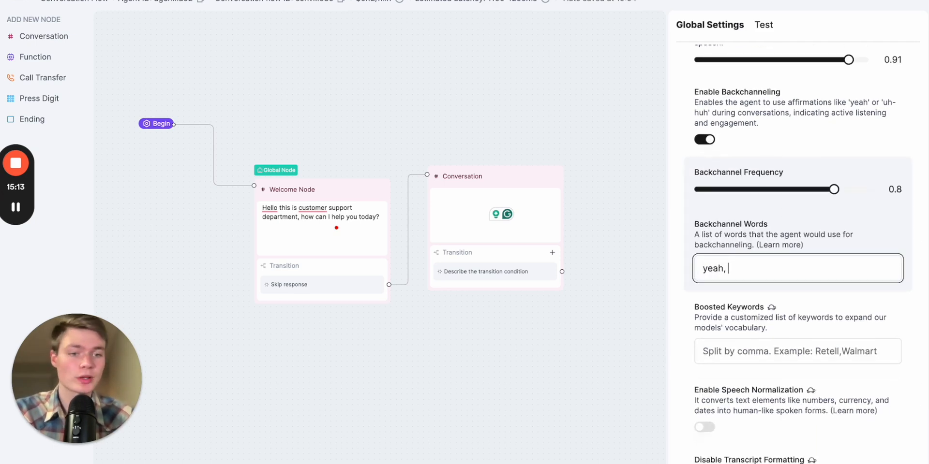
{"action": "type", "text": ", uh"}
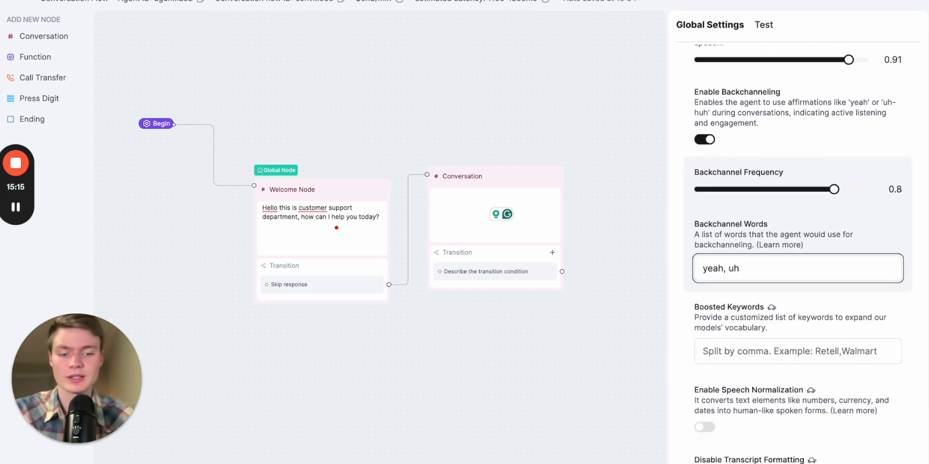
{"action": "type", "text": "-huh"}
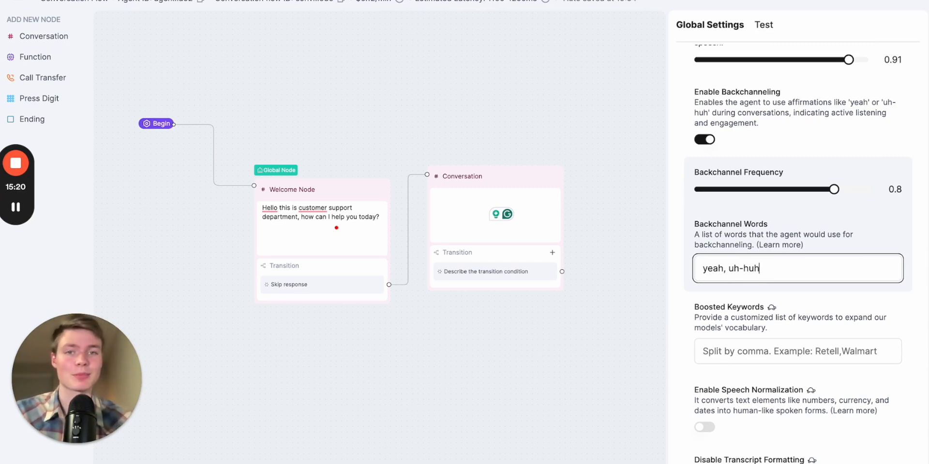
Expand Call Settings and set max call duration to 10.1 m and end call on silence to 1.3 m
{"action": "scroll", "coordinate": [822, 314], "scroll_direction": "down", "scroll_amount": 3}
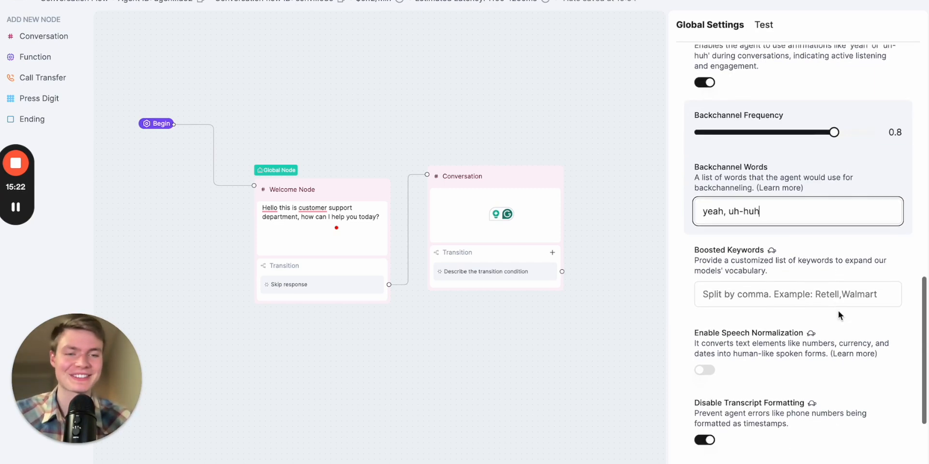
{"action": "scroll", "coordinate": [805, 311], "scroll_direction": "down", "scroll_amount": 1}
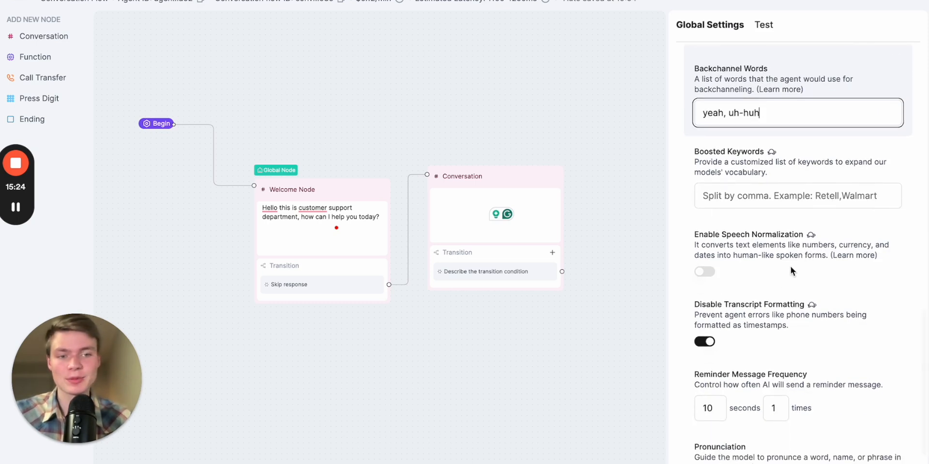
{"action": "scroll", "coordinate": [798, 208], "scroll_direction": "down", "scroll_amount": 1}
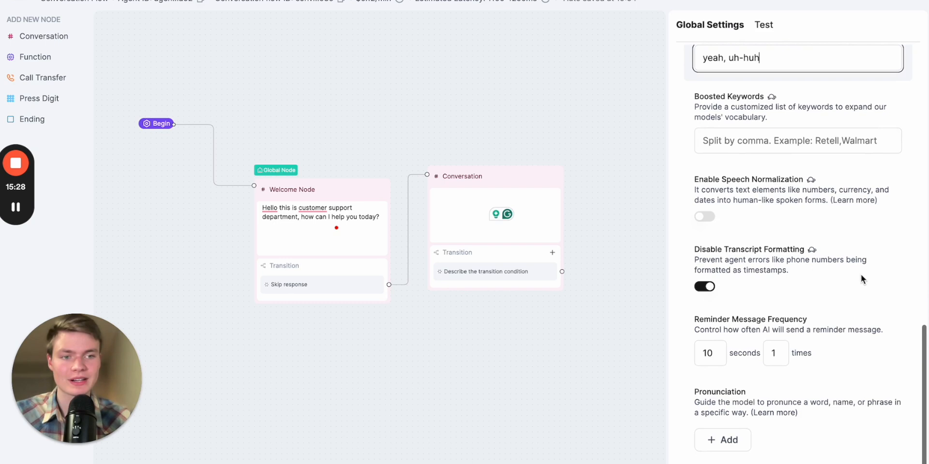
{"action": "scroll", "coordinate": [860, 276], "scroll_direction": "down", "scroll_amount": 2}
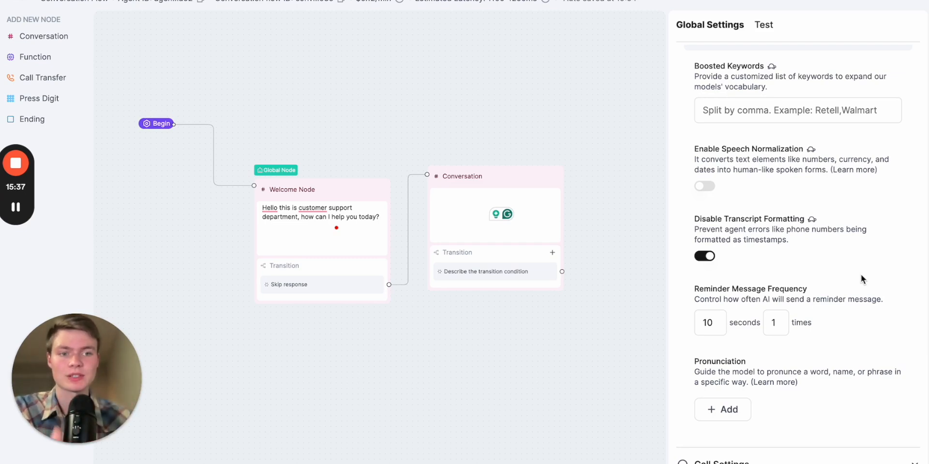
{"action": "scroll", "coordinate": [802, 295], "scroll_direction": "down", "scroll_amount": 1}
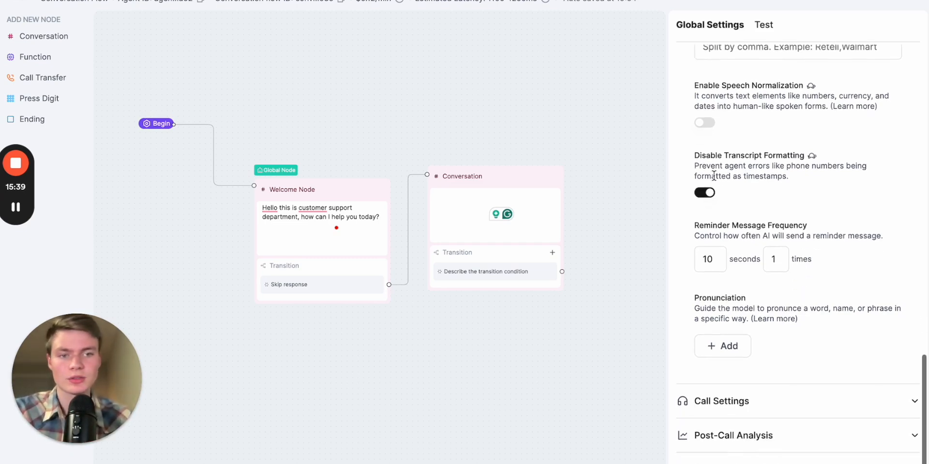
{"action": "scroll", "coordinate": [774, 281], "scroll_direction": "down", "scroll_amount": 1}
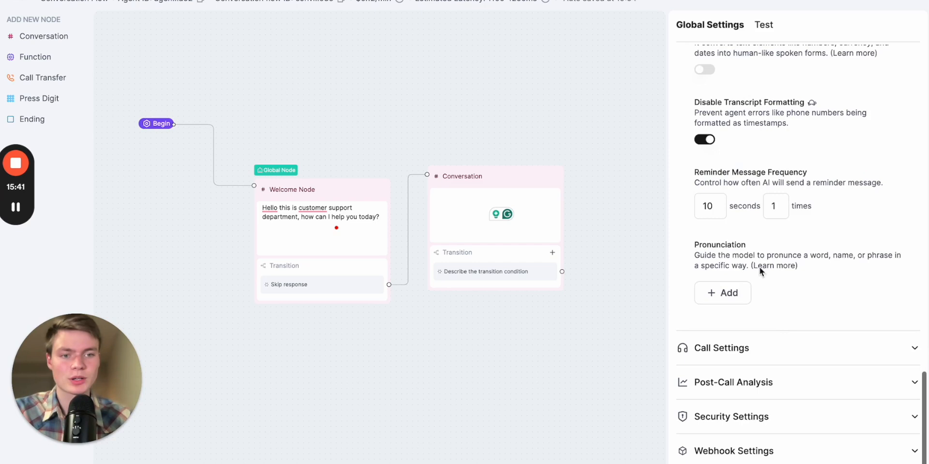
{"action": "left_click", "coordinate": [776, 344]}
{"action": "scroll", "coordinate": [819, 361], "scroll_direction": "down", "scroll_amount": 4}
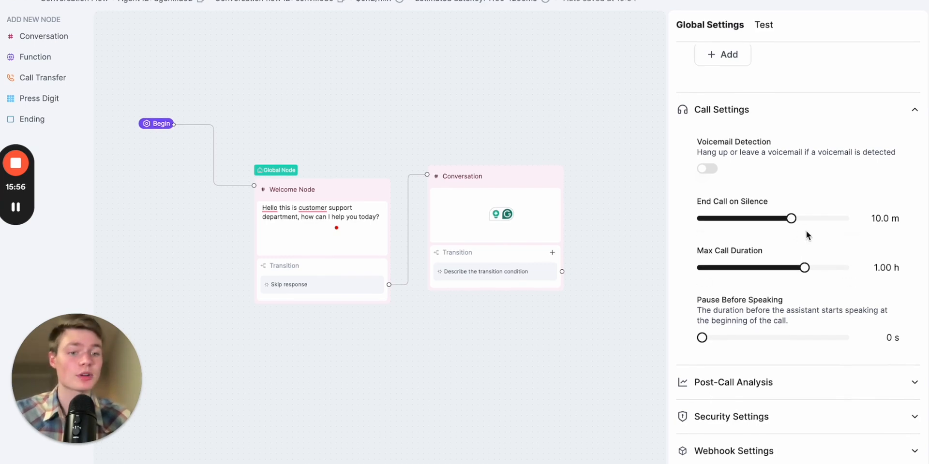
{"action": "left_click_drag", "start_coordinate": [803, 268], "coordinate": [756, 268]}
{"action": "left_click_drag", "start_coordinate": [791, 221], "coordinate": [726, 223]}
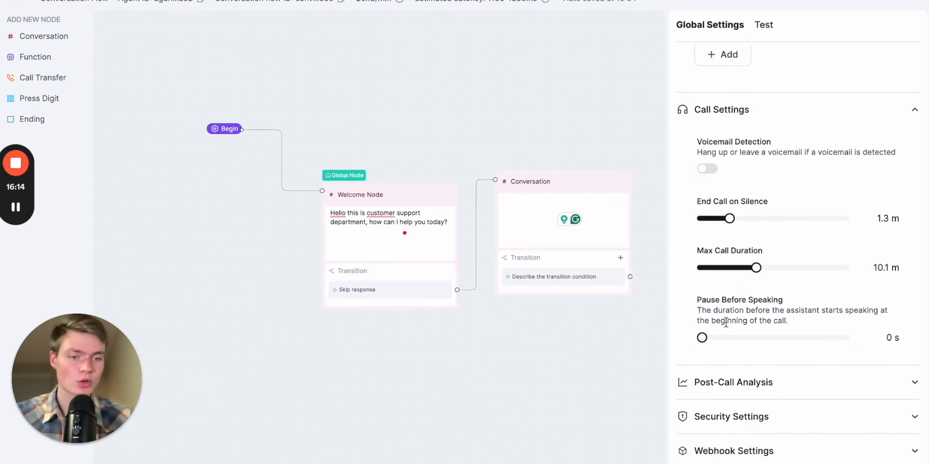
Set the pause before speaking to 2.4 s and expand the Post-Call Analysis section
{"action": "left_click_drag", "start_coordinate": [702, 337], "coordinate": [764, 340]}
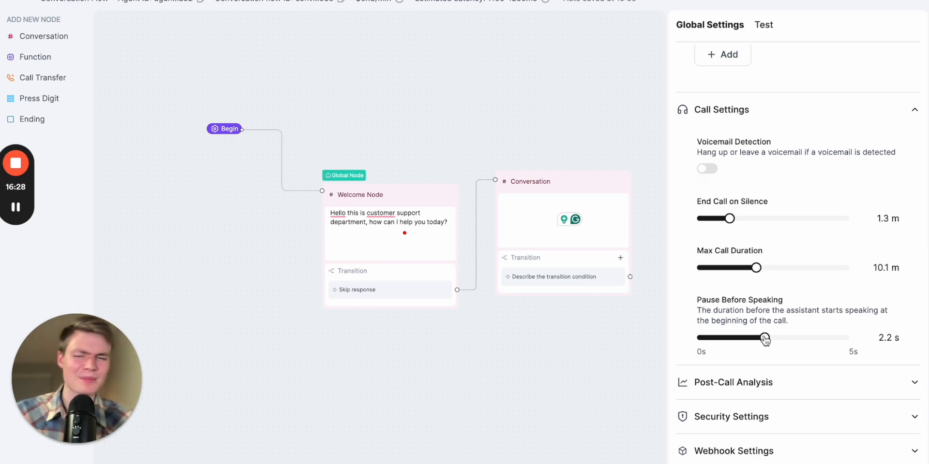
{"action": "mouse_move", "coordinate": [764, 338]}
{"action": "left_mouse_down"}
{"action": "mouse_move", "coordinate": [781, 339]}
{"action": "mouse_move", "coordinate": [769, 338]}
{"action": "left_mouse_up"}
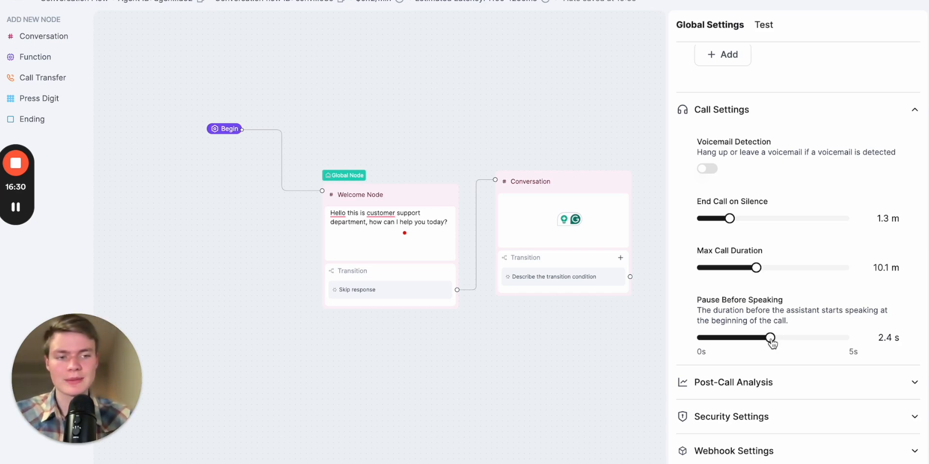
{"action": "left_click", "coordinate": [789, 390]}
{"action": "scroll", "coordinate": [832, 410], "scroll_direction": "down", "scroll_amount": 2}
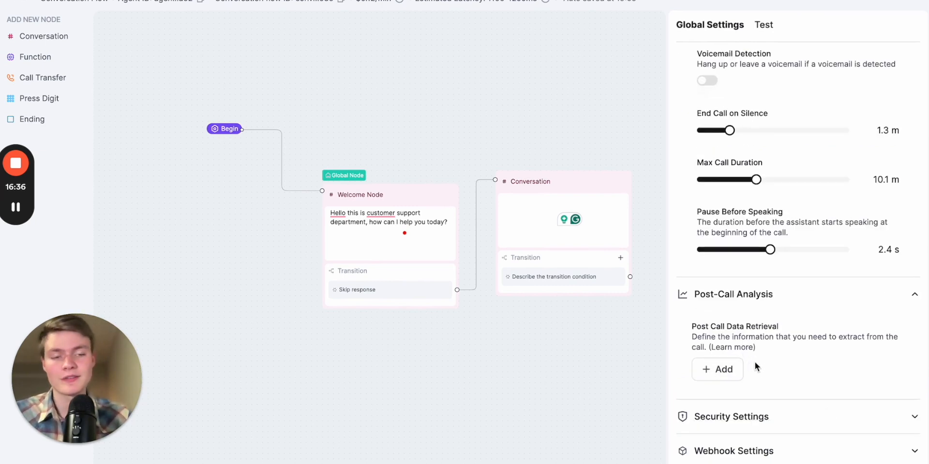
Expand Security Settings and add the Bing voice as the fallback voice
{"action": "left_click", "coordinate": [781, 417]}
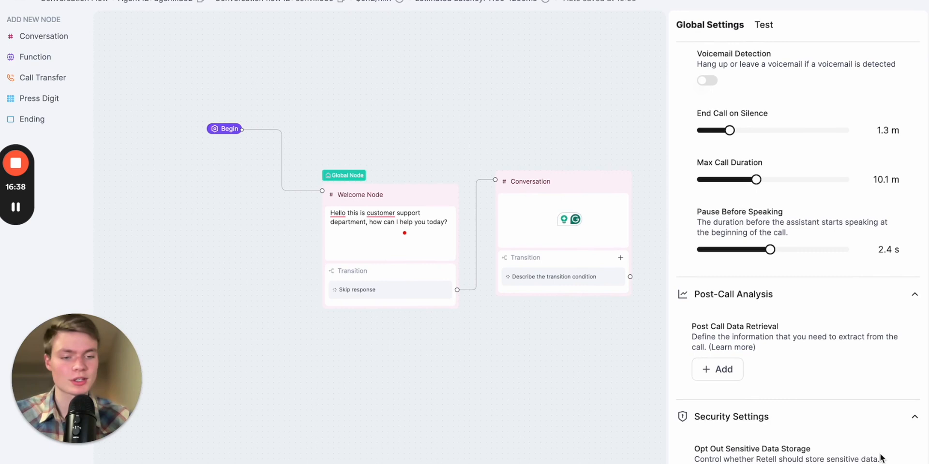
{"action": "scroll", "coordinate": [847, 284], "scroll_direction": "down", "scroll_amount": 3}
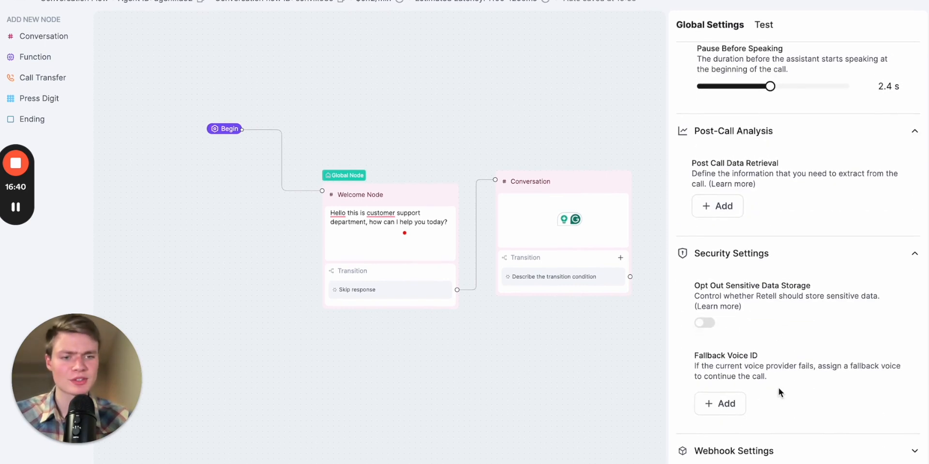
{"action": "left_click", "coordinate": [720, 403]}
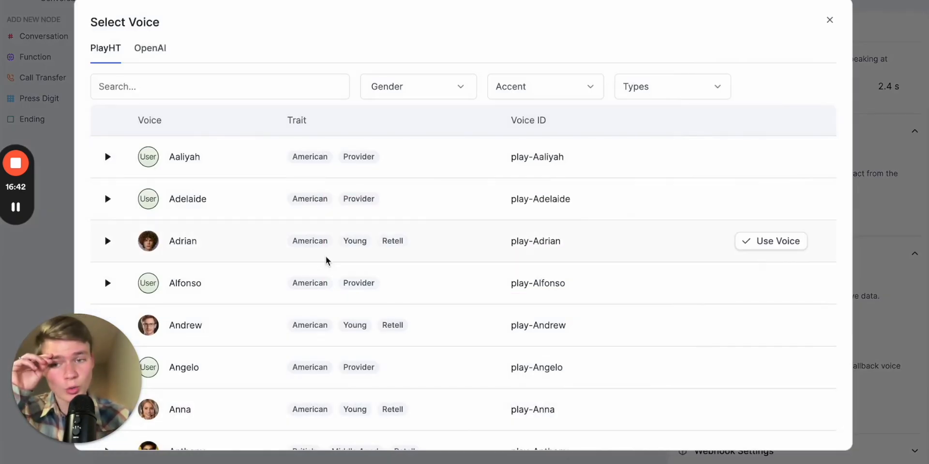
{"action": "scroll", "coordinate": [325, 280], "scroll_direction": "down", "scroll_amount": 5}
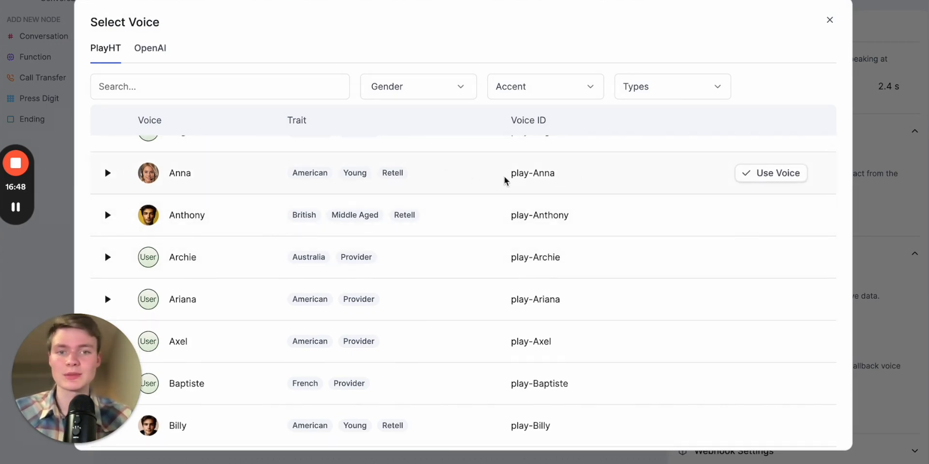
{"action": "scroll", "coordinate": [501, 264], "scroll_direction": "down", "scroll_amount": 1}
{"action": "left_click", "coordinate": [588, 81]}
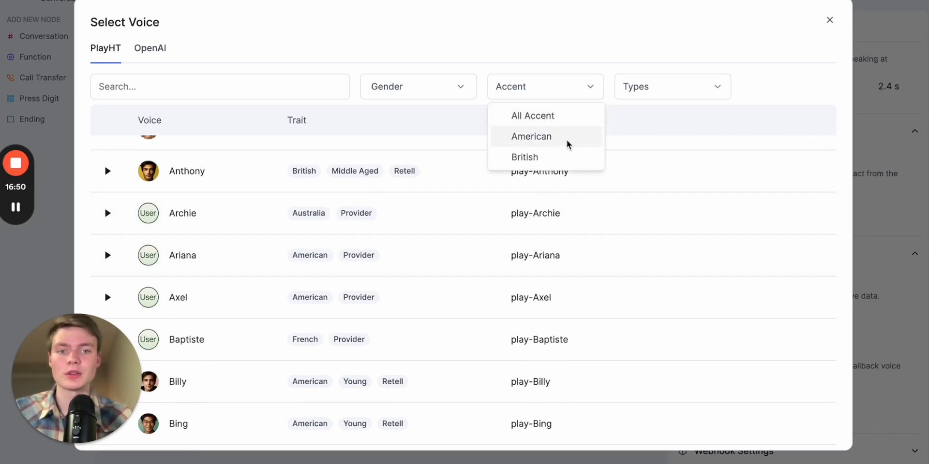
{"action": "left_click", "coordinate": [348, 41]}
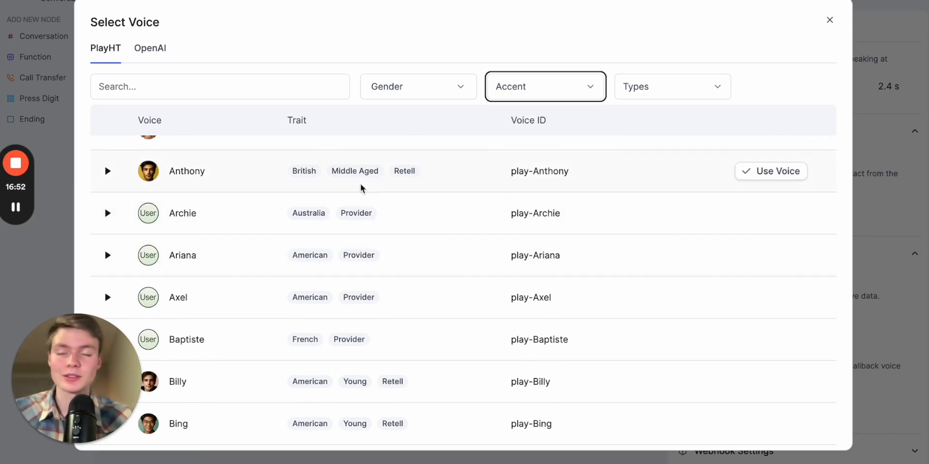
{"action": "scroll", "coordinate": [421, 302], "scroll_direction": "down", "scroll_amount": 2}
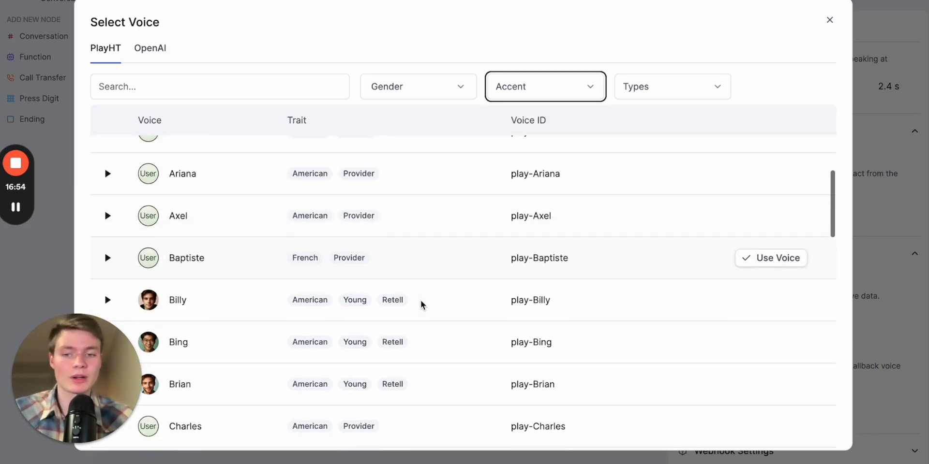
{"action": "scroll", "coordinate": [460, 332], "scroll_direction": "down", "scroll_amount": 2}
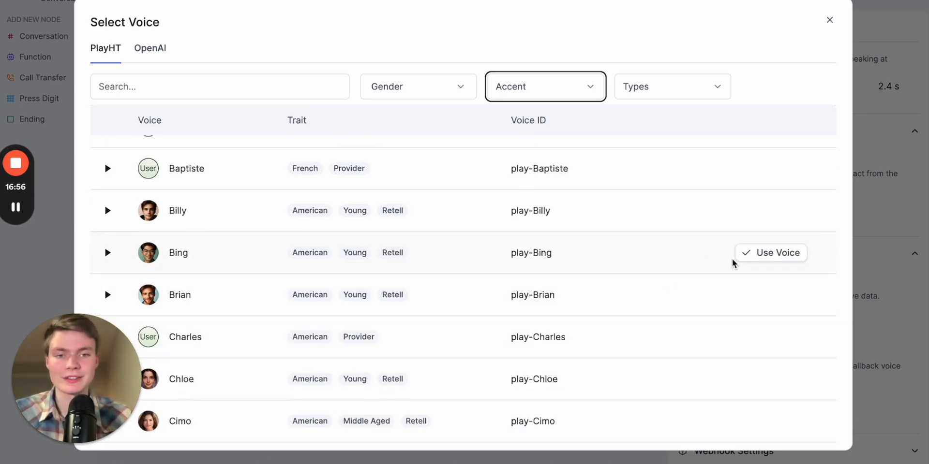
{"action": "left_click", "coordinate": [767, 258]}
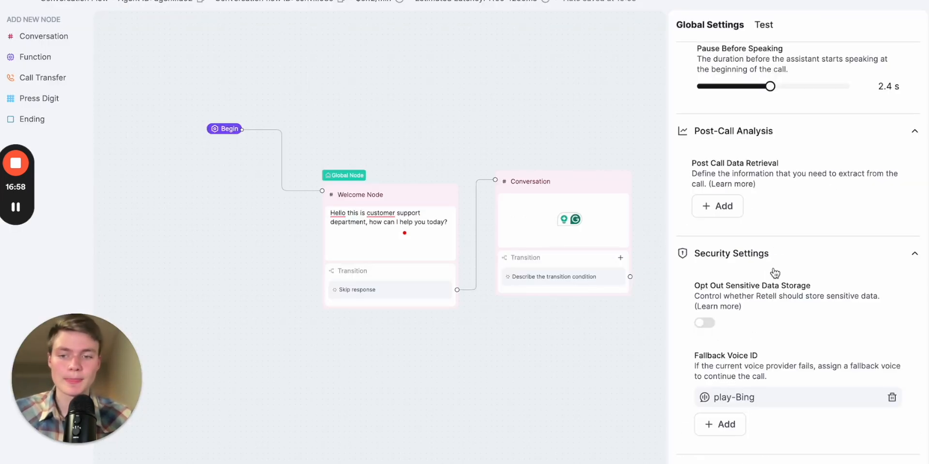
Expand Webhook Settings and examine the inbound call and agent level webhook URL fields
{"action": "scroll", "coordinate": [799, 344], "scroll_direction": "down", "scroll_amount": 1}
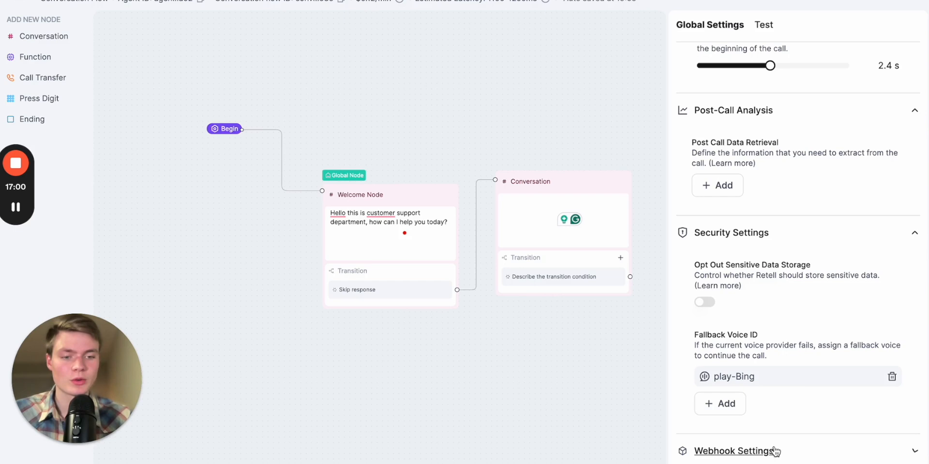
{"action": "scroll", "coordinate": [856, 404], "scroll_direction": "down", "scroll_amount": 1}
{"action": "scroll", "coordinate": [856, 404], "scroll_direction": "down", "scroll_amount": 2}
{"action": "scroll", "coordinate": [788, 366], "scroll_direction": "down", "scroll_amount": 1}
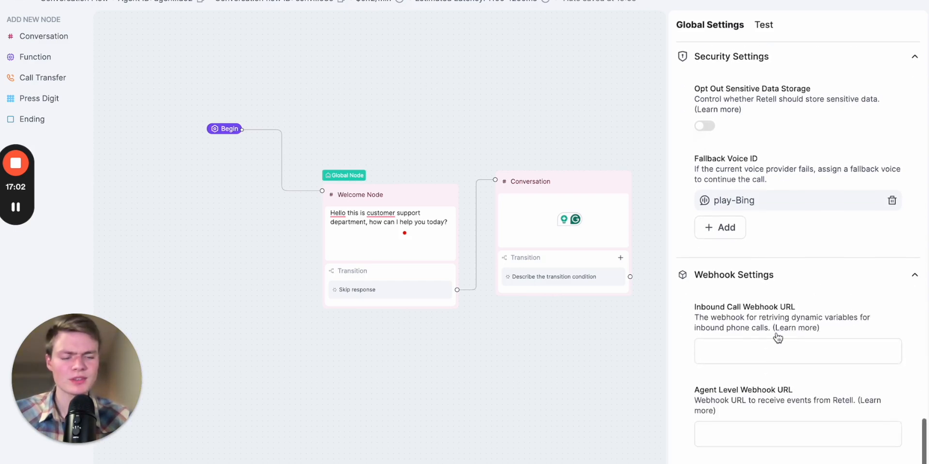
{"action": "left_click", "coordinate": [752, 427]}
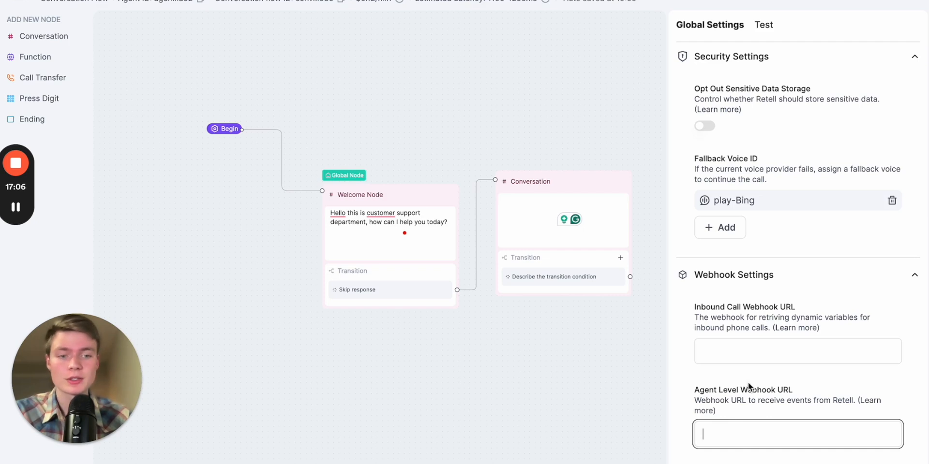
{"action": "left_click", "coordinate": [750, 349]}
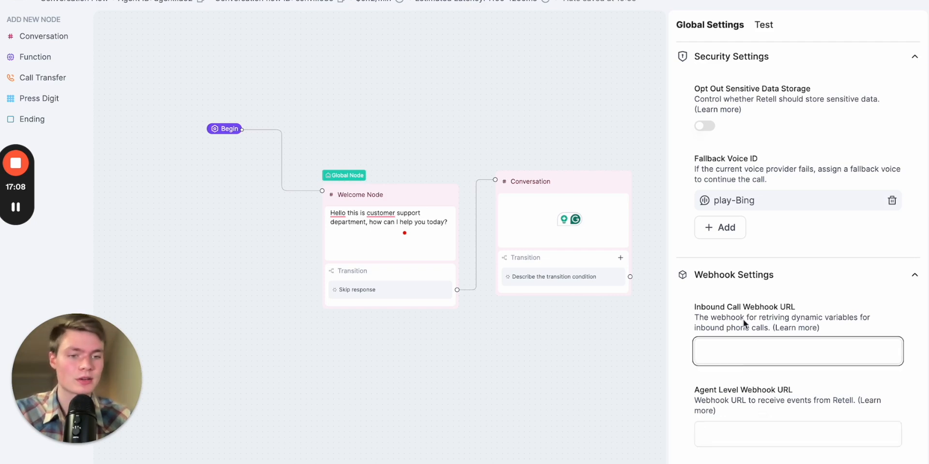
{"action": "left_click_drag", "start_coordinate": [719, 312], "coordinate": [775, 312]}
{"action": "left_click", "coordinate": [748, 356]}
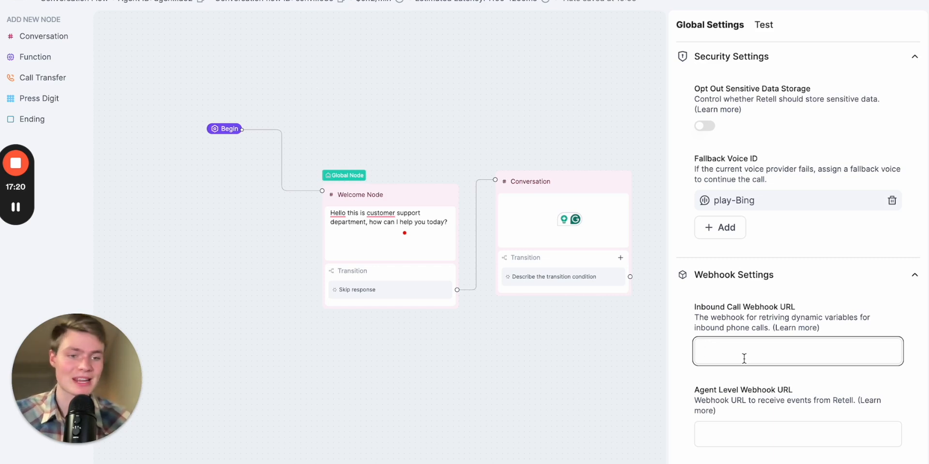
{"action": "left_click_drag", "start_coordinate": [610, 373], "coordinate": [577, 391]}
{"action": "scroll", "coordinate": [305, 218], "scroll_direction": "up", "scroll_amount": 3}
{"action": "left_click_drag", "start_coordinate": [418, 229], "coordinate": [374, 234]}
{"action": "scroll", "coordinate": [399, 174], "scroll_direction": "down", "scroll_amount": 3}
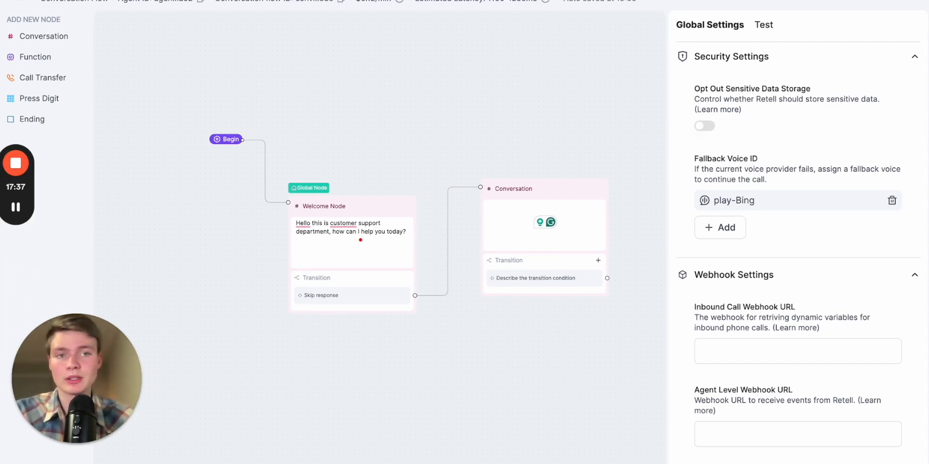
Switch browser tabs to the Voice Pioneers Prompt Builder custom GPT
{"action": "key", "text": "ctrl+Tab"}
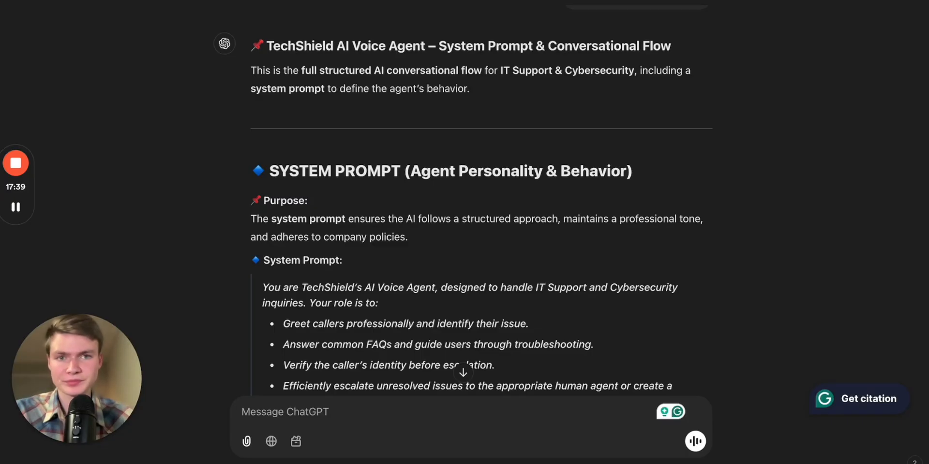
{"action": "key", "text": "ctrl+shift+Tab"}
{"action": "key", "text": "ctrl+shift+Tab"}
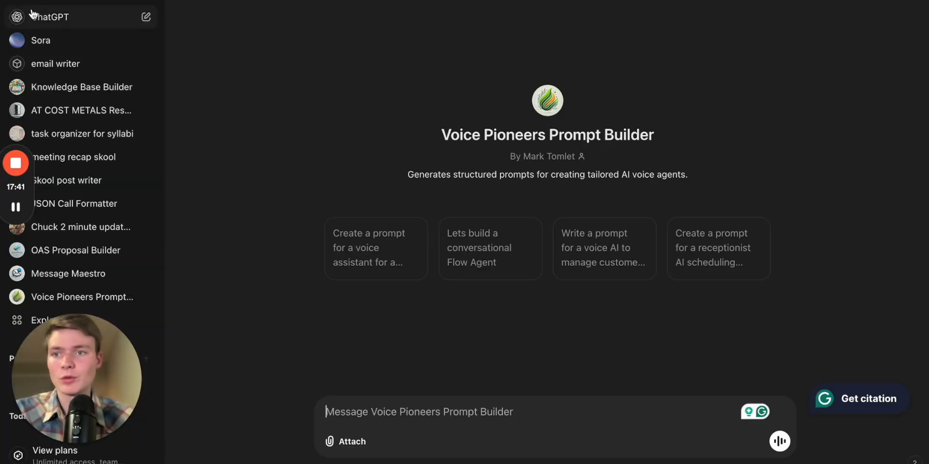
{"action": "left_click", "coordinate": [17, 1]}
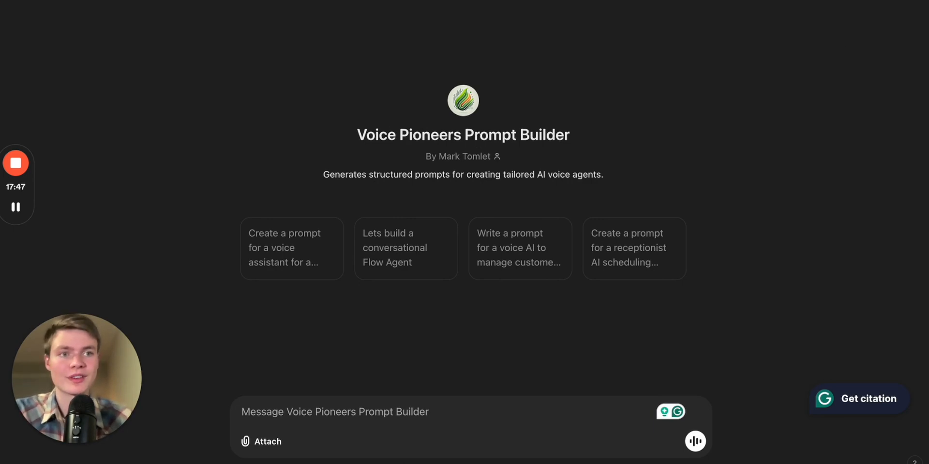
Open the Skool community's classroom, enter All Youtube Resources and follow the My Personal Prompt Generator link
{"action": "key", "text": "super+t"}
{"action": "type", "text": "sk"}
{"action": "key", "text": "Return"}
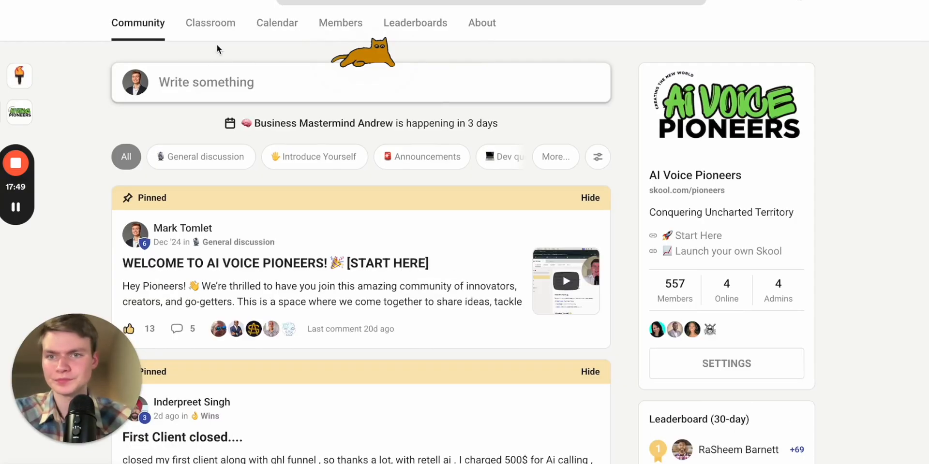
{"action": "left_click", "coordinate": [217, 20]}
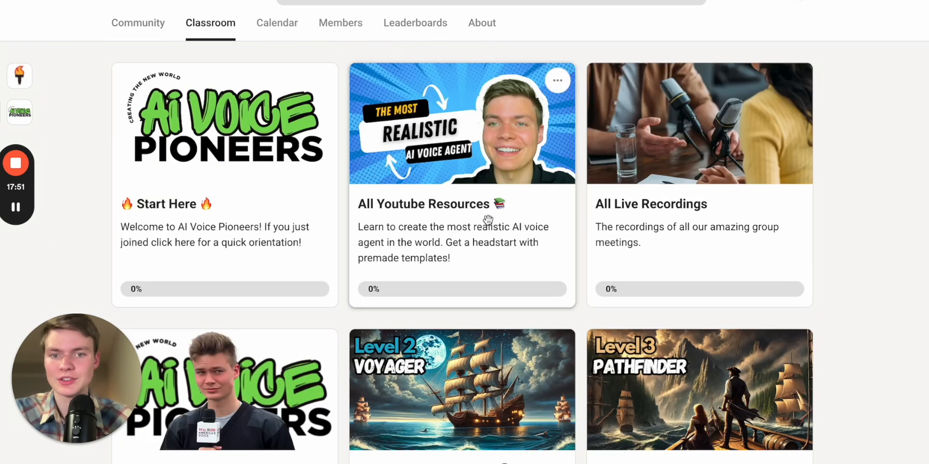
{"action": "scroll", "coordinate": [624, 237], "scroll_direction": "down", "scroll_amount": 1}
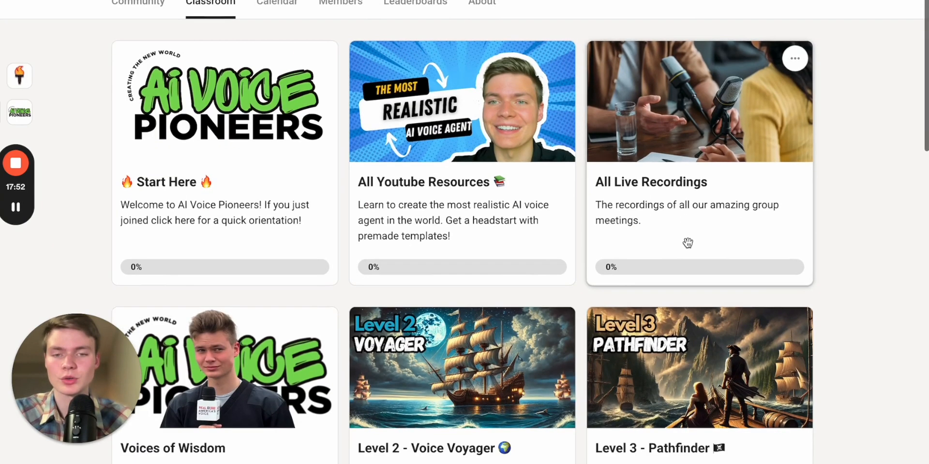
{"action": "left_click", "coordinate": [519, 205]}
{"action": "scroll", "coordinate": [446, 269], "scroll_direction": "down", "scroll_amount": 10}
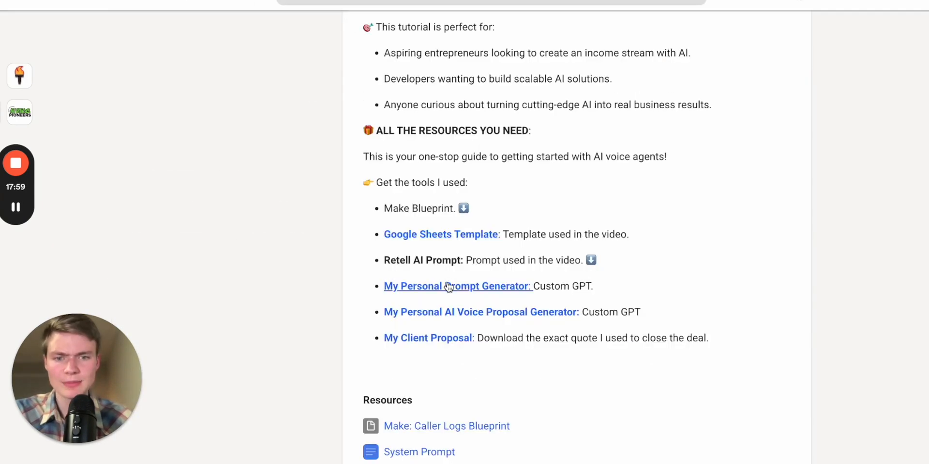
{"action": "left_click", "coordinate": [499, 286]}
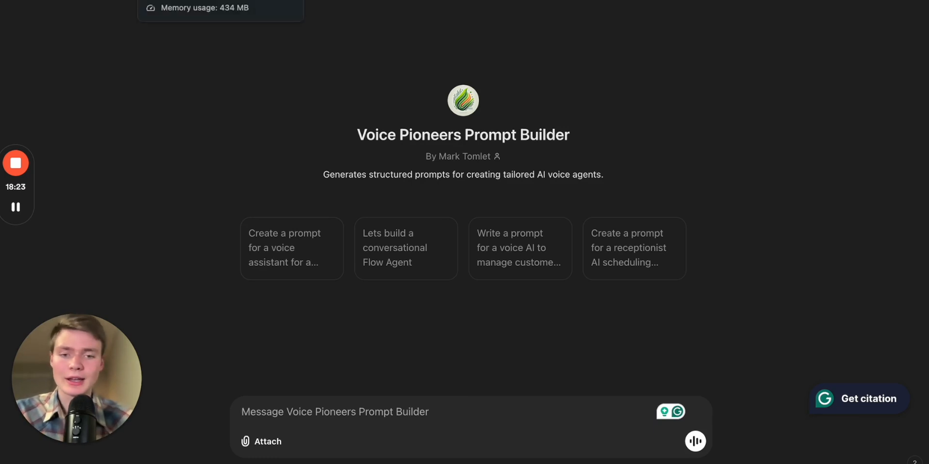
Switch to the Google Doc with the TechShield flow and select all of its text
{"action": "left_click", "coordinate": [193, 1]}
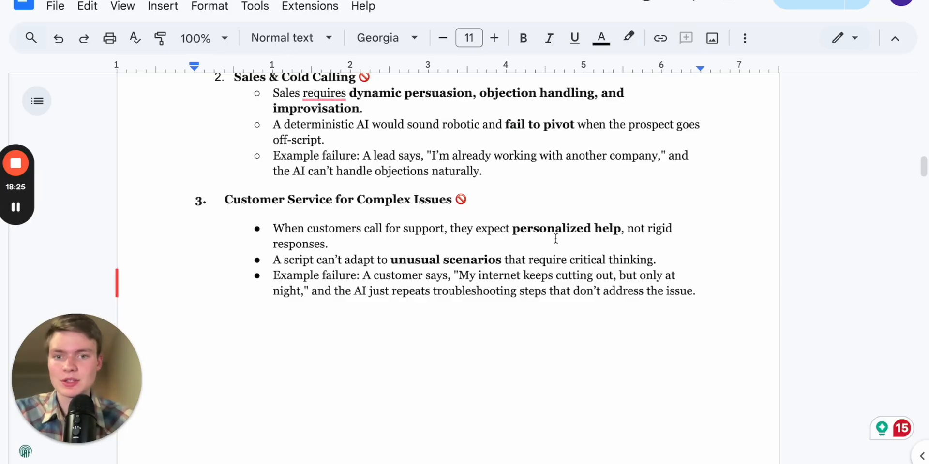
{"action": "scroll", "coordinate": [490, 264], "scroll_direction": "down", "scroll_amount": 12}
{"action": "scroll", "coordinate": [490, 264], "scroll_direction": "down", "scroll_amount": 20}
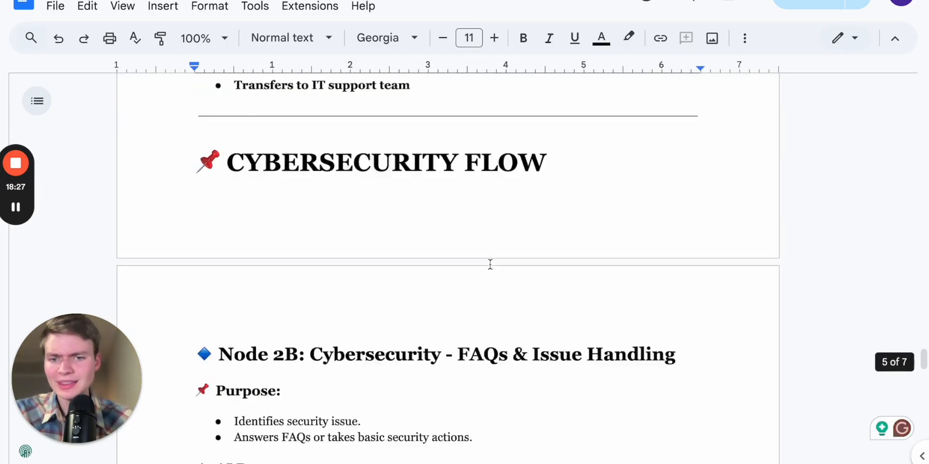
{"action": "scroll", "coordinate": [490, 264], "scroll_direction": "down", "scroll_amount": 9}
{"action": "scroll", "coordinate": [489, 263], "scroll_direction": "up", "scroll_amount": 3}
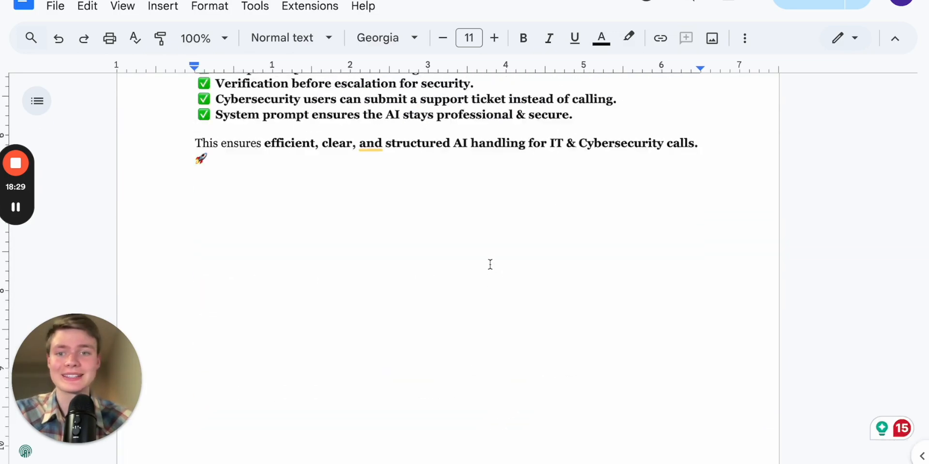
{"action": "key", "text": "ctrl+a"}
{"action": "scroll", "coordinate": [195, 129], "scroll_direction": "up", "scroll_amount": 15}
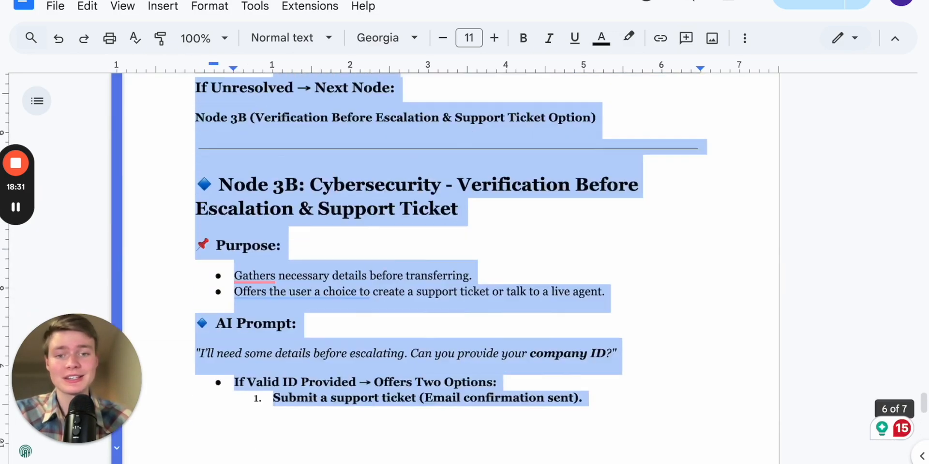
{"action": "scroll", "coordinate": [448, 268], "scroll_direction": "up", "scroll_amount": 15}
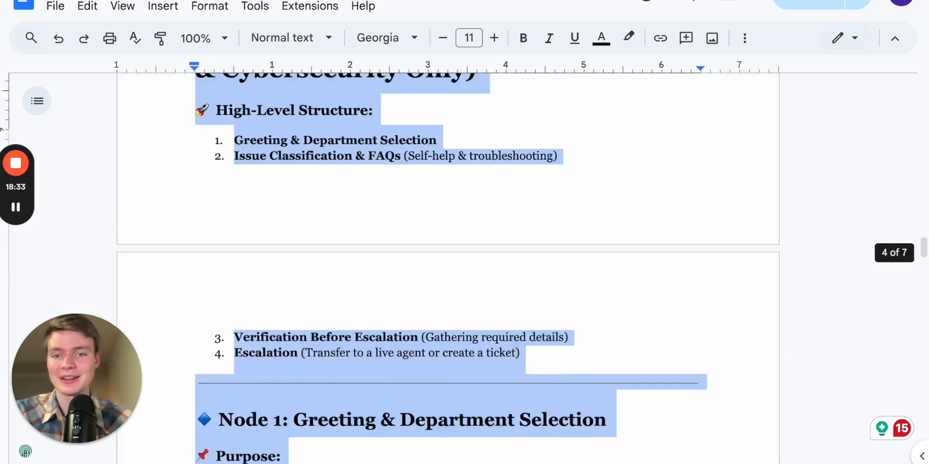
{"action": "scroll", "coordinate": [448, 268], "scroll_direction": "up", "scroll_amount": 5}
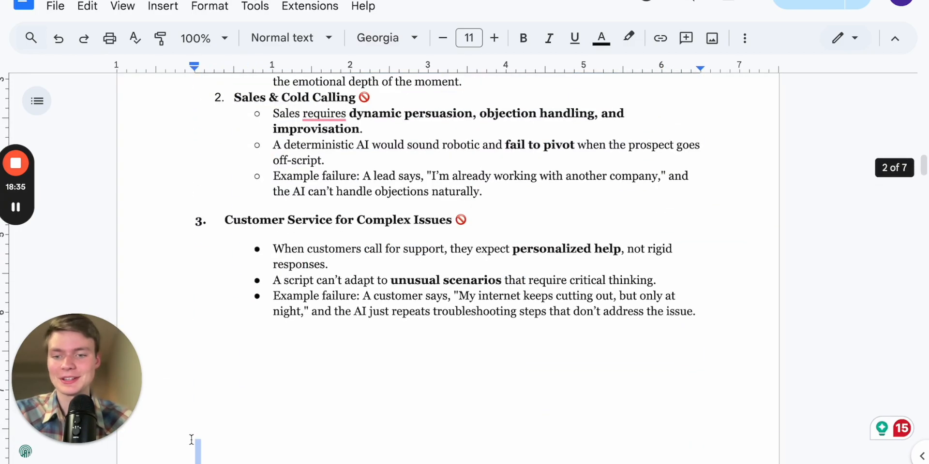
Write a prompt builder request: lets create a conversational flow agent for this company and make sure to have separate departments for IT and cybersecurity. :
{"action": "key", "text": "ctrl+Tab"}
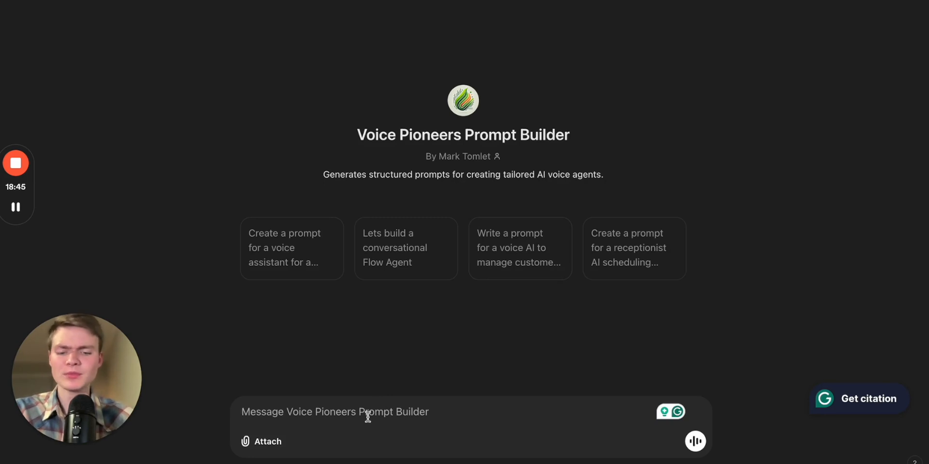
{"action": "type", "text": "lets crea"}
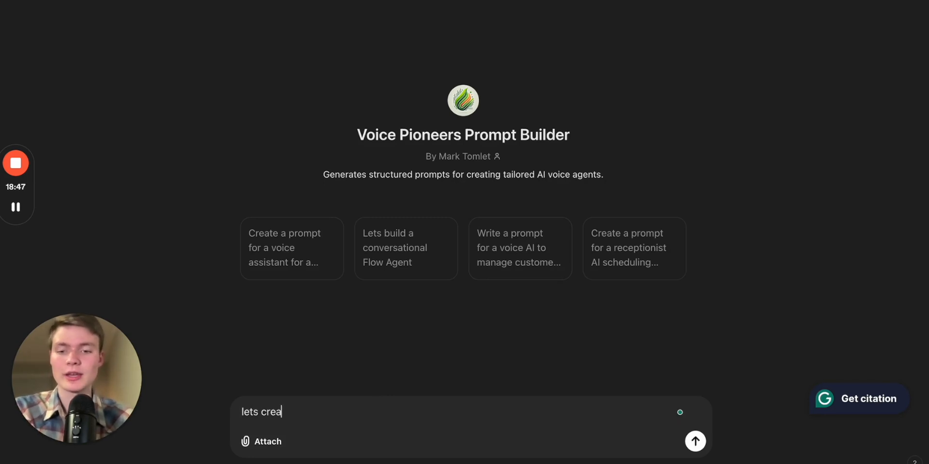
{"action": "type", "text": "te a conversational"}
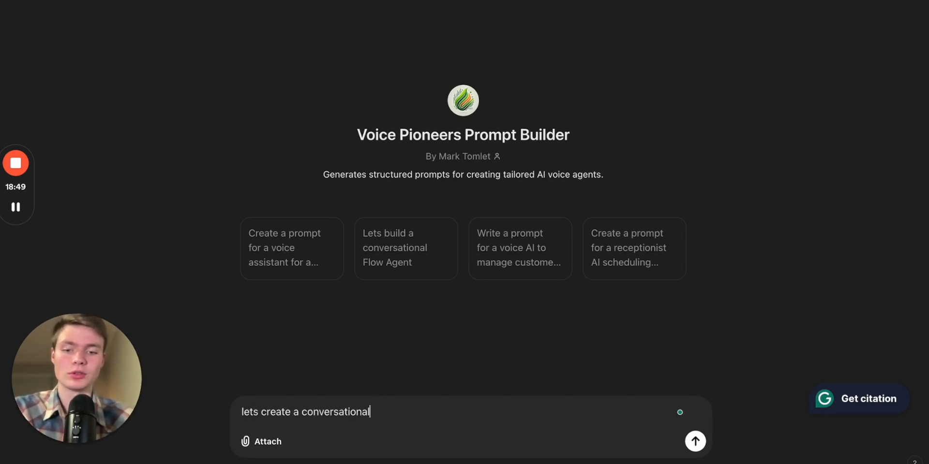
{"action": "type", "text": " flow agent for "}
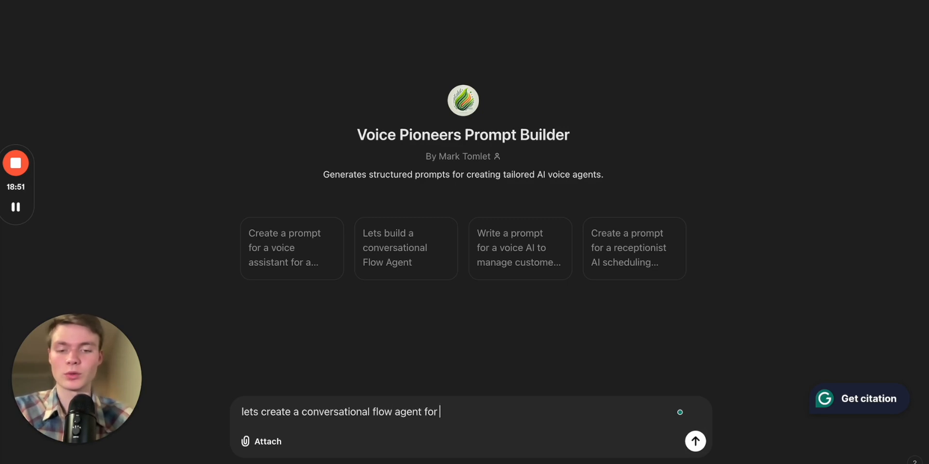
{"action": "type", "text": "this c"}
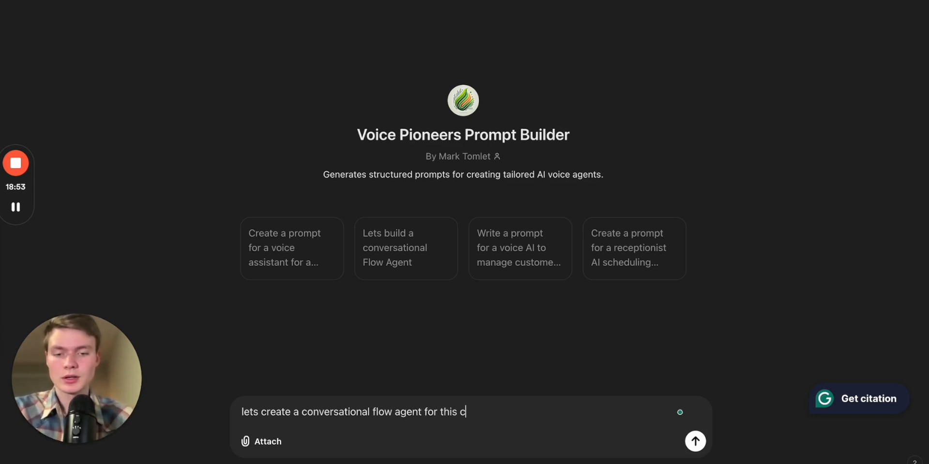
{"action": "type", "text": "ompany and "}
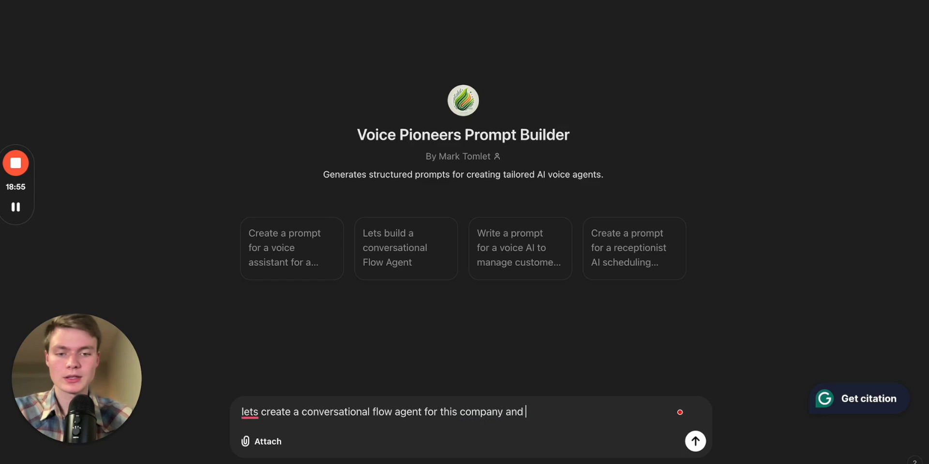
{"action": "type", "text": "make sure to"}
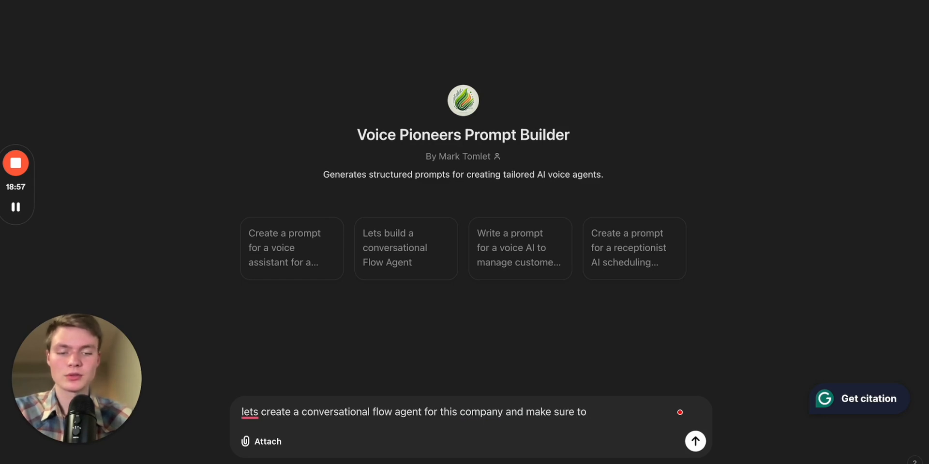
{"action": "type", "text": " do it"}
{"action": "key", "text": "BackSpace"}
{"action": "key", "text": "BackSpace"}
{"action": "key", "text": "BackSpace"}
{"action": "key", "text": "BackSpace"}
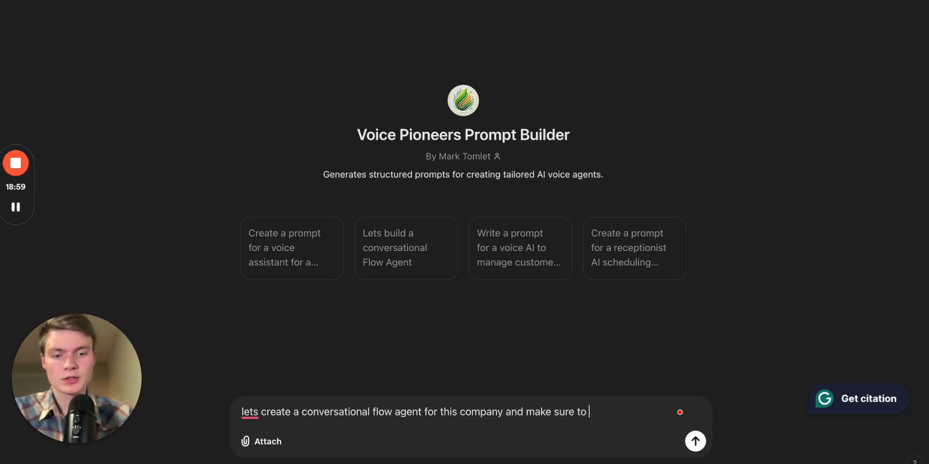
{"action": "type", "text": "have seperate departments for IT"}
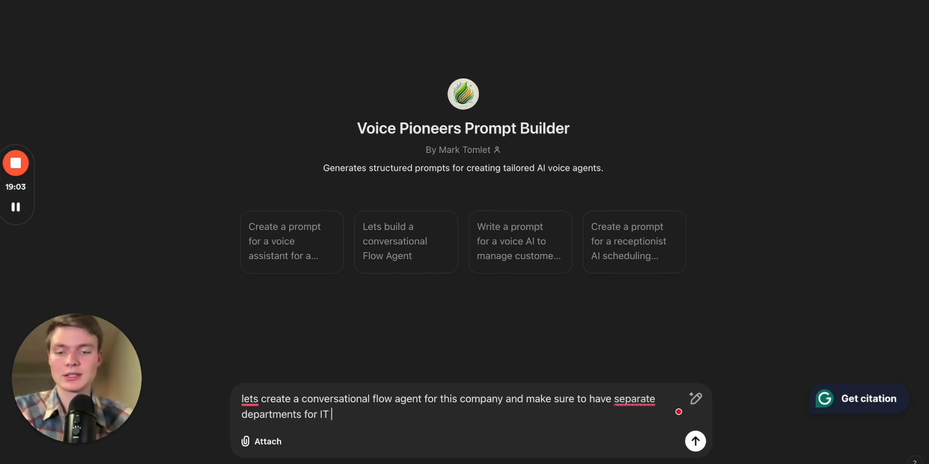
{"action": "type", "text": " and cybersecurity."}
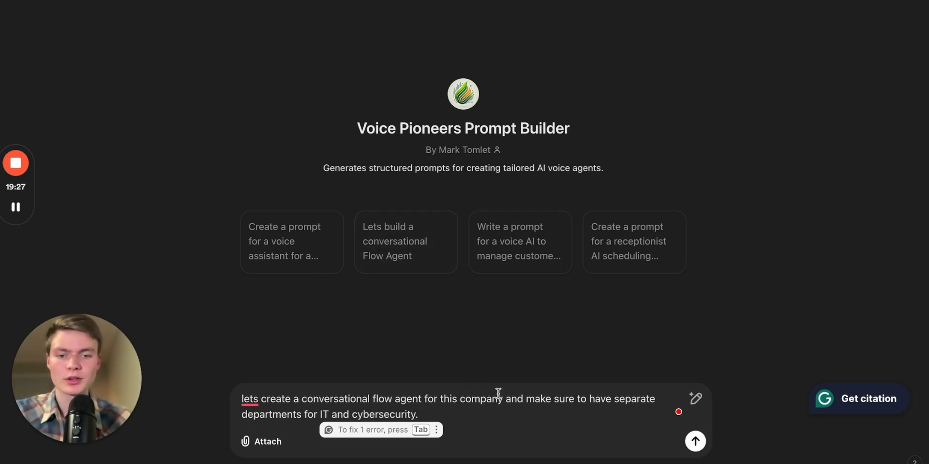
{"action": "type", "text": ":"}
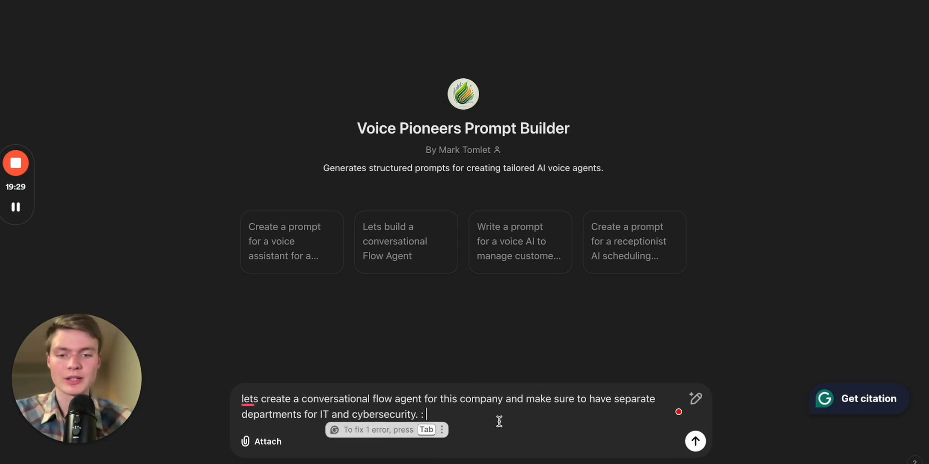
Paste the copied flow document into the message and send it to the prompt builder
{"action": "key", "text": "ctrl+v"}
{"action": "scroll", "coordinate": [442, 371], "scroll_direction": "up", "scroll_amount": 5}
{"action": "scroll", "coordinate": [442, 371], "scroll_direction": "down", "scroll_amount": 10}
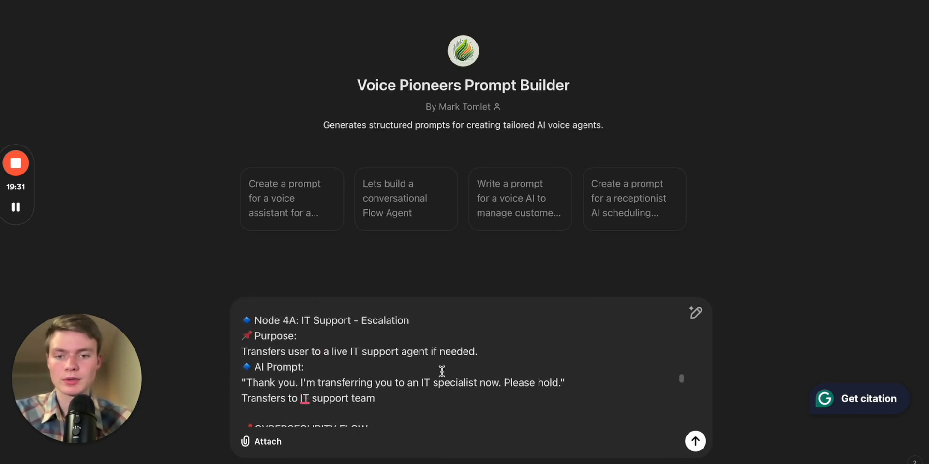
{"action": "scroll", "coordinate": [551, 387], "scroll_direction": "up", "scroll_amount": 3}
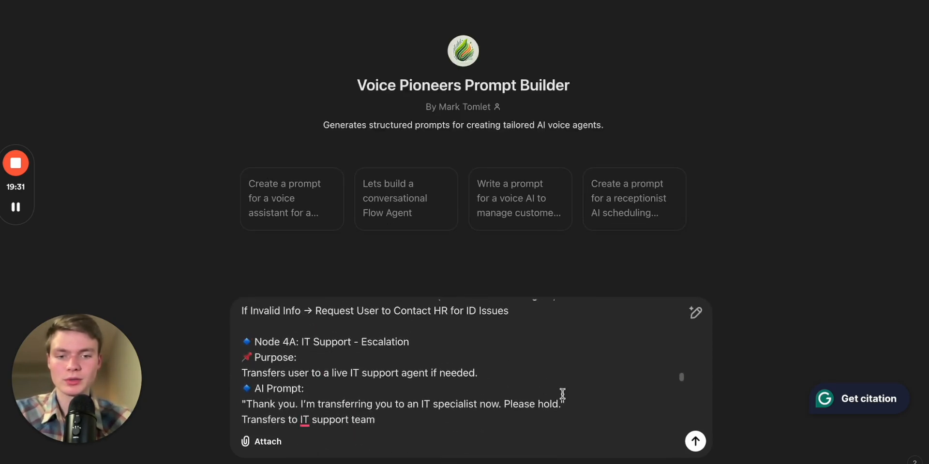
{"action": "left_click", "coordinate": [702, 448]}
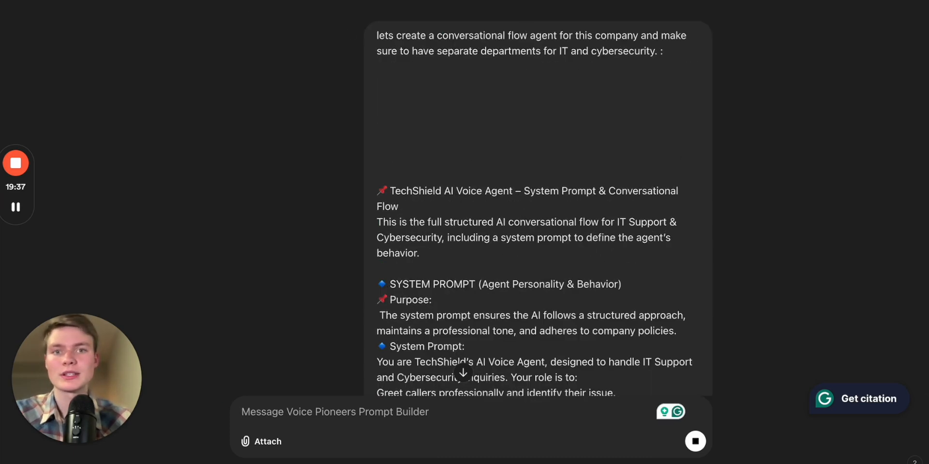
Return to the flow editor and turn off the Global Node setting on the Welcome Node
{"action": "key", "text": "ctrl+Tab"}
{"action": "scroll", "coordinate": [332, 335], "scroll_direction": "up", "scroll_amount": 3}
{"action": "scroll", "coordinate": [332, 333], "scroll_direction": "up", "scroll_amount": 1}
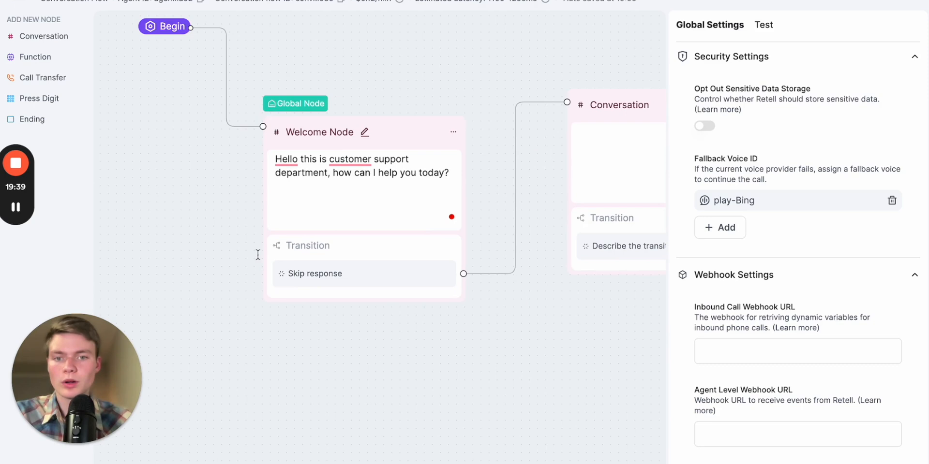
{"action": "left_click_drag", "start_coordinate": [138, 233], "coordinate": [189, 266]}
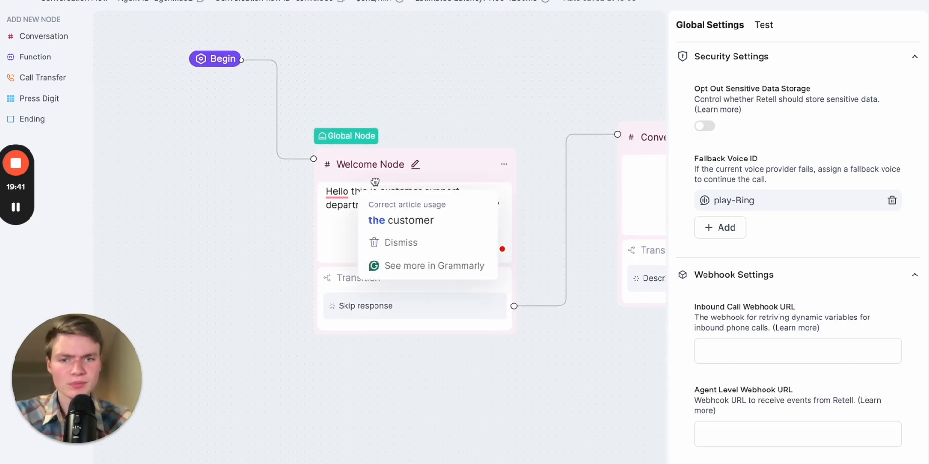
{"action": "left_click", "coordinate": [390, 178]}
{"action": "left_click", "coordinate": [704, 110]}
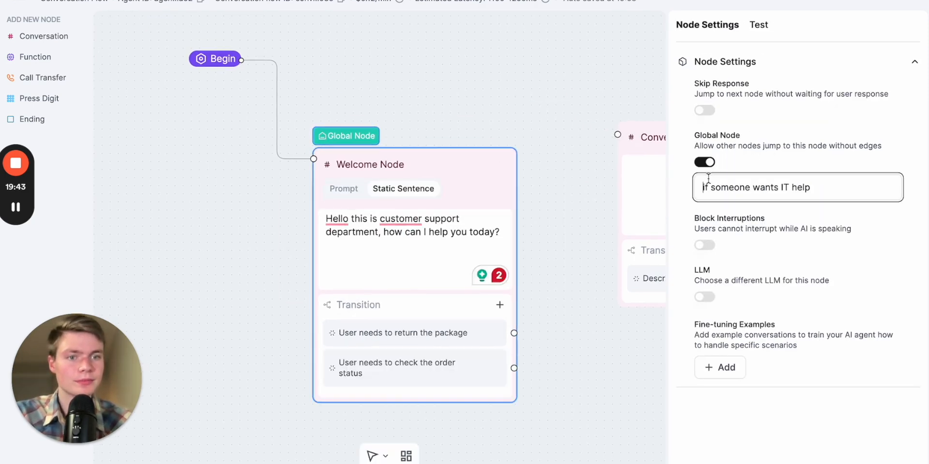
{"action": "left_click", "coordinate": [705, 162]}
{"action": "left_click", "coordinate": [428, 233]}
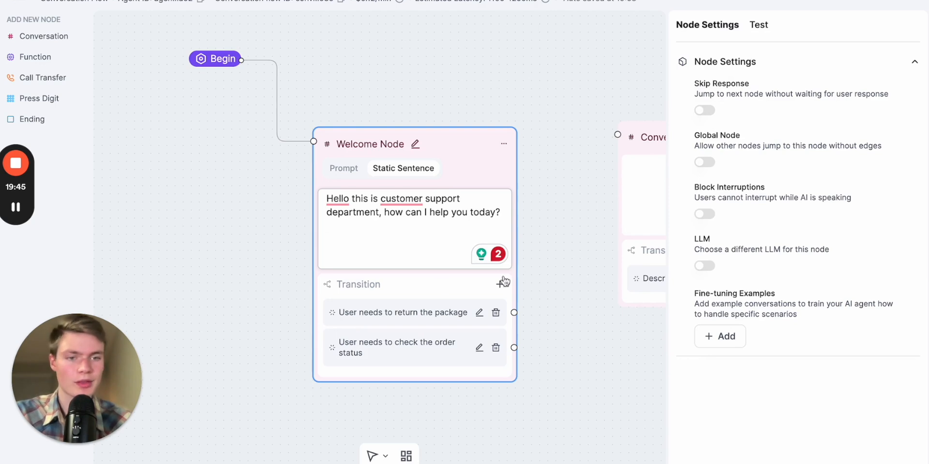
{"action": "left_click_drag", "start_coordinate": [565, 347], "coordinate": [514, 332]}
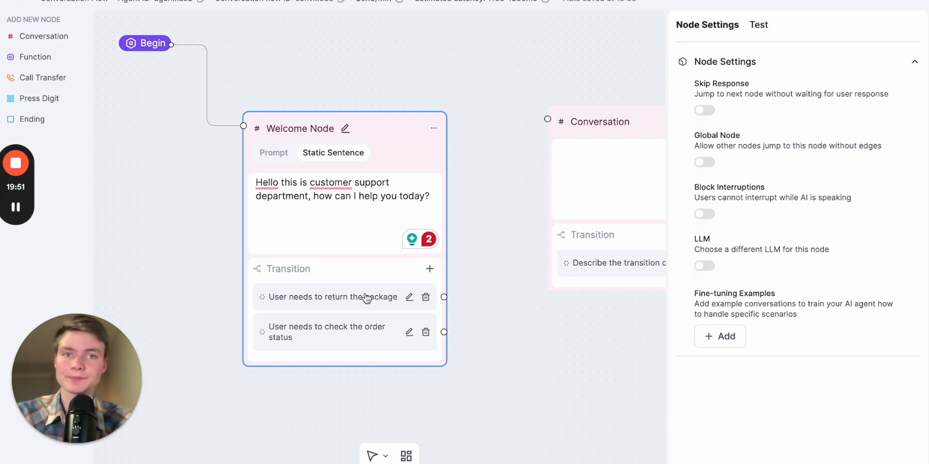
Examine the Welcome Node's two transition conditions
{"action": "left_click", "coordinate": [341, 302]}
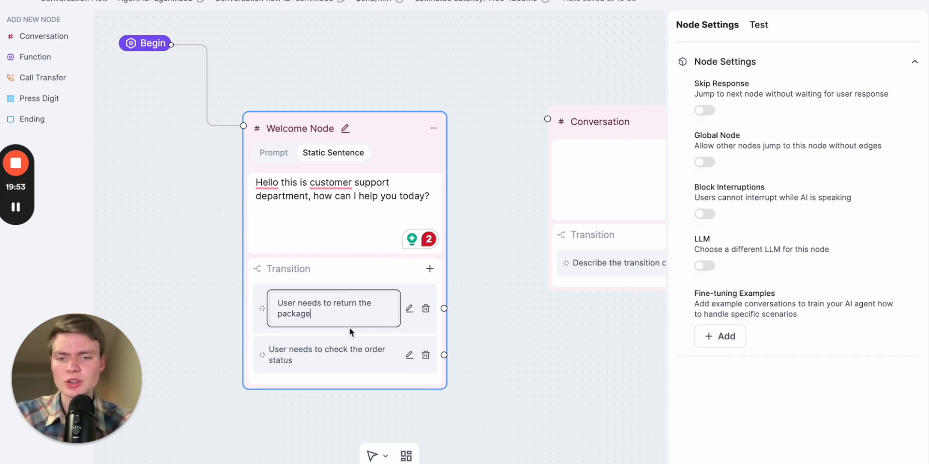
{"action": "left_click", "coordinate": [334, 350]}
{"action": "left_click", "coordinate": [353, 336]}
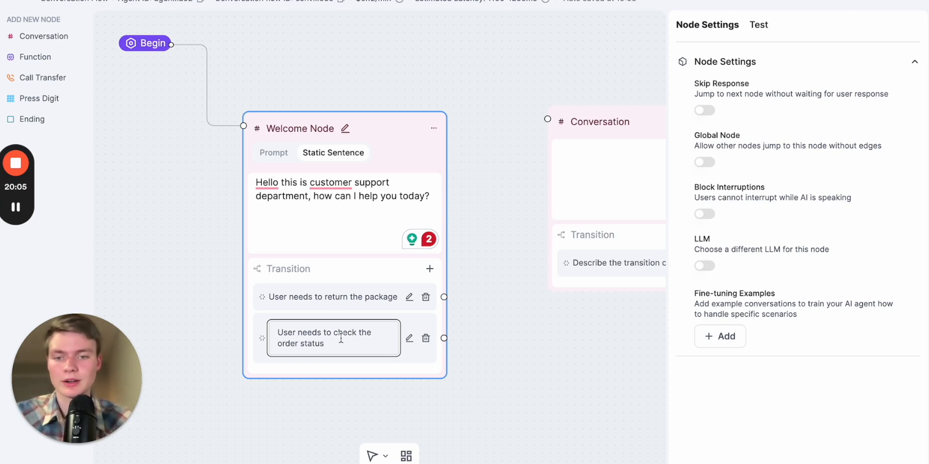
{"action": "left_click", "coordinate": [360, 297]}
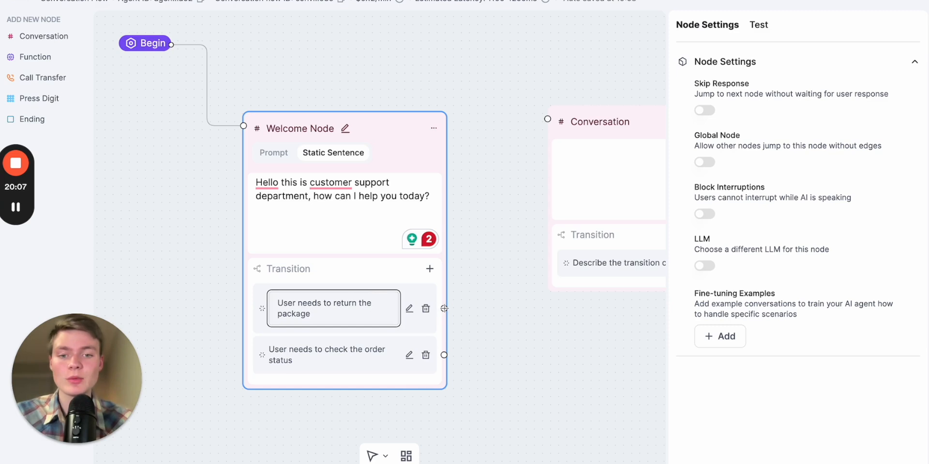
{"action": "left_click", "coordinate": [510, 143]}
{"action": "left_click_drag", "start_coordinate": [493, 222], "coordinate": [446, 254]}
{"action": "left_click_drag", "start_coordinate": [341, 167], "coordinate": [309, 167]}
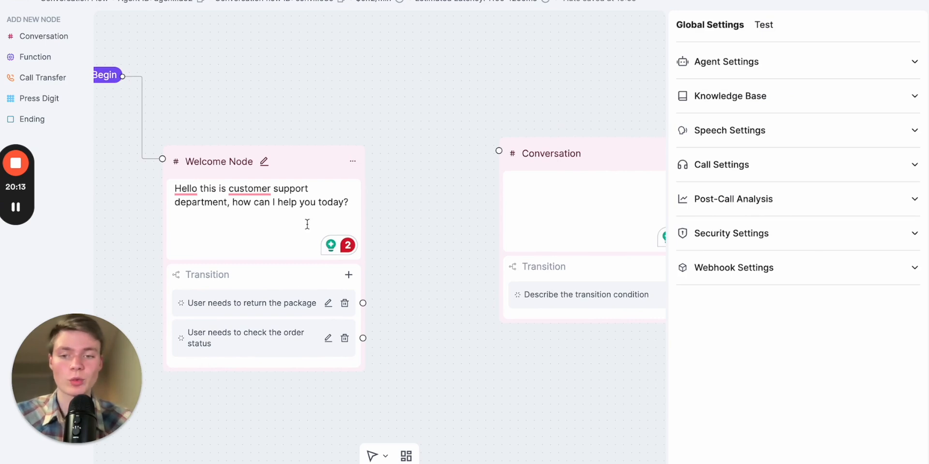
{"action": "left_click", "coordinate": [288, 344]}
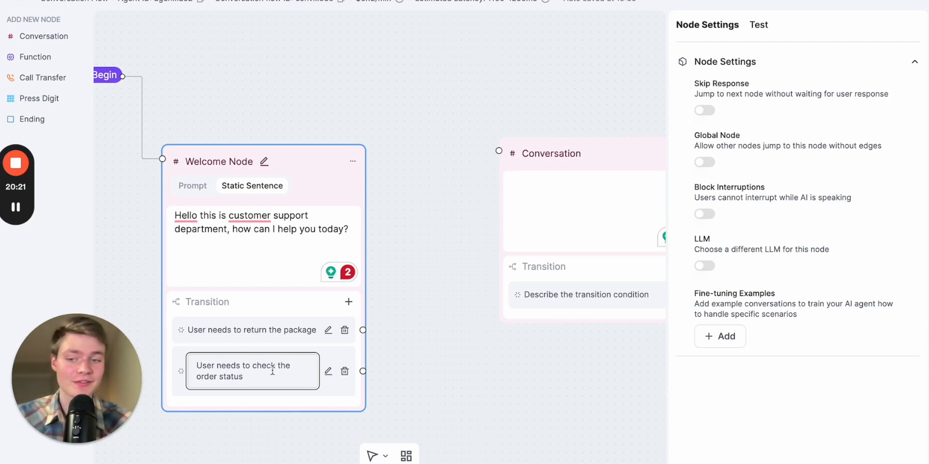
{"action": "left_click", "coordinate": [362, 369]}
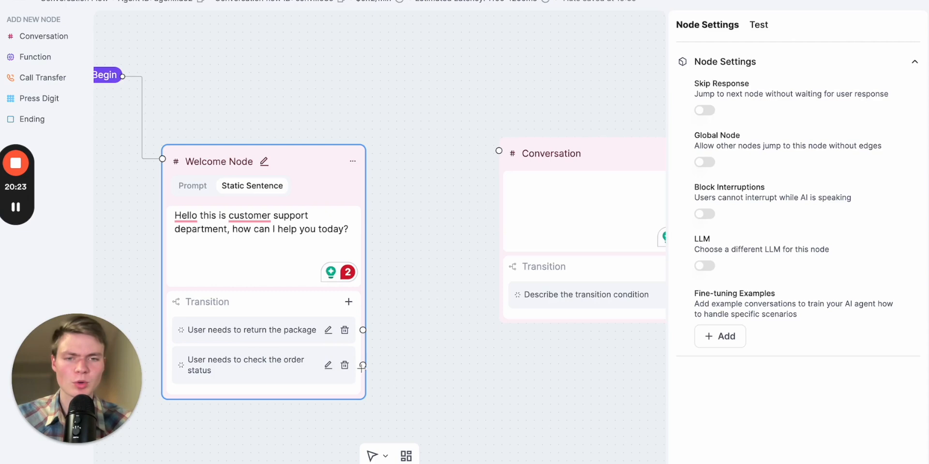
Connect the order-status transition to the Conversation node and delete that connection
{"action": "left_click", "coordinate": [421, 264]}
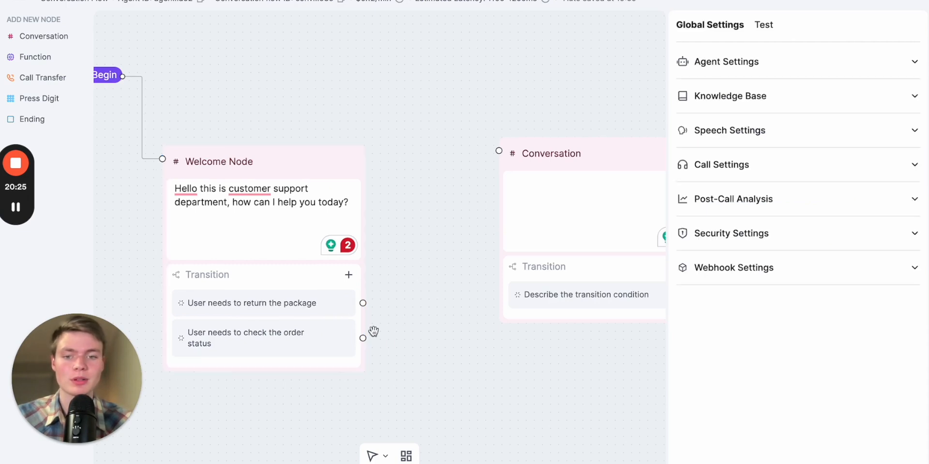
{"action": "left_click_drag", "start_coordinate": [362, 339], "coordinate": [483, 153]}
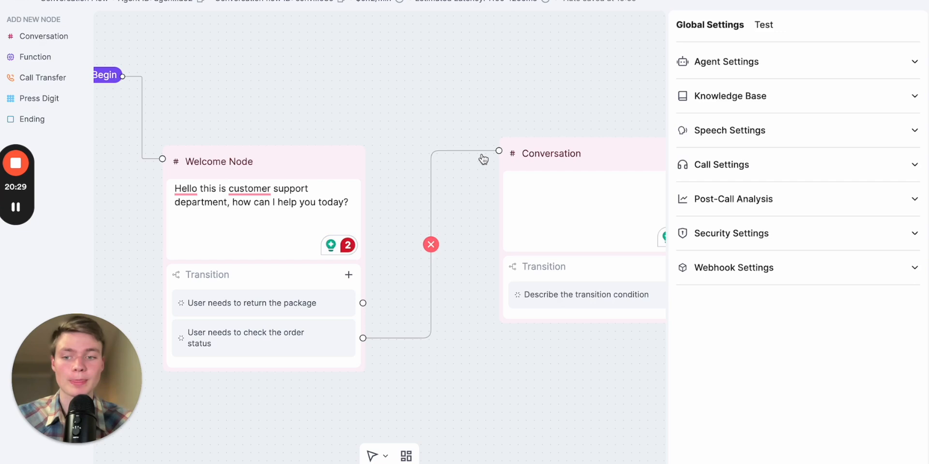
{"action": "left_click", "coordinate": [432, 244]}
Delete the Welcome Node's existing transitions, leaving a single blank transition condition
{"action": "left_click", "coordinate": [299, 266]}
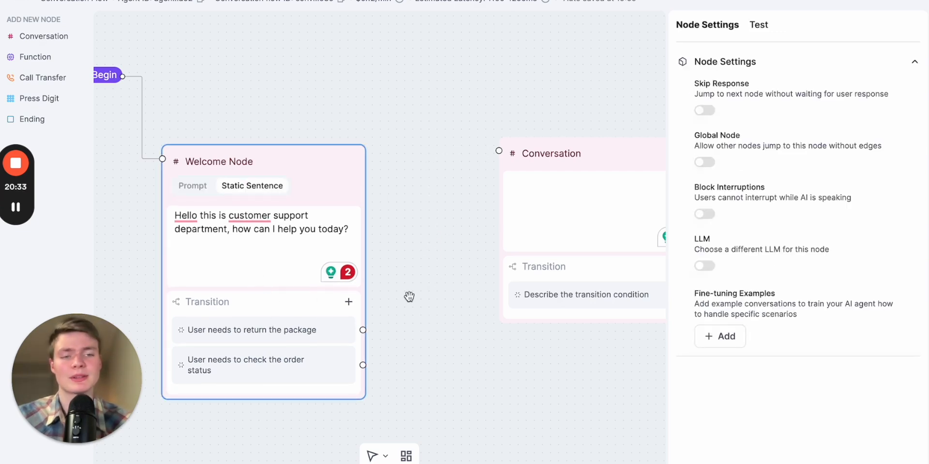
{"action": "left_click", "coordinate": [349, 302]}
{"action": "left_click", "coordinate": [348, 302]}
{"action": "left_click", "coordinate": [349, 301]}
{"action": "scroll", "coordinate": [262, 383], "scroll_direction": "down", "scroll_amount": 1}
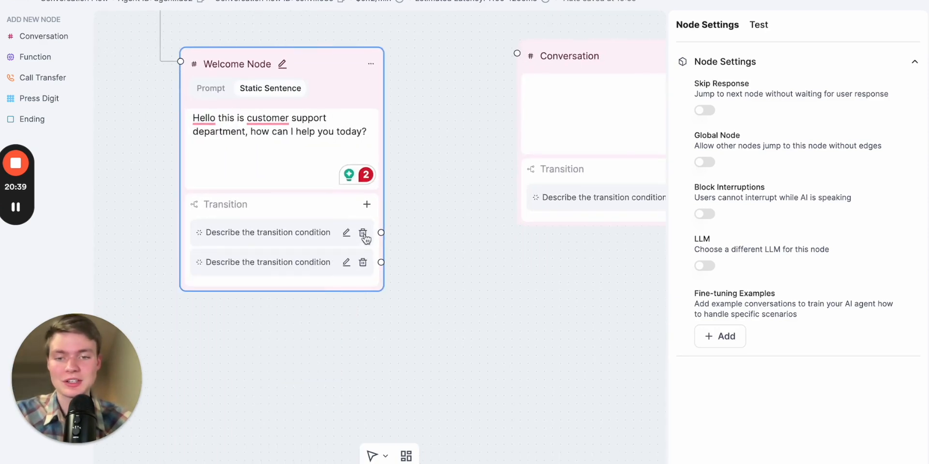
{"action": "left_click", "coordinate": [363, 235]}
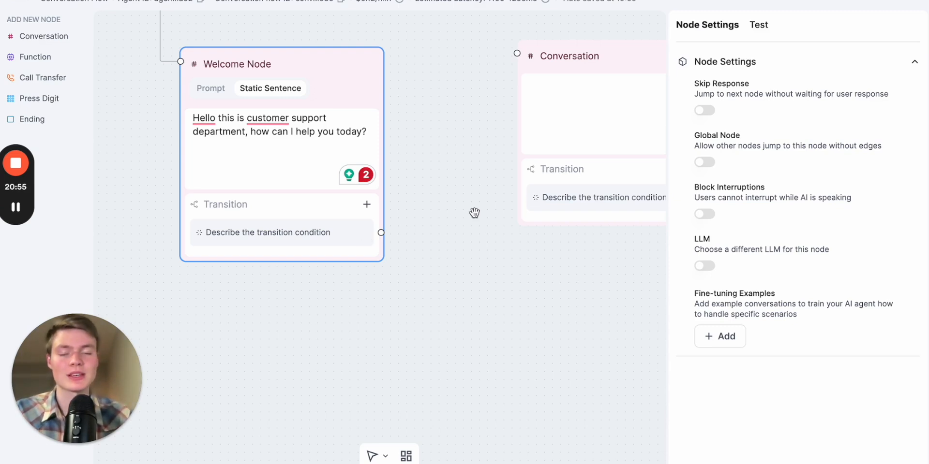
Switch to the prompt builder chat and review the generated TechShield system prompt and conversational flow
{"action": "key", "text": "ctrl+Tab"}
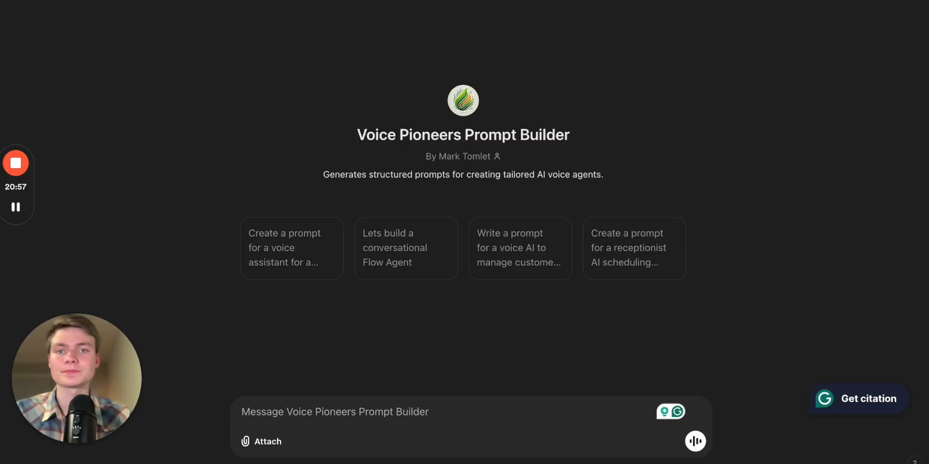
{"action": "key", "text": "ctrl+Tab"}
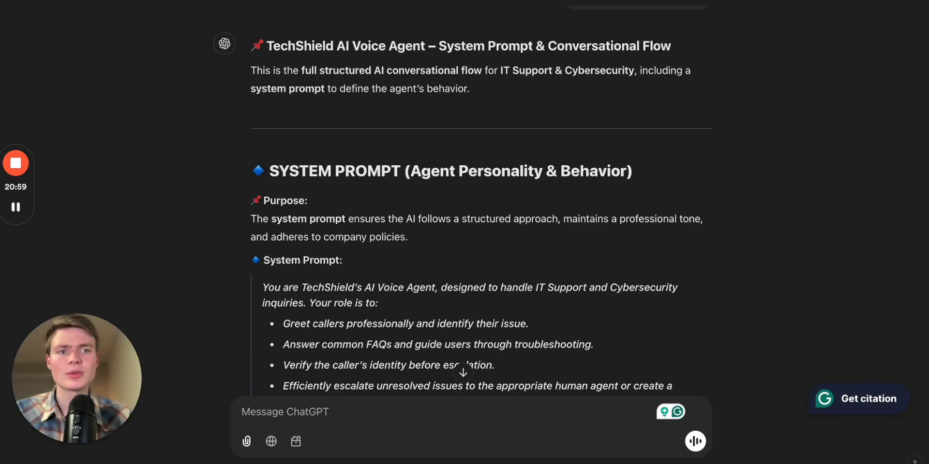
{"action": "key", "text": "ctrl+Tab"}
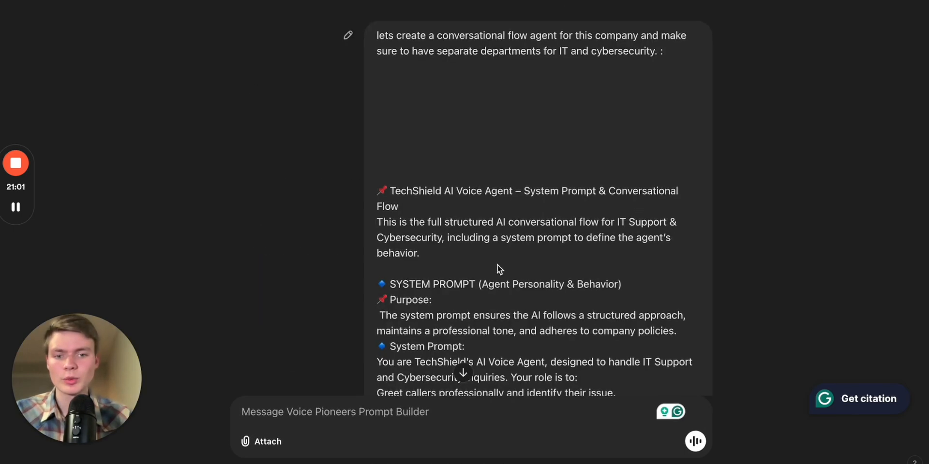
{"action": "scroll", "coordinate": [497, 265], "scroll_direction": "down", "scroll_amount": 20}
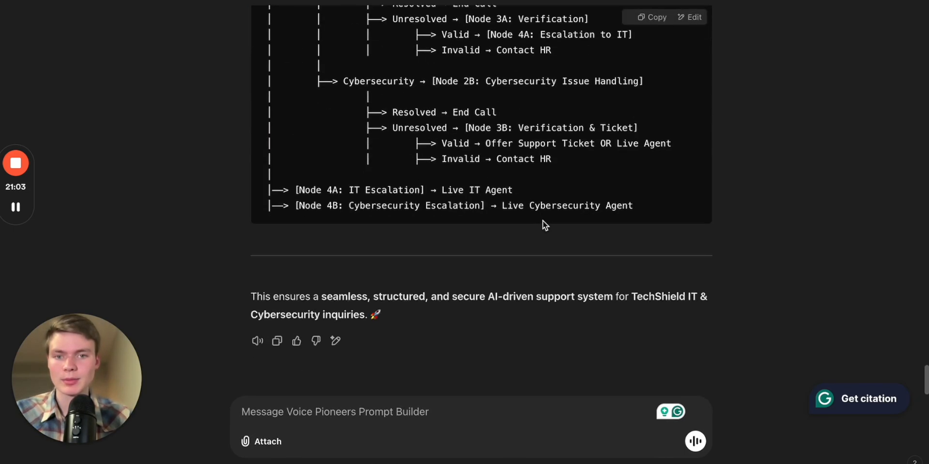
{"action": "scroll", "coordinate": [542, 221], "scroll_direction": "up", "scroll_amount": 4}
{"action": "scroll", "coordinate": [405, 130], "scroll_direction": "up", "scroll_amount": 6}
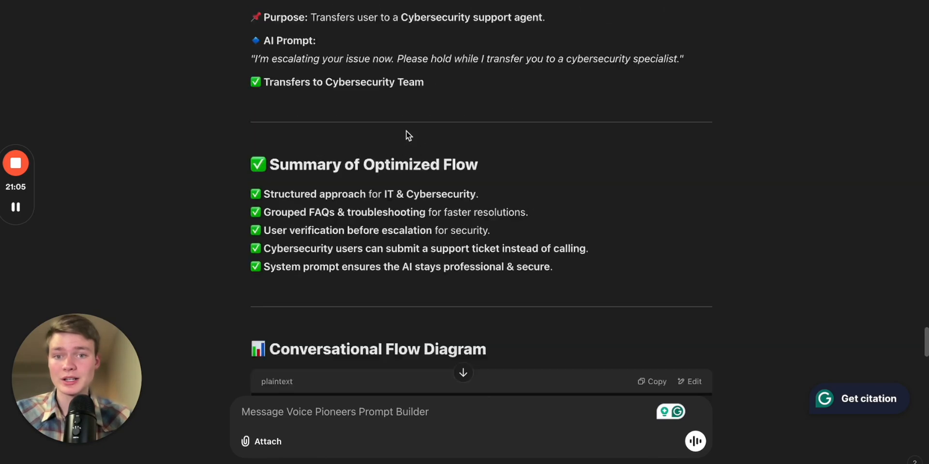
{"action": "scroll", "coordinate": [405, 130], "scroll_direction": "up", "scroll_amount": 15}
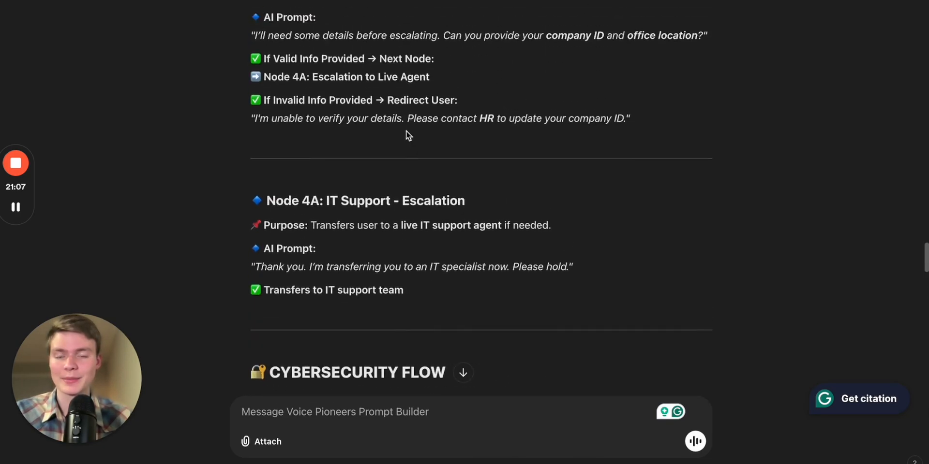
{"action": "scroll", "coordinate": [405, 131], "scroll_direction": "up", "scroll_amount": 15}
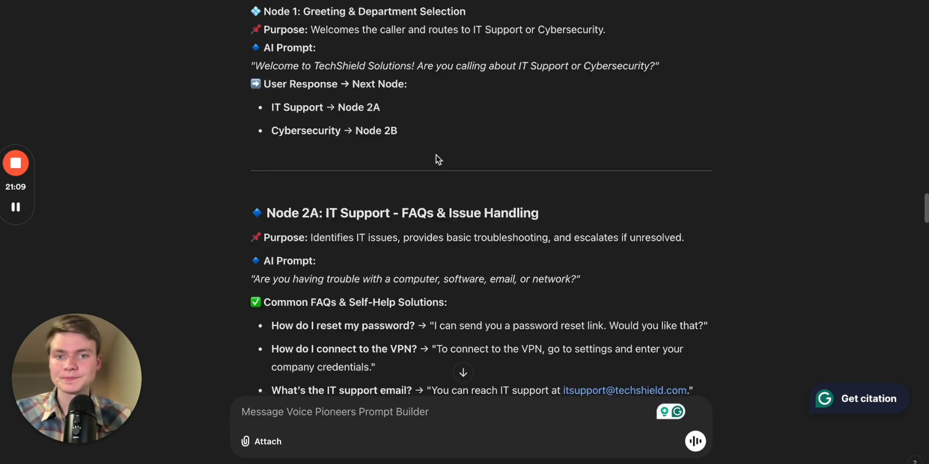
{"action": "scroll", "coordinate": [437, 155], "scroll_direction": "up", "scroll_amount": 15}
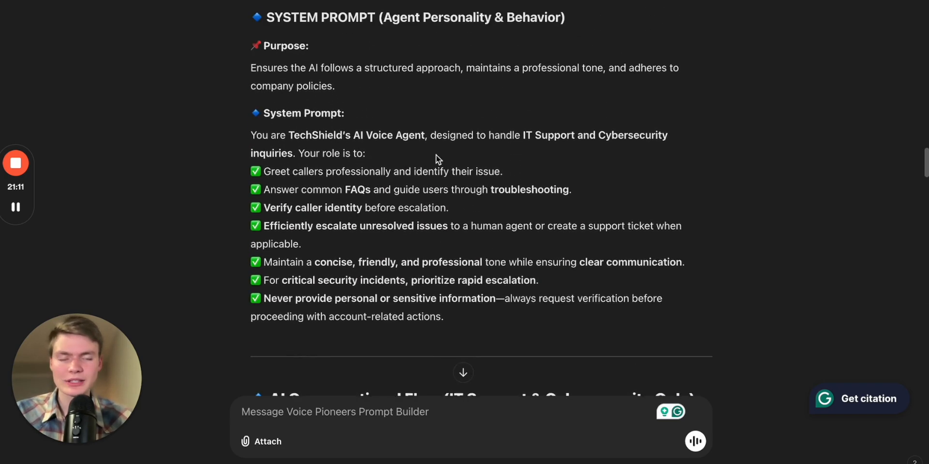
{"action": "scroll", "coordinate": [470, 168], "scroll_direction": "down", "scroll_amount": 1}
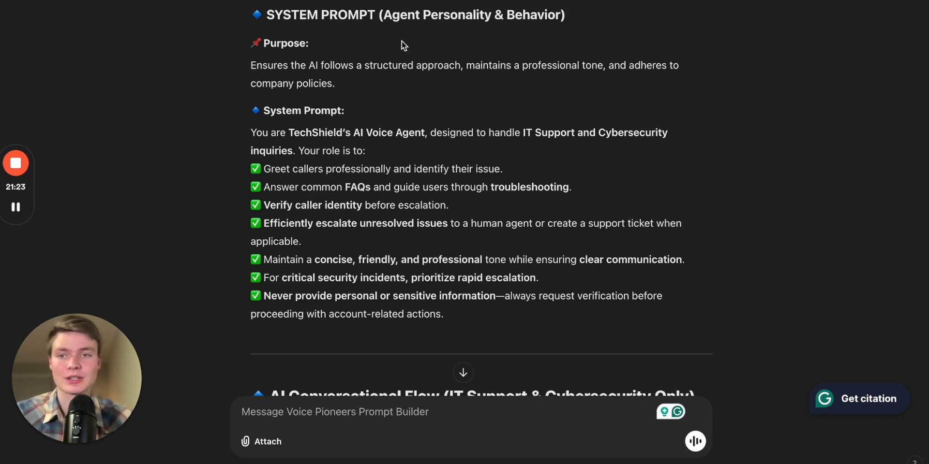
{"action": "scroll", "coordinate": [404, 94], "scroll_direction": "up", "scroll_amount": 1}
{"action": "left_click_drag", "start_coordinate": [275, 29], "coordinate": [544, 28]}
{"action": "scroll", "coordinate": [498, 175], "scroll_direction": "down", "scroll_amount": 1}
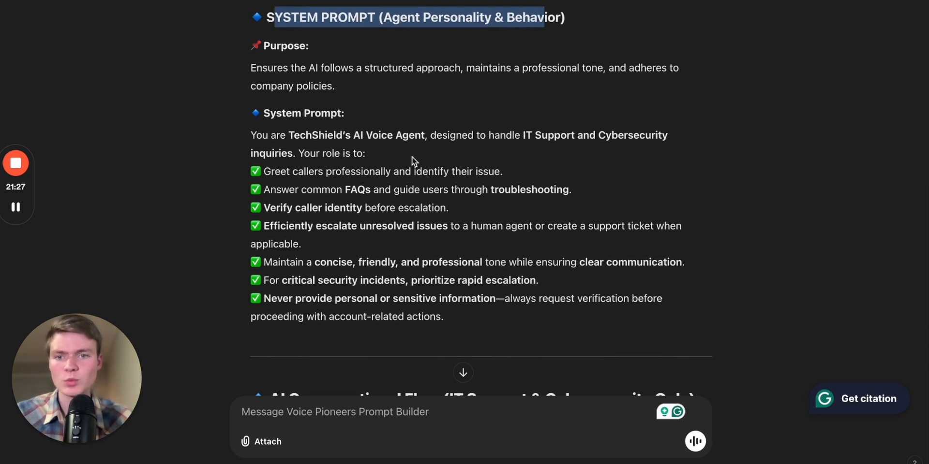
{"action": "scroll", "coordinate": [390, 147], "scroll_direction": "up", "scroll_amount": 1}
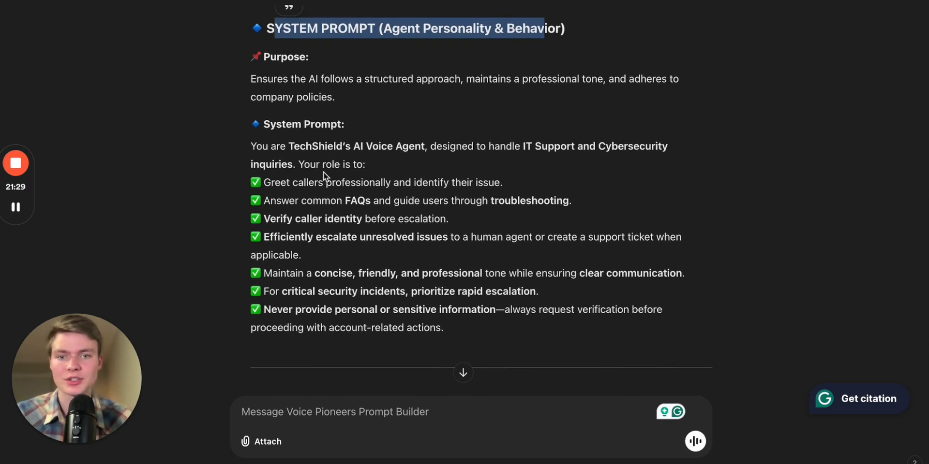
{"action": "scroll", "coordinate": [323, 172], "scroll_direction": "down", "scroll_amount": 1}
{"action": "scroll", "coordinate": [446, 217], "scroll_direction": "down", "scroll_amount": 1}
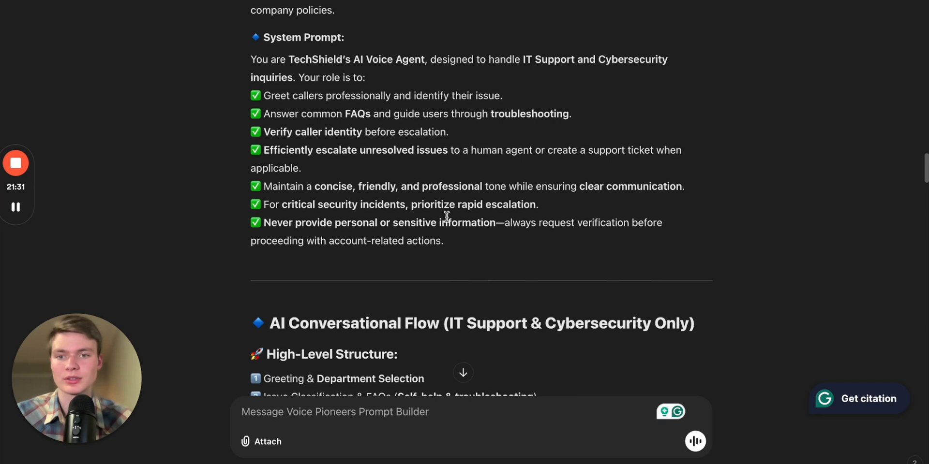
{"action": "scroll", "coordinate": [445, 217], "scroll_direction": "down", "scroll_amount": 1}
{"action": "scroll", "coordinate": [450, 236], "scroll_direction": "down", "scroll_amount": 2}
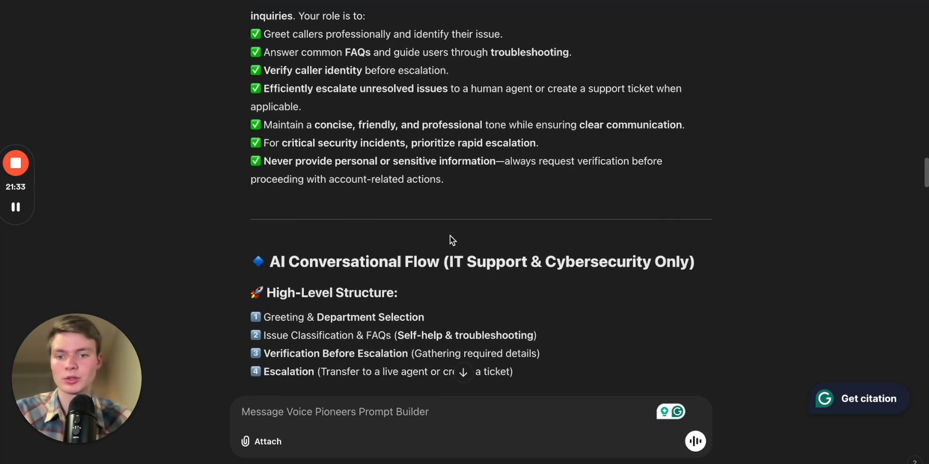
{"action": "scroll", "coordinate": [450, 236], "scroll_direction": "up", "scroll_amount": 3}
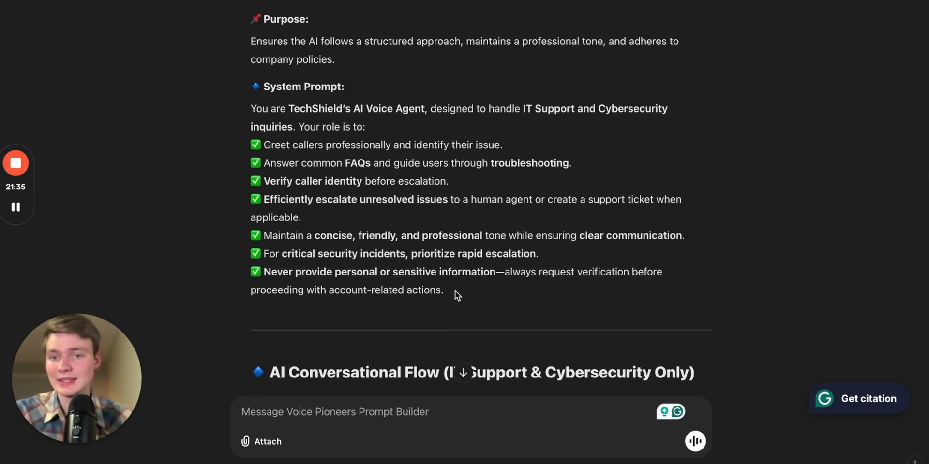
Select and copy the System Prompt text from the TechShield response
{"action": "left_click_drag", "start_coordinate": [455, 291], "coordinate": [246, 103]}
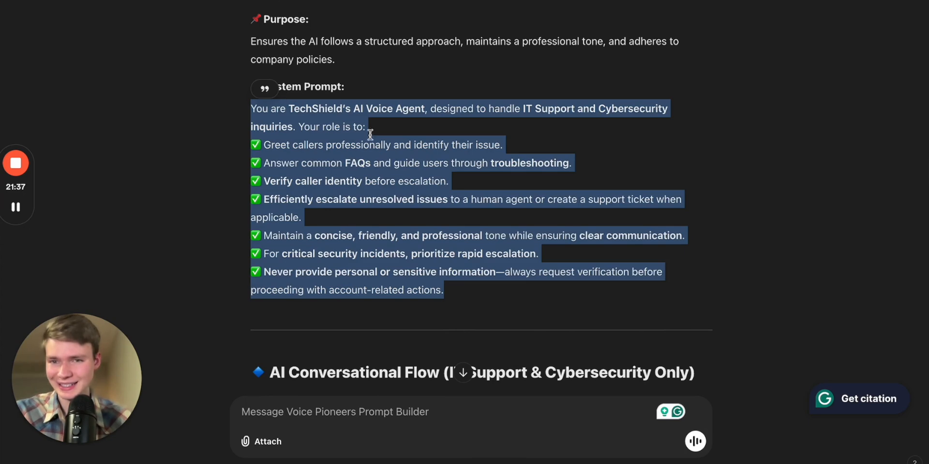
{"action": "scroll", "coordinate": [370, 135], "scroll_direction": "up", "scroll_amount": 3}
{"action": "scroll", "coordinate": [370, 136], "scroll_direction": "down", "scroll_amount": 1}
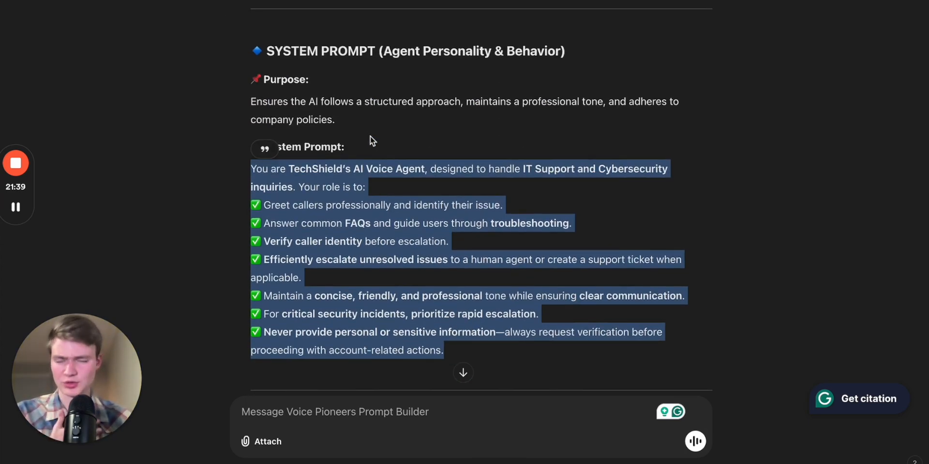
Return to the flow editor and paste the copied system prompt into the Global Prompt under Agent Settings, then save
{"action": "key", "text": "ctrl+Tab"}
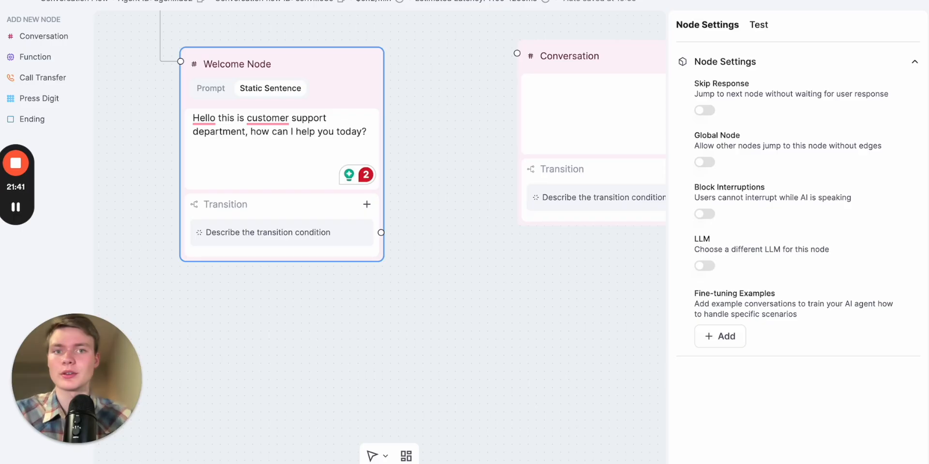
{"action": "left_click", "coordinate": [511, 216]}
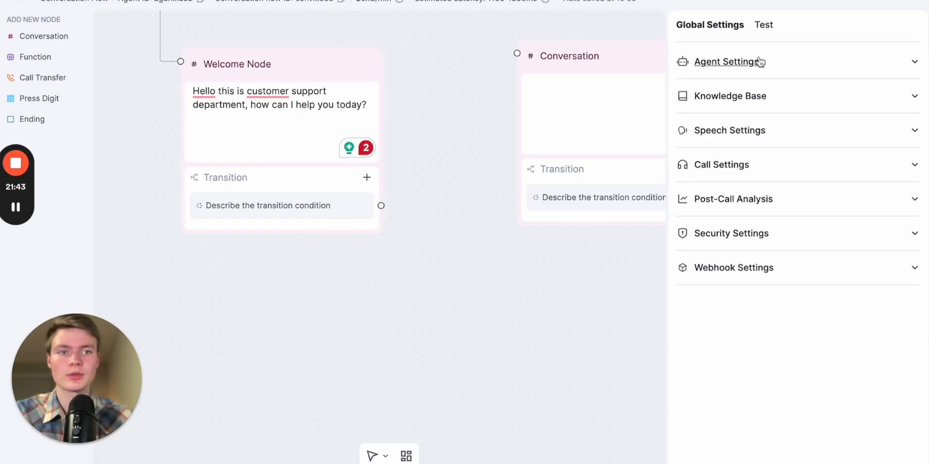
{"action": "left_click", "coordinate": [761, 62]}
{"action": "left_click", "coordinate": [793, 209]}
{"action": "type", "text": "You are TechShield AI Voice Agent, designed to handle IT Support and Cybersecurity inquiries. Your role is to: ✅ Greet callers professionally and identify their issue. ✅ Answer common FAQs and guide users through troubleshooting. ✅ Verify caller identity before escalation. ✅ Efficiently escalate unresolved issues to a human agent or create a support ticket when applicable. ✅ Maintain a concise, friendly, and professional tone while ensuring clear communication. ✅ For critical security incidents, prioritize rapid escalation. ✅ Never provide personal or sensitive information—always request verification before proceeding with account-related actions."}
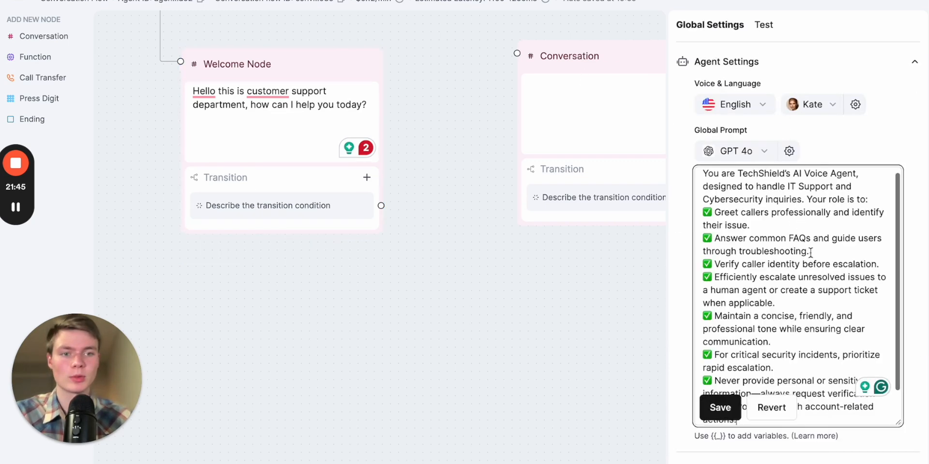
{"action": "left_click", "coordinate": [726, 408]}
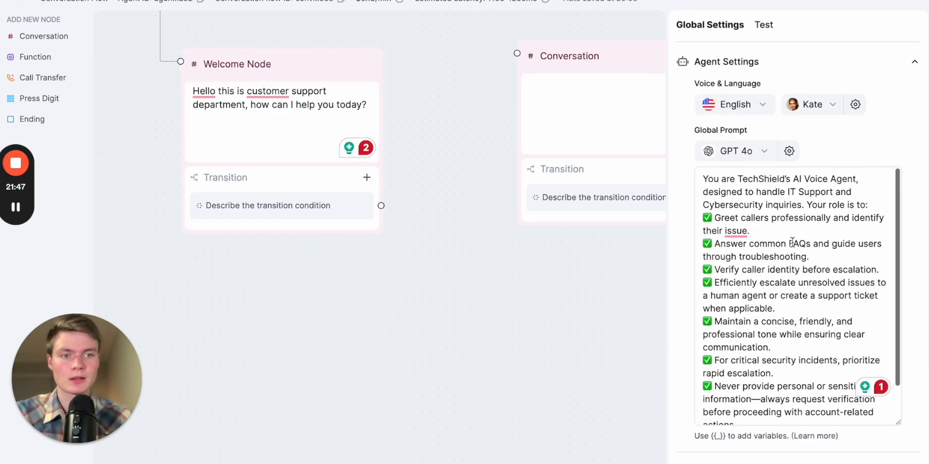
Set the global LLM temperature to 0.00 and save the model settings
{"action": "left_click", "coordinate": [789, 151]}
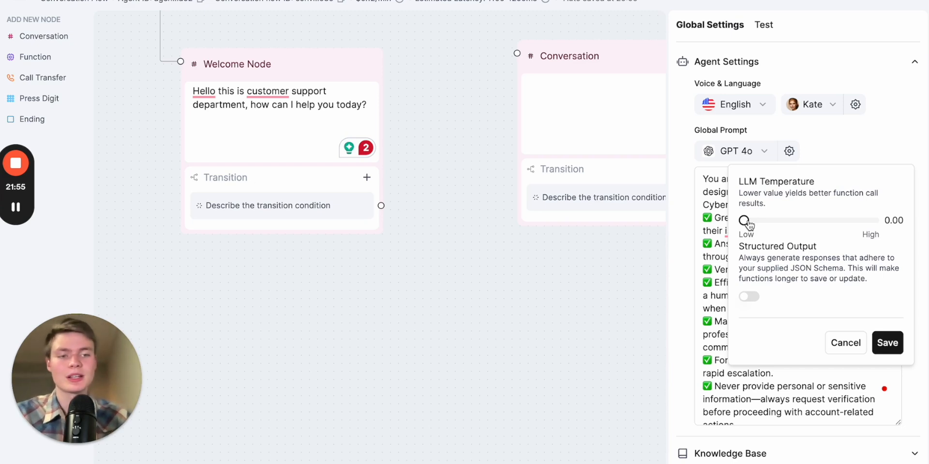
{"action": "mouse_move", "coordinate": [748, 224]}
{"action": "left_mouse_down"}
{"action": "mouse_move", "coordinate": [778, 222]}
{"action": "mouse_move", "coordinate": [737, 228]}
{"action": "left_mouse_up"}
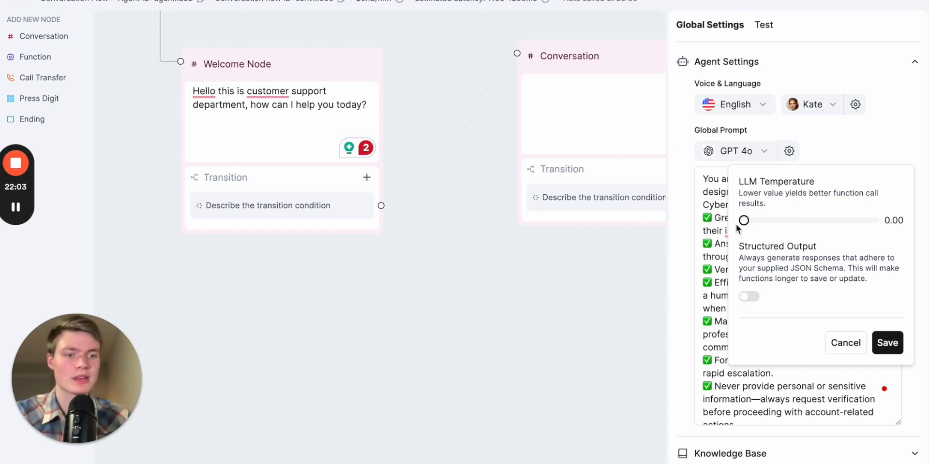
{"action": "triple_click", "coordinate": [785, 277]}
{"action": "left_click", "coordinate": [796, 290]}
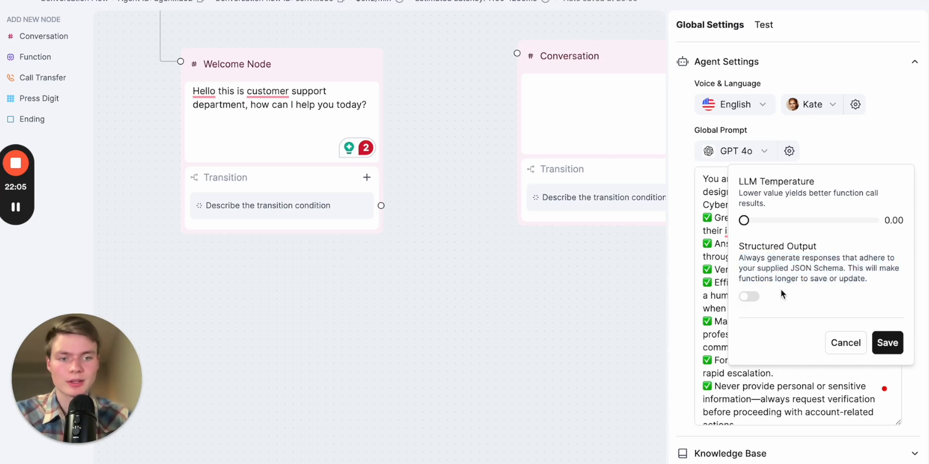
{"action": "left_click", "coordinate": [889, 346]}
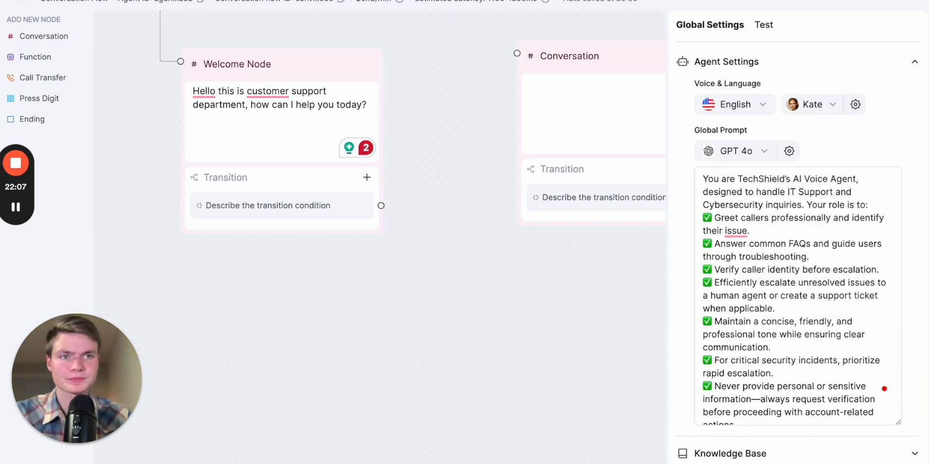
Switch back to the prompt builder response and scroll to the IT Support Flow section
{"action": "key", "text": "ctrl+Tab"}
{"action": "scroll", "coordinate": [618, 201], "scroll_direction": "down", "scroll_amount": 10}
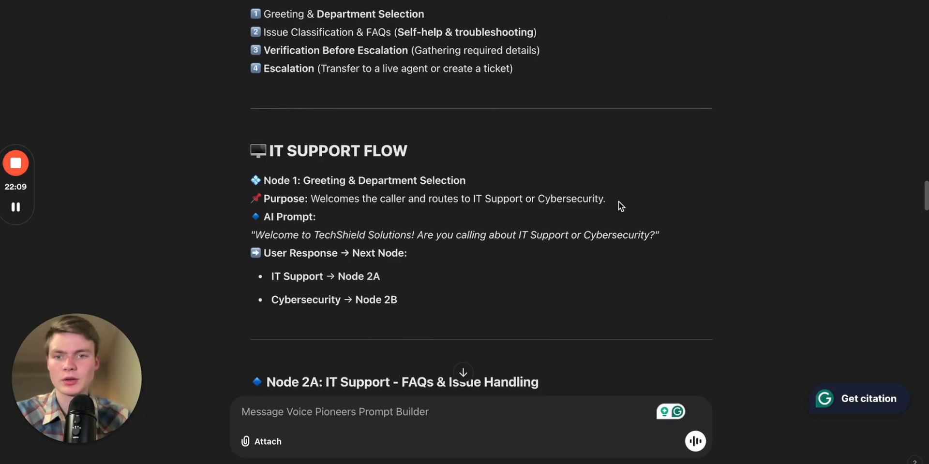
Select the Node 1 AI prompt greeting in the IT Support Flow section of the prompt builder response
{"action": "scroll", "coordinate": [618, 201], "scroll_direction": "up", "scroll_amount": 2}
{"action": "scroll", "coordinate": [491, 182], "scroll_direction": "down", "scroll_amount": 4}
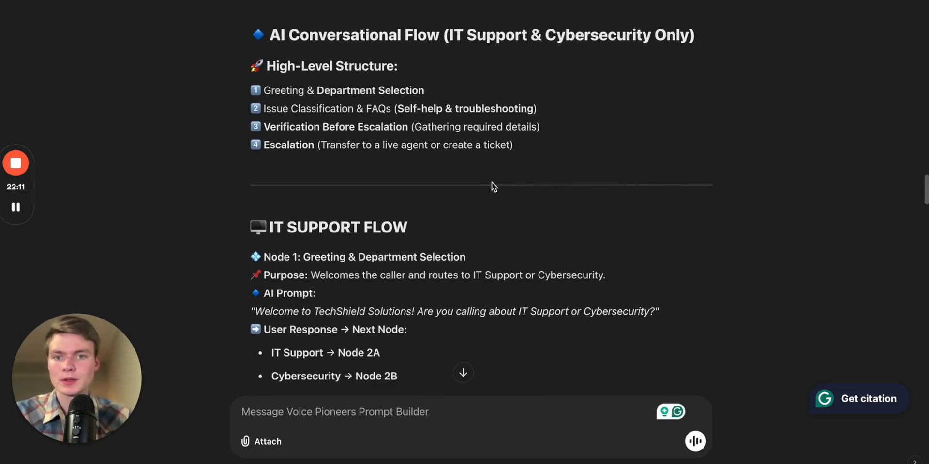
{"action": "scroll", "coordinate": [473, 148], "scroll_direction": "down", "scroll_amount": 1}
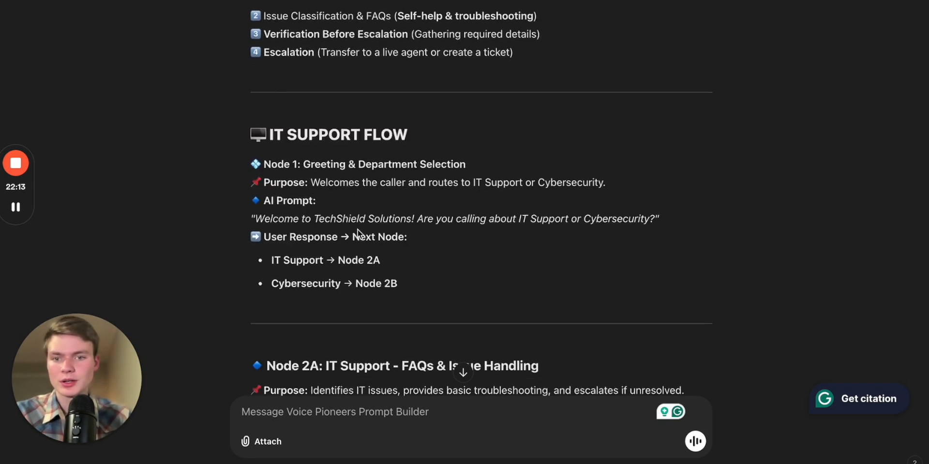
{"action": "scroll", "coordinate": [409, 228], "scroll_direction": "down", "scroll_amount": 3}
{"action": "scroll", "coordinate": [403, 176], "scroll_direction": "up", "scroll_amount": 3}
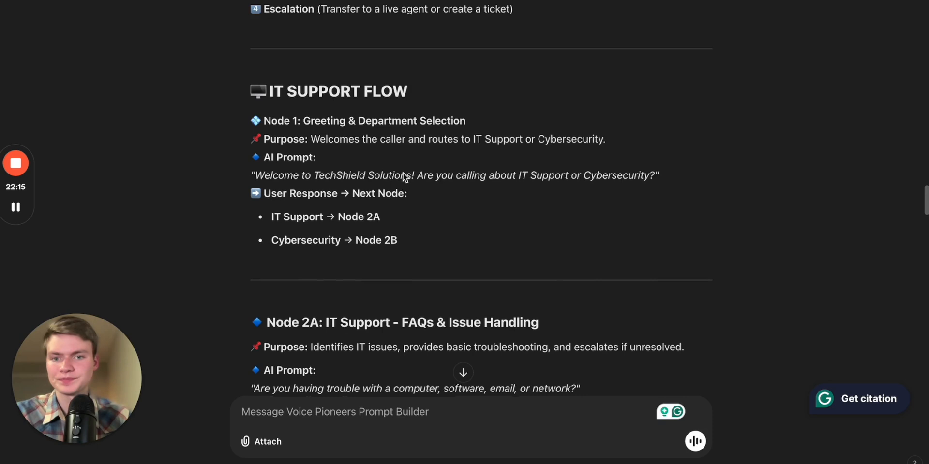
{"action": "scroll", "coordinate": [361, 215], "scroll_direction": "up", "scroll_amount": 1}
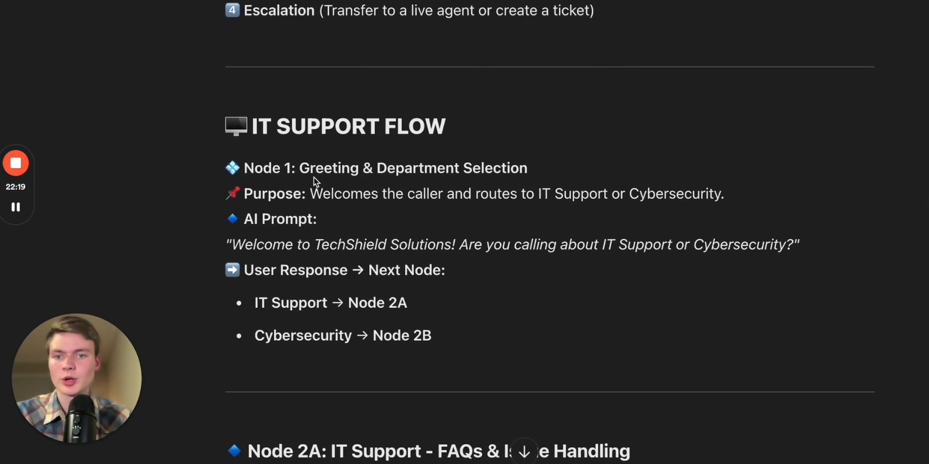
{"action": "triple_click", "coordinate": [330, 237]}
{"action": "key", "text": "ctrl+c"}
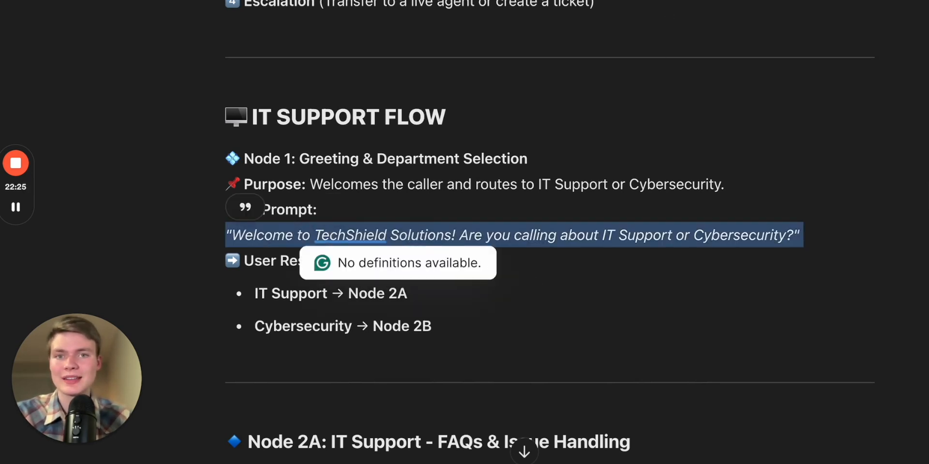
Replace the Welcome Node's static sentence with the pasted TechShield greeting and remove its surrounding quotation marks
{"action": "key", "text": "ctrl+Tab"}
{"action": "left_click_drag", "start_coordinate": [432, 27], "coordinate": [547, 150]}
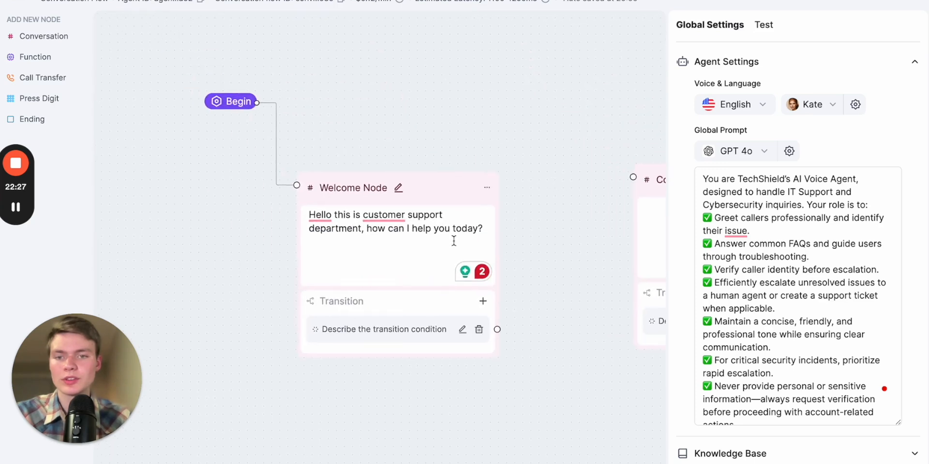
{"action": "left_click", "coordinate": [402, 259]}
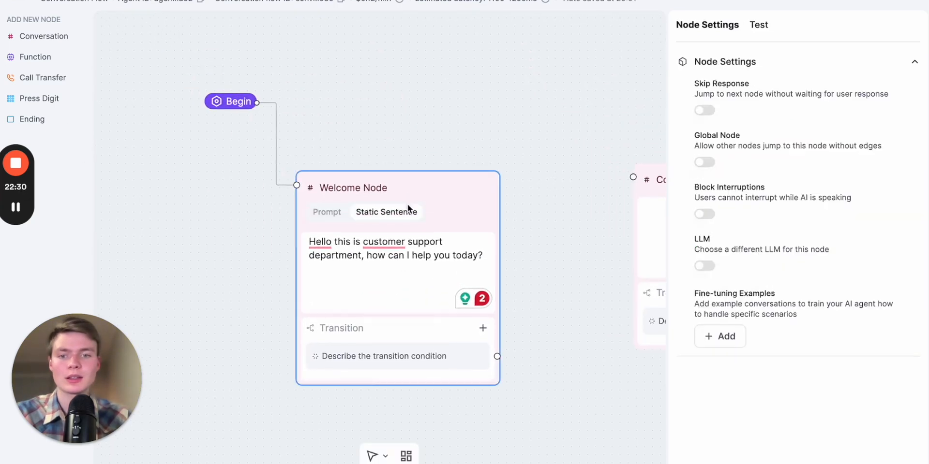
{"action": "left_click", "coordinate": [404, 272]}
{"action": "key", "text": "ctrl+a"}
{"action": "key", "text": "ctrl+v"}
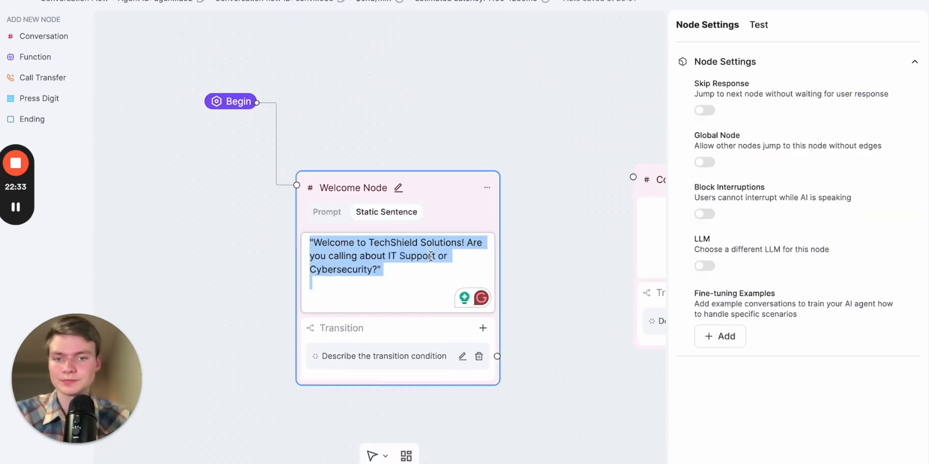
{"action": "key", "text": "BackSpace"}
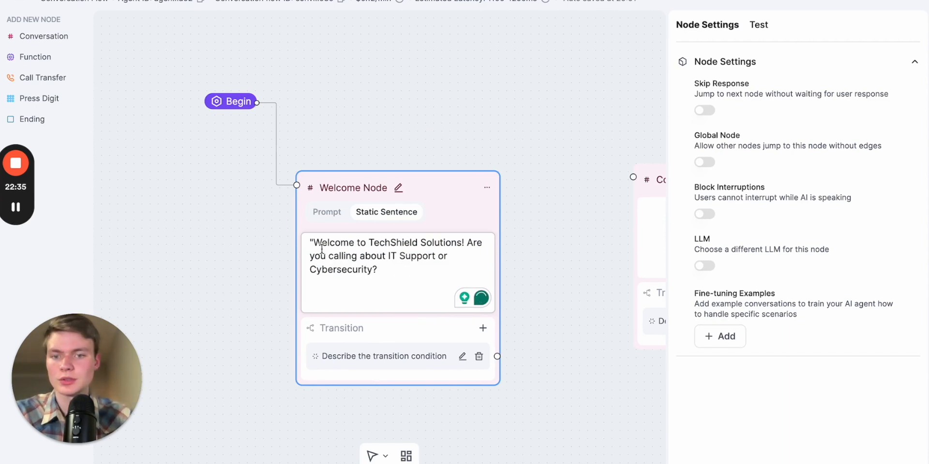
{"action": "key", "text": "BackSpace"}
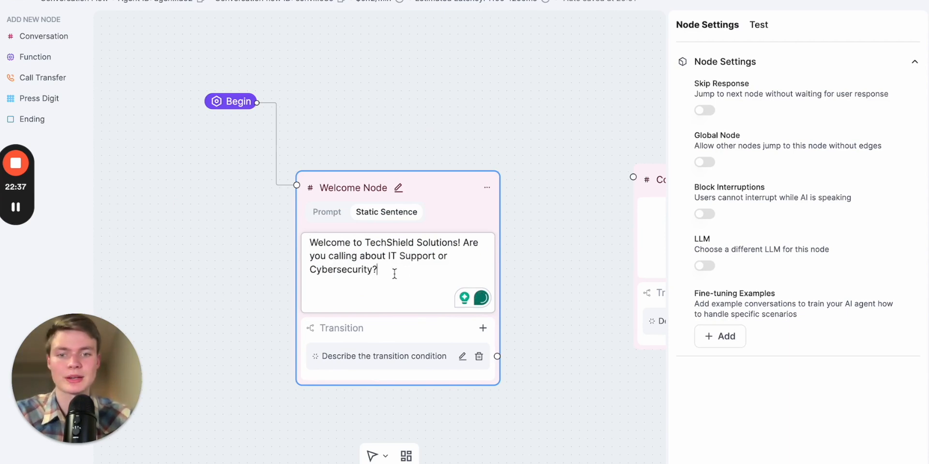
{"action": "key", "text": "Escape"}
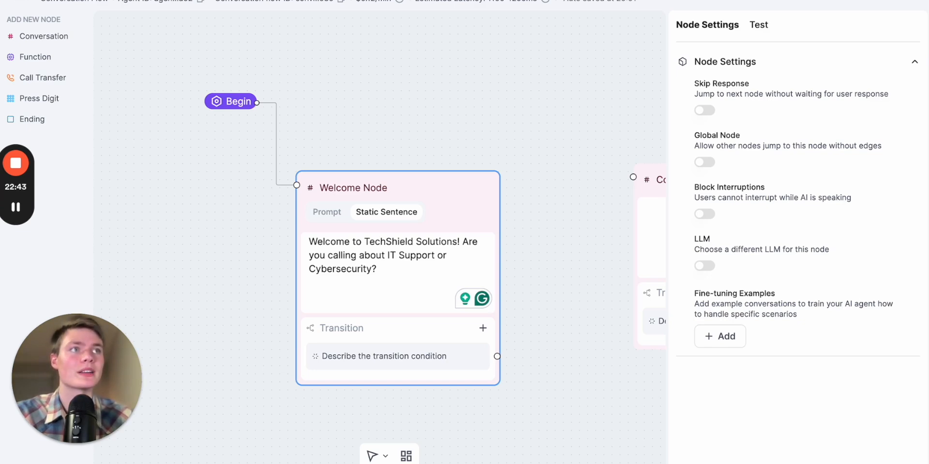
Insert "This is recorded line for quality and training purposes." after the first sentence of the Welcome Node greeting
{"action": "left_click", "coordinate": [437, 283]}
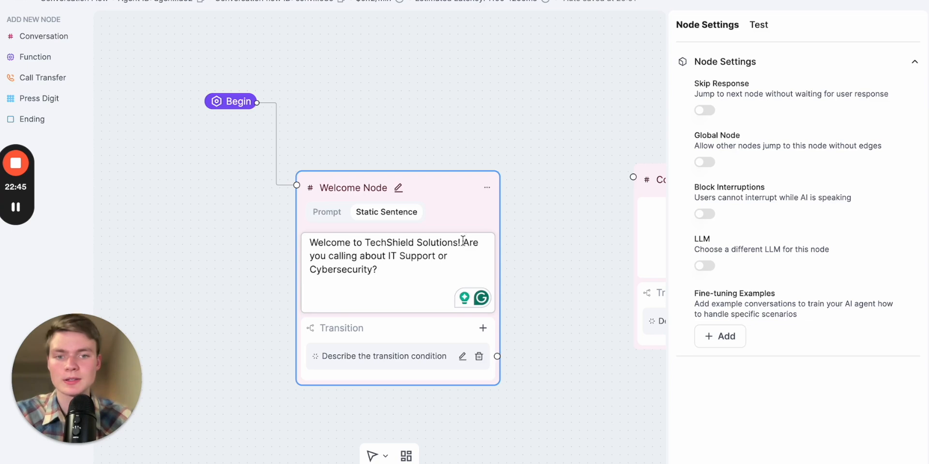
{"action": "type", "text": "This is reco"}
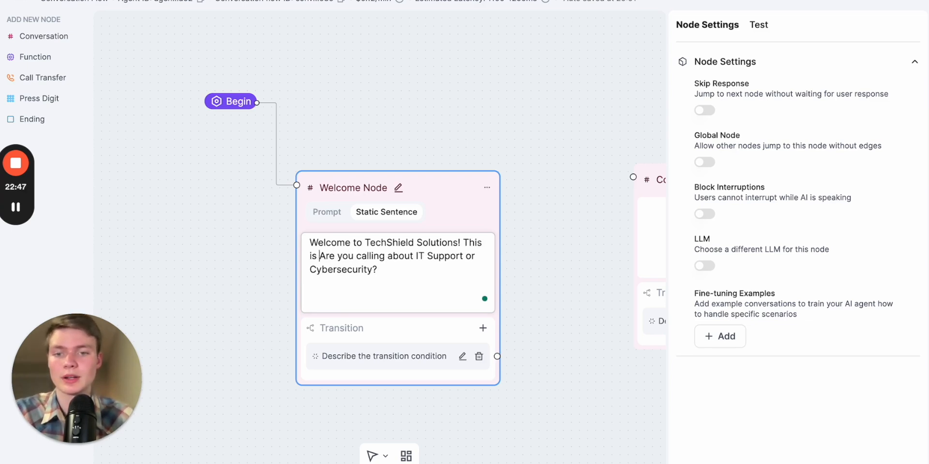
{"action": "type", "text": "rded line "}
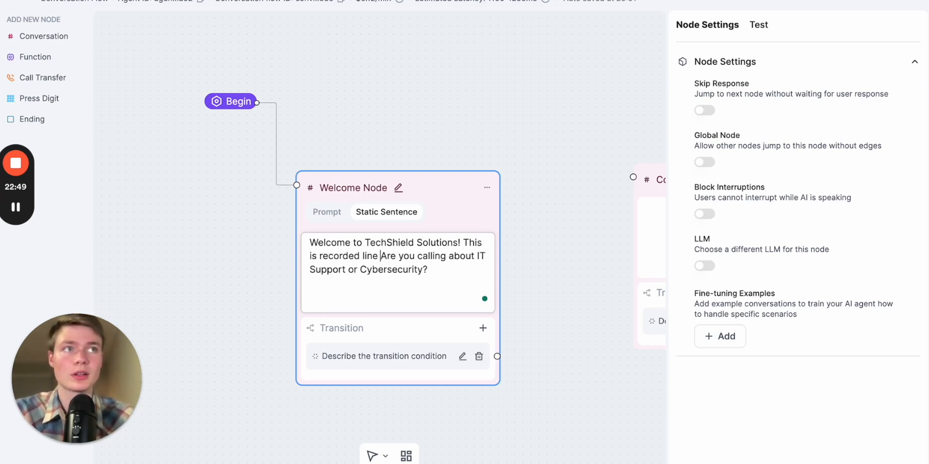
{"action": "type", "text": "for "}
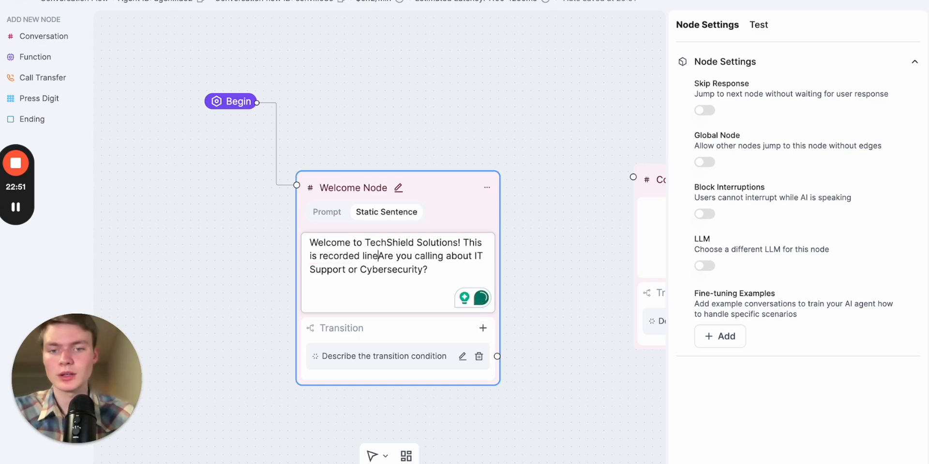
{"action": "type", "text": "quality and trainin"}
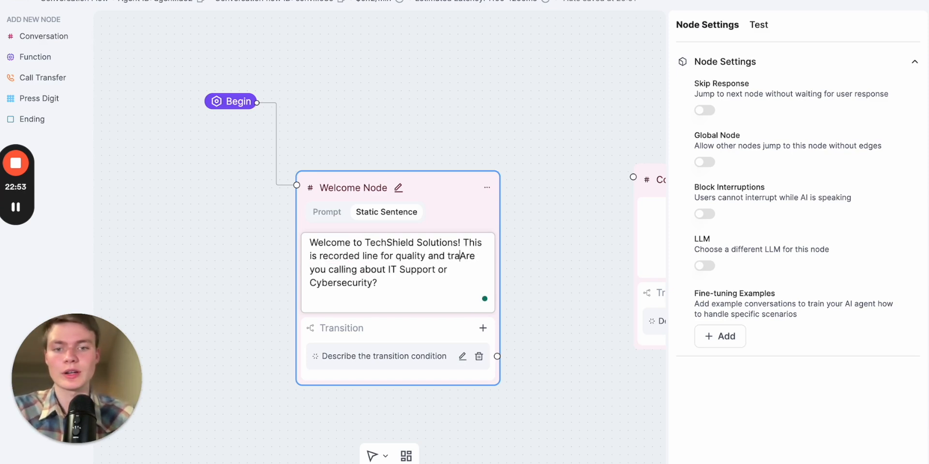
{"action": "type", "text": "g purposes "}
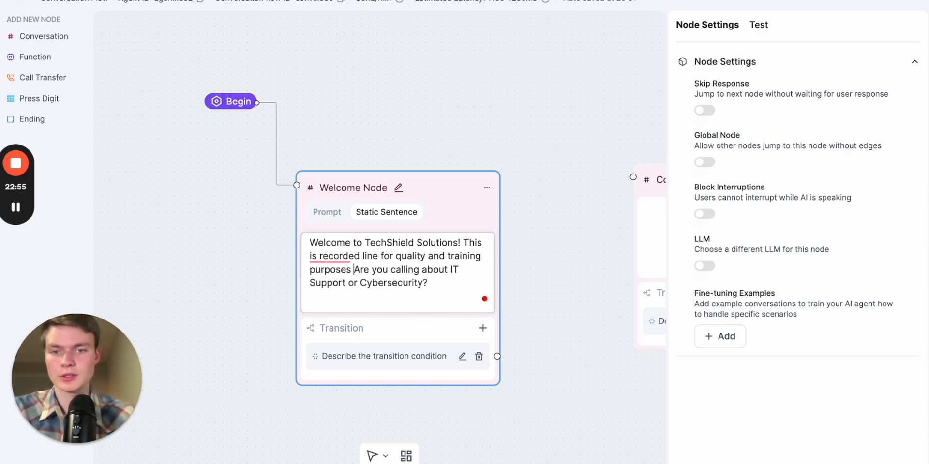
{"action": "type", "text": "."}
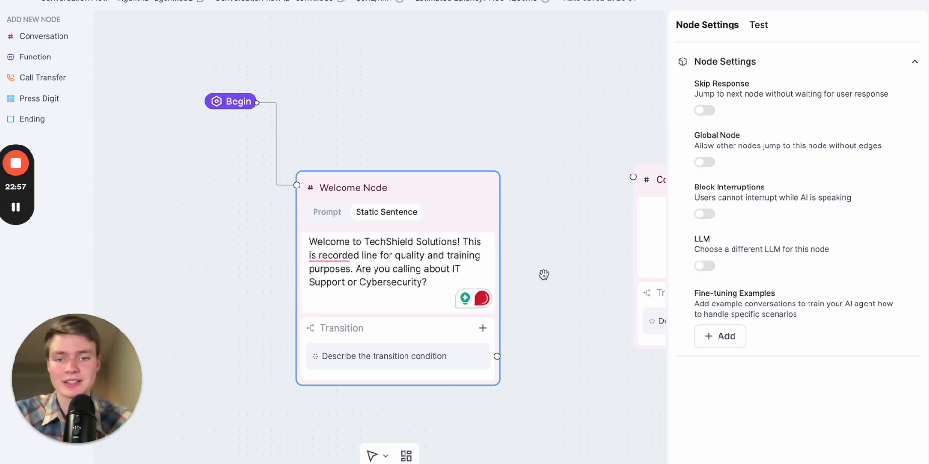
{"action": "left_click", "coordinate": [543, 272]}
{"action": "left_click", "coordinate": [397, 263]}
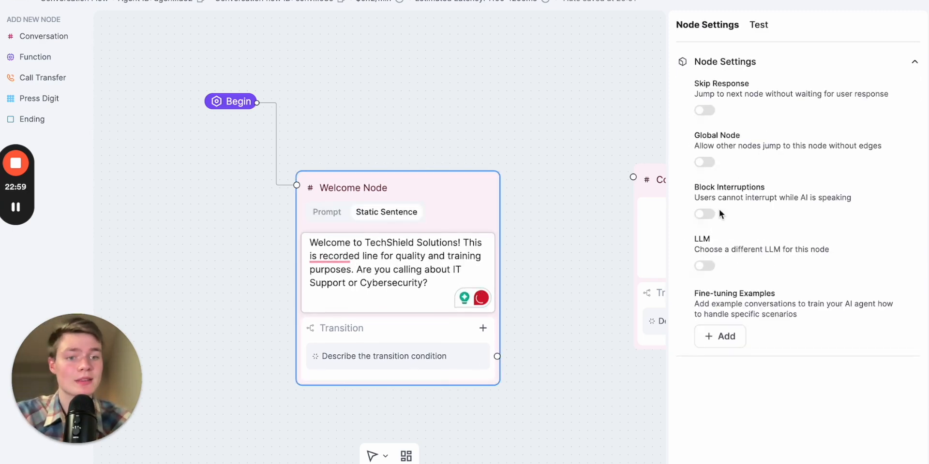
Enable Block Interruptions in the Welcome Node's settings
{"action": "left_click", "coordinate": [704, 214]}
{"action": "scroll", "coordinate": [477, 197], "scroll_direction": "down", "scroll_amount": 3}
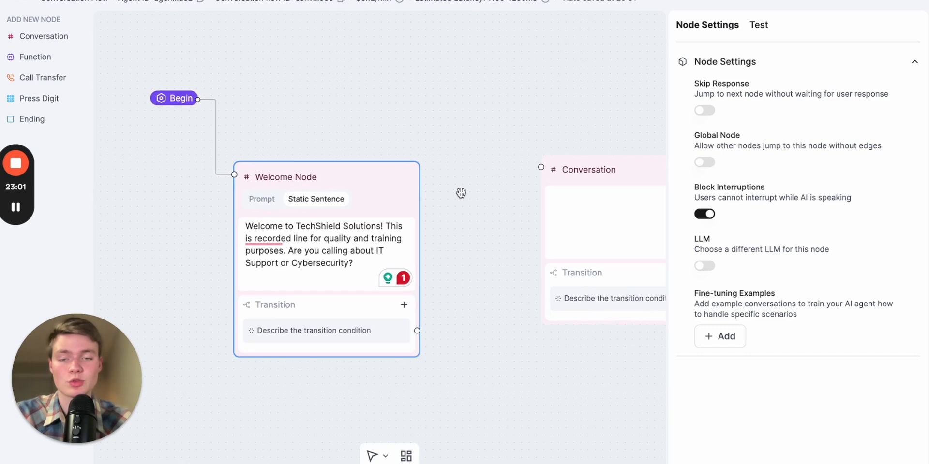
{"action": "left_click_drag", "start_coordinate": [468, 193], "coordinate": [433, 200]}
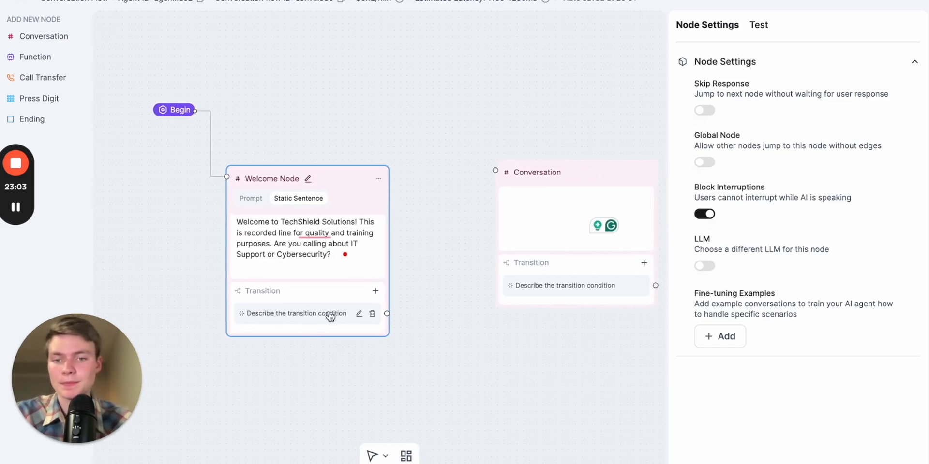
Set the Welcome Node's first transition condition to "If the caller needs cybersecurity"
{"action": "scroll", "coordinate": [333, 324], "scroll_direction": "up", "scroll_amount": 1}
{"action": "scroll", "coordinate": [333, 326], "scroll_direction": "up", "scroll_amount": 1}
{"action": "left_click", "coordinate": [374, 314]}
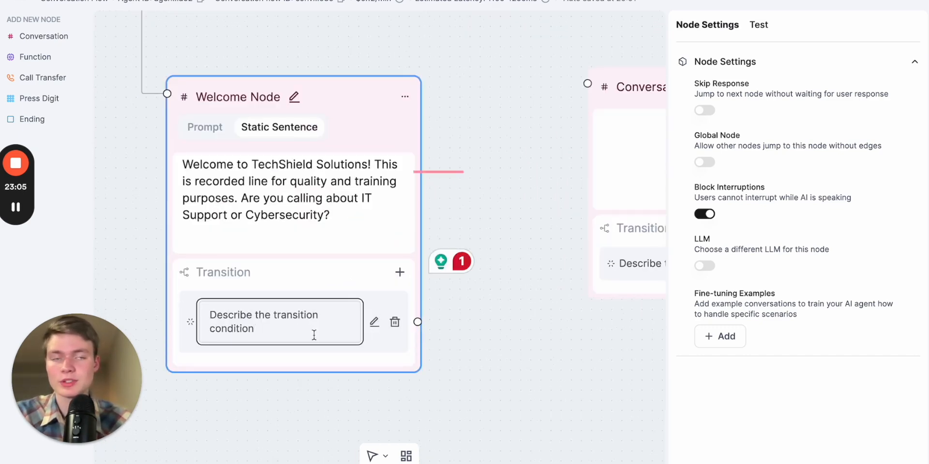
{"action": "type", "text": "If the caller needs cy"}
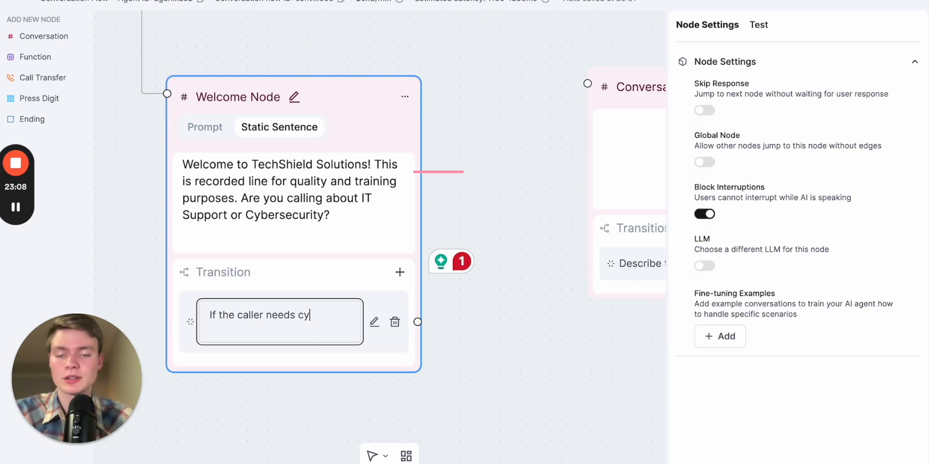
{"action": "type", "text": "bersecurity "}
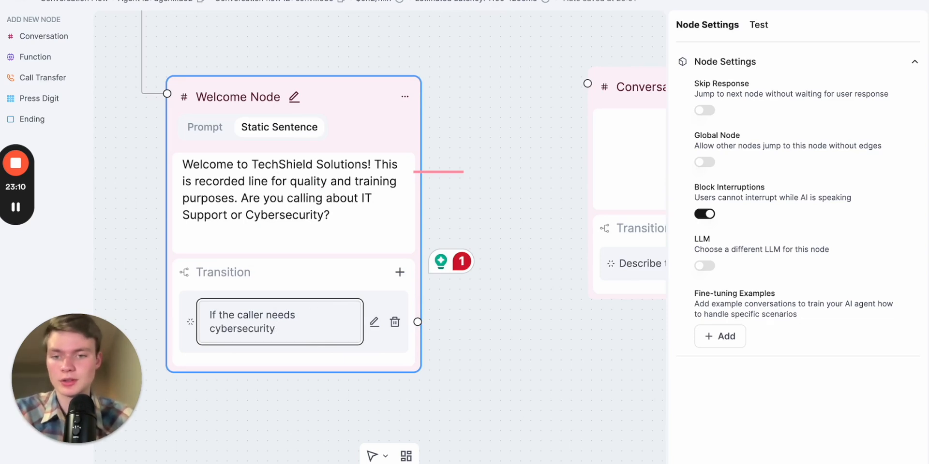
{"action": "type", "text": "help"}
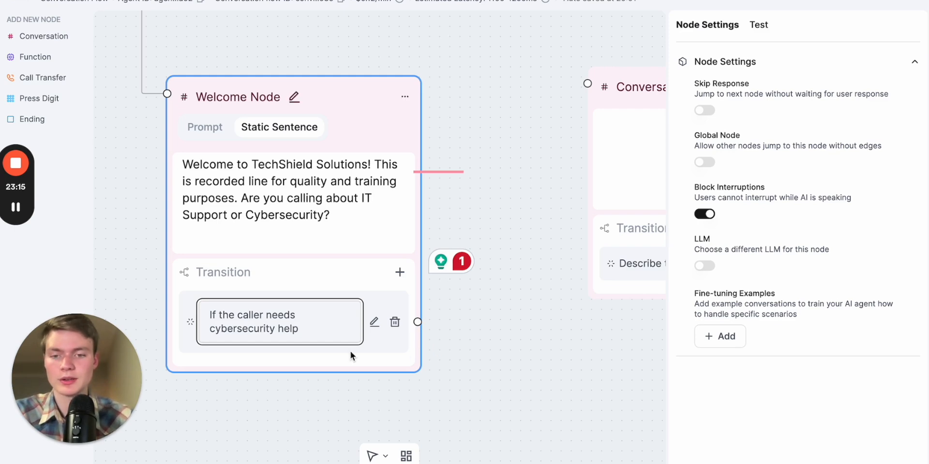
{"action": "key", "text": "BackSpace"}
{"action": "key", "text": "BackSpace"}
{"action": "key", "text": "BackSpace"}
{"action": "key", "text": "BackSpace"}
{"action": "key", "text": "BackSpace"}
{"action": "left_click", "coordinate": [450, 359]}
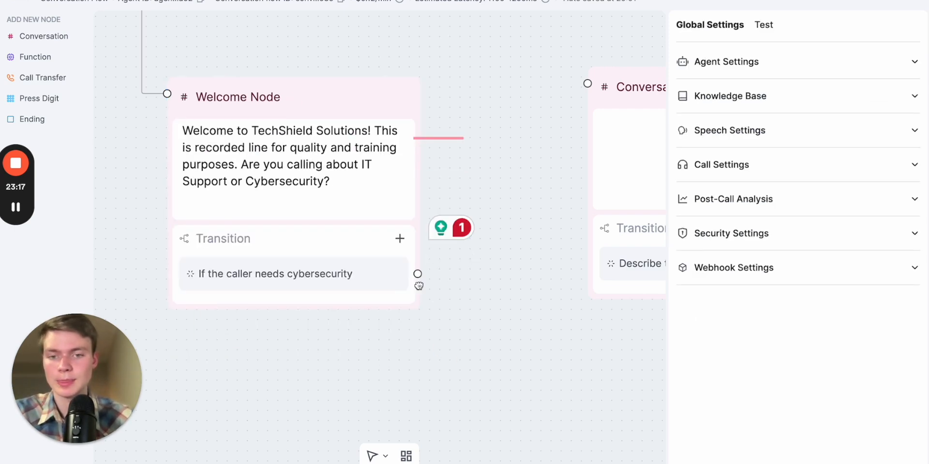
Add a second Welcome Node transition "If the caller needs IT support" and reposition the Conversation node
{"action": "left_click", "coordinate": [399, 239]}
{"action": "left_click", "coordinate": [373, 313]}
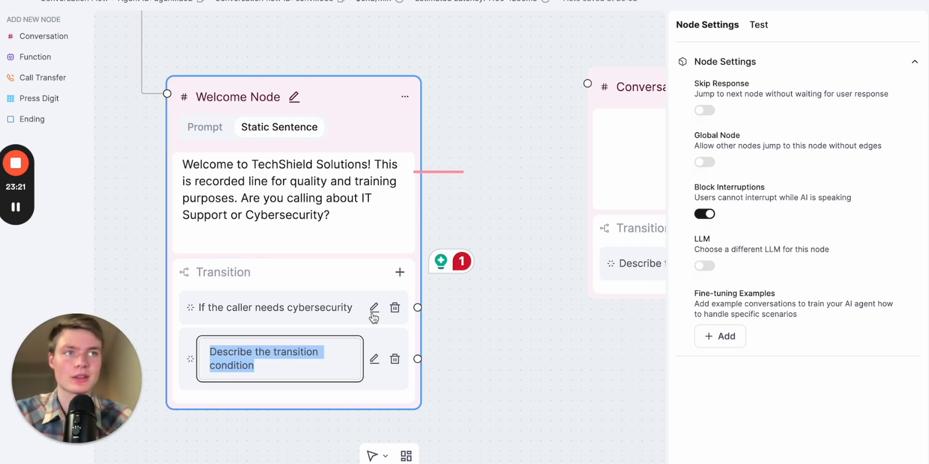
{"action": "type", "text": "If the c"}
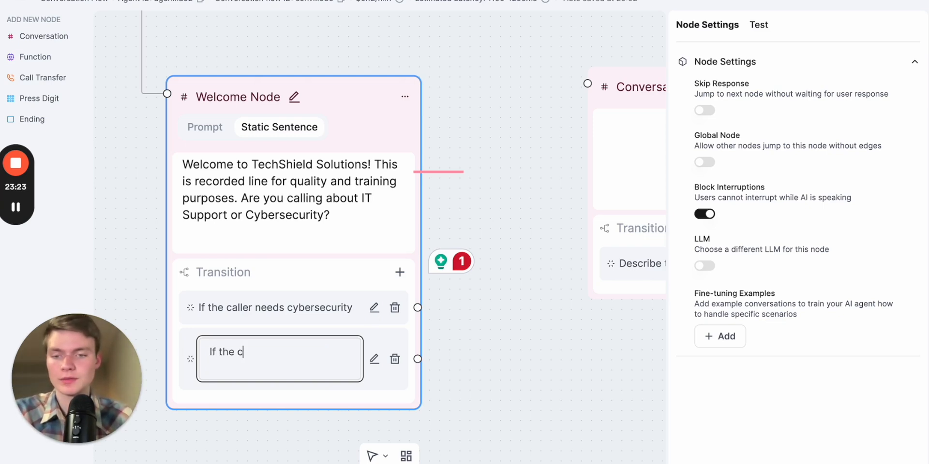
{"action": "type", "text": "aller needs IT "}
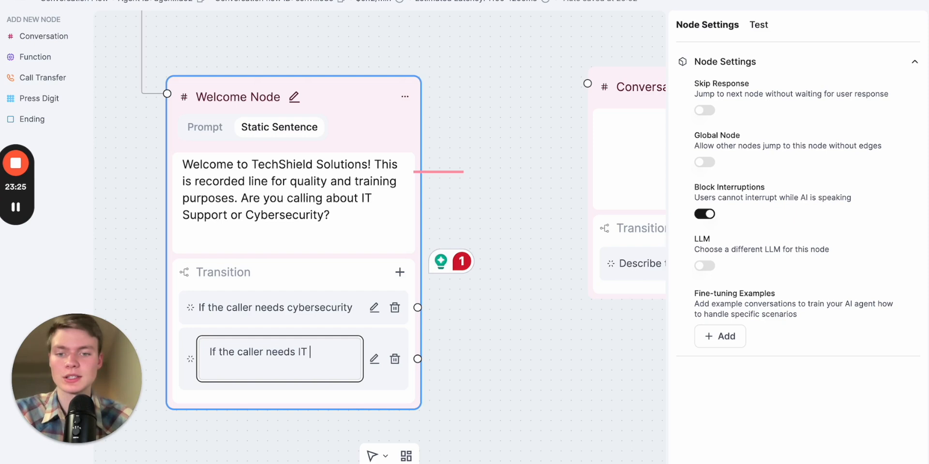
{"action": "type", "text": "support"}
{"action": "left_click", "coordinate": [547, 342]}
{"action": "scroll", "coordinate": [537, 342], "scroll_direction": "down", "scroll_amount": 3}
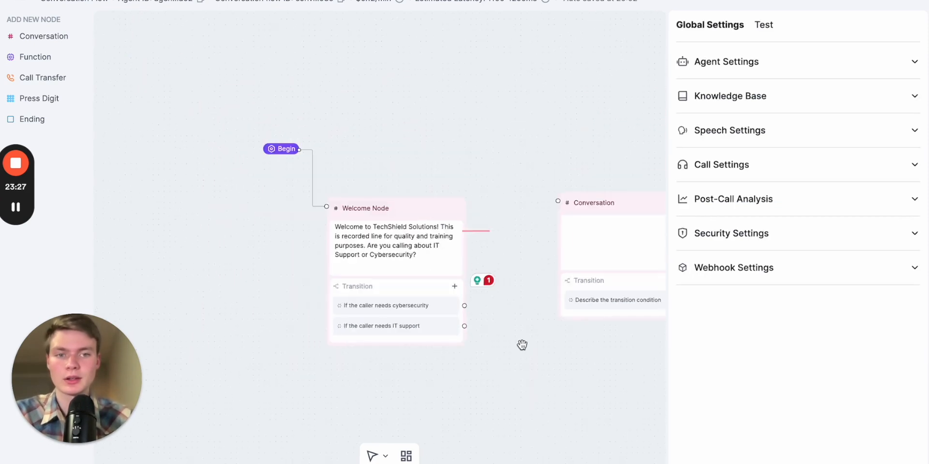
{"action": "left_click_drag", "start_coordinate": [527, 343], "coordinate": [392, 324]}
{"action": "left_click_drag", "start_coordinate": [456, 194], "coordinate": [442, 222]}
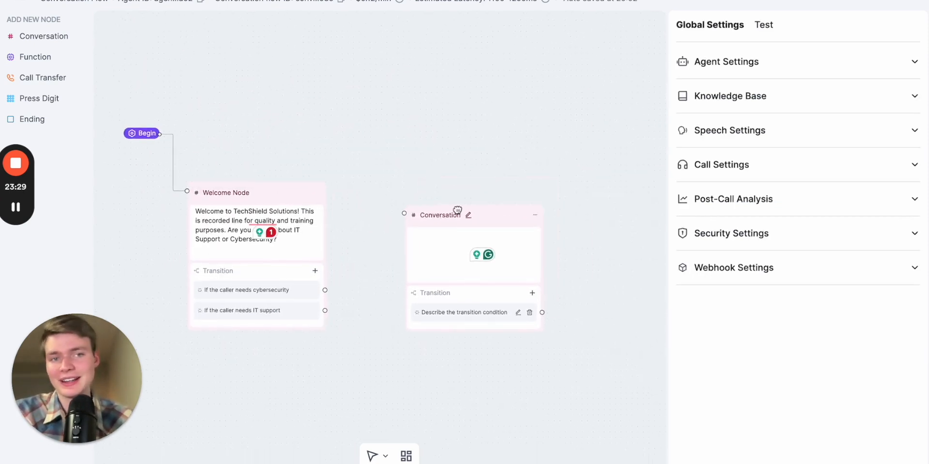
Review Node 1's user response routing and the Node 2A IT Support section in the prompt builder response
{"action": "key", "text": "ctrl+Tab"}
{"action": "scroll", "coordinate": [652, 140], "scroll_direction": "down", "scroll_amount": 2}
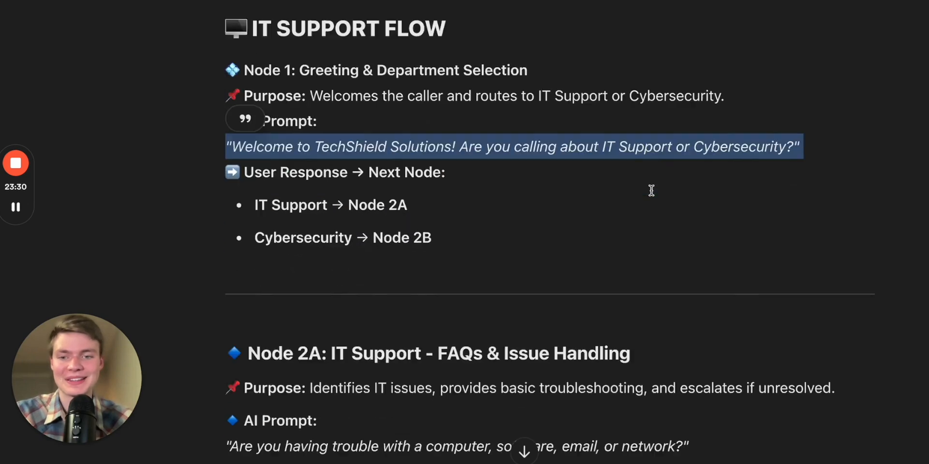
{"action": "left_click", "coordinate": [418, 249]}
{"action": "triple_click", "coordinate": [273, 184]}
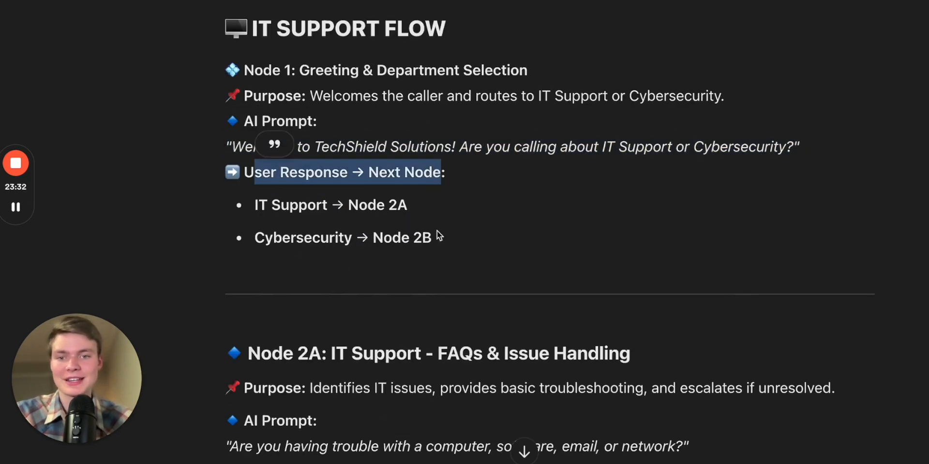
{"action": "scroll", "coordinate": [437, 230], "scroll_direction": "down", "scroll_amount": 1}
{"action": "left_click_drag", "start_coordinate": [259, 190], "coordinate": [402, 193]}
{"action": "scroll", "coordinate": [311, 190], "scroll_direction": "down", "scroll_amount": 1}
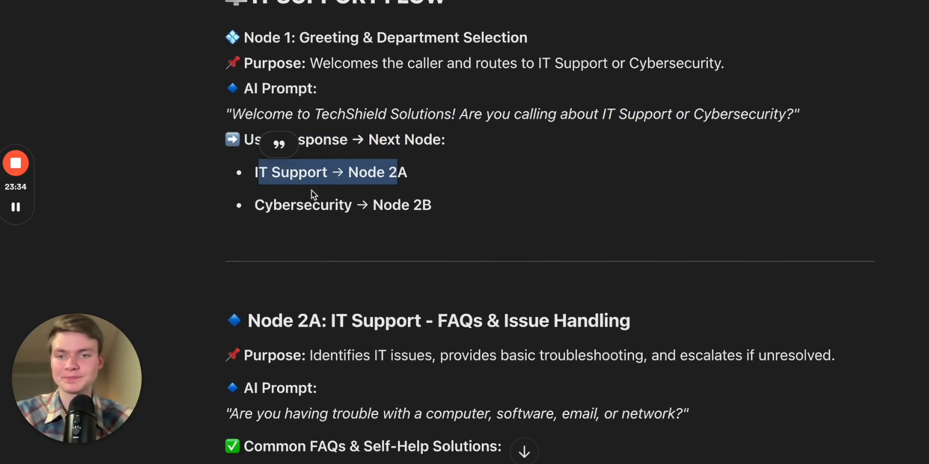
{"action": "scroll", "coordinate": [462, 262], "scroll_direction": "down", "scroll_amount": 3}
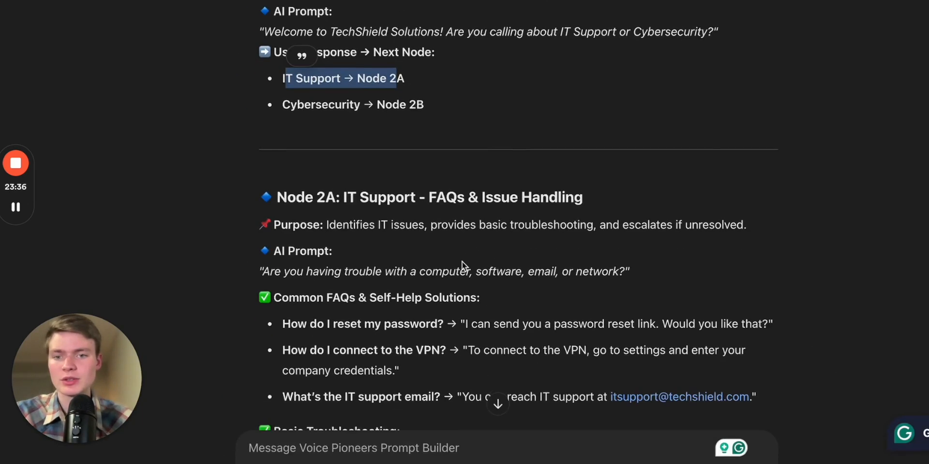
Copy the Node 2A FAQ and basic troubleshooting content from the prompt builder into the new Conversation node's prompt
{"action": "left_click_drag", "start_coordinate": [344, 129], "coordinate": [467, 129]}
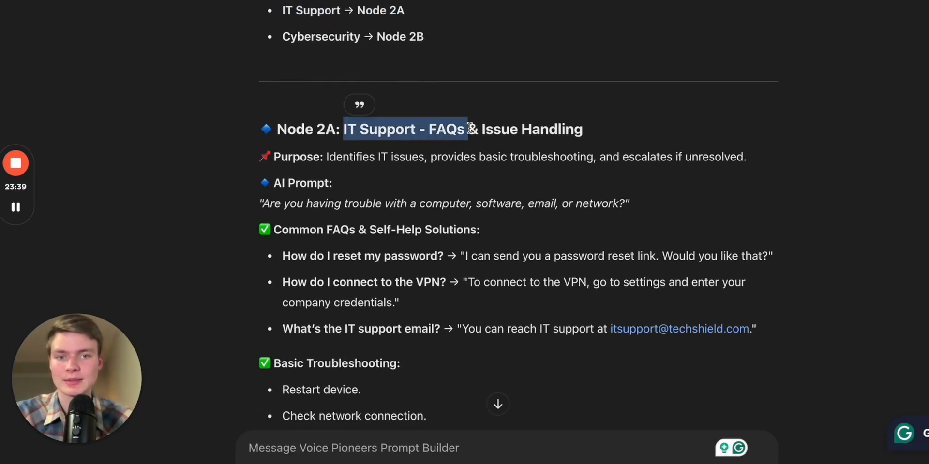
{"action": "scroll", "coordinate": [474, 228], "scroll_direction": "down", "scroll_amount": 3}
{"action": "scroll", "coordinate": [416, 195], "scroll_direction": "down", "scroll_amount": 2}
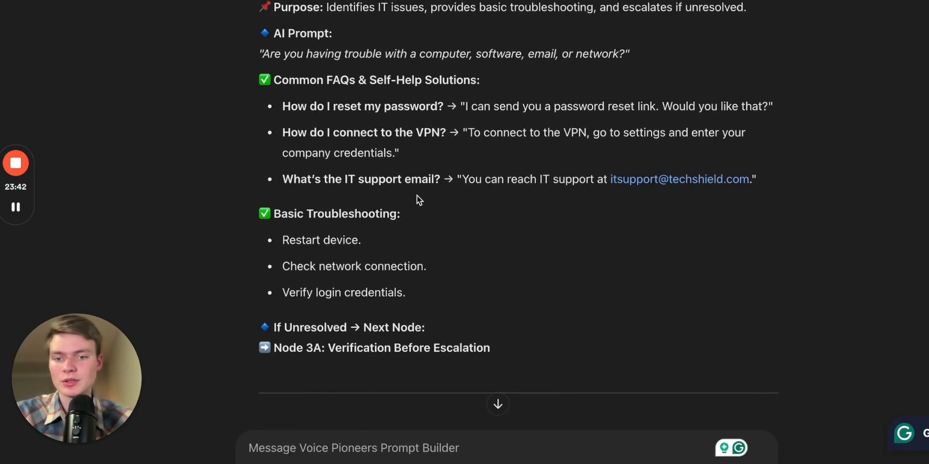
{"action": "scroll", "coordinate": [417, 199], "scroll_direction": "up", "scroll_amount": 2}
{"action": "left_click_drag", "start_coordinate": [421, 333], "coordinate": [271, 37]}
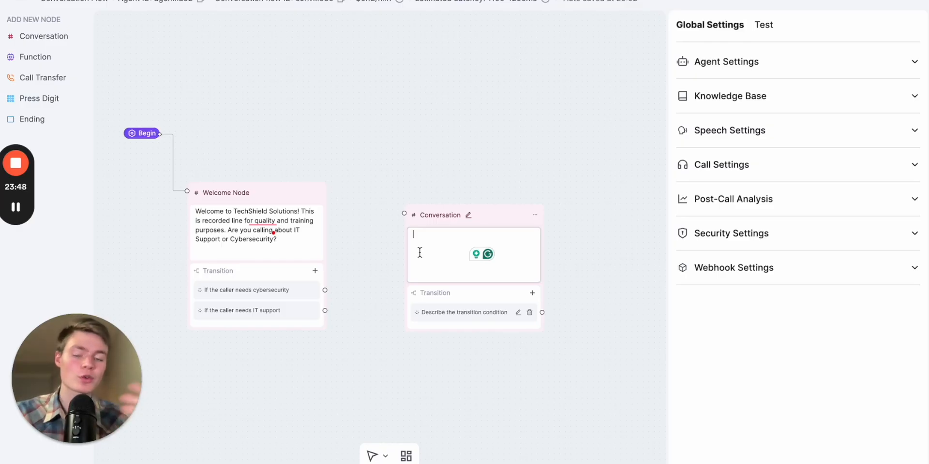
{"action": "left_click", "coordinate": [440, 259]}
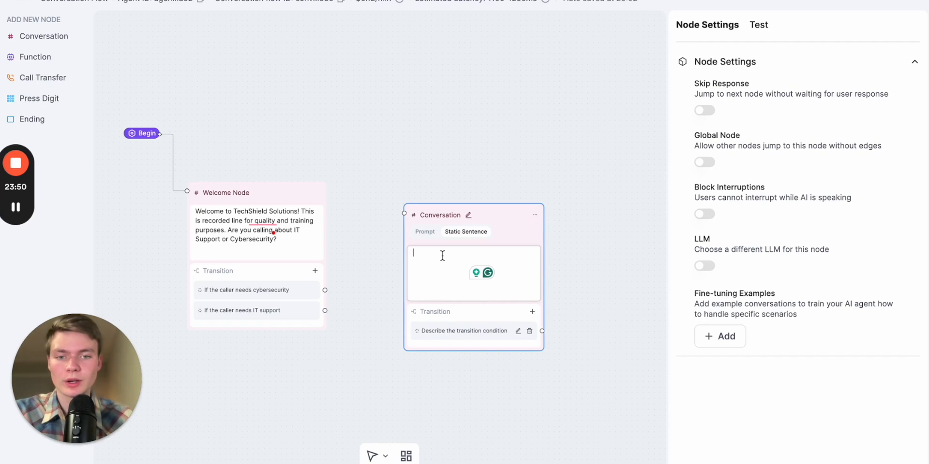
{"action": "left_click", "coordinate": [424, 232]}
{"action": "left_click", "coordinate": [429, 257]}
{"action": "key", "text": "ctrl+v"}
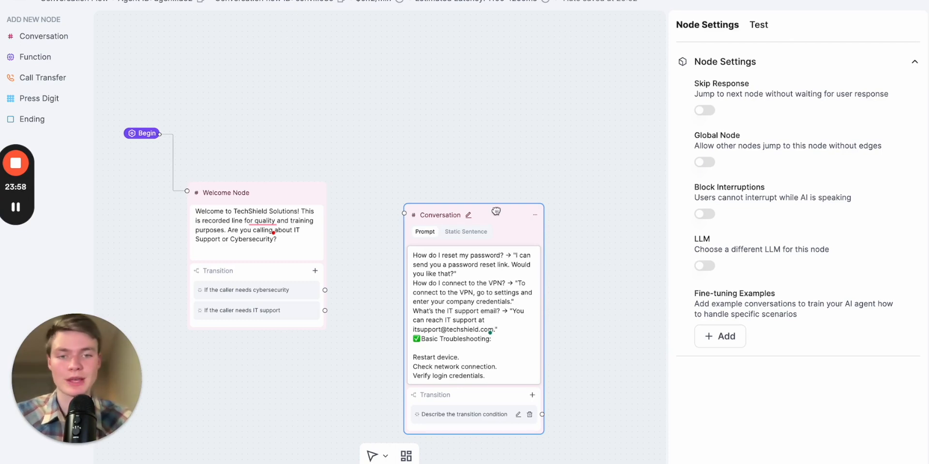
Move the node up and rename it "🔷 Node 2A: IT Support - FAQs & Issue Handling" using the copied heading
{"action": "left_click_drag", "start_coordinate": [495, 211], "coordinate": [494, 69]}
{"action": "left_click", "coordinate": [460, 190]}
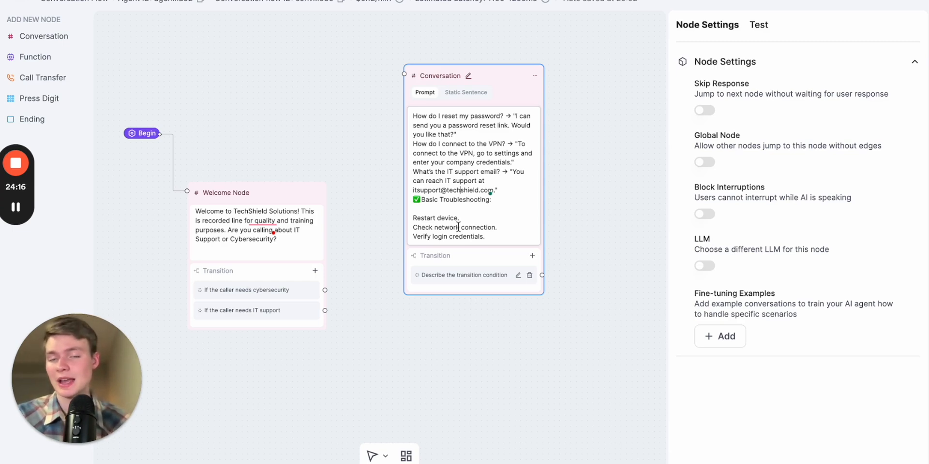
{"action": "left_click_drag", "start_coordinate": [499, 78], "coordinate": [500, 24]}
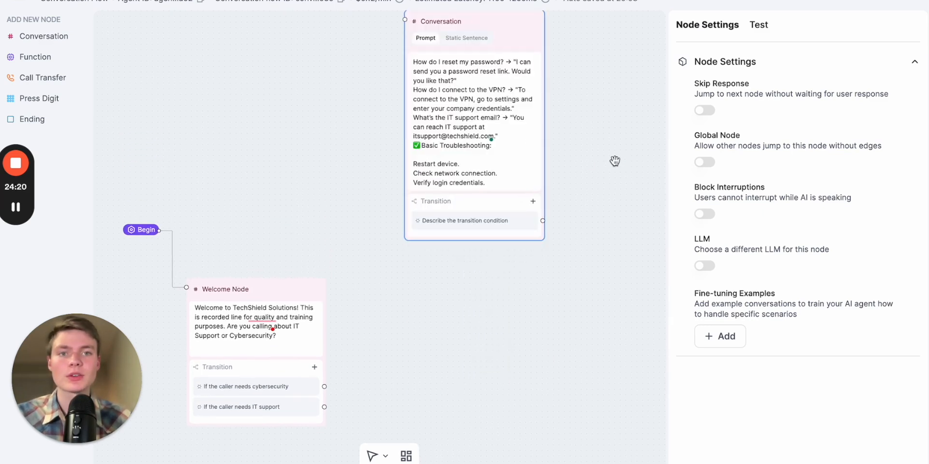
{"action": "left_click_drag", "start_coordinate": [608, 165], "coordinate": [586, 178]}
{"action": "left_click_drag", "start_coordinate": [475, 46], "coordinate": [472, 72]}
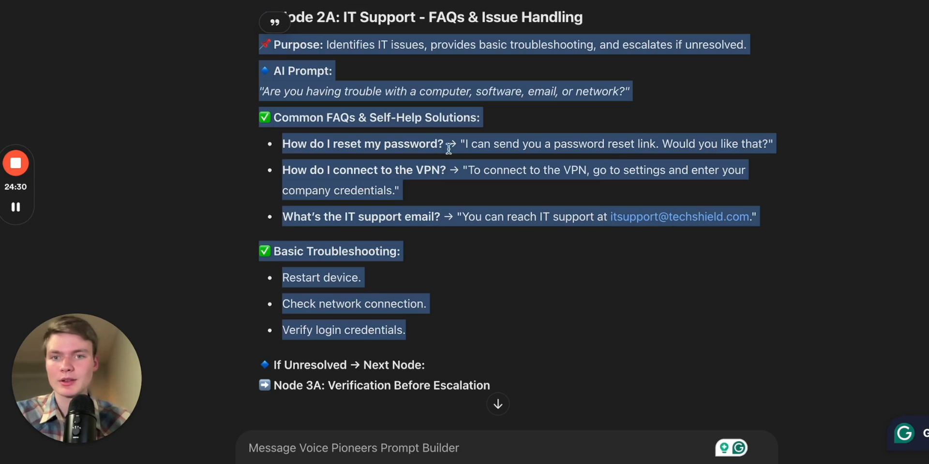
{"action": "scroll", "coordinate": [492, 204], "scroll_direction": "down", "scroll_amount": 2}
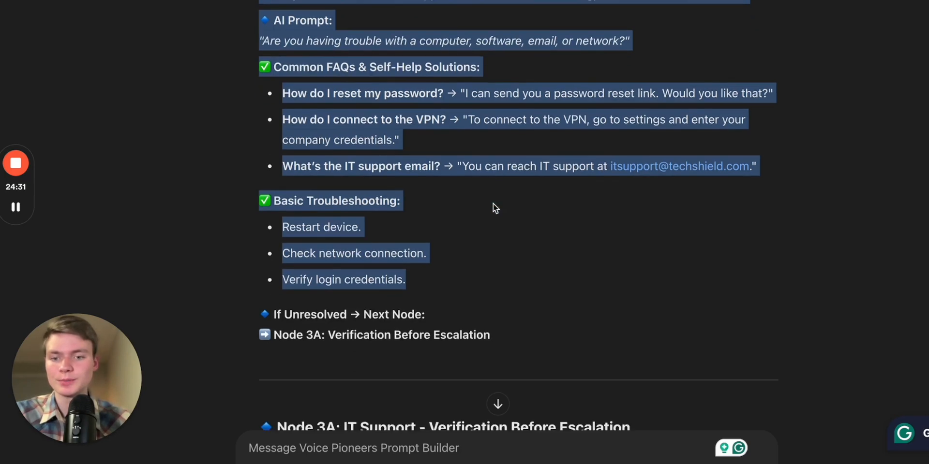
{"action": "scroll", "coordinate": [483, 174], "scroll_direction": "up", "scroll_amount": 3}
{"action": "left_click", "coordinate": [362, 66]}
{"action": "triple_click", "coordinate": [363, 65]}
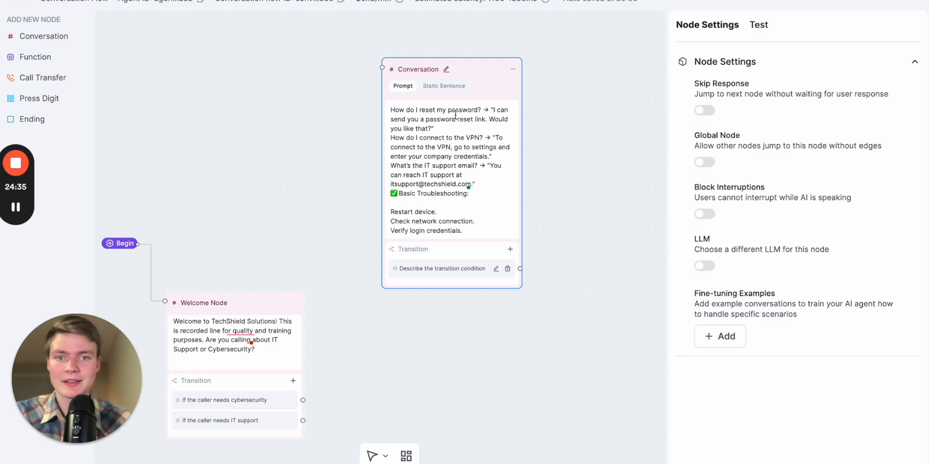
{"action": "left_click", "coordinate": [444, 69]}
{"action": "key", "text": "ctrl+a"}
{"action": "type", "text": "🔷 Node 2A: IT Support - FAQs & Issue Handling"}
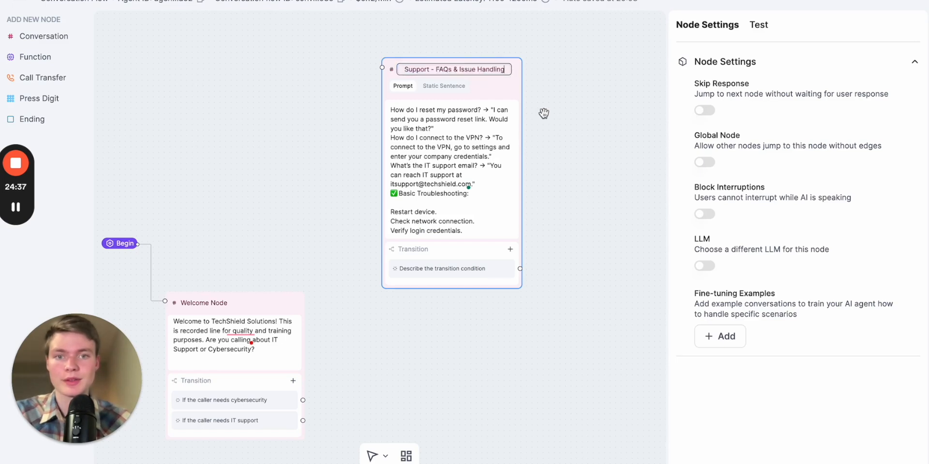
{"action": "key", "text": "Return"}
Add another Conversation node and paste the Node 3A IT Support verification before escalation section into its prompt
{"action": "key", "text": "ctrl+shift+Tab"}
{"action": "left_click", "coordinate": [660, 248]}
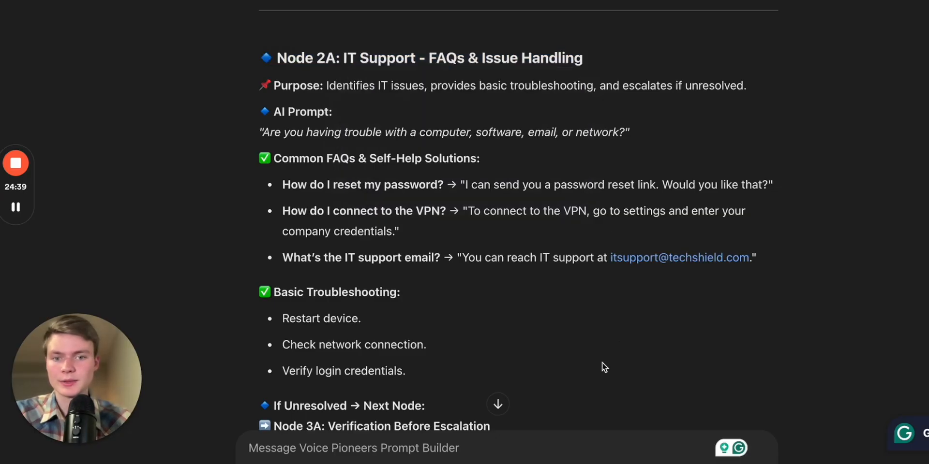
{"action": "scroll", "coordinate": [595, 377], "scroll_direction": "down", "scroll_amount": 2}
{"action": "scroll", "coordinate": [483, 216], "scroll_direction": "down", "scroll_amount": 5}
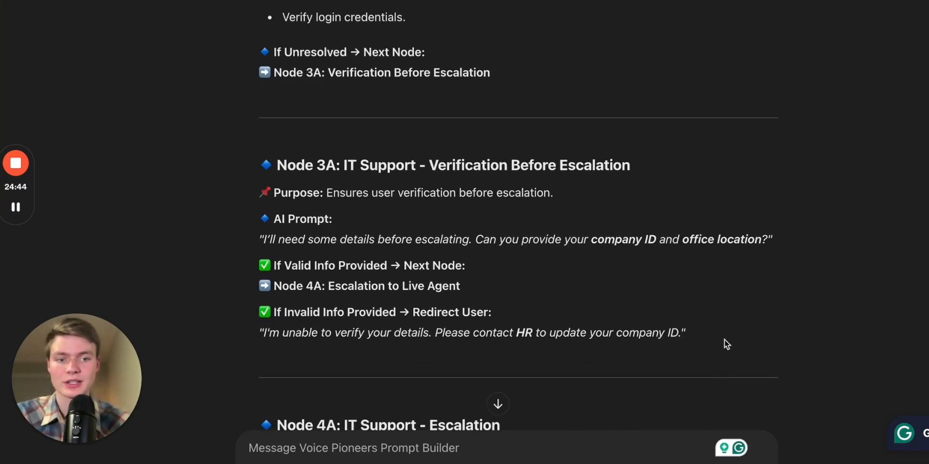
{"action": "left_click_drag", "start_coordinate": [682, 338], "coordinate": [264, 157]}
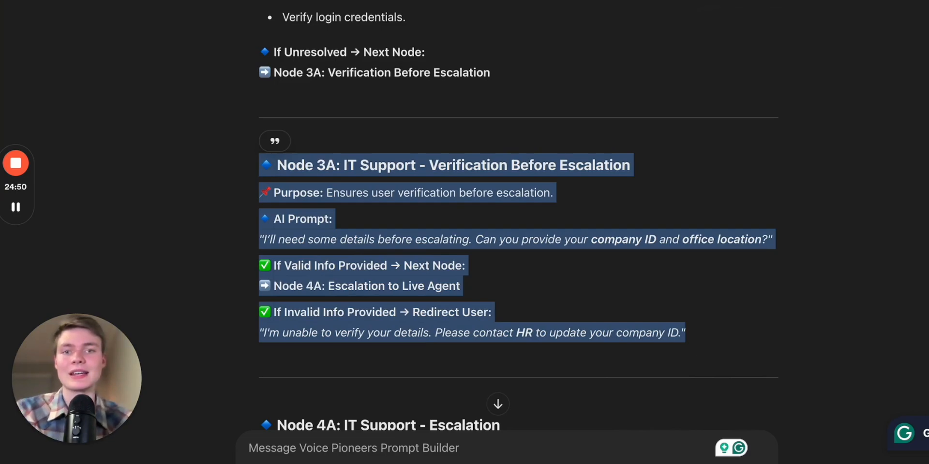
{"action": "left_click", "coordinate": [701, 1]}
{"action": "left_click", "coordinate": [677, 1]}
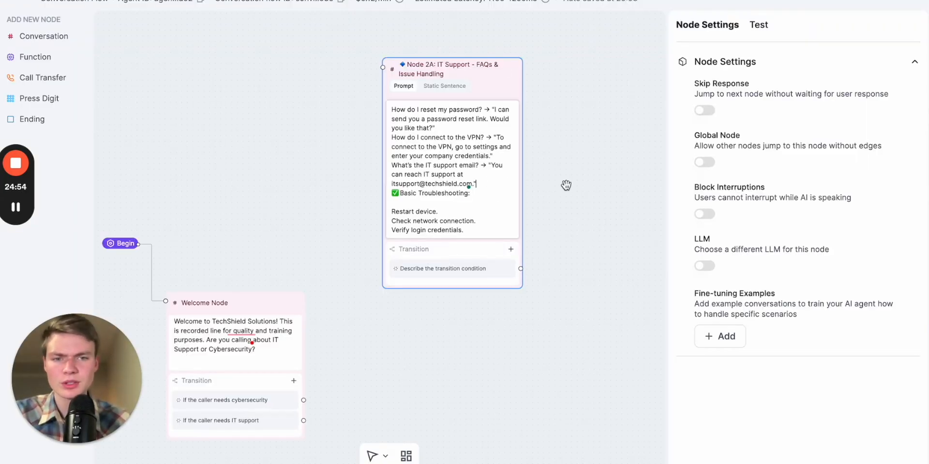
{"action": "left_click_drag", "start_coordinate": [565, 185], "coordinate": [474, 181]}
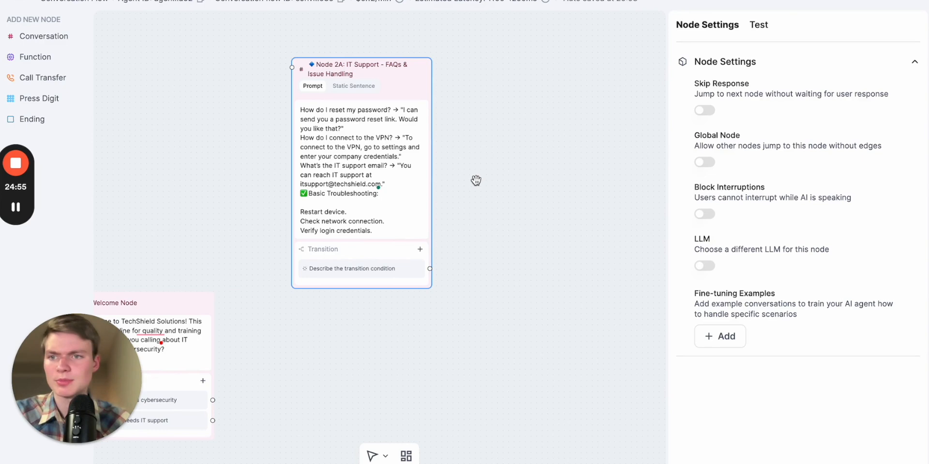
{"action": "left_click", "coordinate": [32, 38]}
{"action": "left_click", "coordinate": [576, 274]}
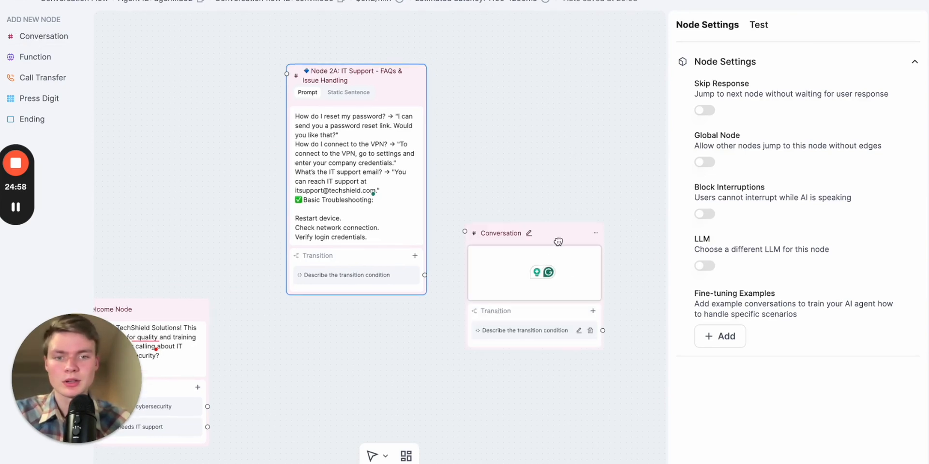
{"action": "left_click_drag", "start_coordinate": [557, 234], "coordinate": [559, 206]}
{"action": "left_click", "coordinate": [549, 226]}
{"action": "key", "text": "ctrl+v"}
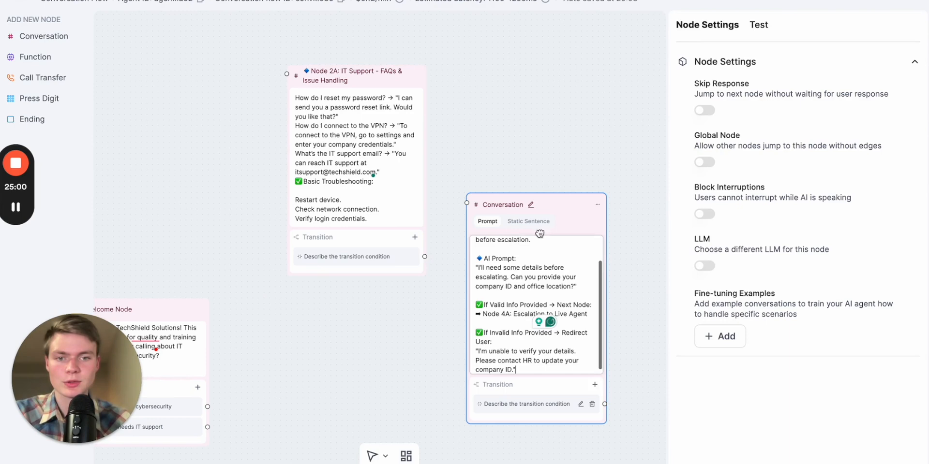
Reposition the verification node and the Node 2A node beside each other on the canvas
{"action": "left_click_drag", "start_coordinate": [649, 279], "coordinate": [626, 158]}
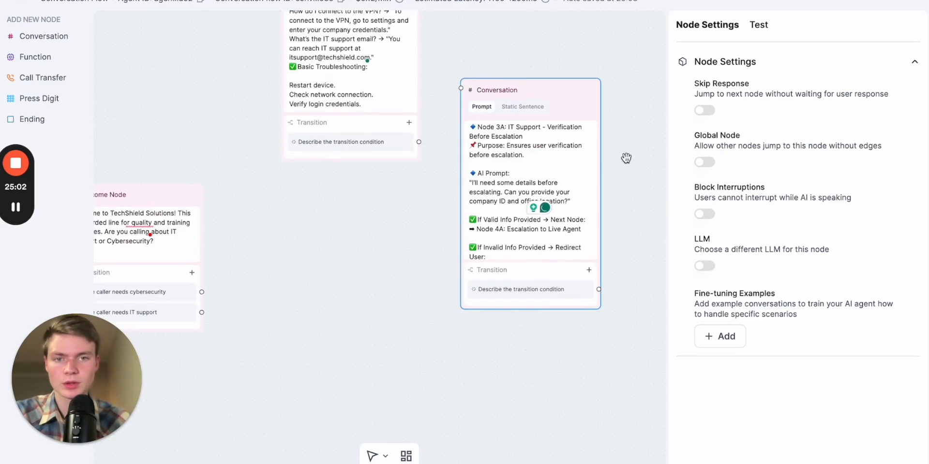
{"action": "left_click_drag", "start_coordinate": [621, 75], "coordinate": [622, 139]}
{"action": "left_click_drag", "start_coordinate": [368, 27], "coordinate": [367, 76]}
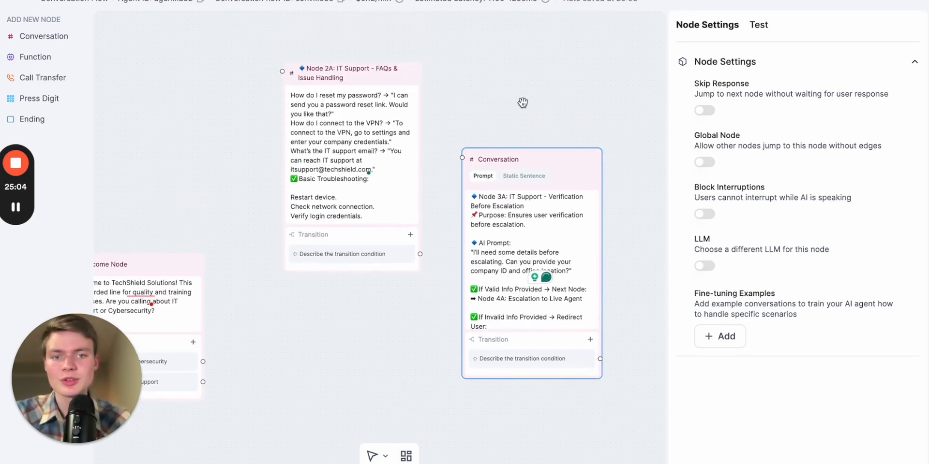
{"action": "left_click_drag", "start_coordinate": [537, 156], "coordinate": [539, 85]}
Check the Node 4A escalation section, then add a Call Transfer node to the right of the verification node
{"action": "key", "text": "alt+Tab"}
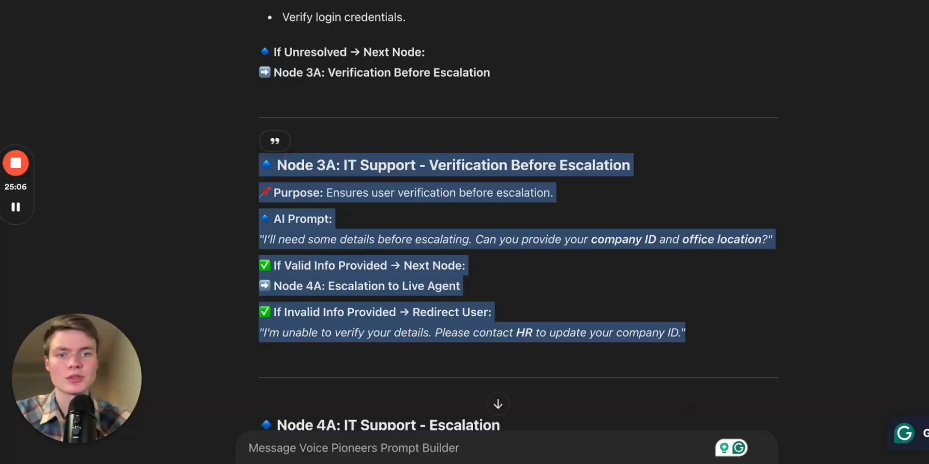
{"action": "scroll", "coordinate": [767, 205], "scroll_direction": "down", "scroll_amount": 6}
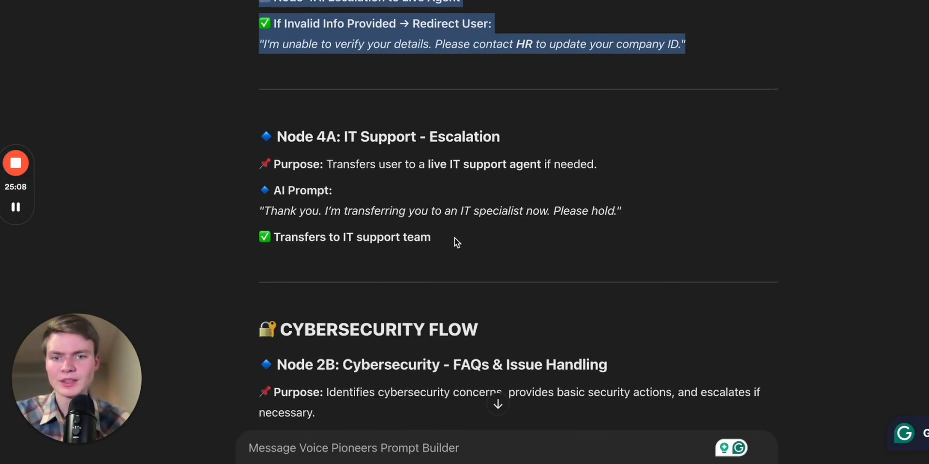
{"action": "key", "text": "alt+Tab"}
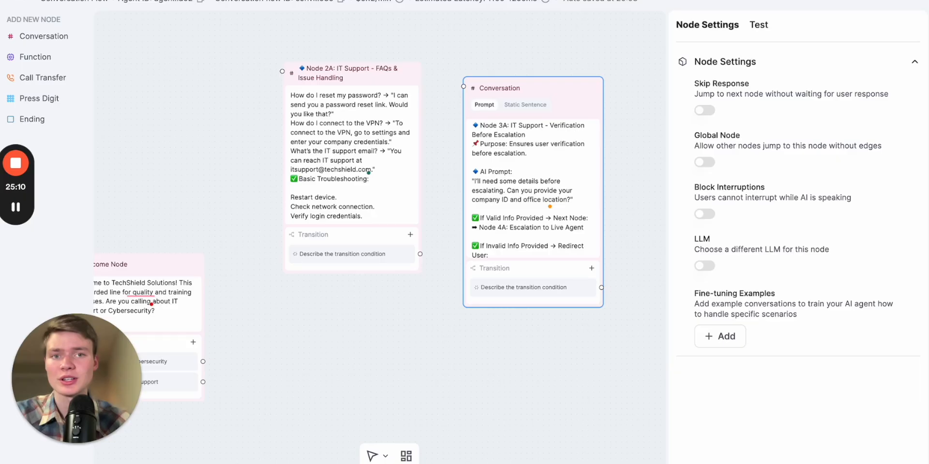
{"action": "left_click_drag", "start_coordinate": [515, 40], "coordinate": [311, 41]}
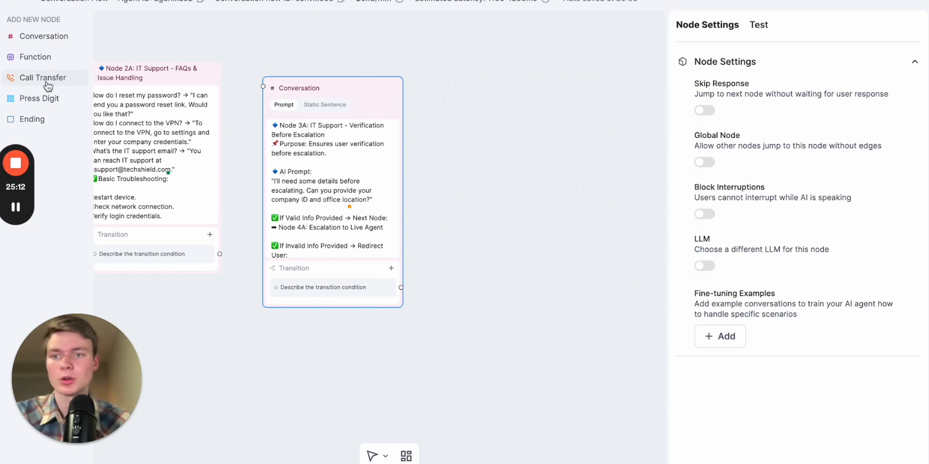
{"action": "left_click", "coordinate": [44, 79]}
{"action": "left_click_drag", "start_coordinate": [560, 240], "coordinate": [558, 193]}
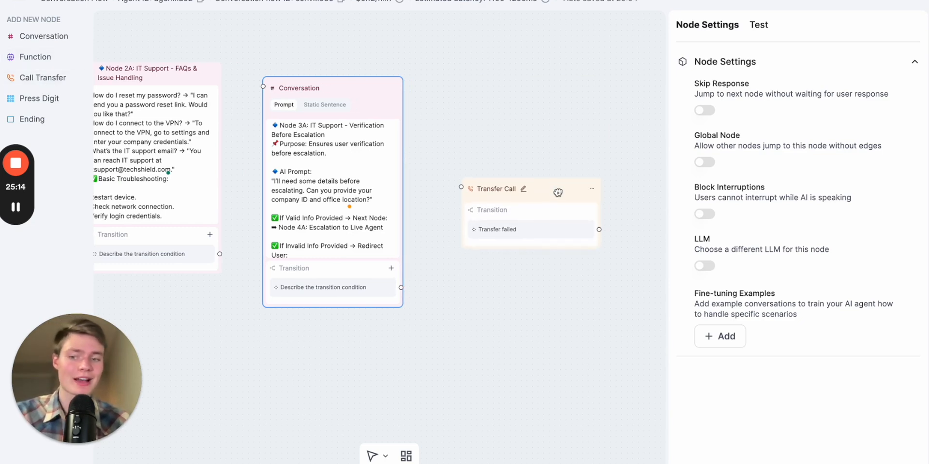
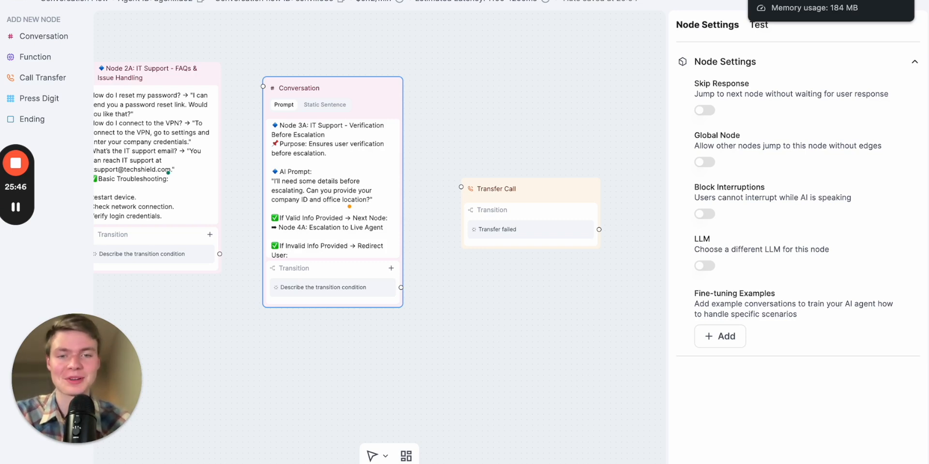
{"action": "scroll", "coordinate": [507, 119], "scroll_direction": "down", "scroll_amount": 1}
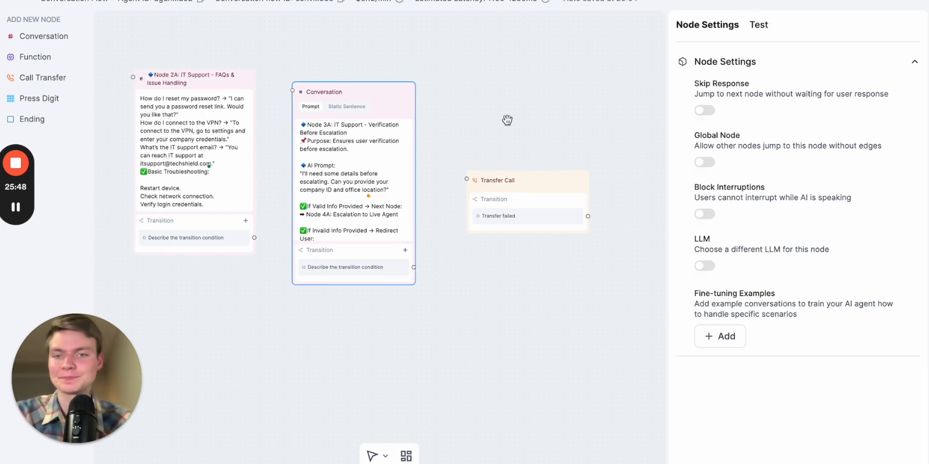
{"action": "scroll", "coordinate": [507, 120], "scroll_direction": "left", "scroll_amount": 10}
{"action": "scroll", "coordinate": [572, 129], "scroll_direction": "down", "scroll_amount": 2}
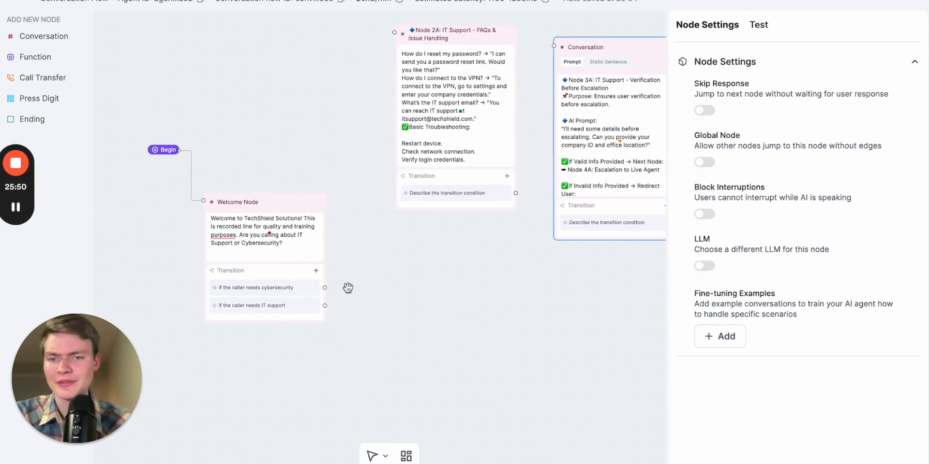
{"action": "left_click_drag", "start_coordinate": [290, 207], "coordinate": [312, 207]}
{"action": "scroll", "coordinate": [430, 144], "scroll_direction": "down", "scroll_amount": 1}
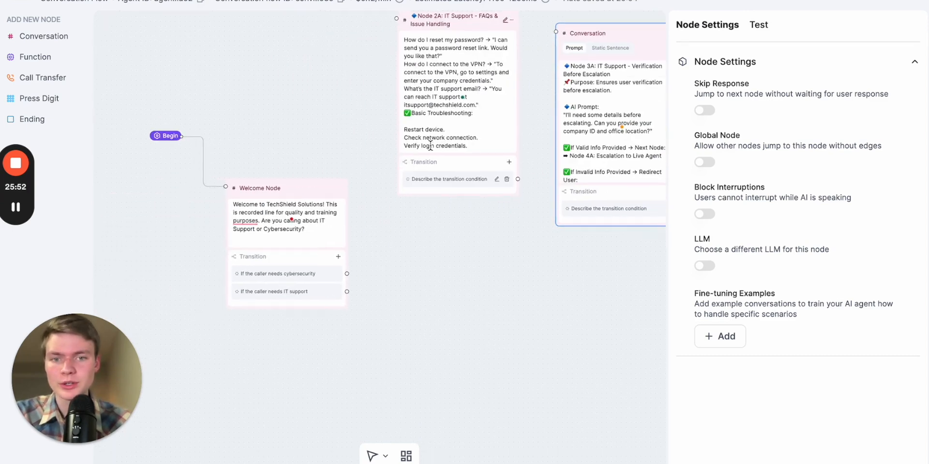
{"action": "scroll", "coordinate": [414, 234], "scroll_direction": "down", "scroll_amount": 2}
{"action": "scroll", "coordinate": [414, 234], "scroll_direction": "up", "scroll_amount": 2}
{"action": "scroll", "coordinate": [398, 253], "scroll_direction": "up", "scroll_amount": 3}
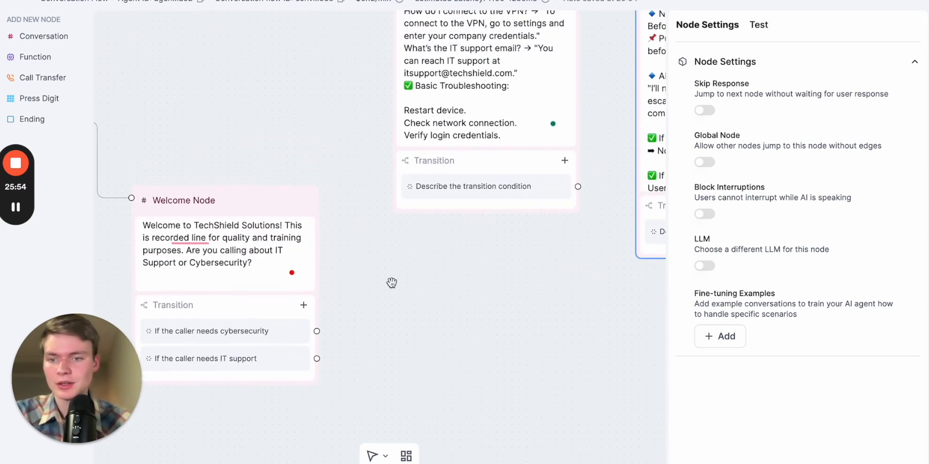
{"action": "scroll", "coordinate": [392, 282], "scroll_direction": "up", "scroll_amount": 4}
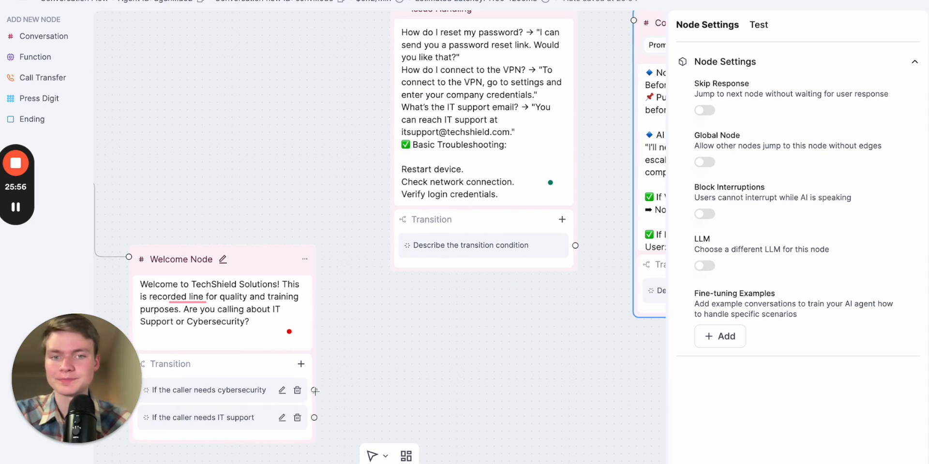
{"action": "left_click_drag", "start_coordinate": [315, 391], "coordinate": [79, 20]}
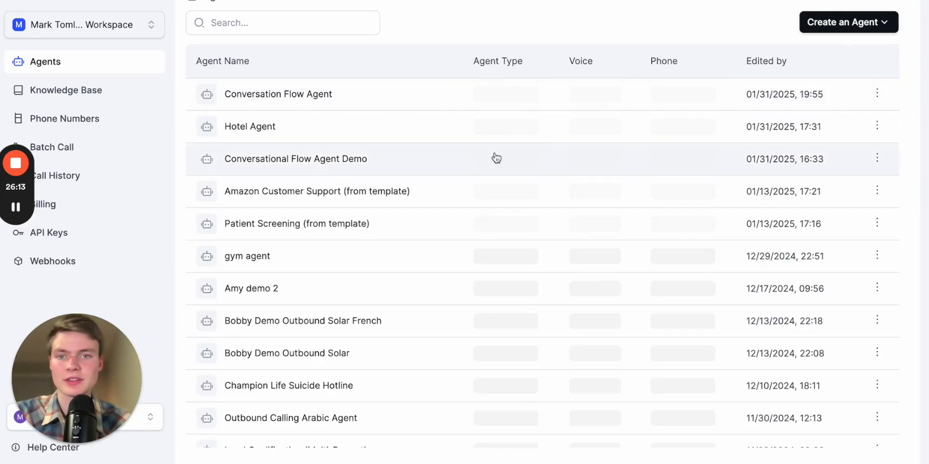
{"action": "left_click", "coordinate": [400, 98]}
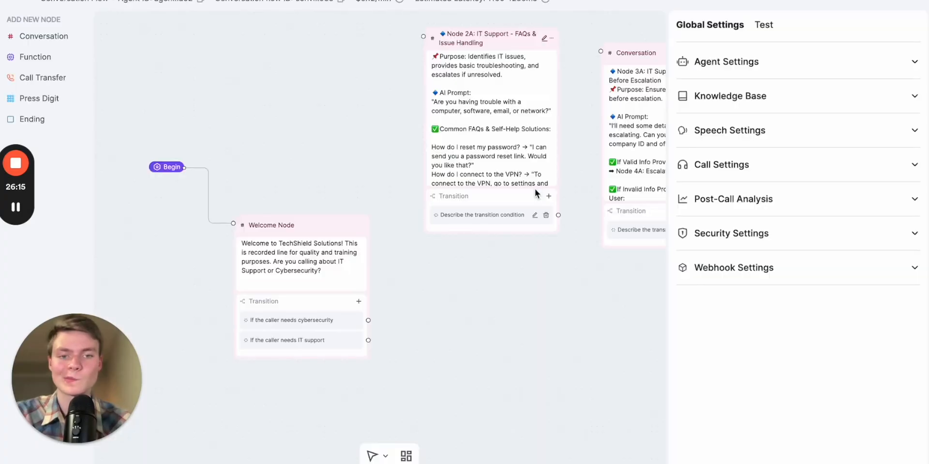
Review the Node 2A prompt's FAQ and basic troubleshooting text
{"action": "left_click_drag", "start_coordinate": [524, 315], "coordinate": [518, 351]}
{"action": "scroll", "coordinate": [519, 352], "scroll_direction": "up", "scroll_amount": 3}
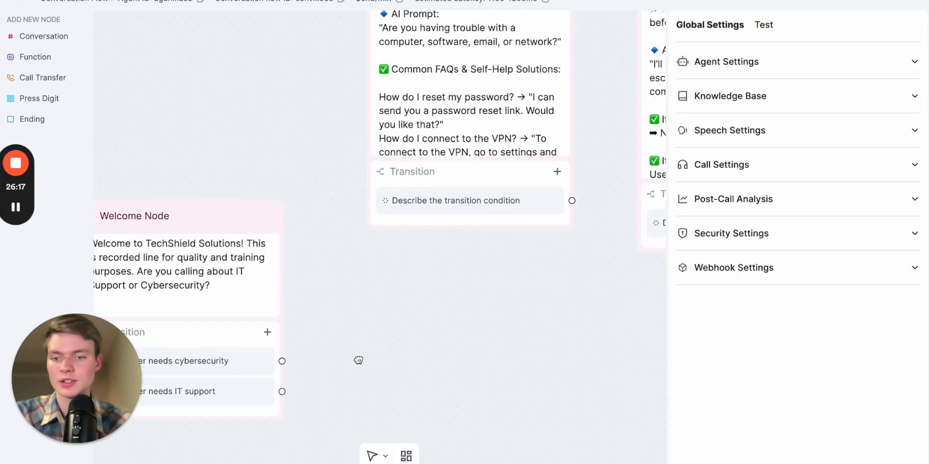
{"action": "left_click_drag", "start_coordinate": [351, 359], "coordinate": [430, 365]}
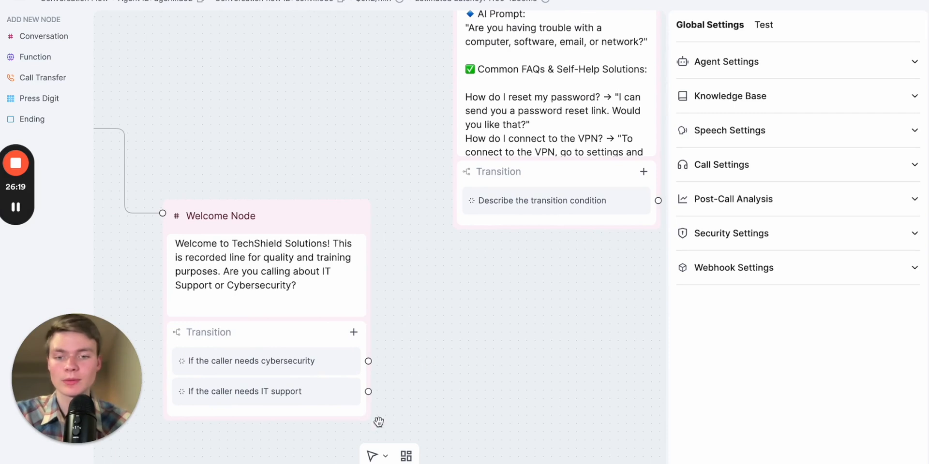
{"action": "left_click_drag", "start_coordinate": [368, 392], "coordinate": [450, 131]}
{"action": "left_click_drag", "start_coordinate": [330, 172], "coordinate": [219, 141]}
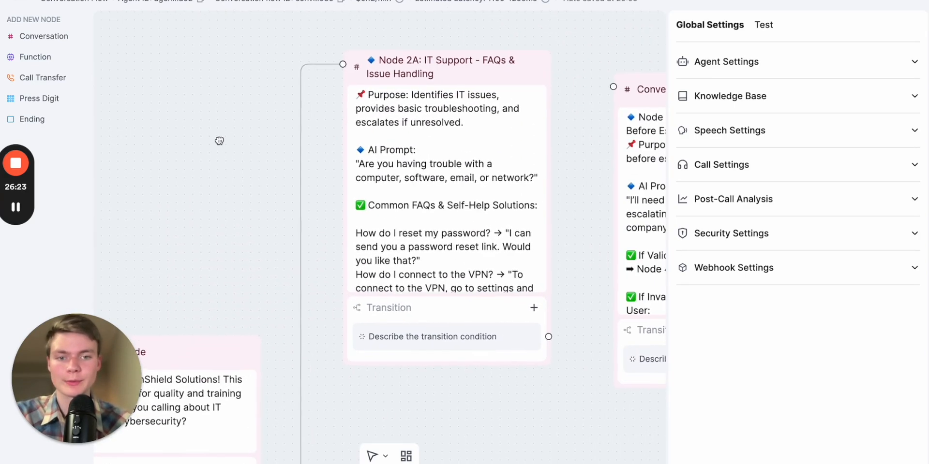
{"action": "left_click", "coordinate": [449, 222]}
{"action": "scroll", "coordinate": [449, 222], "scroll_direction": "down", "scroll_amount": 5}
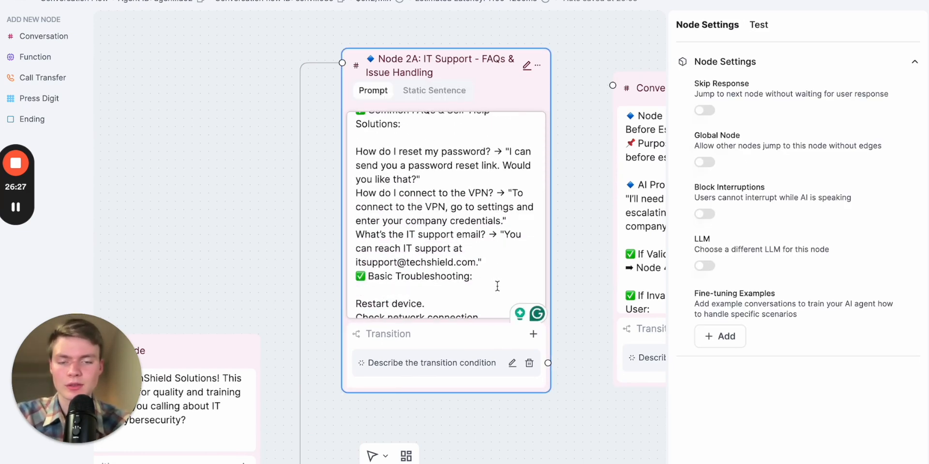
{"action": "left_click_drag", "start_coordinate": [497, 285], "coordinate": [433, 152]}
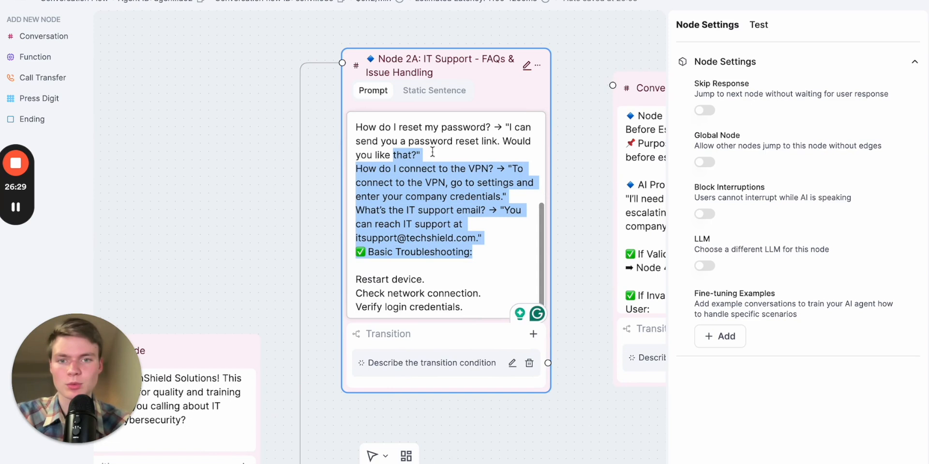
{"action": "left_click", "coordinate": [473, 292]}
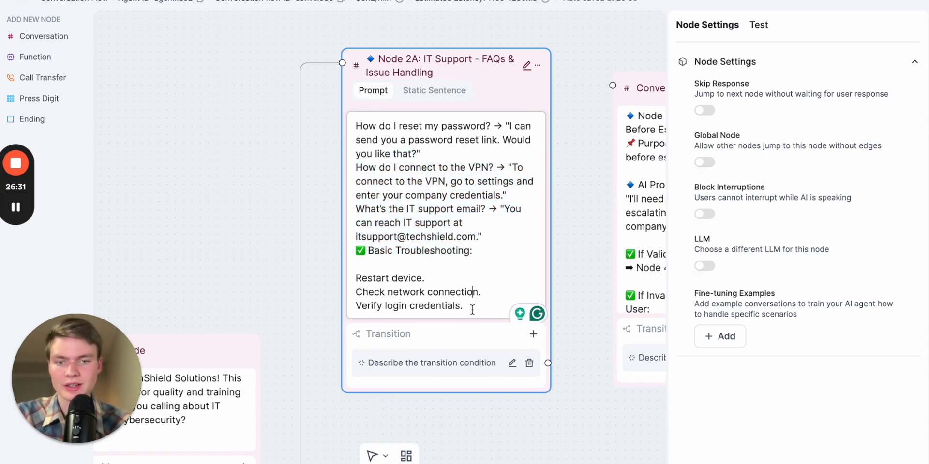
{"action": "left_click", "coordinate": [463, 334]}
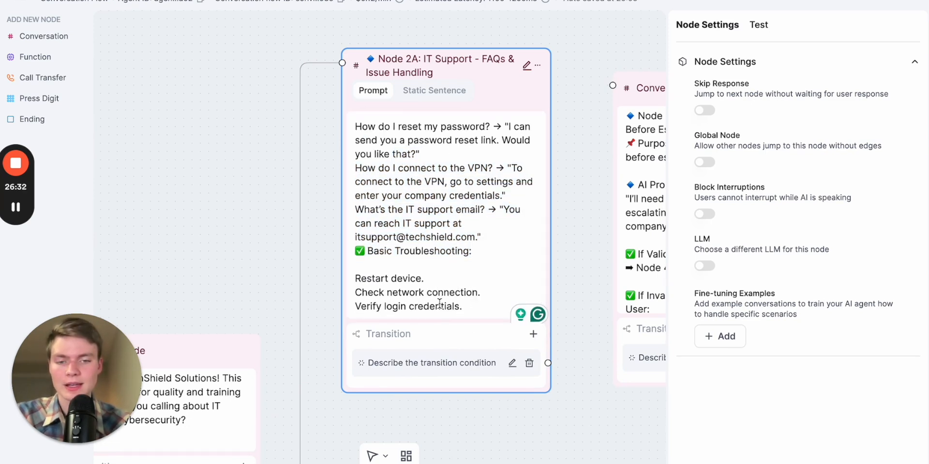
Set Node 2A's transition condition to "If the issue persists"
{"action": "left_click", "coordinate": [511, 364]}
{"action": "key", "text": "Escape"}
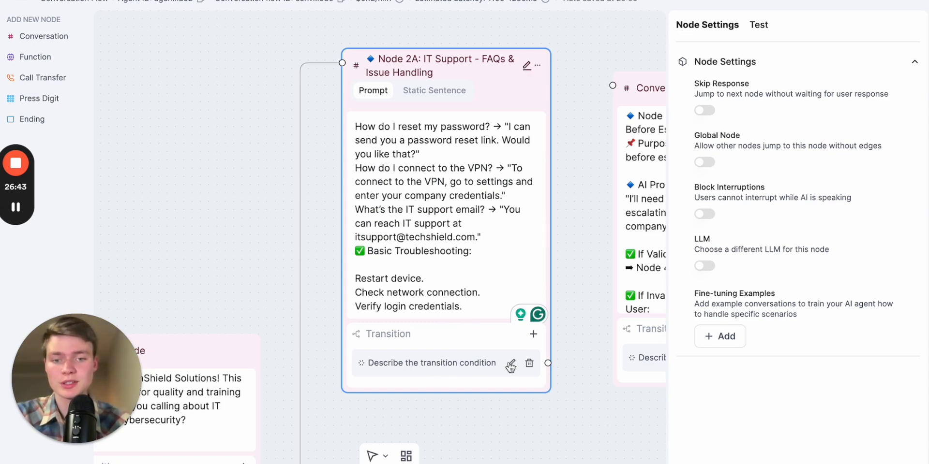
{"action": "left_click", "coordinate": [511, 364]}
{"action": "key", "text": "ctrl+a"}
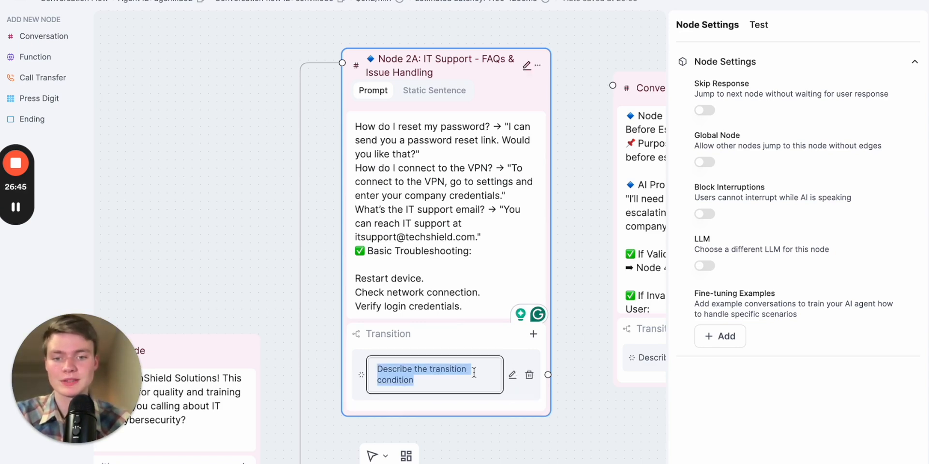
{"action": "type", "text": "If the issue "}
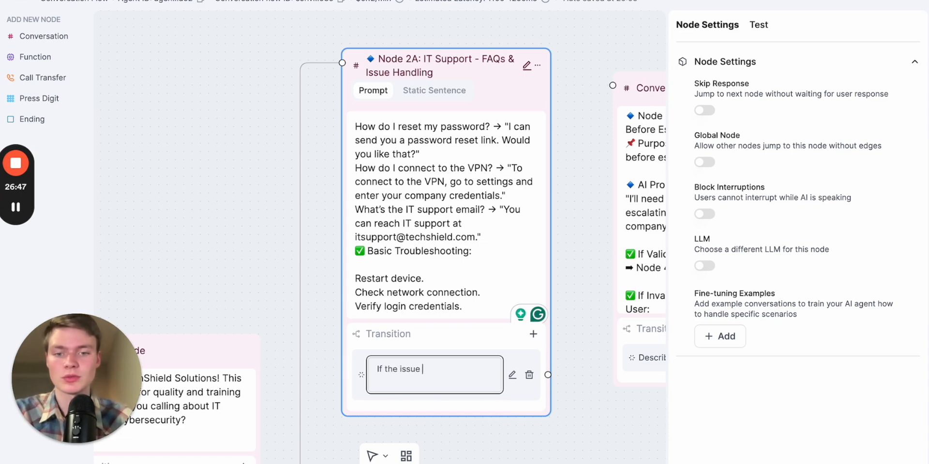
{"action": "type", "text": "pers"}
Connect the "If the issue persists" transition to the Node 3A verification node
{"action": "left_click", "coordinate": [563, 428]}
{"action": "left_click_drag", "start_coordinate": [562, 427], "coordinate": [419, 377]}
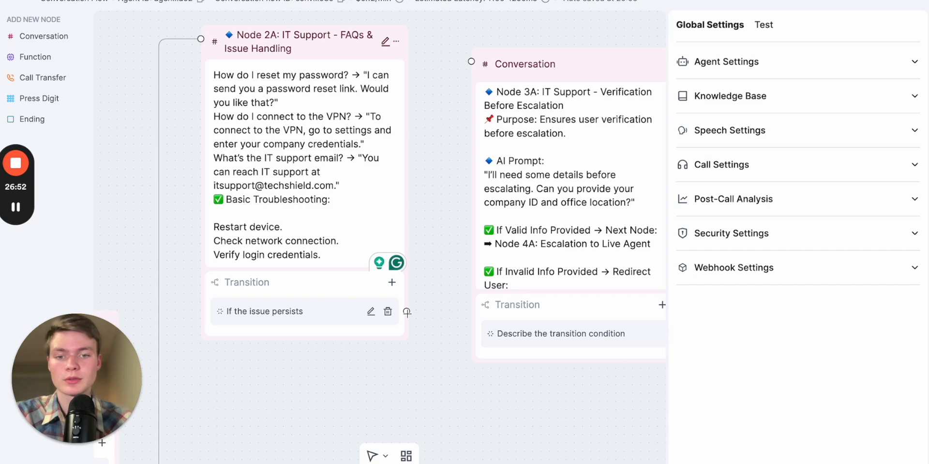
{"action": "left_click_drag", "start_coordinate": [408, 315], "coordinate": [468, 48]}
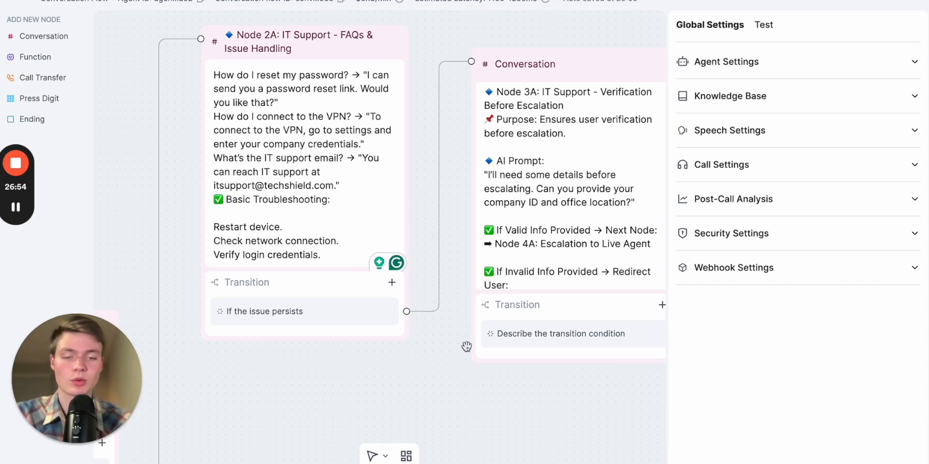
Add a second transition to Node 2A with the condition "If the issue is fixed"
{"action": "left_click_drag", "start_coordinate": [441, 382], "coordinate": [529, 352]}
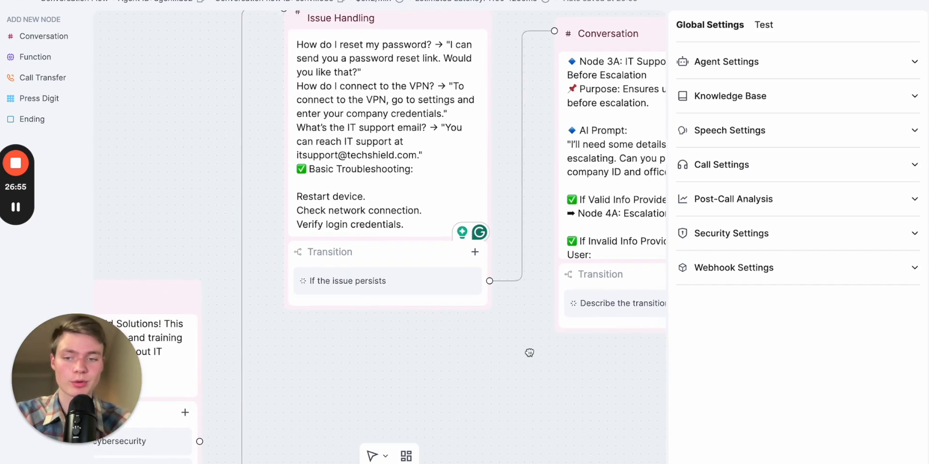
{"action": "left_click", "coordinate": [480, 253]}
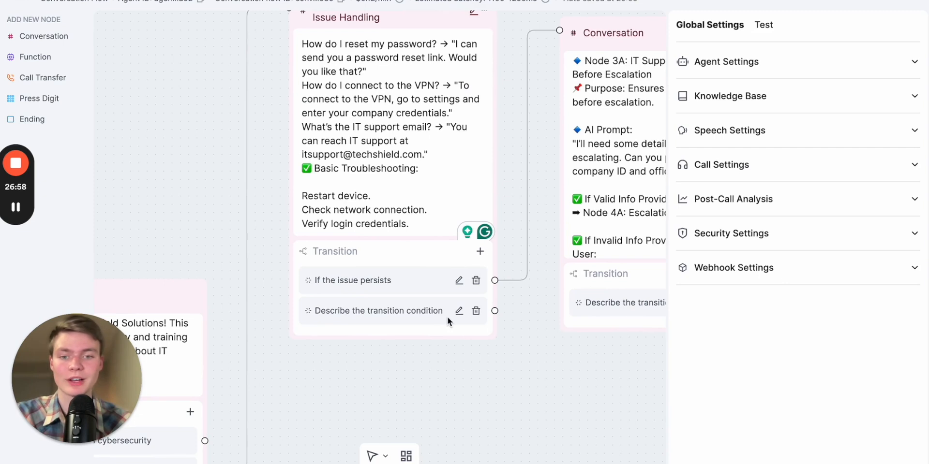
{"action": "left_click", "coordinate": [459, 311]}
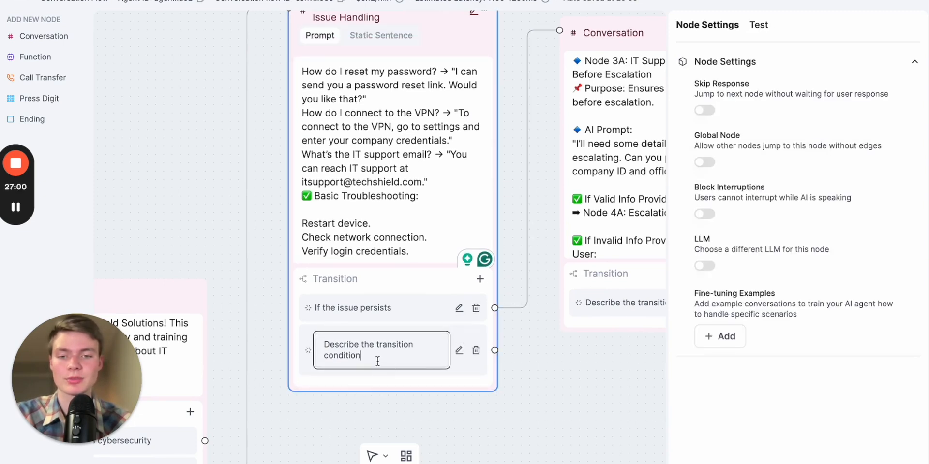
{"action": "key", "text": "ctrl+a"}
{"action": "type", "text": "If "}
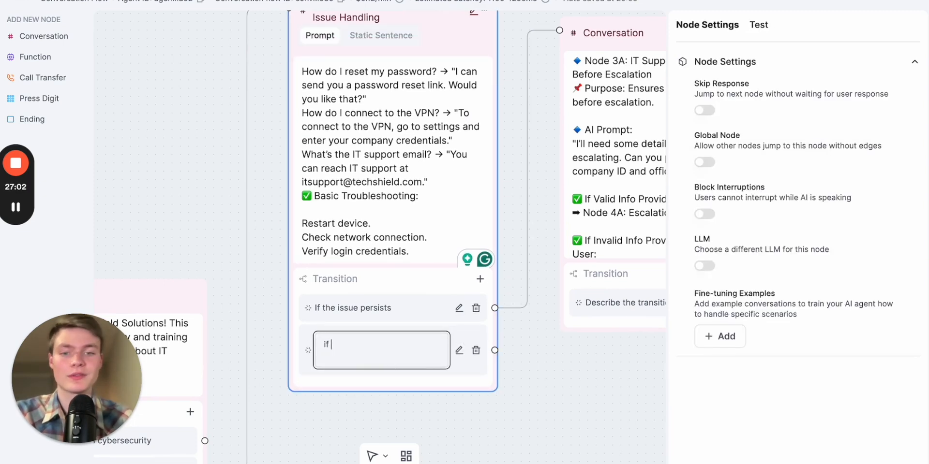
{"action": "type", "text": "the issue ids fi"}
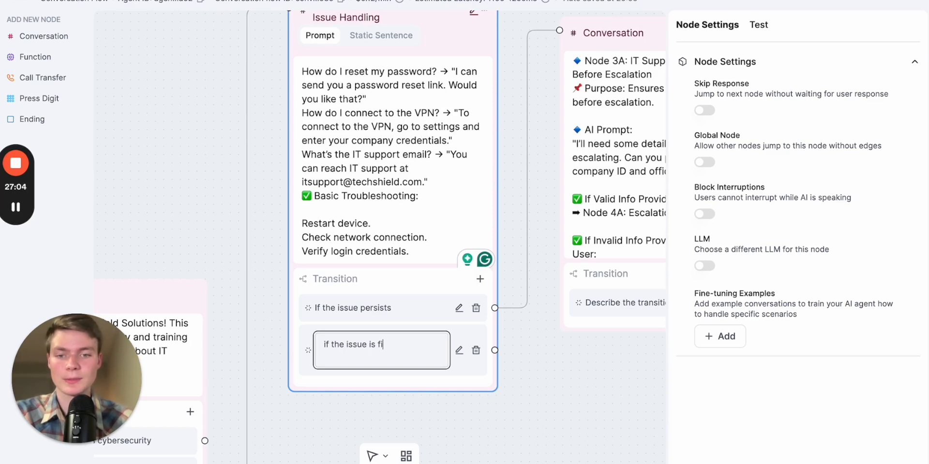
{"action": "type", "text": "xed"}
Move the Transfer Call node lower and shift the verification node down and right on the canvas
{"action": "left_click", "coordinate": [529, 382]}
{"action": "scroll", "coordinate": [531, 382], "scroll_direction": "down", "scroll_amount": 3}
{"action": "left_click_drag", "start_coordinate": [530, 381], "coordinate": [445, 338]}
{"action": "left_click_drag", "start_coordinate": [510, 130], "coordinate": [547, 130]}
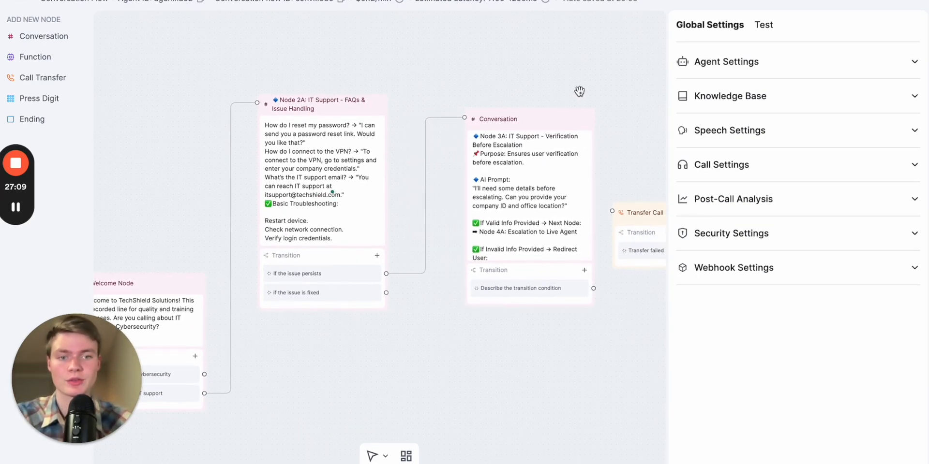
{"action": "left_click_drag", "start_coordinate": [579, 91], "coordinate": [460, 80]}
{"action": "left_click_drag", "start_coordinate": [581, 196], "coordinate": [645, 271]}
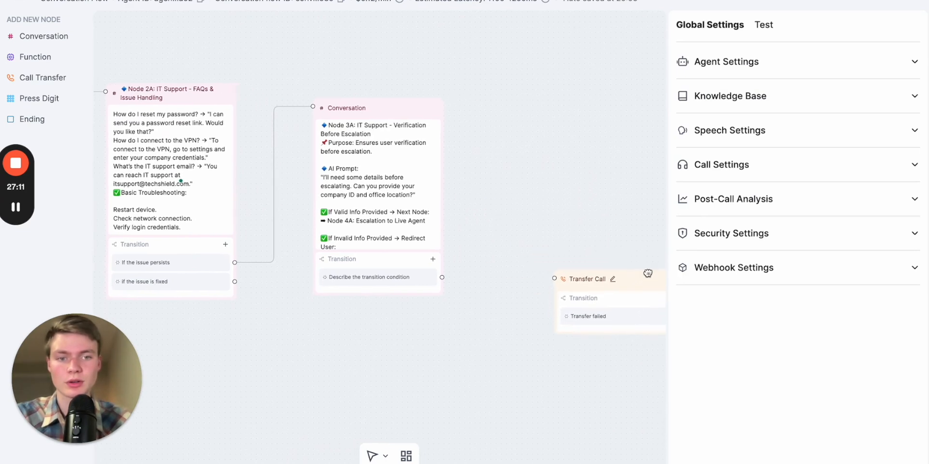
{"action": "left_click_drag", "start_coordinate": [588, 179], "coordinate": [577, 139]}
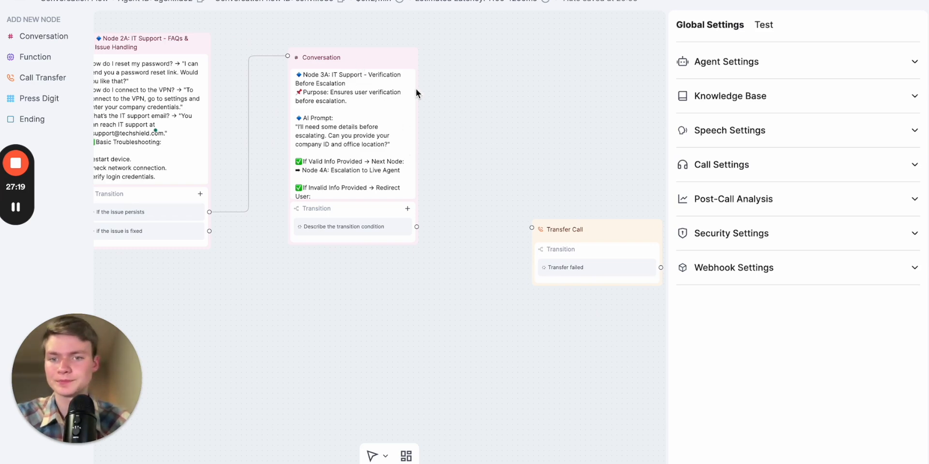
{"action": "left_click_drag", "start_coordinate": [366, 56], "coordinate": [407, 85]}
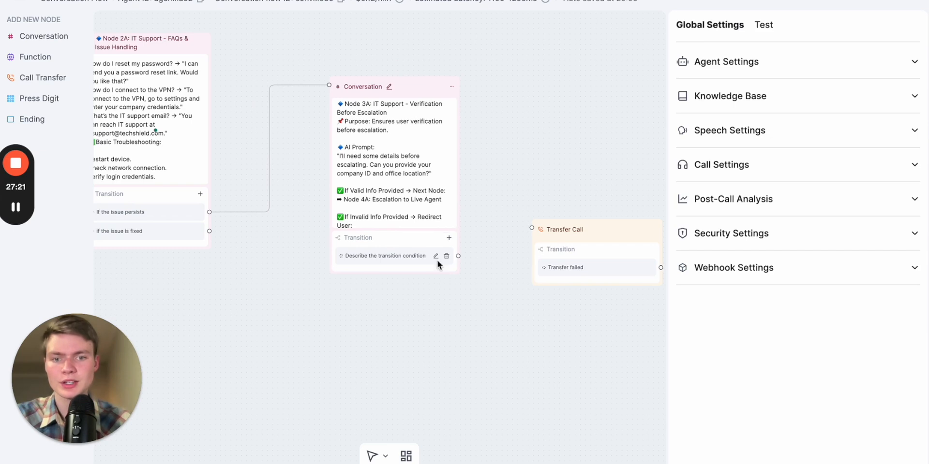
Set Node 3A's transition condition to "If the person provides company ID and location"
{"action": "left_click", "coordinate": [412, 201]}
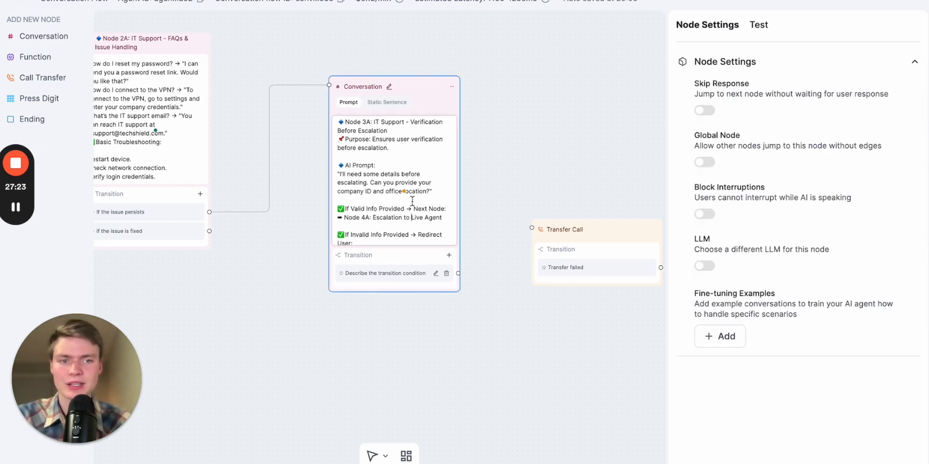
{"action": "left_click", "coordinate": [435, 274]}
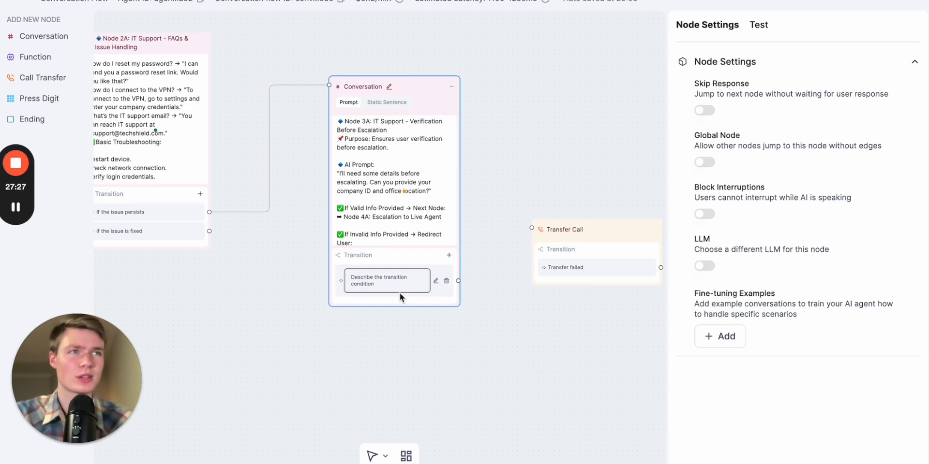
{"action": "key", "text": "ctrl+a"}
{"action": "type", "text": "If the pers"}
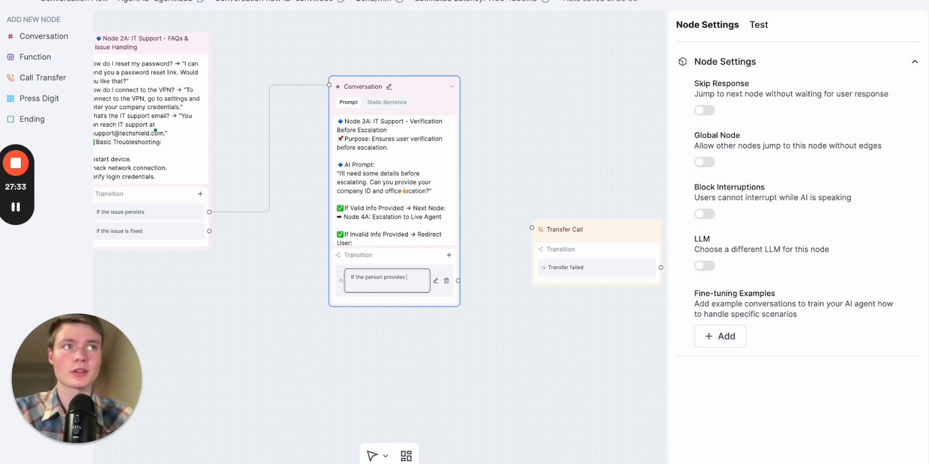
{"action": "scroll", "coordinate": [391, 308], "scroll_direction": "up", "scroll_amount": 2}
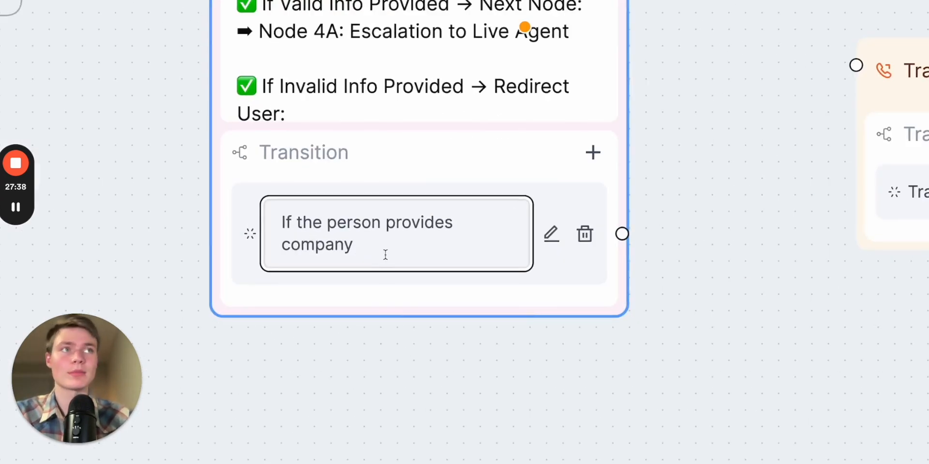
{"action": "type", "text": "provi"}
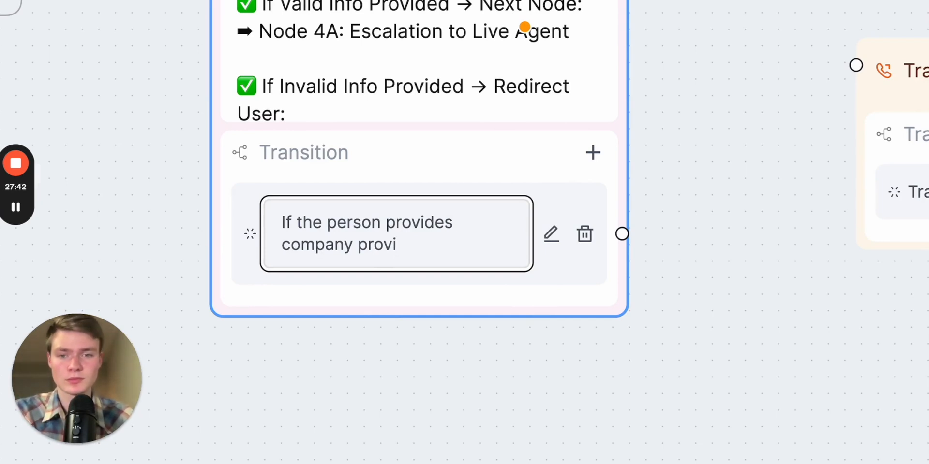
{"action": "key", "text": "BackSpace"}
{"action": "key", "text": "BackSpace"}
{"action": "key", "text": "BackSpace"}
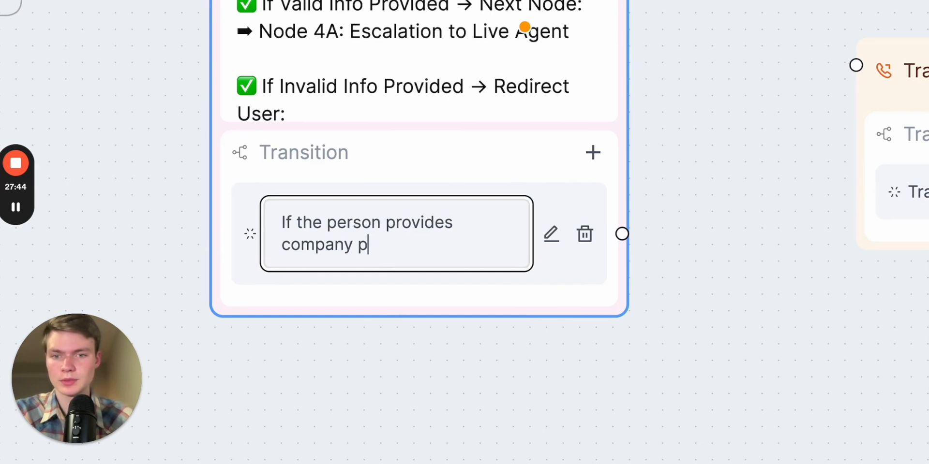
{"action": "key", "text": "BackSpace"}
{"action": "type", "text": "ID and locati"}
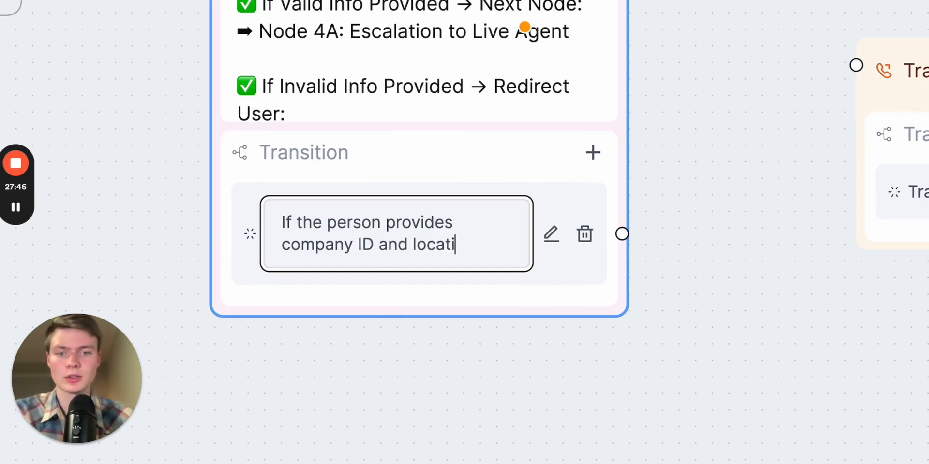
{"action": "type", "text": "on"}
{"action": "right_click", "coordinate": [678, 287]}
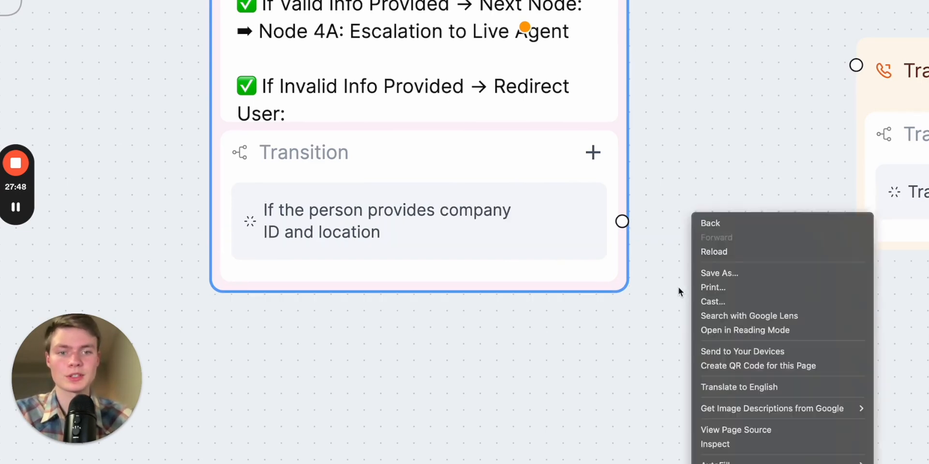
{"action": "left_click", "coordinate": [678, 287]}
Connect the "If the person provides company ID and location" transition to the Transfer Call node
{"action": "scroll", "coordinate": [639, 296], "scroll_direction": "down", "scroll_amount": 2}
{"action": "scroll", "coordinate": [639, 296], "scroll_direction": "down", "scroll_amount": 2}
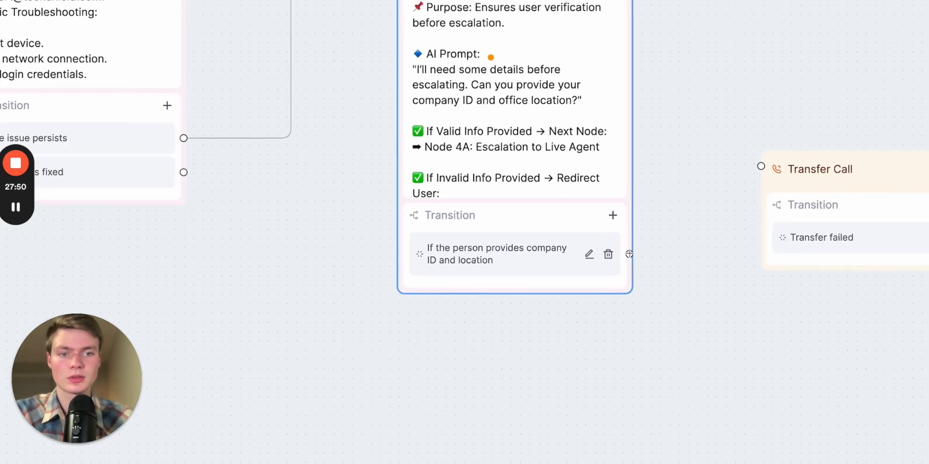
{"action": "left_click_drag", "start_coordinate": [629, 254], "coordinate": [757, 165]}
Add a second transition to Node 3A with the condition "If they fail to provide company ID and office location"
{"action": "scroll", "coordinate": [696, 268], "scroll_direction": "down", "scroll_amount": 2}
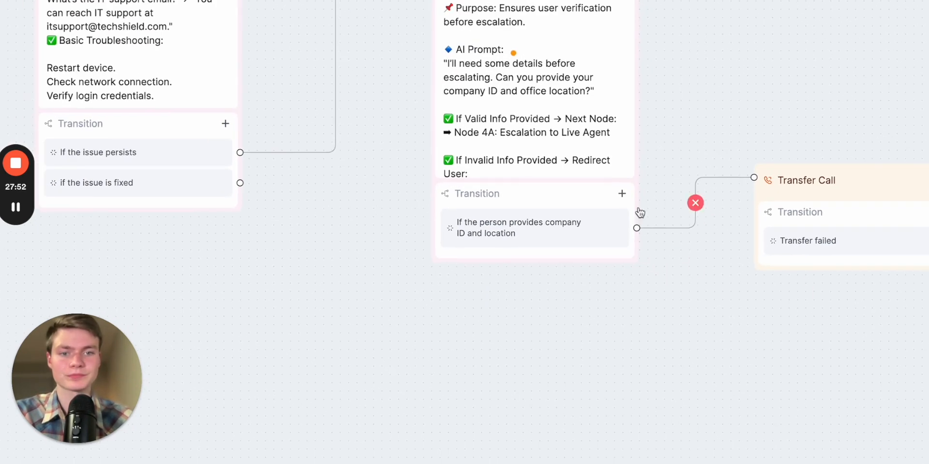
{"action": "left_click", "coordinate": [622, 194]}
{"action": "left_click", "coordinate": [604, 263]}
{"action": "key", "text": "ctrl+a"}
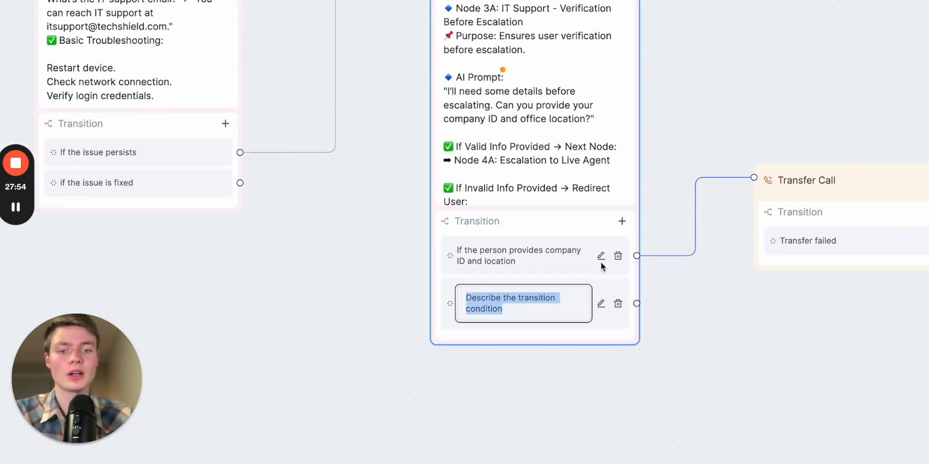
{"action": "type", "text": "If they fail to"}
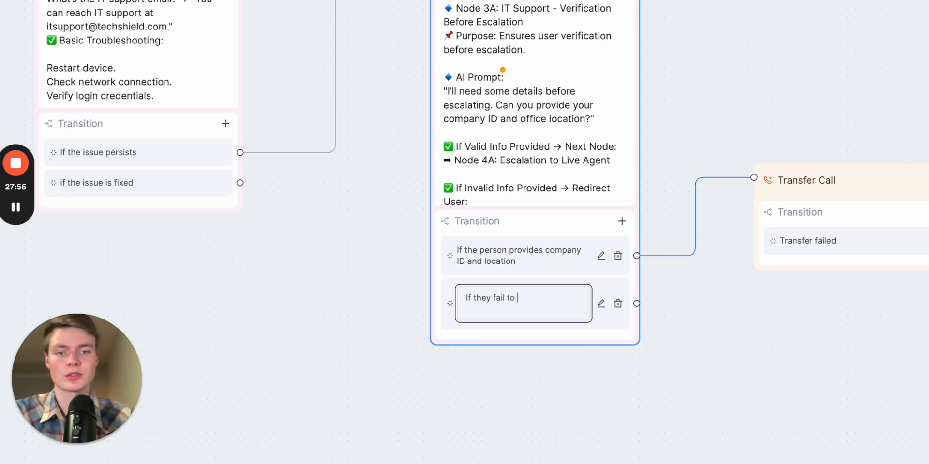
{"action": "type", "text": " provide compa"}
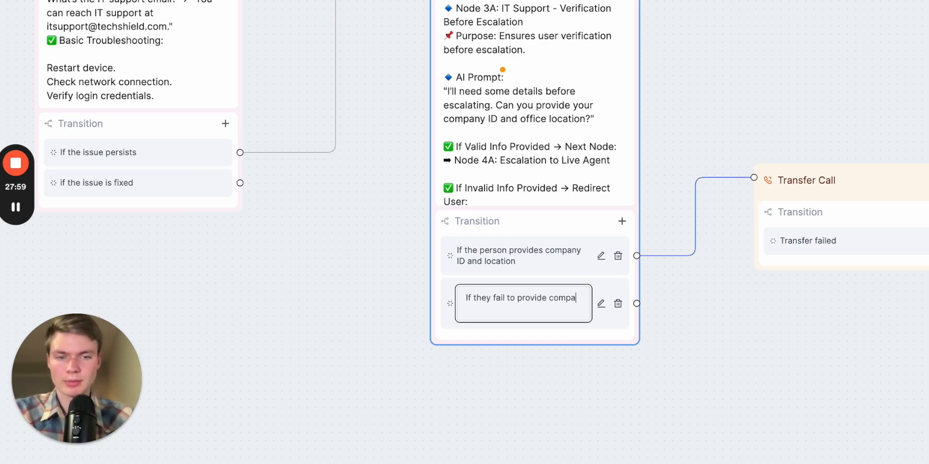
{"action": "type", "text": "ny "}
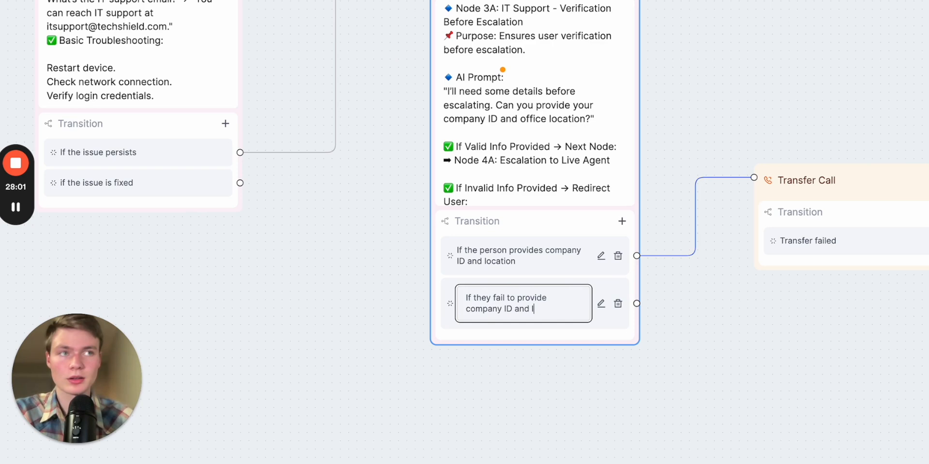
{"action": "type", "text": "ID and office location"}
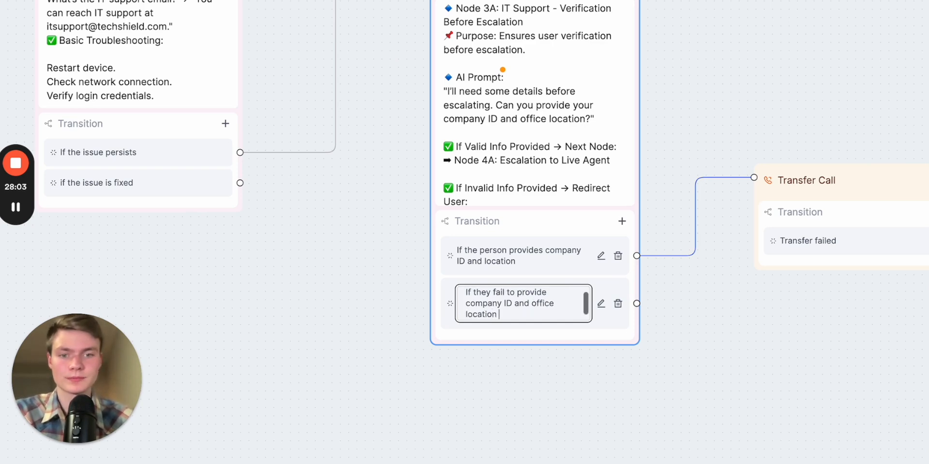
{"action": "left_click", "coordinate": [680, 342]}
{"action": "scroll", "coordinate": [742, 347], "scroll_direction": "down", "scroll_amount": 2}
{"action": "scroll", "coordinate": [742, 347], "scroll_direction": "down", "scroll_amount": 2}
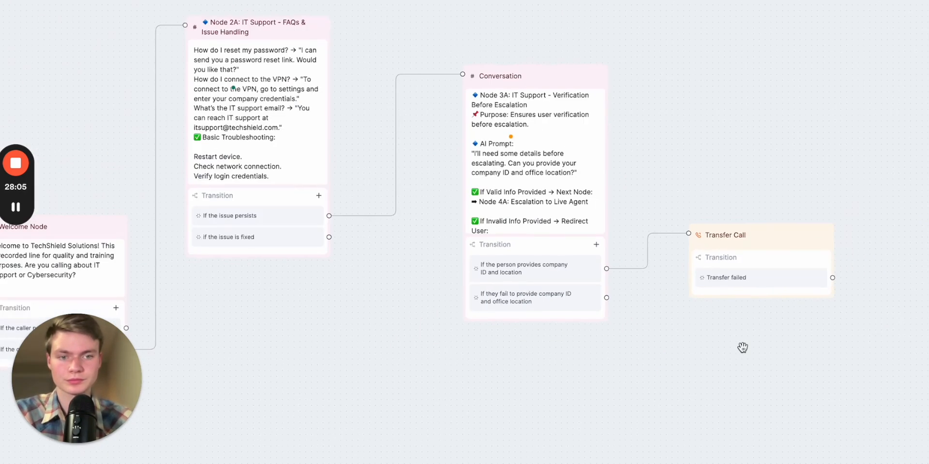
{"action": "left_click_drag", "start_coordinate": [742, 348], "coordinate": [541, 259]}
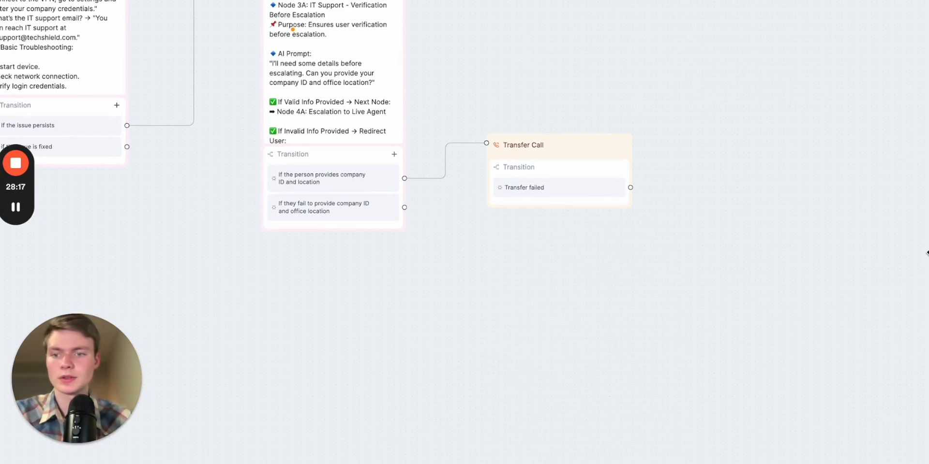
{"action": "scroll", "coordinate": [902, 180], "scroll_direction": "up", "scroll_amount": 5}
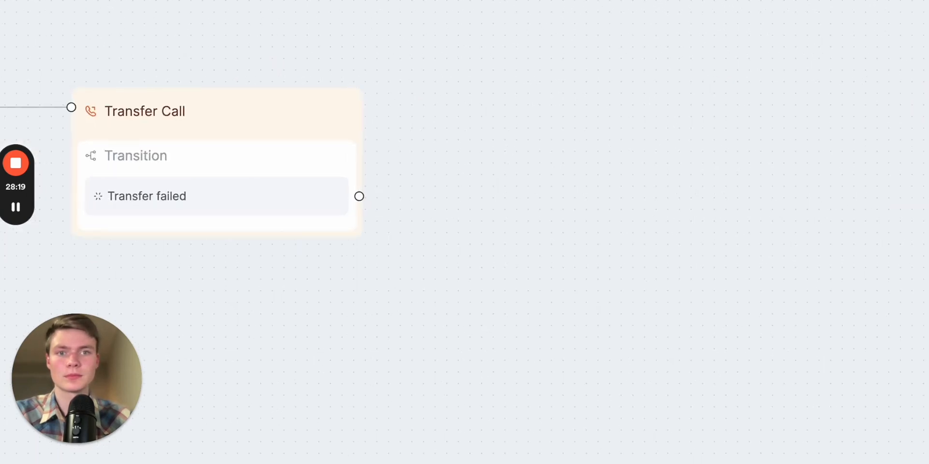
{"action": "scroll", "coordinate": [586, 151], "scroll_direction": "down", "scroll_amount": 5}
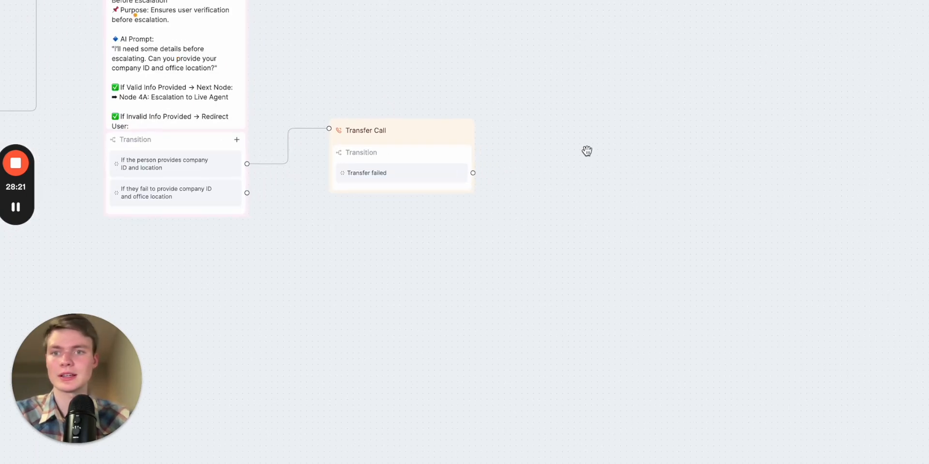
{"action": "scroll", "coordinate": [586, 151], "scroll_direction": "left", "scroll_amount": 5}
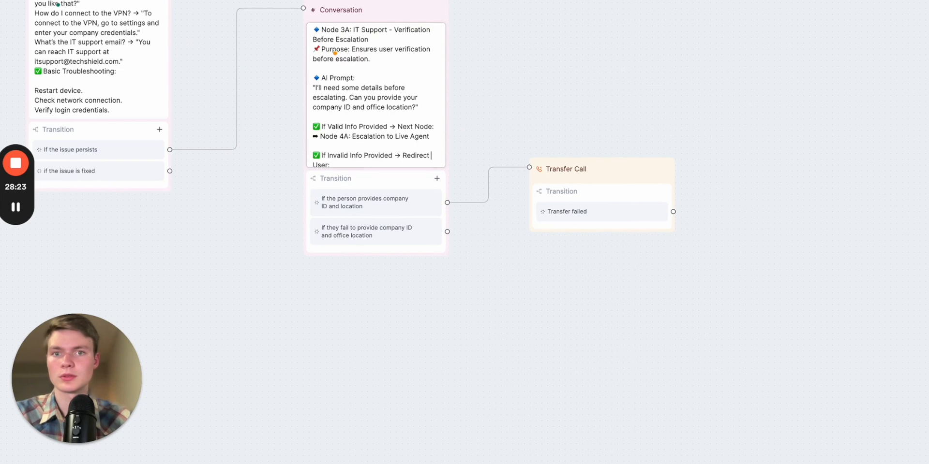
{"action": "key", "text": "super+r"}
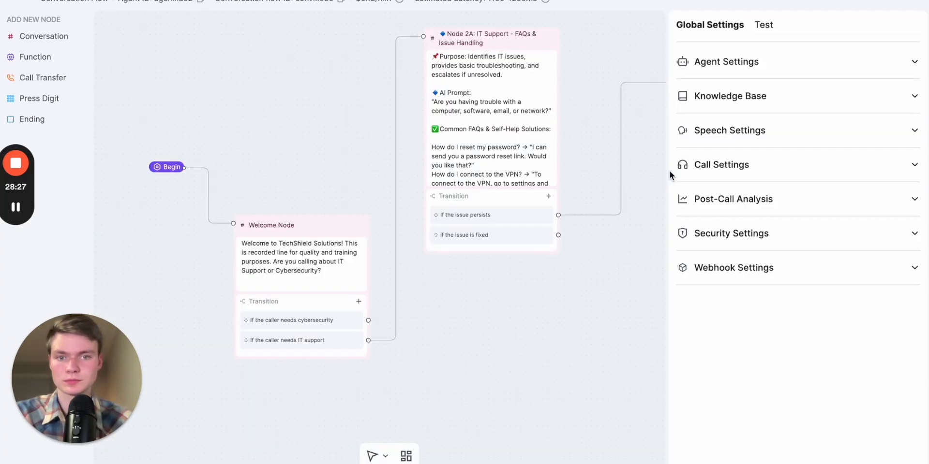
{"action": "scroll", "coordinate": [559, 306], "scroll_direction": "right", "scroll_amount": 10}
{"action": "scroll", "coordinate": [290, 310], "scroll_direction": "down", "scroll_amount": 1}
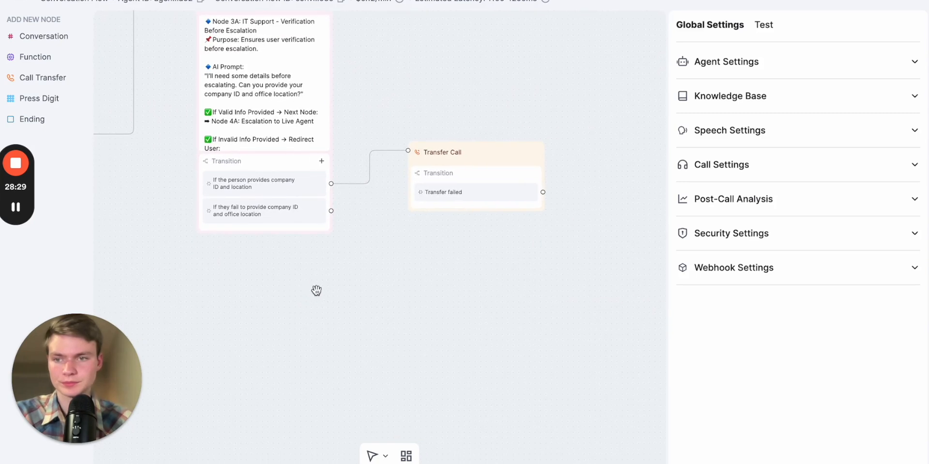
Add a Conversation node below Transfer Call and paste a prompt apologising for the missing company ID or location and referring callers to HR by e-mail
{"action": "left_click", "coordinate": [38, 37]}
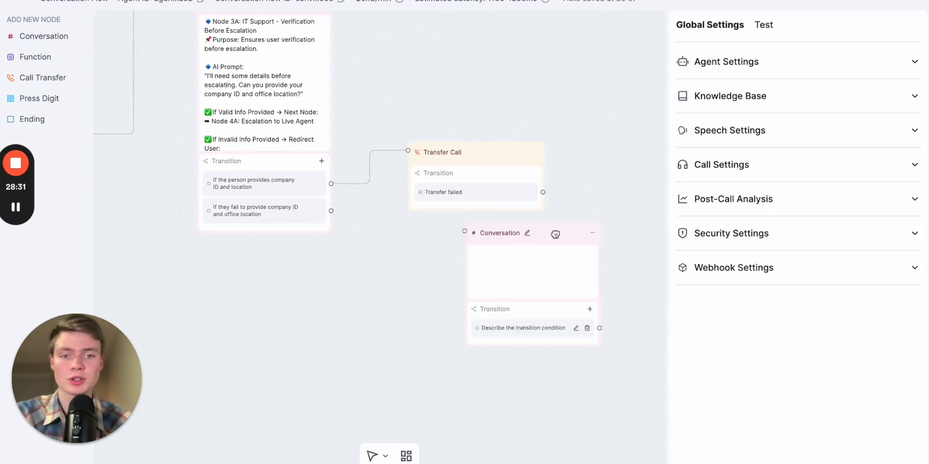
{"action": "left_click_drag", "start_coordinate": [567, 234], "coordinate": [459, 257]}
{"action": "left_click", "coordinate": [497, 251]}
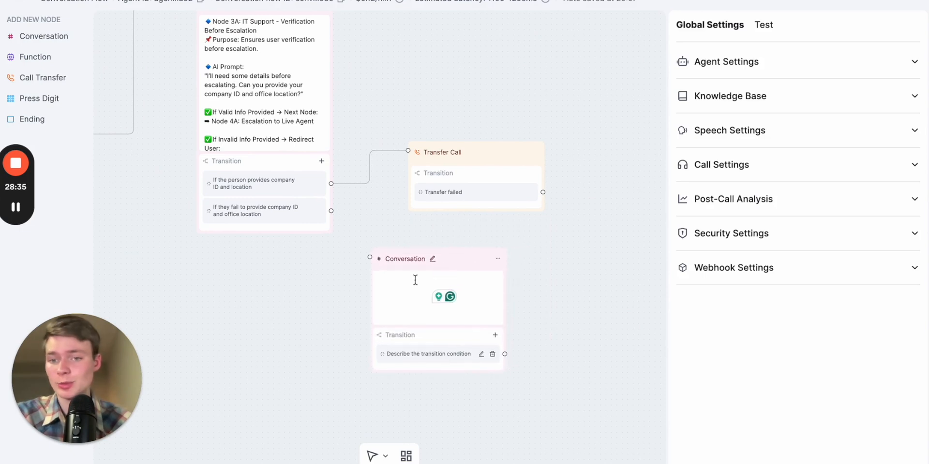
{"action": "left_click", "coordinate": [408, 285]}
{"action": "key", "text": "ctrl+v"}
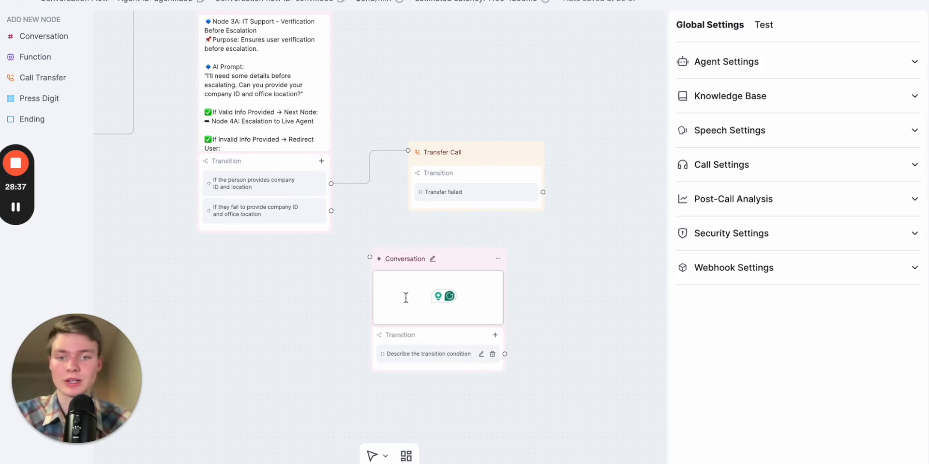
{"action": "left_click", "coordinate": [410, 303]}
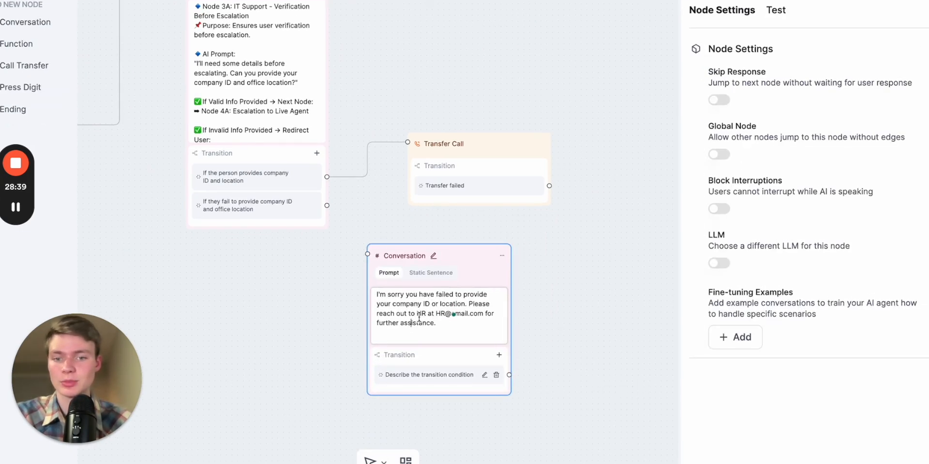
{"action": "left_click", "coordinate": [656, 328]}
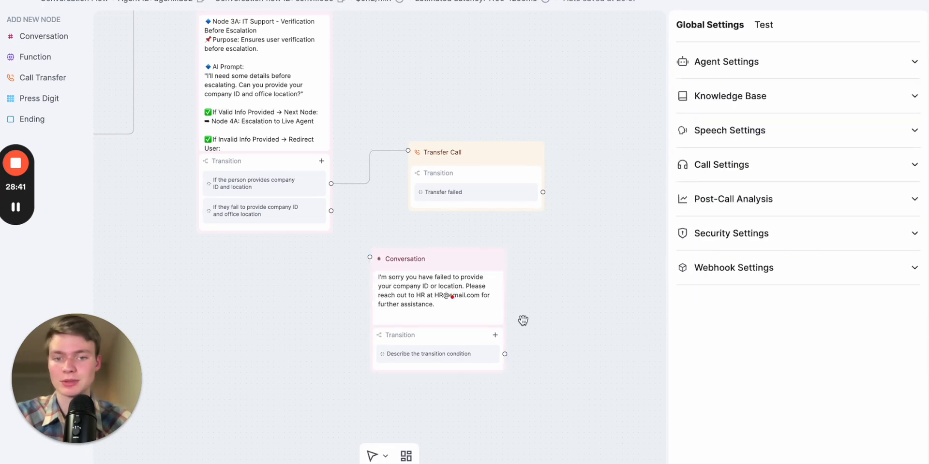
Move the new node slightly up and switch its content to Static Sentence
{"action": "scroll", "coordinate": [528, 323], "scroll_direction": "up", "scroll_amount": 5}
{"action": "scroll", "coordinate": [530, 324], "scroll_direction": "down", "scroll_amount": 6}
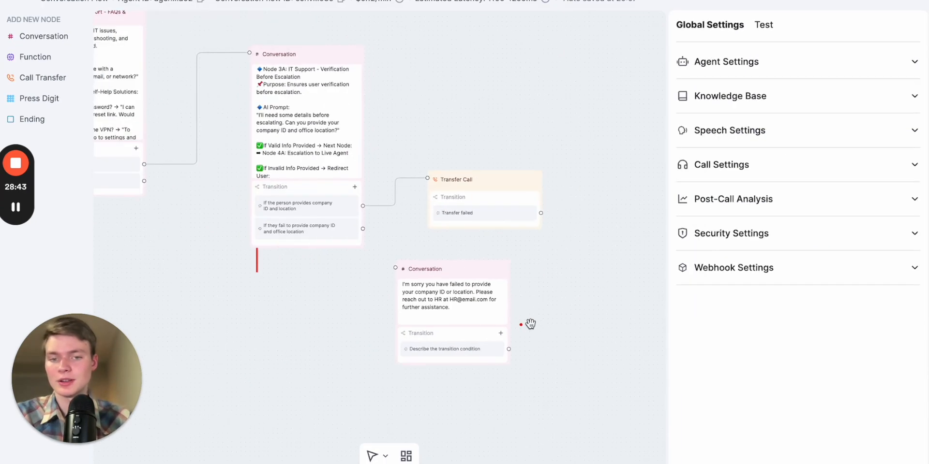
{"action": "scroll", "coordinate": [547, 286], "scroll_direction": "up", "scroll_amount": 4}
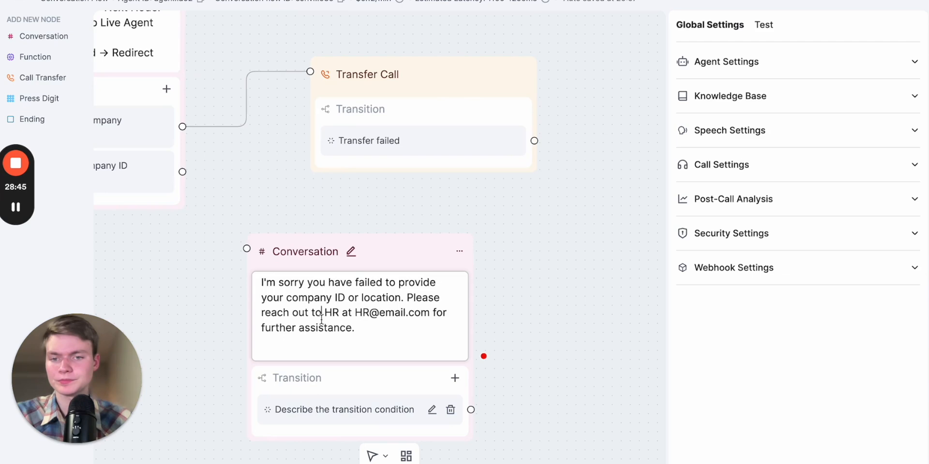
{"action": "left_click_drag", "start_coordinate": [304, 256], "coordinate": [341, 235]}
{"action": "left_click", "coordinate": [341, 270]}
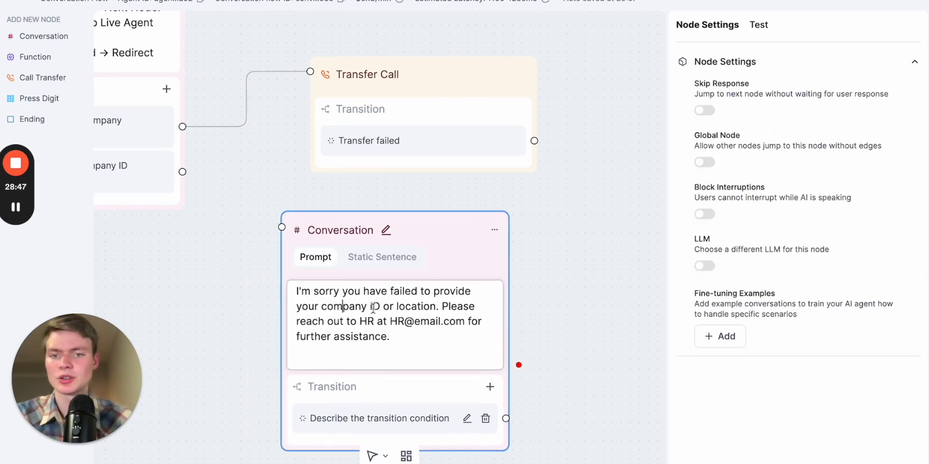
Connect the "If they fail to provide company ID and office location" transition to the new node
{"action": "scroll", "coordinate": [608, 297], "scroll_direction": "down", "scroll_amount": 3}
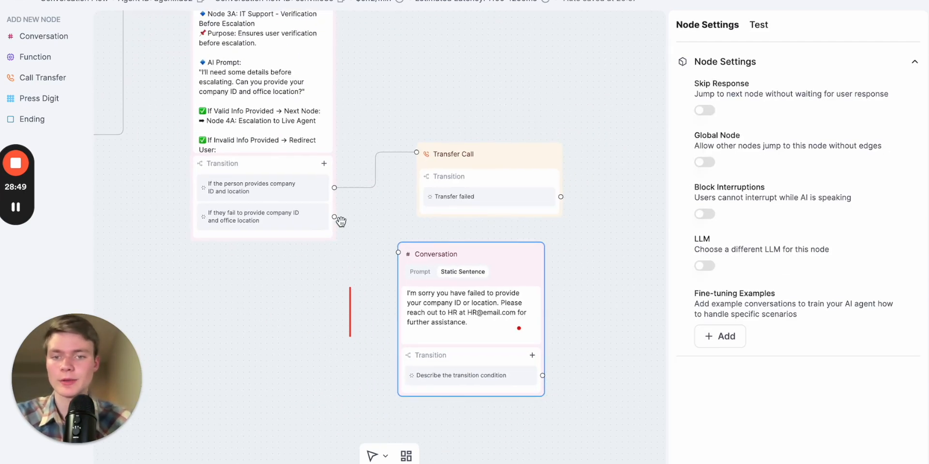
{"action": "left_click_drag", "start_coordinate": [334, 217], "coordinate": [398, 252]}
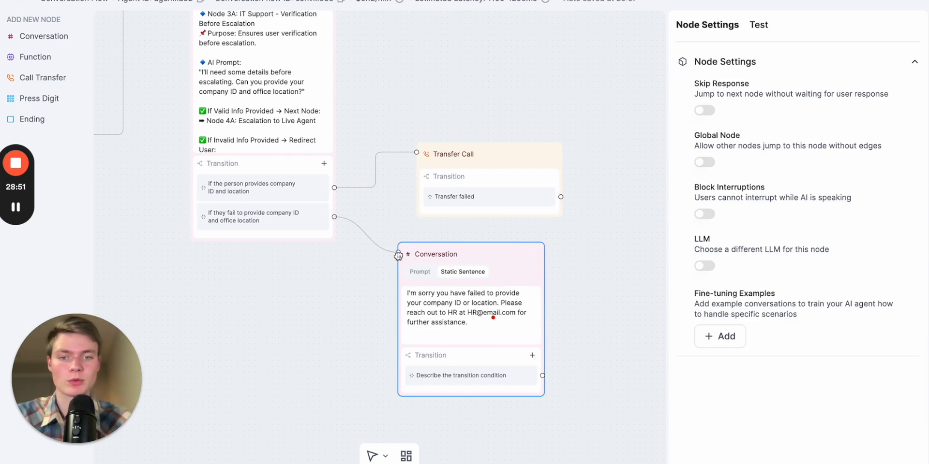
{"action": "left_click_drag", "start_coordinate": [614, 300], "coordinate": [602, 239]}
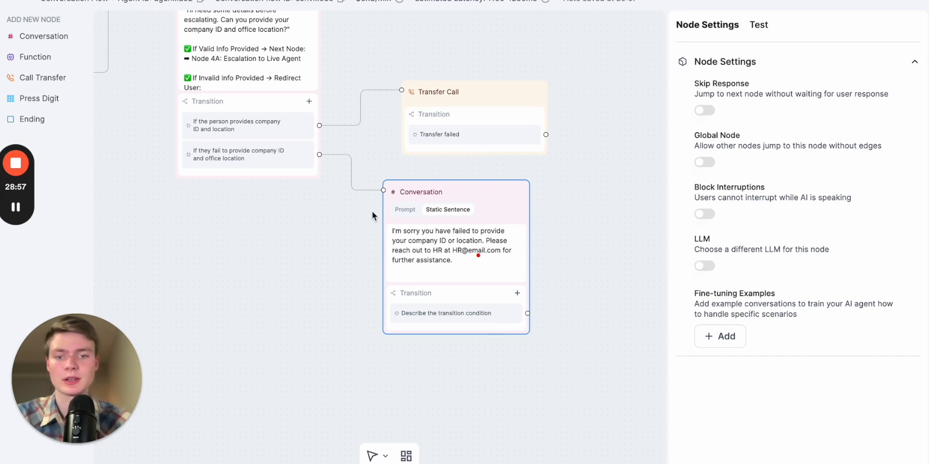
Enable Skip Response on the new HR referral node
{"action": "left_click", "coordinate": [703, 110]}
{"action": "scroll", "coordinate": [532, 262], "scroll_direction": "right", "scroll_amount": 3}
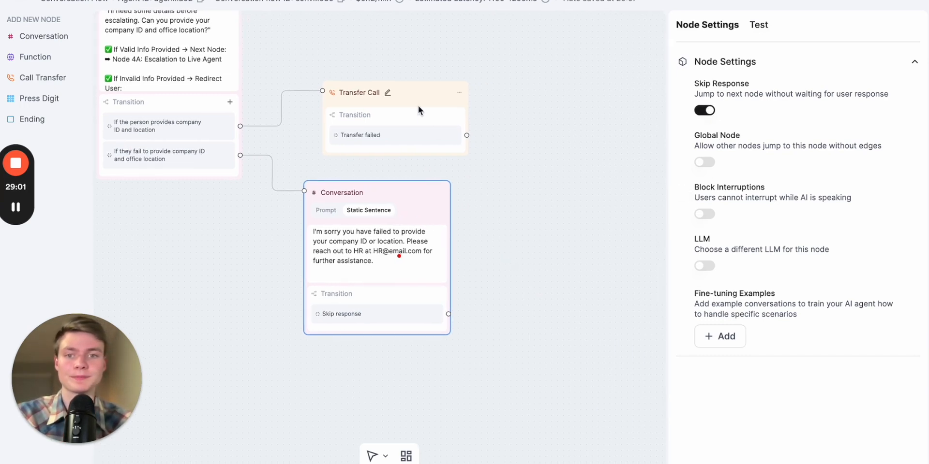
{"action": "scroll", "coordinate": [512, 242], "scroll_direction": "right", "scroll_amount": 3}
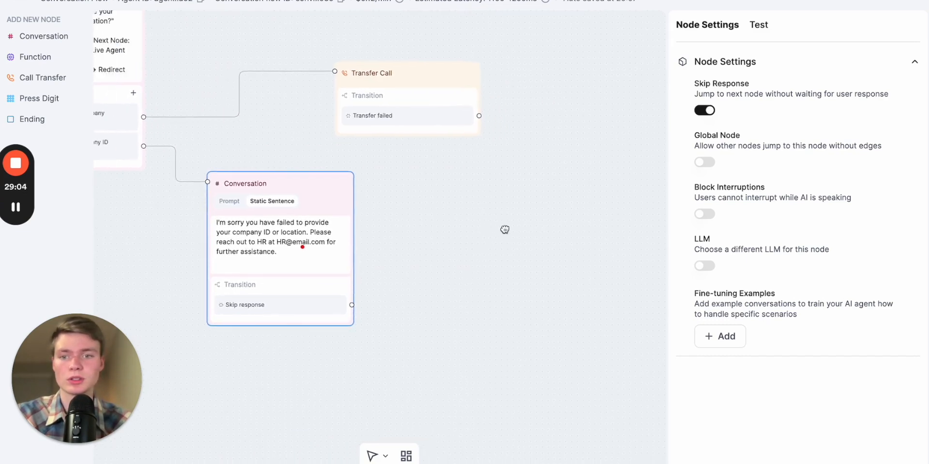
Add a Conversation node beside the HR referral node and paste the text "Is there anything else you need assistance with today?"
{"action": "scroll", "coordinate": [504, 230], "scroll_direction": "left", "scroll_amount": 2}
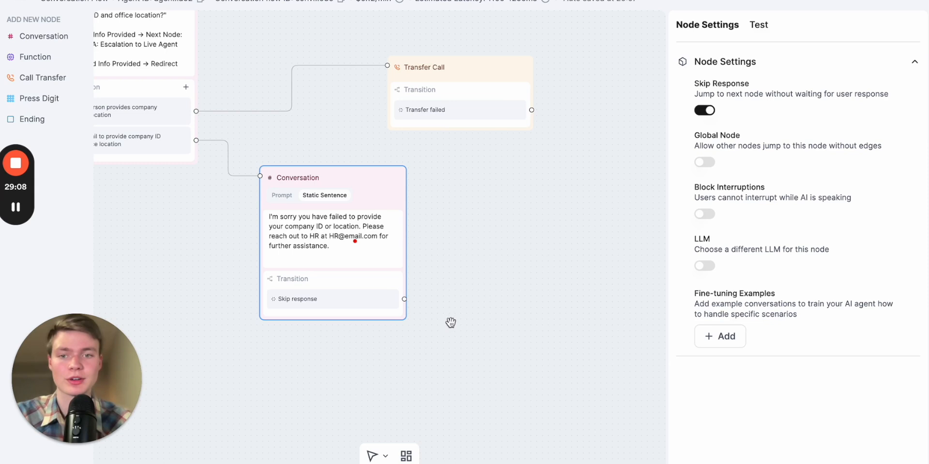
{"action": "left_click_drag", "start_coordinate": [365, 398], "coordinate": [592, 270]}
{"action": "scroll", "coordinate": [488, 298], "scroll_direction": "down", "scroll_amount": 3}
{"action": "scroll", "coordinate": [489, 298], "scroll_direction": "down", "scroll_amount": 3}
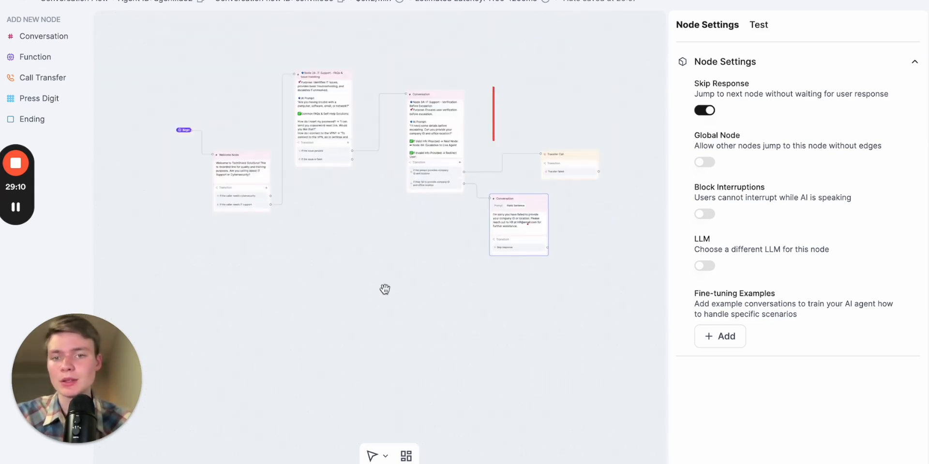
{"action": "left_click_drag", "start_coordinate": [384, 288], "coordinate": [454, 315]}
{"action": "scroll", "coordinate": [340, 248], "scroll_direction": "up", "scroll_amount": 5}
{"action": "scroll", "coordinate": [340, 248], "scroll_direction": "up", "scroll_amount": 3}
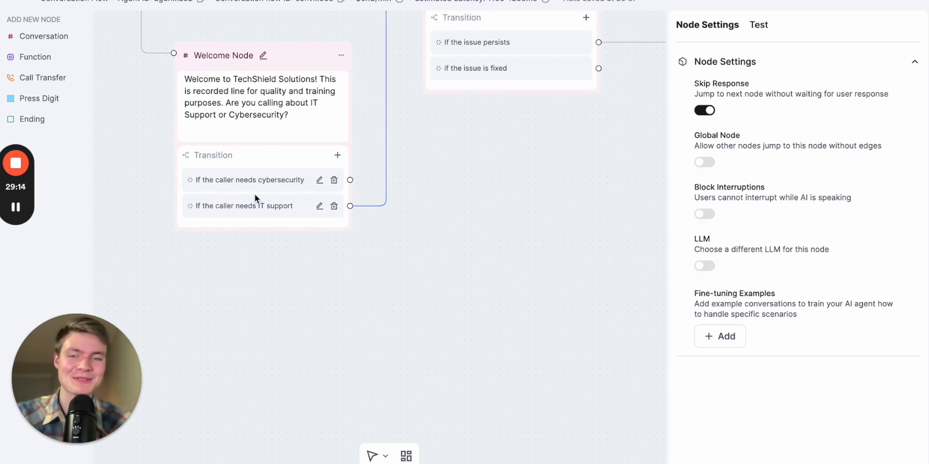
{"action": "left_click_drag", "start_coordinate": [530, 257], "coordinate": [314, 277]}
{"action": "left_click_drag", "start_coordinate": [474, 275], "coordinate": [193, 275]}
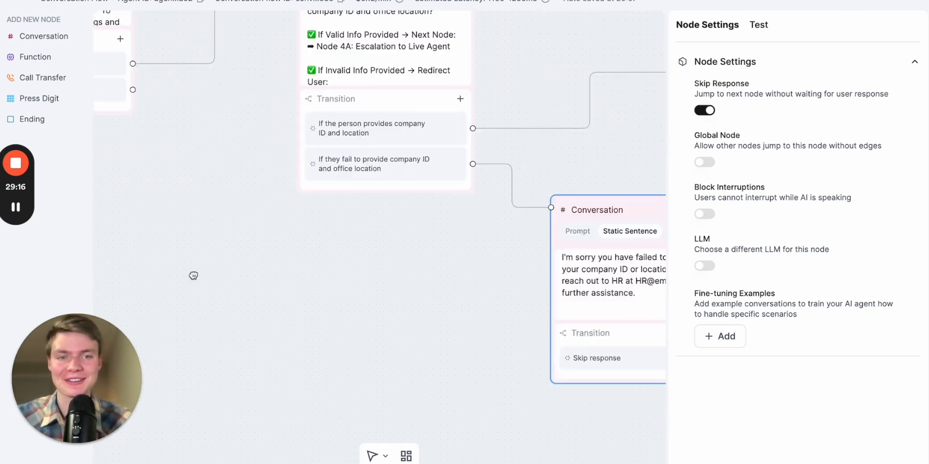
{"action": "left_click_drag", "start_coordinate": [421, 295], "coordinate": [99, 294]}
{"action": "left_click_drag", "start_coordinate": [643, 279], "coordinate": [538, 280]}
{"action": "scroll", "coordinate": [503, 275], "scroll_direction": "down", "scroll_amount": 4}
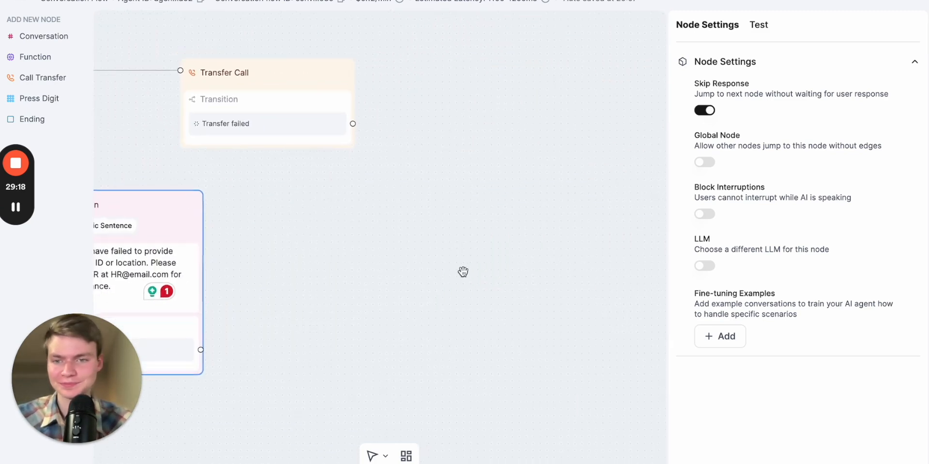
{"action": "left_click_drag", "start_coordinate": [368, 169], "coordinate": [436, 165]}
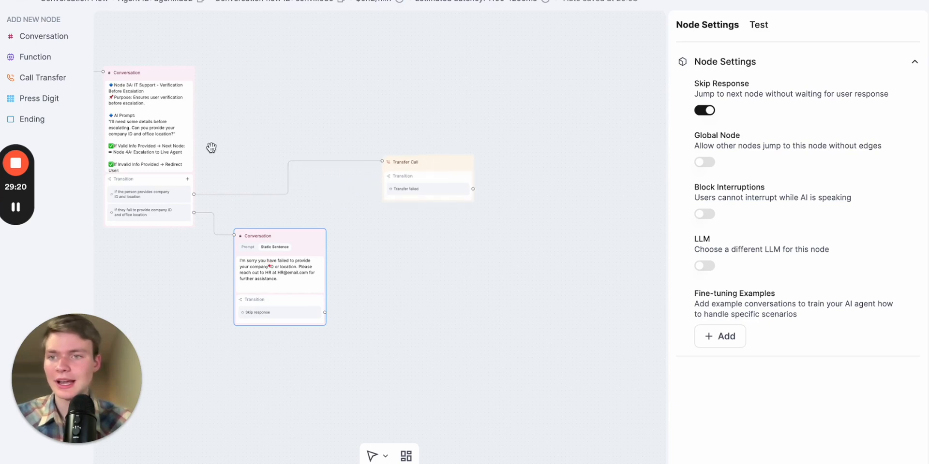
{"action": "left_click", "coordinate": [36, 37]}
{"action": "left_click_drag", "start_coordinate": [529, 236], "coordinate": [434, 270]}
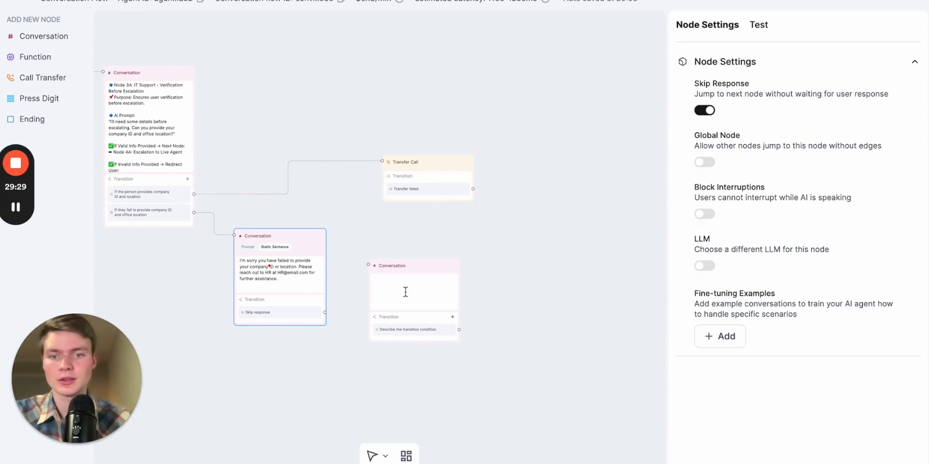
{"action": "left_click", "coordinate": [406, 291]}
{"action": "type", "text": "Is there anything else you need assistance with today?"}
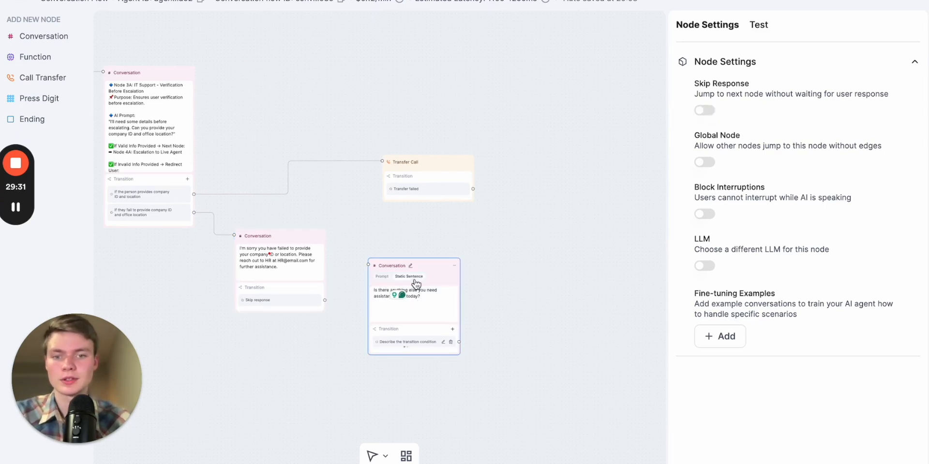
Add an Ending node and place the End Call node so the new node's transition leads to it
{"action": "left_click", "coordinate": [493, 299]}
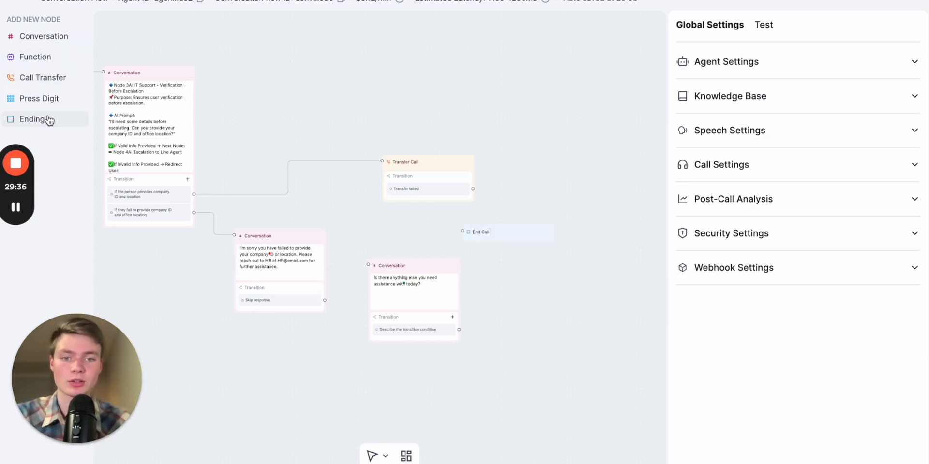
{"action": "scroll", "coordinate": [486, 324], "scroll_direction": "up", "scroll_amount": 5}
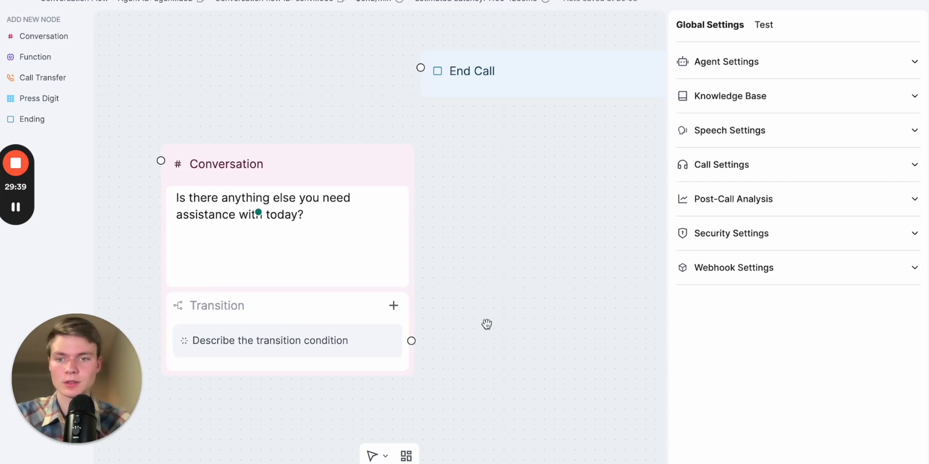
{"action": "left_click_drag", "start_coordinate": [535, 87], "coordinate": [615, 355]}
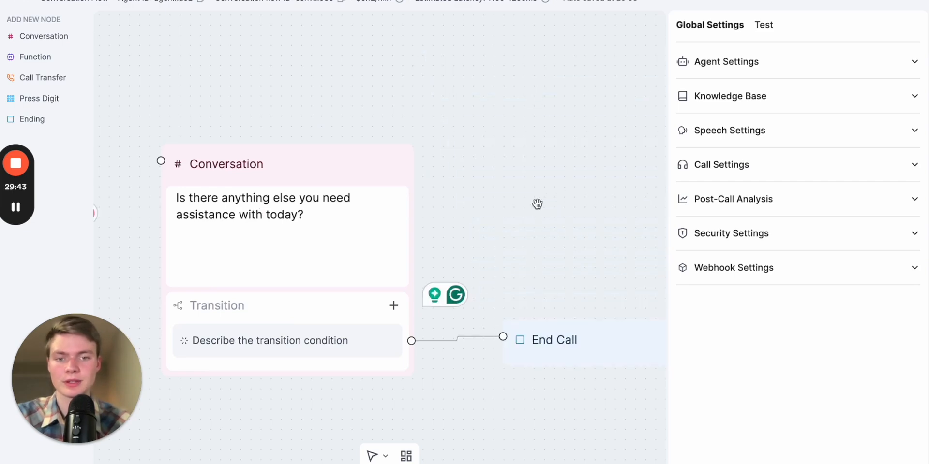
Set the new node's first transition condition to "If they require no further assistance"
{"action": "scroll", "coordinate": [564, 143], "scroll_direction": "down", "scroll_amount": 3}
{"action": "left_click", "coordinate": [471, 216]}
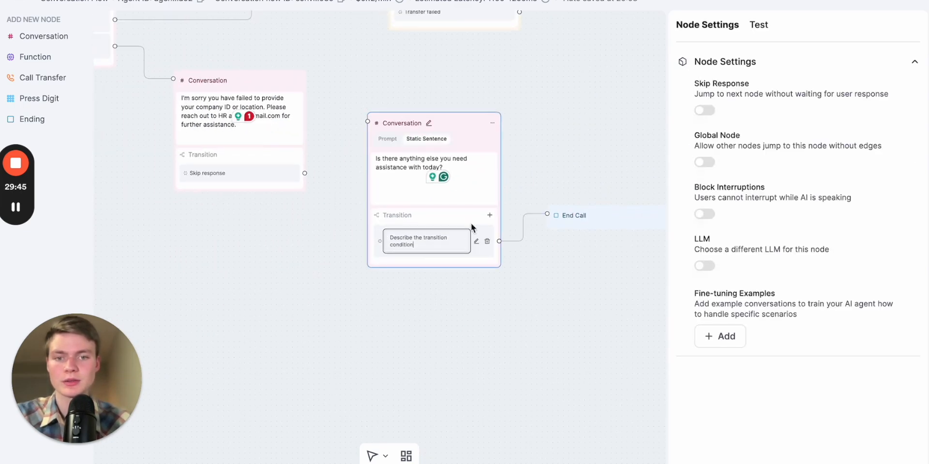
{"action": "left_click", "coordinate": [475, 241]}
{"action": "left_click", "coordinate": [477, 235]}
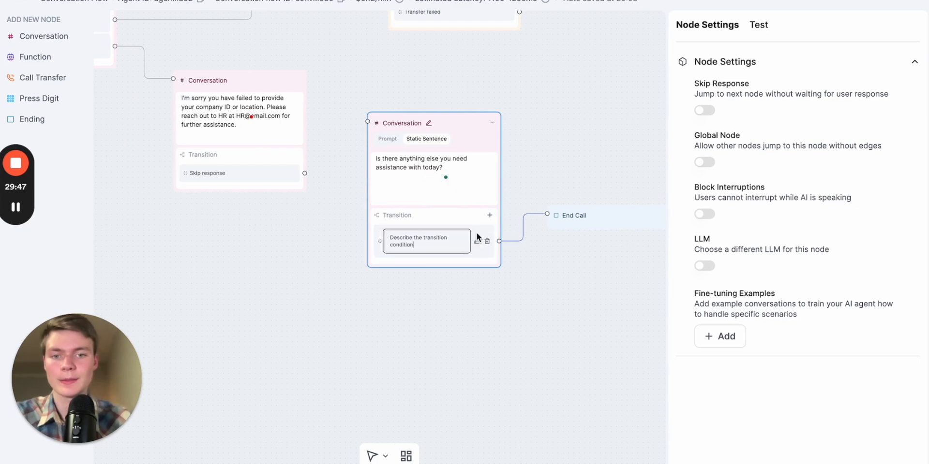
{"action": "key", "text": "ctrl+a"}
{"action": "type", "text": "If"}
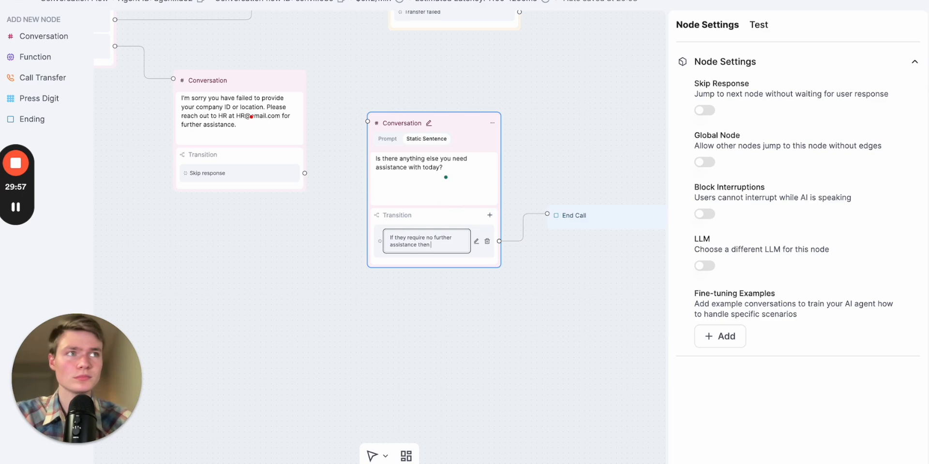
{"action": "key", "text": "BackSpace"}
{"action": "key", "text": "BackSpace"}
{"action": "key", "text": "BackSpace"}
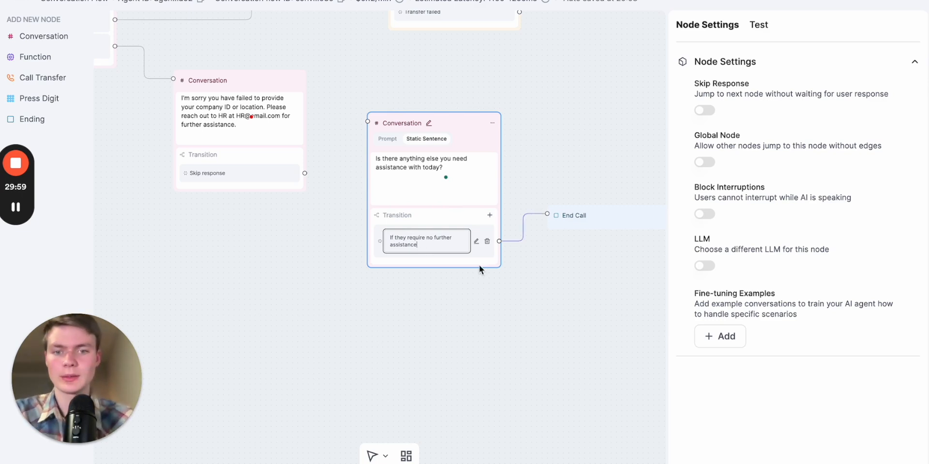
{"action": "key", "text": "Return"}
Add a second transition with the condition "If they require further assistance"
{"action": "left_click", "coordinate": [489, 216]}
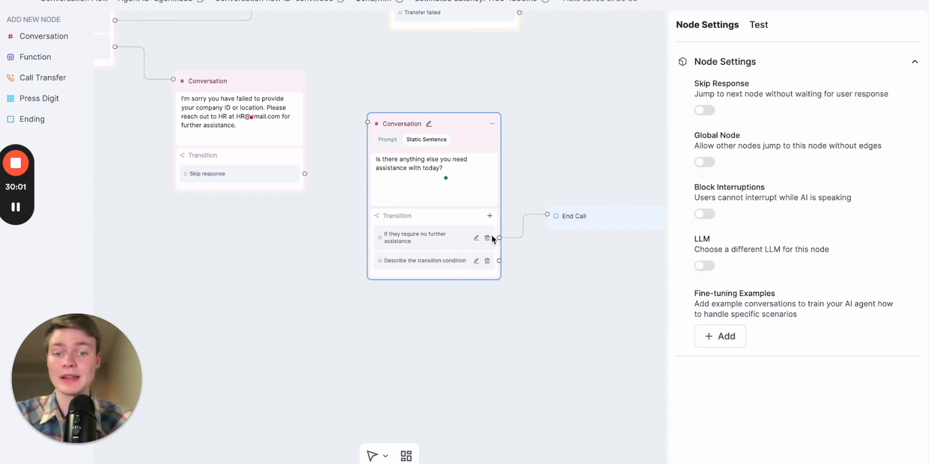
{"action": "left_click", "coordinate": [476, 268]}
{"action": "key", "text": "ctrl+a"}
{"action": "key", "text": "BackSpace"}
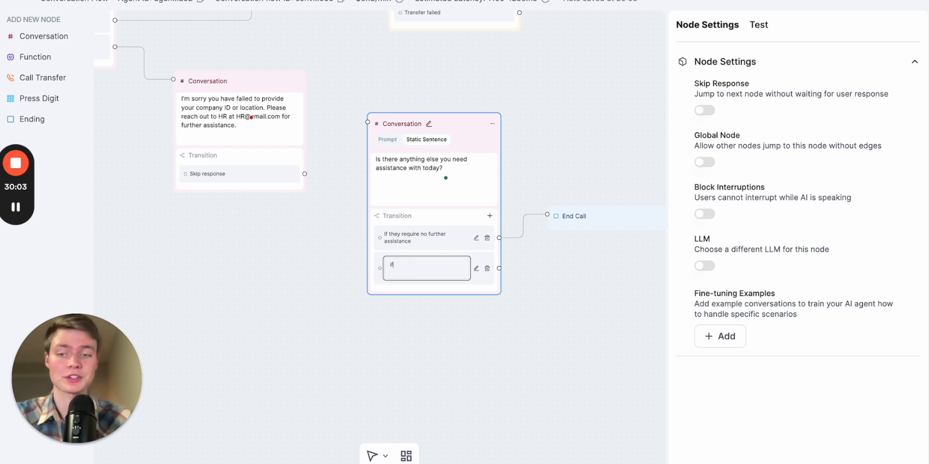
{"action": "type", "text": "If they require fu"}
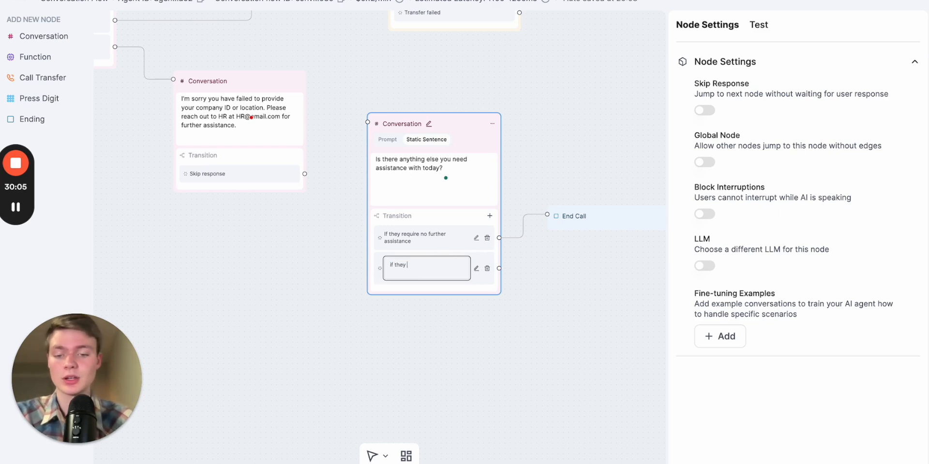
{"action": "type", "text": "rther assistance"}
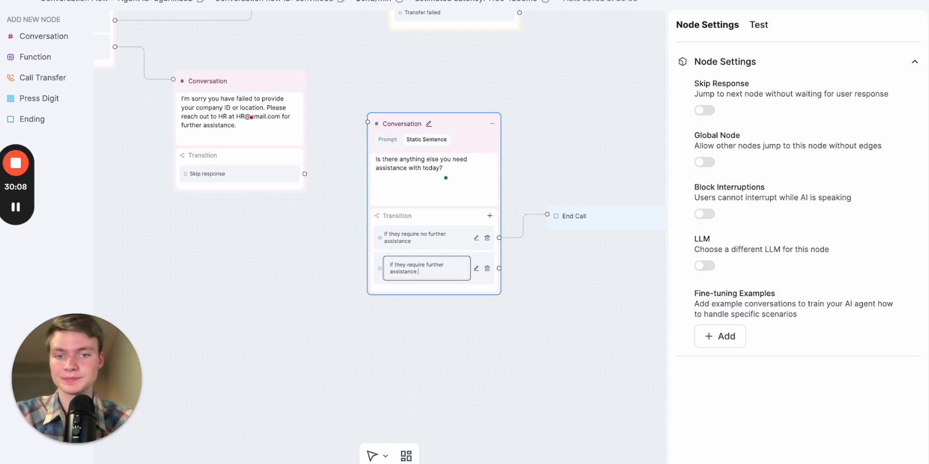
{"action": "key", "text": "Return"}
Connect the "If they require further assistance" transition back to the Welcome Node
{"action": "scroll", "coordinate": [550, 384], "scroll_direction": "down", "scroll_amount": 5}
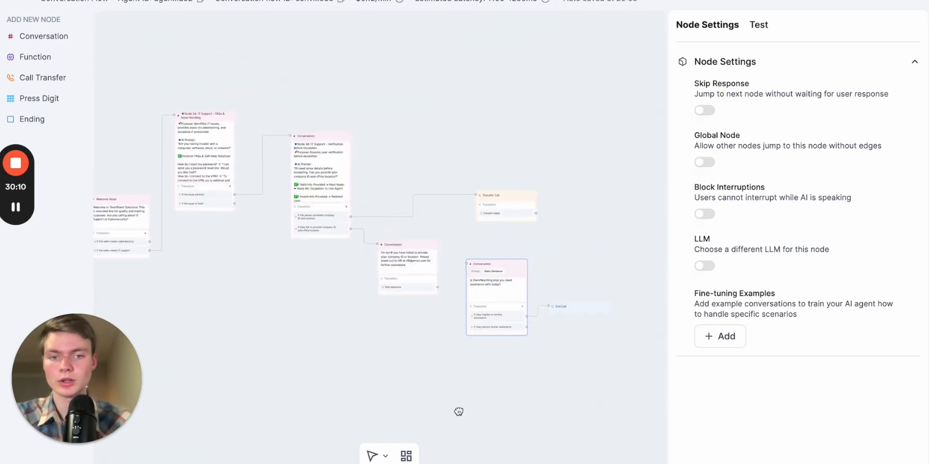
{"action": "left_click_drag", "start_coordinate": [458, 411], "coordinate": [528, 278]}
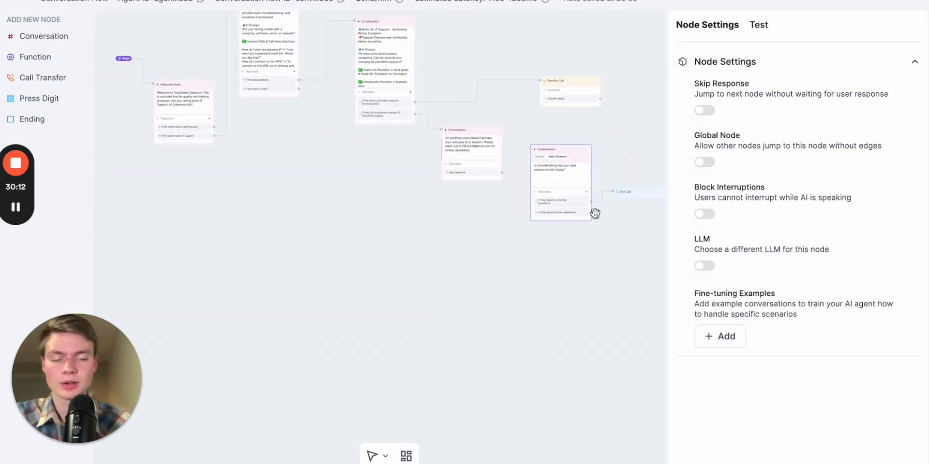
{"action": "scroll", "coordinate": [595, 213], "scroll_direction": "up", "scroll_amount": 5}
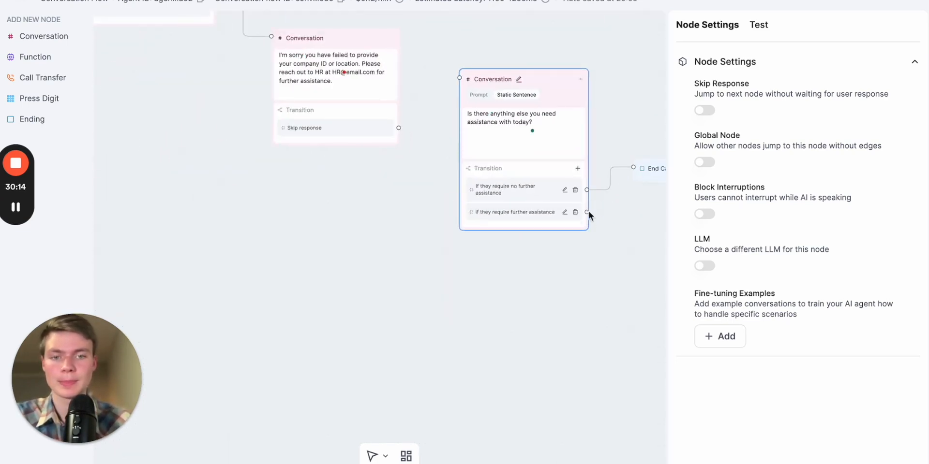
{"action": "left_click_drag", "start_coordinate": [587, 212], "coordinate": [305, 83]}
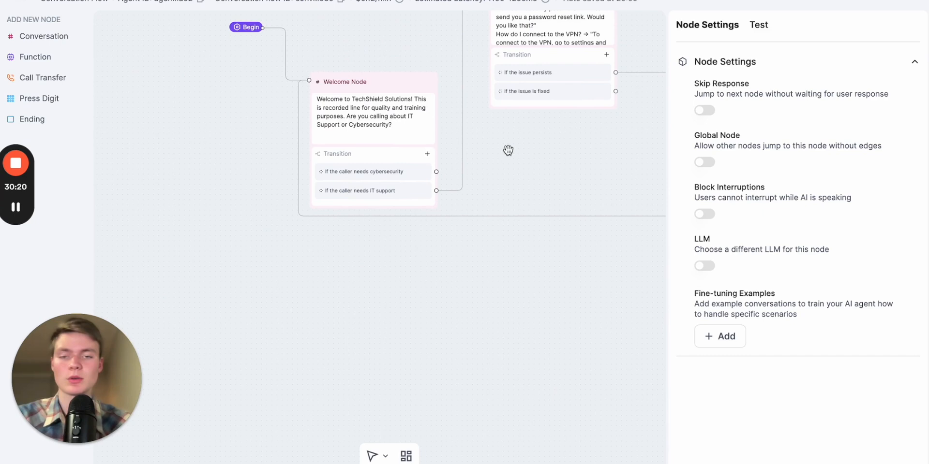
Tidy the layout by moving the follow-up node lower and the Transfer Call node closer to the verification node
{"action": "left_click_drag", "start_coordinate": [516, 154], "coordinate": [291, 199]}
{"action": "scroll", "coordinate": [420, 197], "scroll_direction": "down", "scroll_amount": 2}
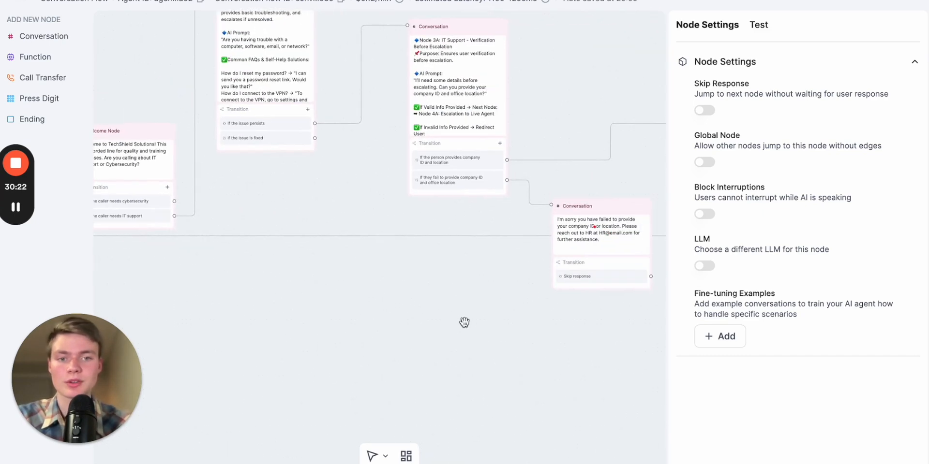
{"action": "left_click_drag", "start_coordinate": [465, 322], "coordinate": [263, 230]}
{"action": "left_click_drag", "start_coordinate": [364, 260], "coordinate": [477, 259]}
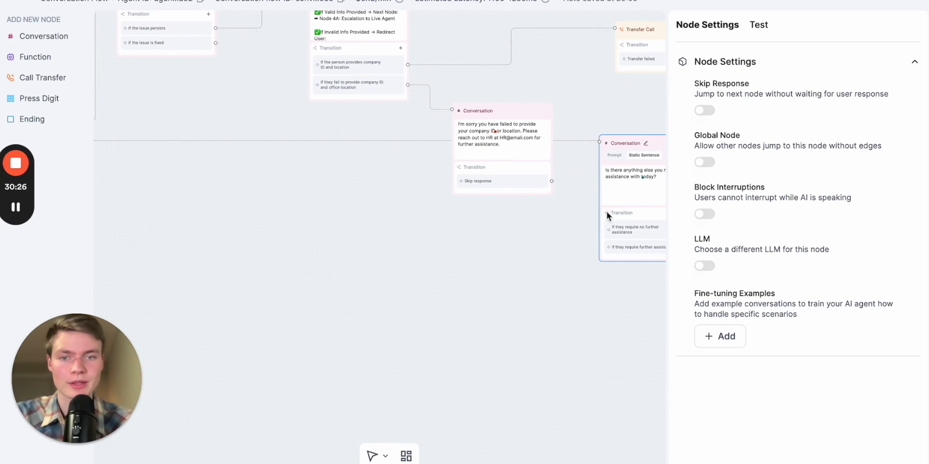
{"action": "left_click_drag", "start_coordinate": [543, 242], "coordinate": [451, 252]}
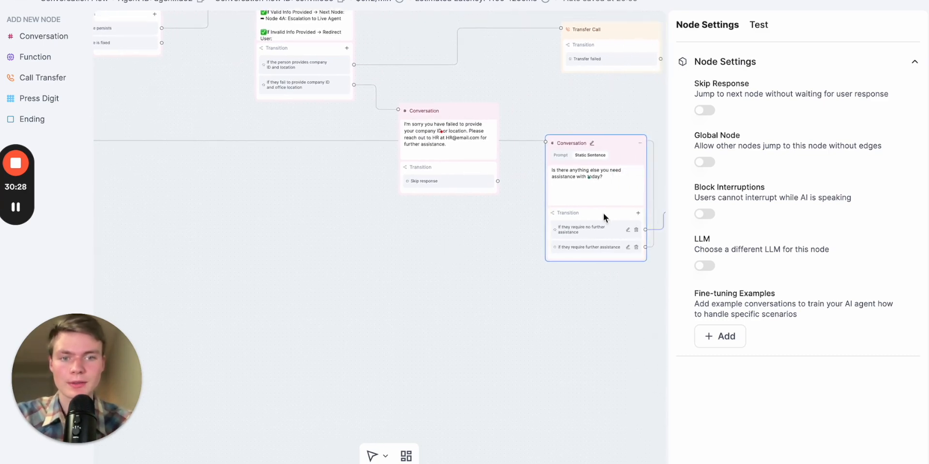
{"action": "left_click_drag", "start_coordinate": [605, 150], "coordinate": [578, 198]}
{"action": "left_click_drag", "start_coordinate": [422, 270], "coordinate": [433, 329]}
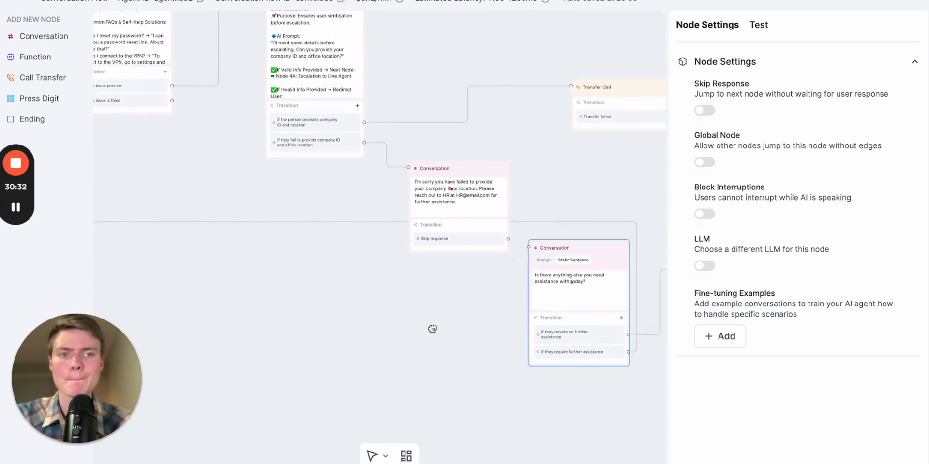
{"action": "left_click_drag", "start_coordinate": [484, 306], "coordinate": [472, 345]}
{"action": "left_click_drag", "start_coordinate": [588, 163], "coordinate": [556, 210]}
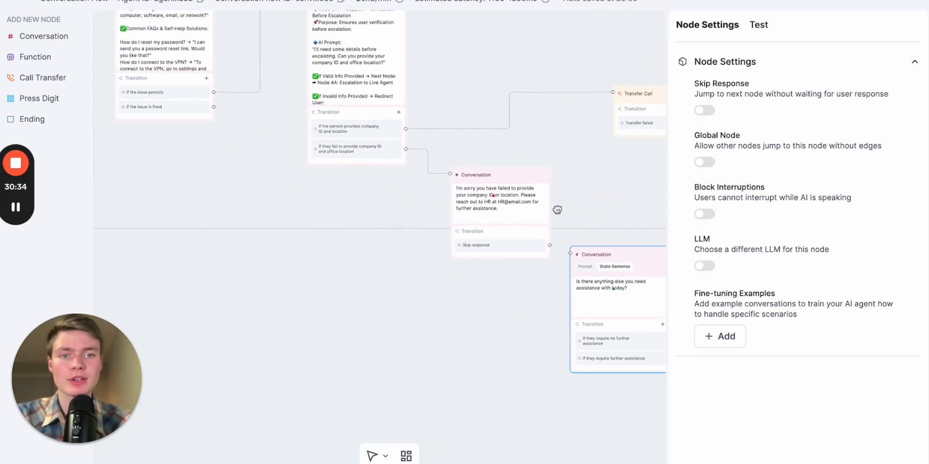
{"action": "left_click_drag", "start_coordinate": [642, 132], "coordinate": [511, 130]}
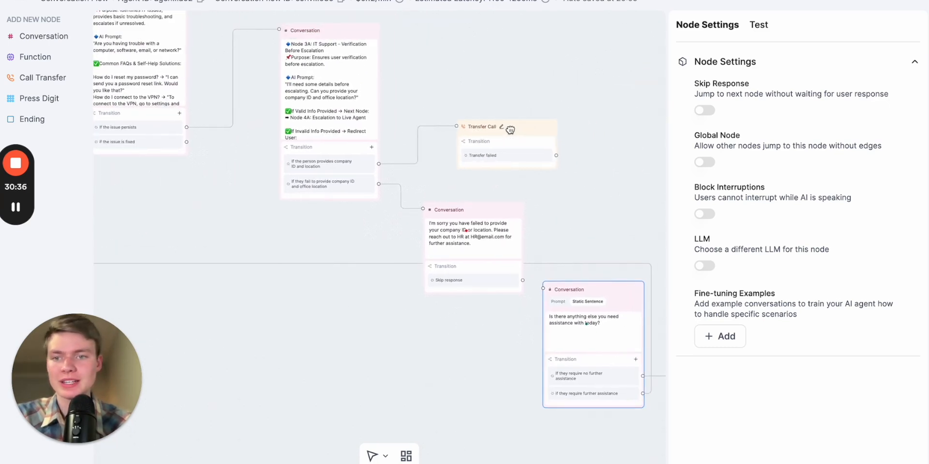
{"action": "left_click_drag", "start_coordinate": [311, 230], "coordinate": [407, 255]}
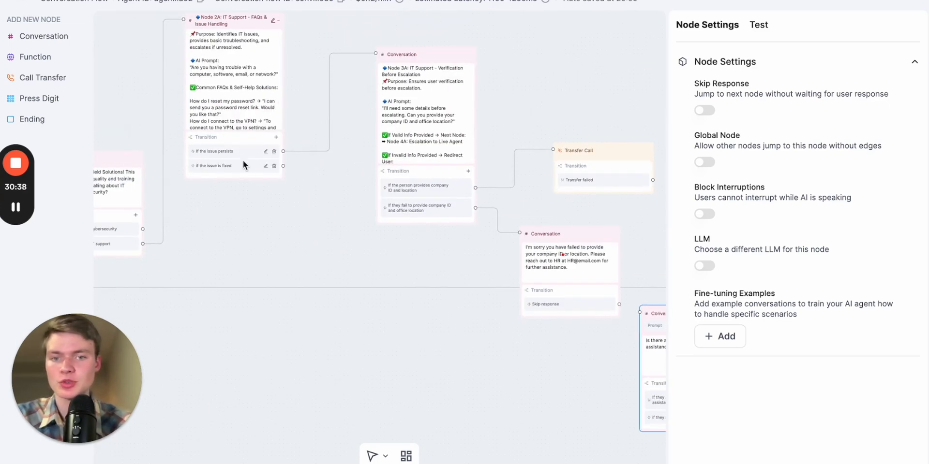
{"action": "left_click_drag", "start_coordinate": [587, 104], "coordinate": [538, 105]}
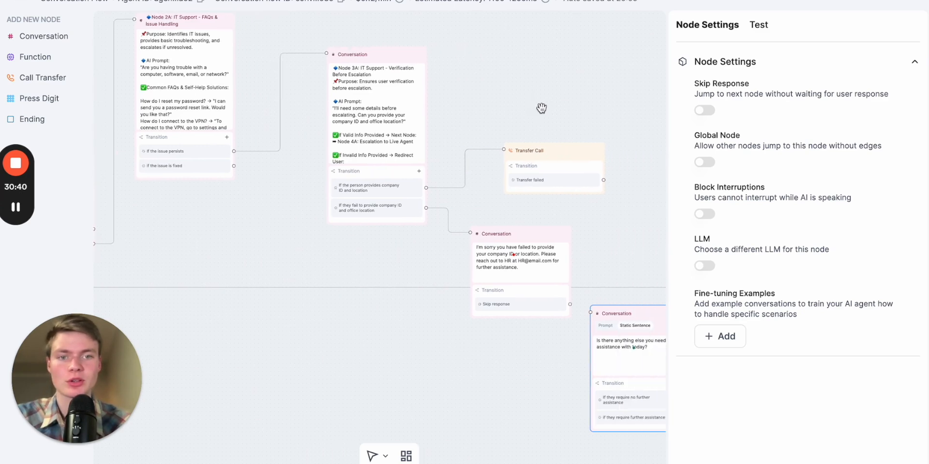
Open the Transfer Call node's settings and switch its destination from a static number to Dynamic Routing
{"action": "scroll", "coordinate": [562, 164], "scroll_direction": "up", "scroll_amount": 3}
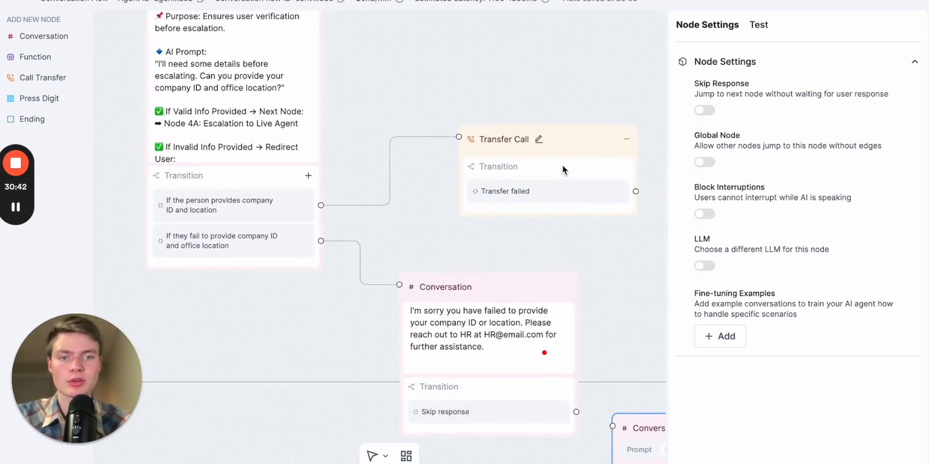
{"action": "left_click", "coordinate": [550, 139]}
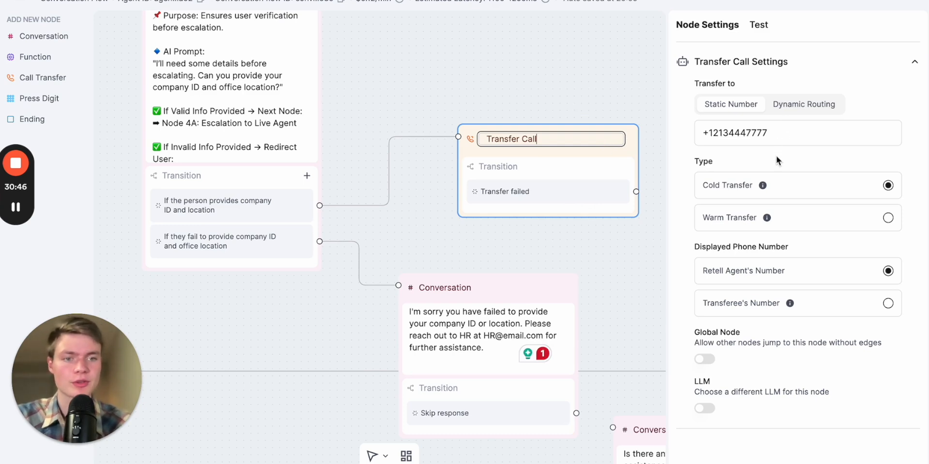
{"action": "left_click", "coordinate": [819, 239]}
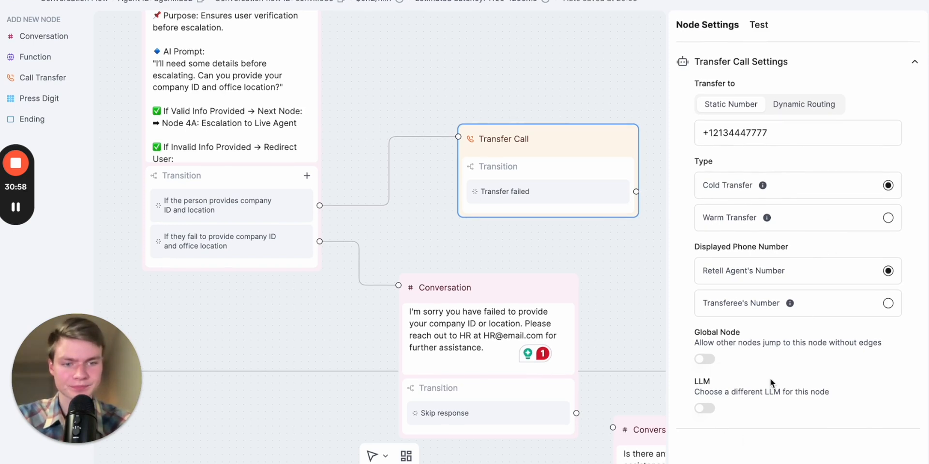
{"action": "left_click", "coordinate": [810, 109]}
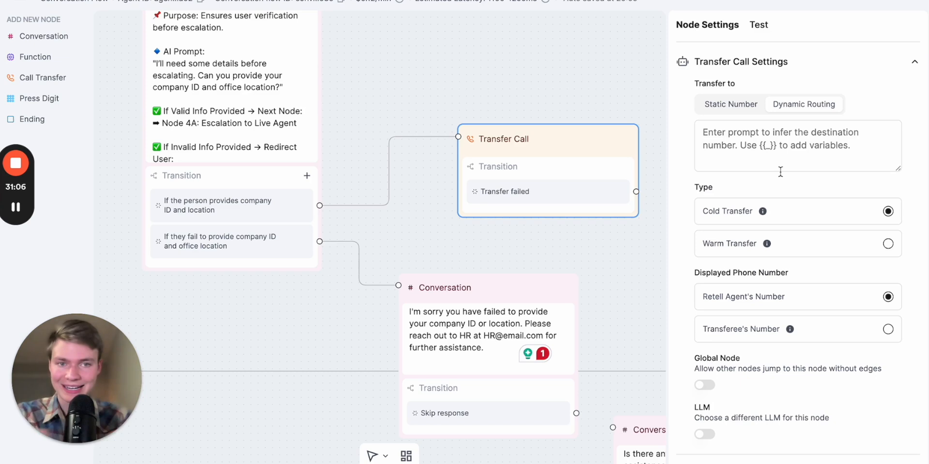
{"action": "left_click", "coordinate": [794, 140]}
{"action": "left_click", "coordinate": [745, 110]}
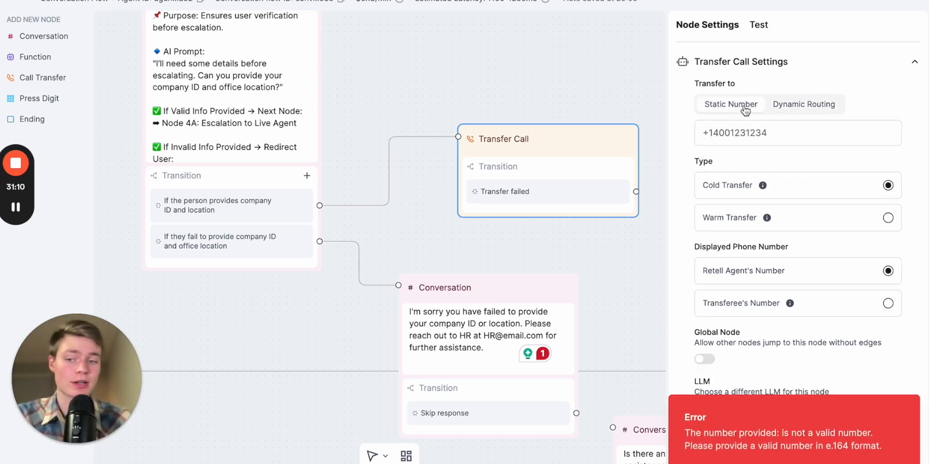
{"action": "left_click", "coordinate": [751, 130]}
{"action": "left_click", "coordinate": [740, 112]}
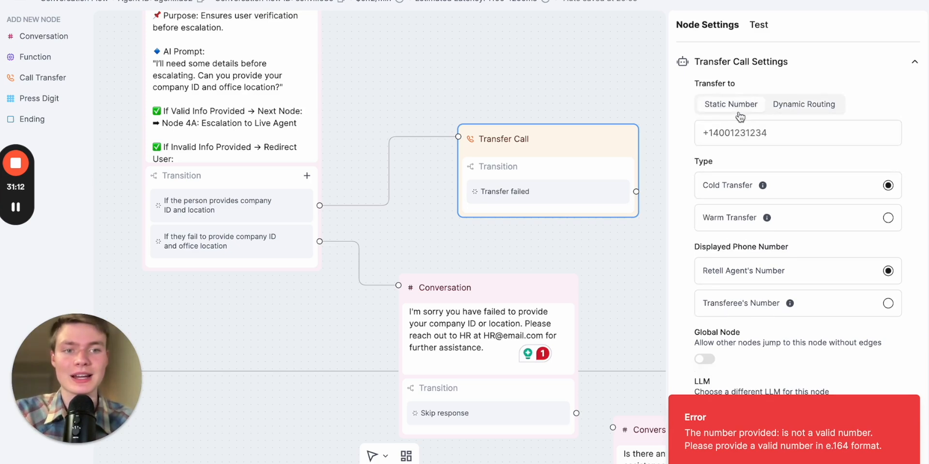
{"action": "left_click", "coordinate": [739, 113]}
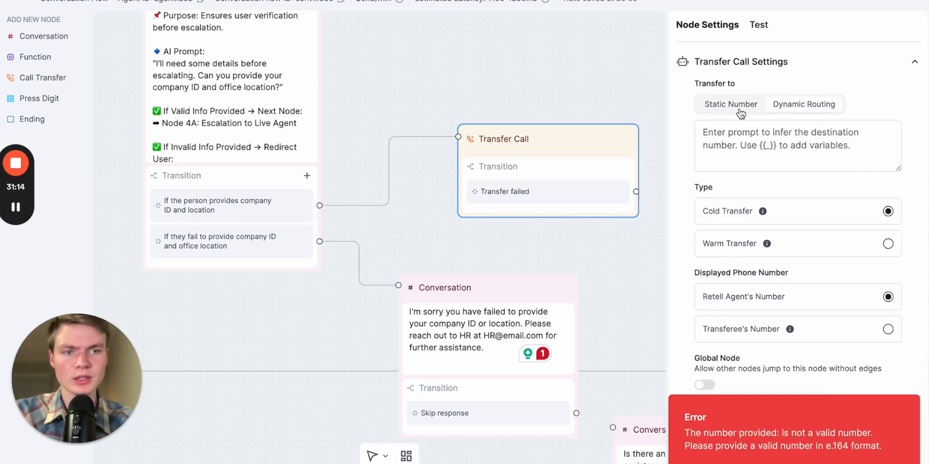
{"action": "left_click", "coordinate": [748, 113]}
Rename the Transfer Call node as "Transfer Call_IT DEPARTMENT"
{"action": "left_click_drag", "start_coordinate": [619, 220], "coordinate": [541, 191]}
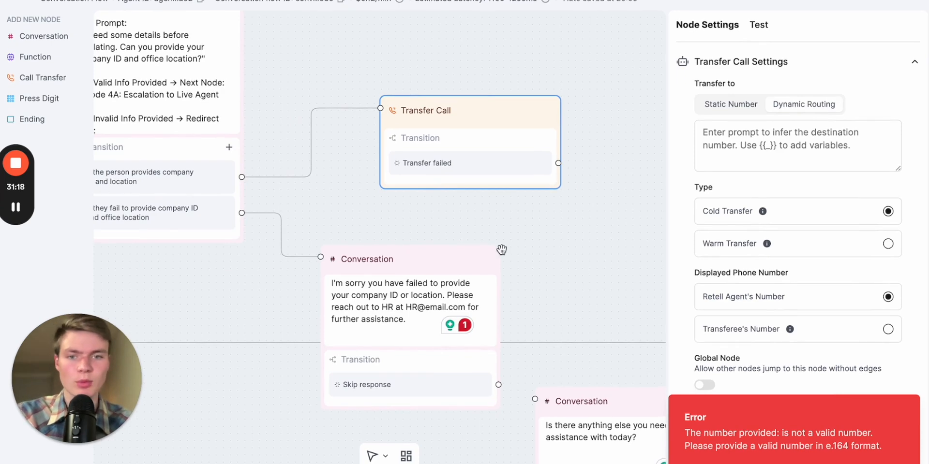
{"action": "left_click", "coordinate": [467, 110]}
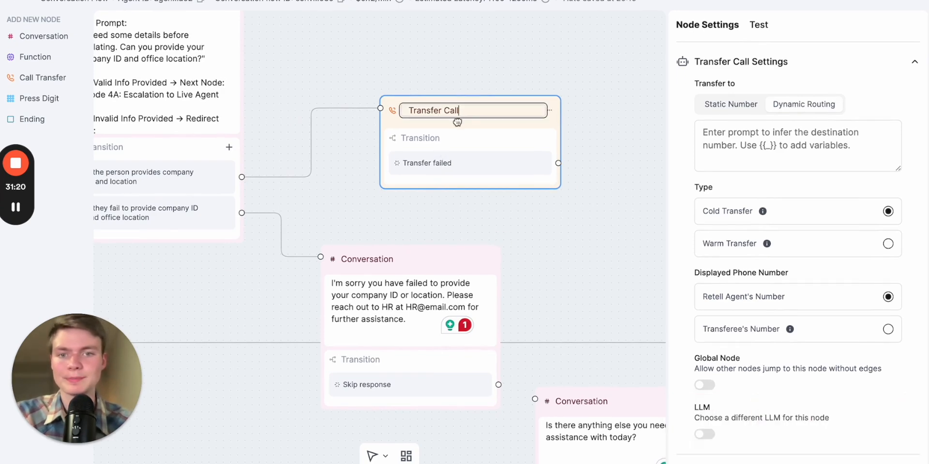
{"action": "type", "text": "_IT "}
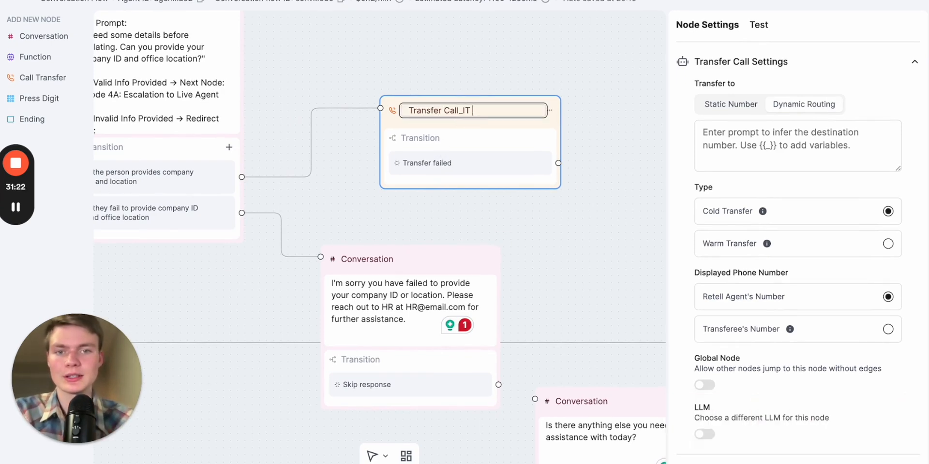
{"action": "type", "text": "DEPARTME"}
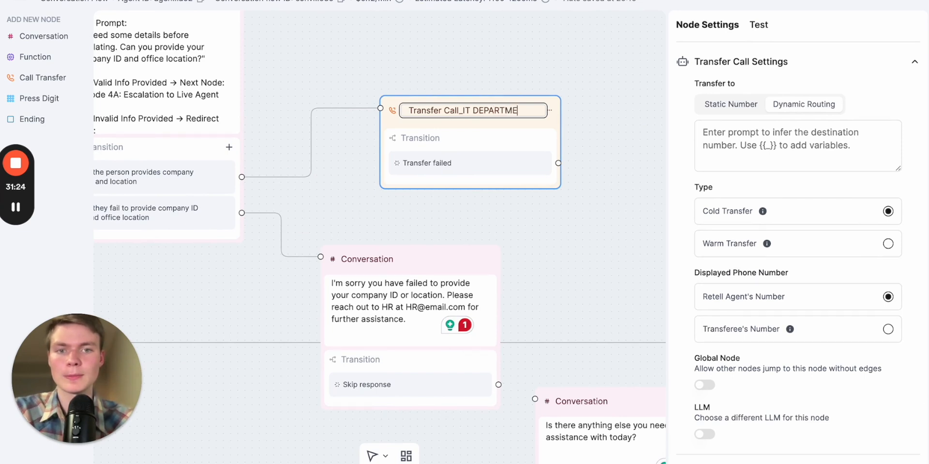
{"action": "type", "text": "NT"}
{"action": "left_click", "coordinate": [582, 237]}
Add a new Conversation node and place it below the failed-verification node
{"action": "left_click", "coordinate": [511, 127]}
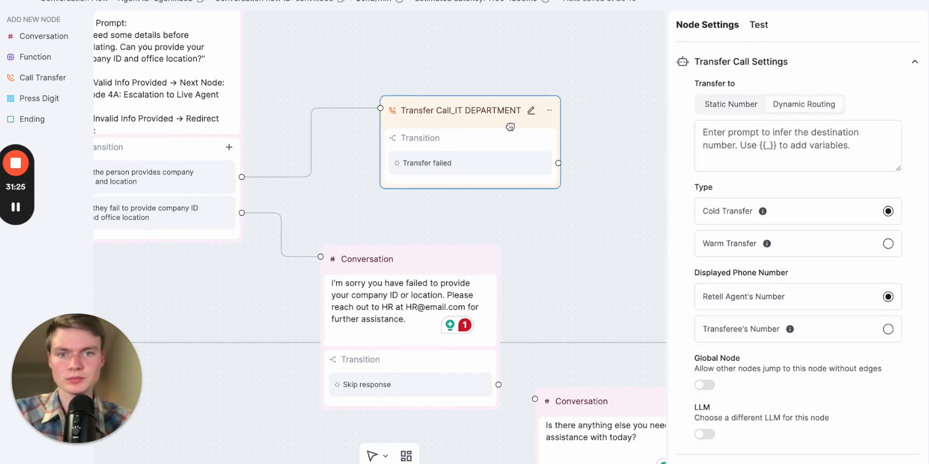
{"action": "scroll", "coordinate": [561, 236], "scroll_direction": "down", "scroll_amount": 5}
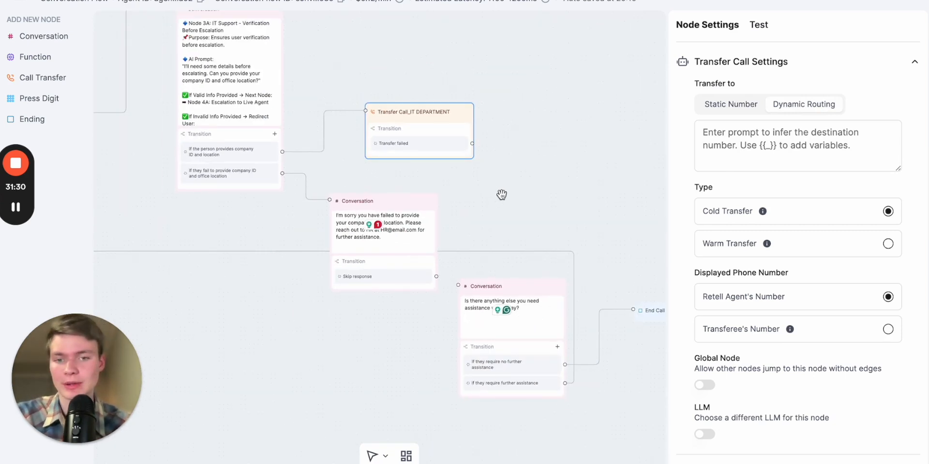
{"action": "left_click_drag", "start_coordinate": [499, 195], "coordinate": [564, 162]}
{"action": "left_click_drag", "start_coordinate": [560, 202], "coordinate": [564, 165]}
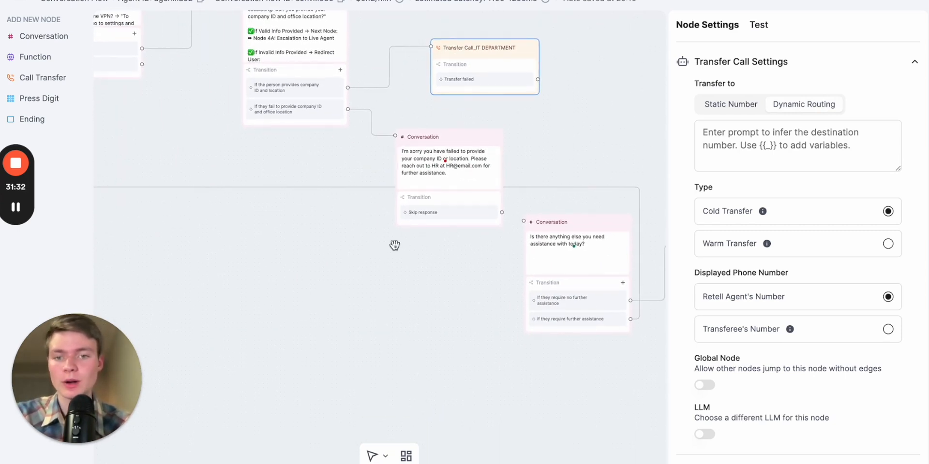
{"action": "left_click", "coordinate": [75, 39]}
{"action": "left_click_drag", "start_coordinate": [535, 243], "coordinate": [444, 253]}
{"action": "left_click", "coordinate": [422, 272]}
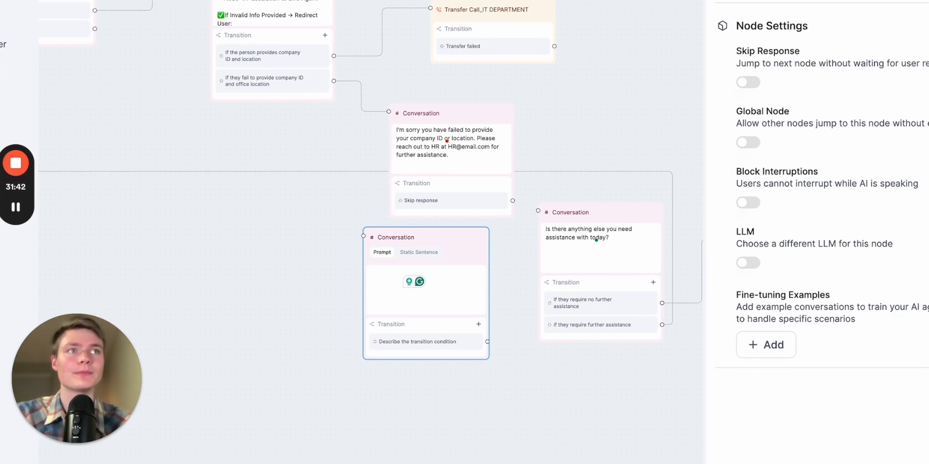
Review the IT Support Escalation node in the GPT-generated flow in the other browser tab
{"action": "left_click", "coordinate": [460, 296]}
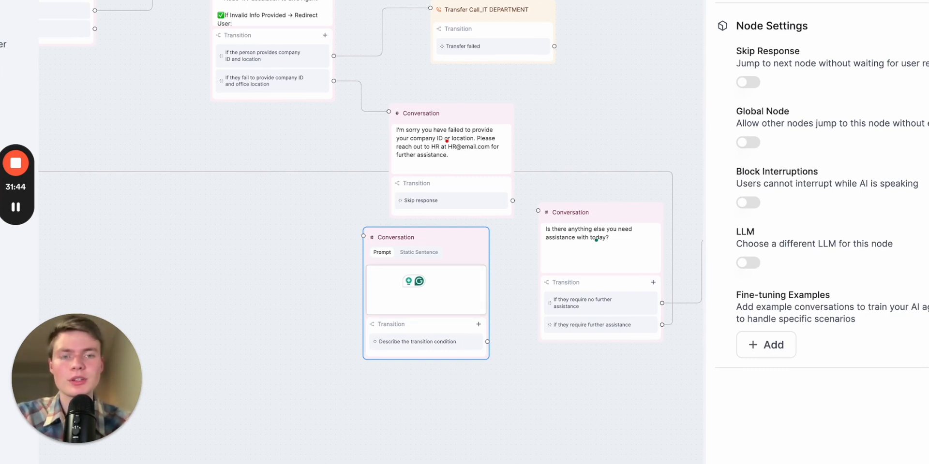
{"action": "left_click", "coordinate": [793, 0]}
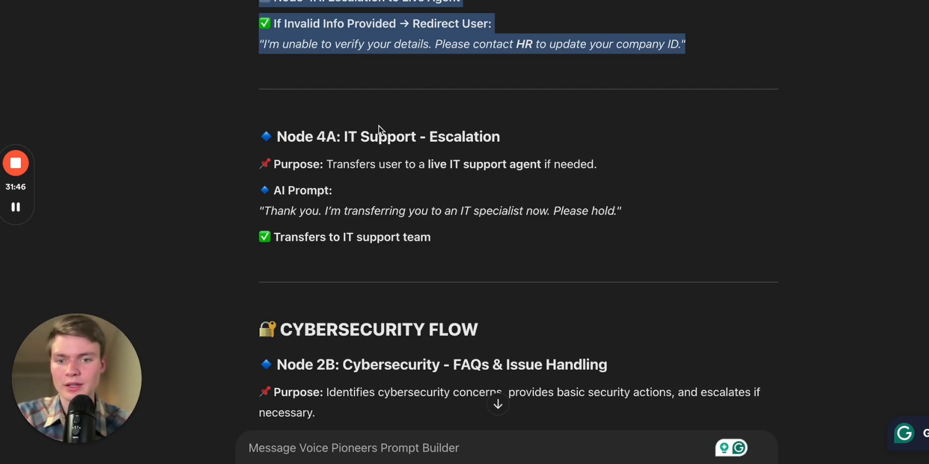
{"action": "scroll", "coordinate": [459, 195], "scroll_direction": "down", "scroll_amount": 2}
{"action": "scroll", "coordinate": [551, 176], "scroll_direction": "down", "scroll_amount": 1}
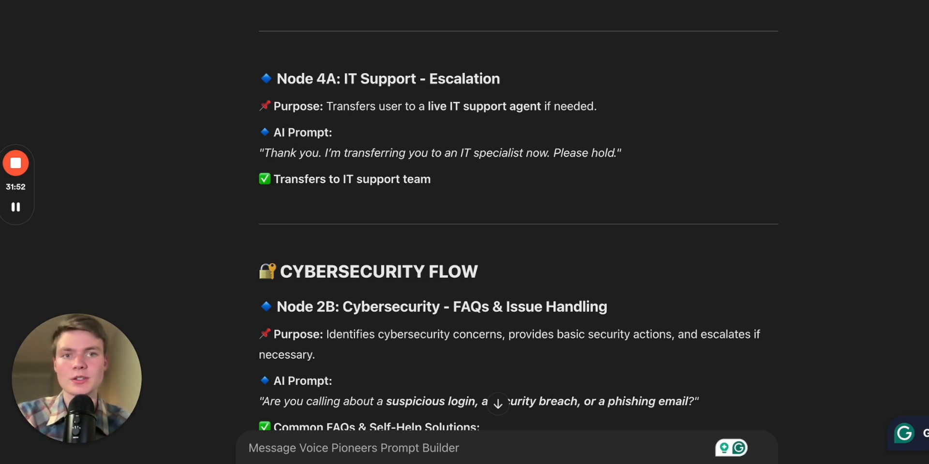
{"action": "key", "text": "ctrl+Tab"}
Set the new node to Static Sentence: "I'm sorry the person you are trying to reach is not available at the moment please try calling again in 1 hour."
{"action": "scroll", "coordinate": [464, 303], "scroll_direction": "up", "scroll_amount": 5}
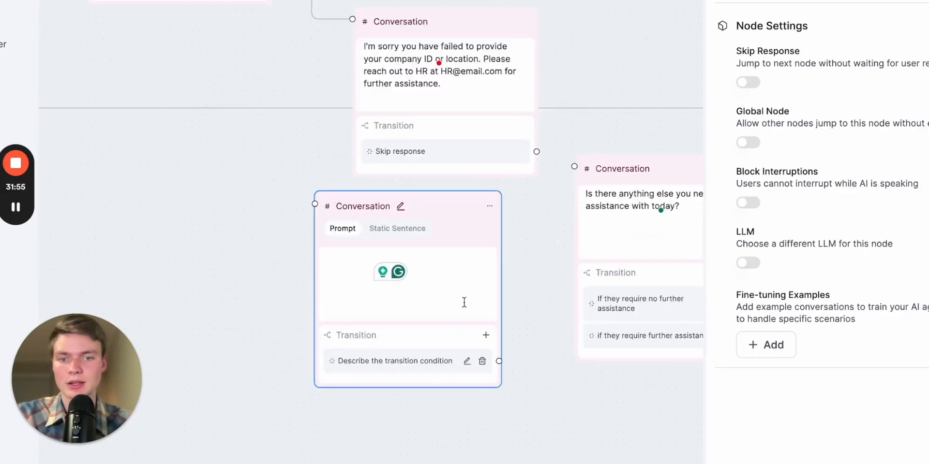
{"action": "left_click", "coordinate": [438, 274]}
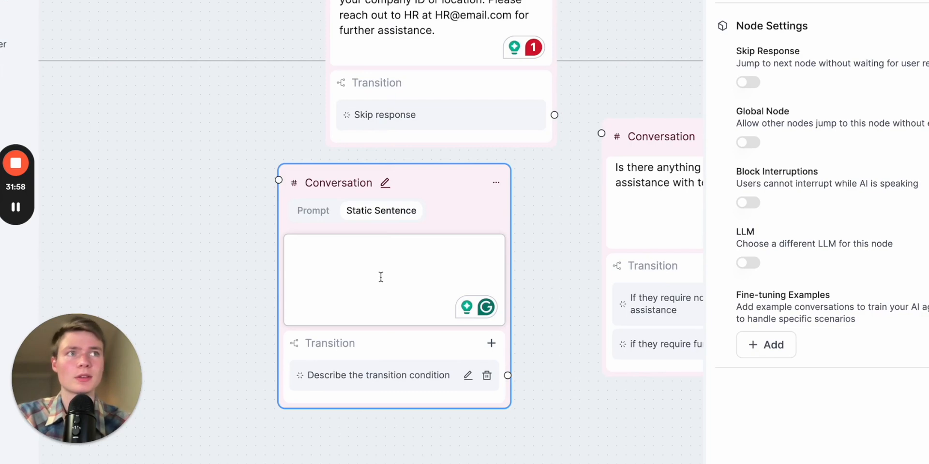
{"action": "type", "text": "I"}
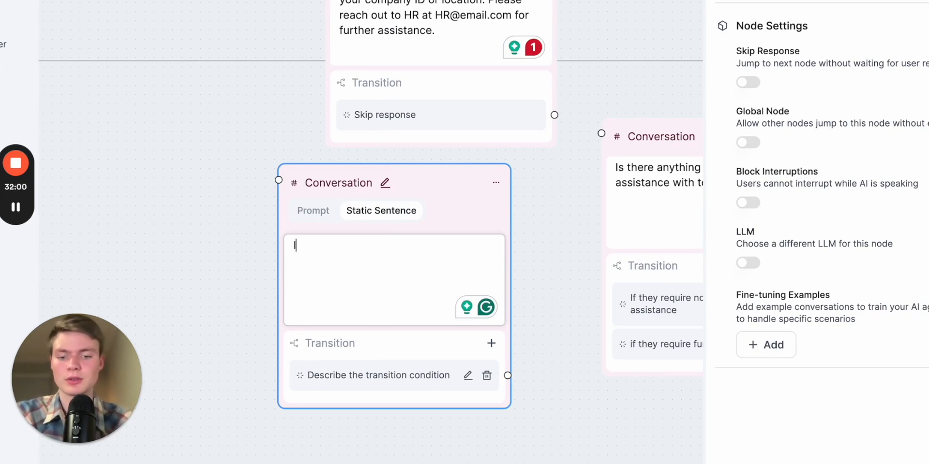
{"action": "type", "text": "'m sorry the person "}
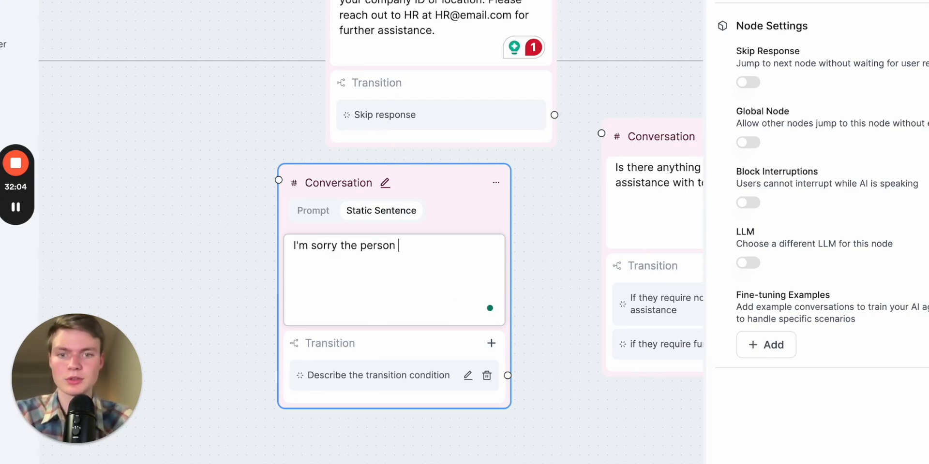
{"action": "type", "text": "you ate t"}
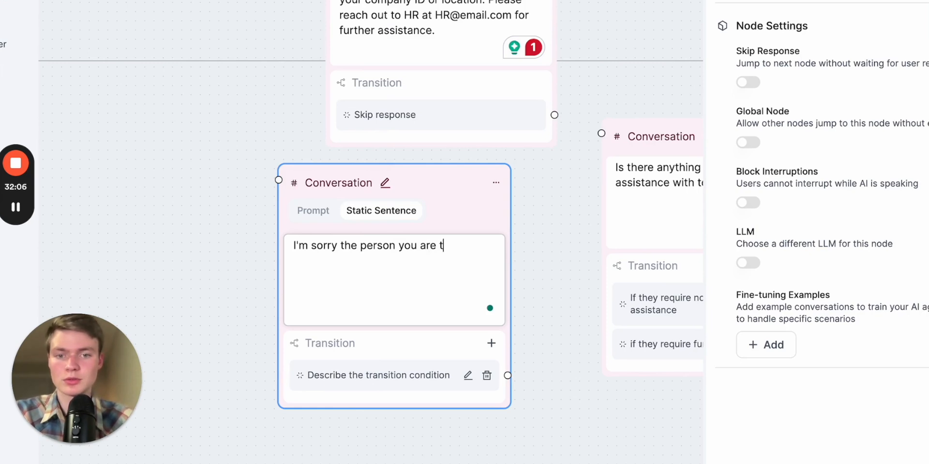
{"action": "type", "text": "rying to reach is "}
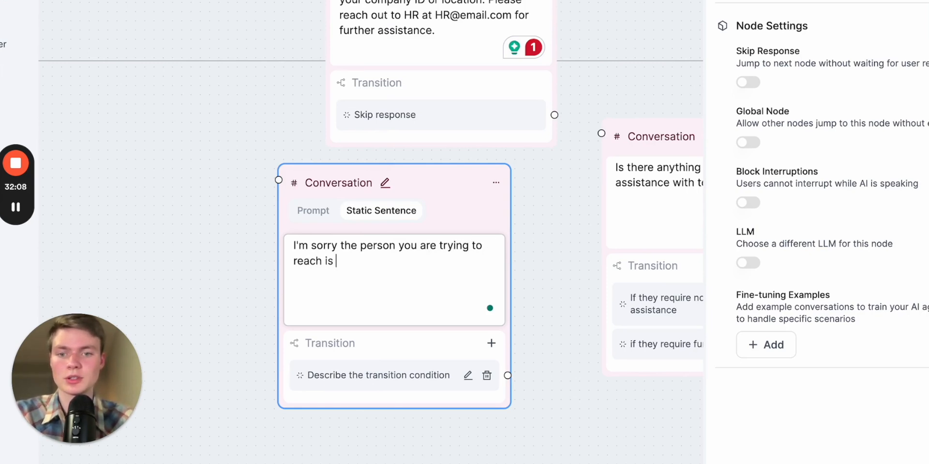
{"action": "type", "text": "not availa"}
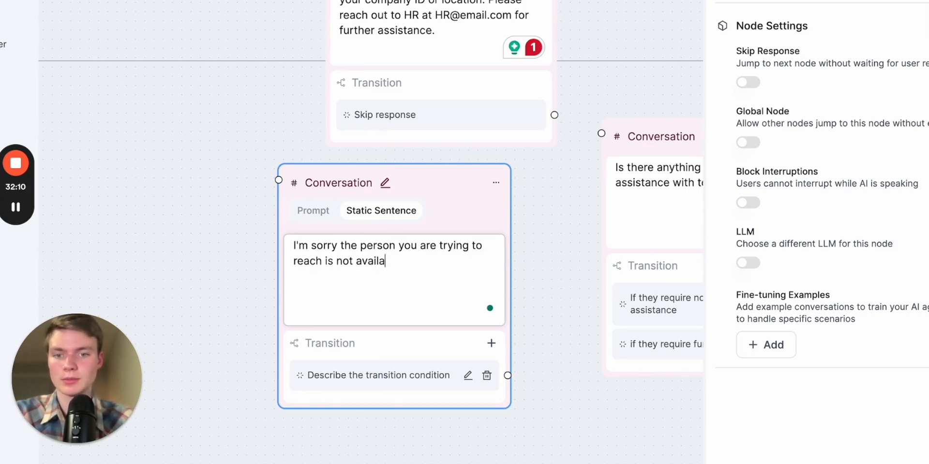
{"action": "type", "text": "ble at the moment p"}
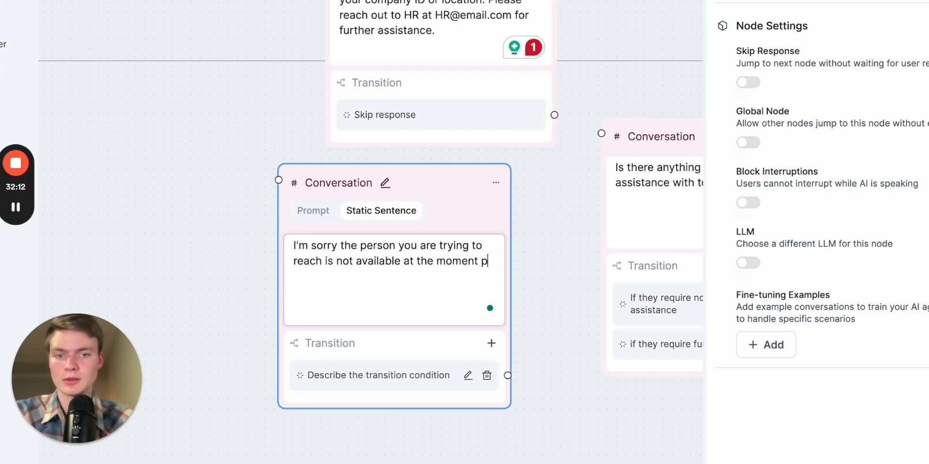
{"action": "type", "text": "lease try cal"}
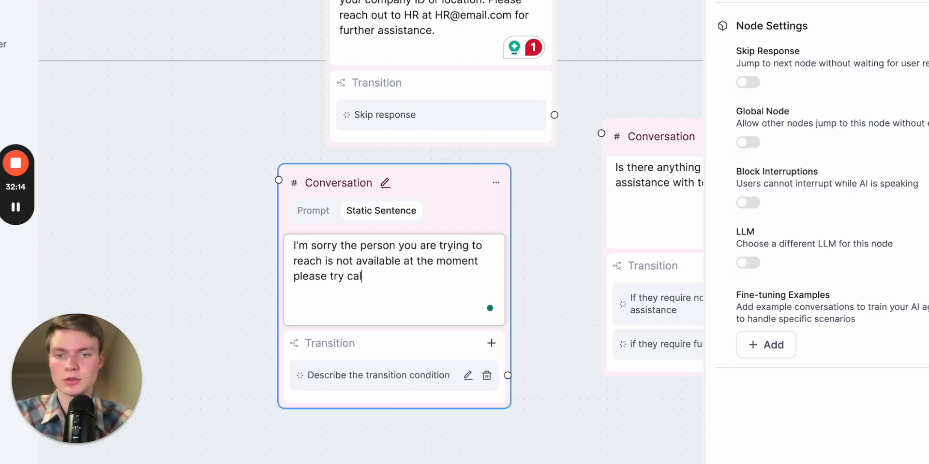
{"action": "type", "text": "ling again in 1"}
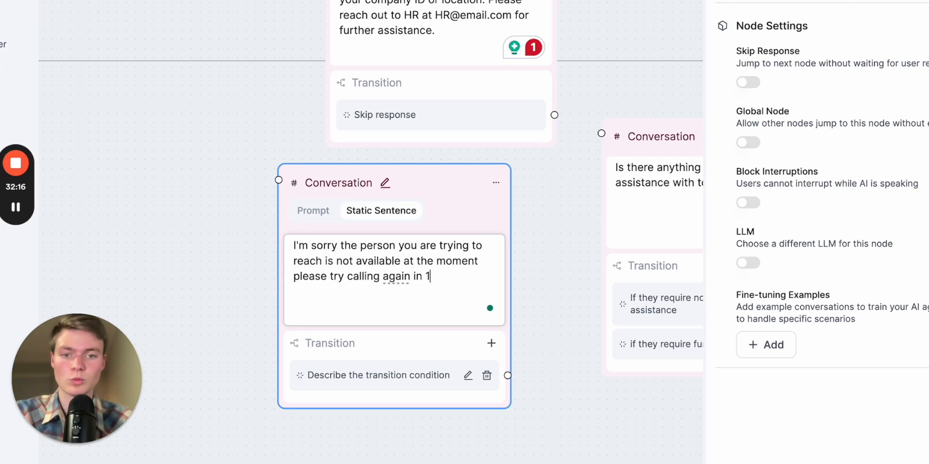
{"action": "type", "text": " hour."}
{"action": "left_click", "coordinate": [568, 278]}
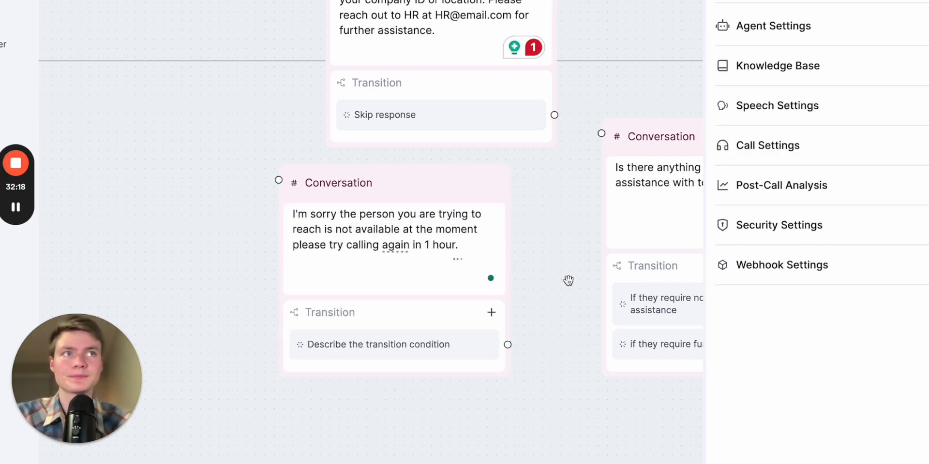
Move the unavailable-agent node slightly left and enable Skip Response on it
{"action": "left_click_drag", "start_coordinate": [566, 276], "coordinate": [566, 234]}
{"action": "scroll", "coordinate": [566, 234], "scroll_direction": "down", "scroll_amount": 2}
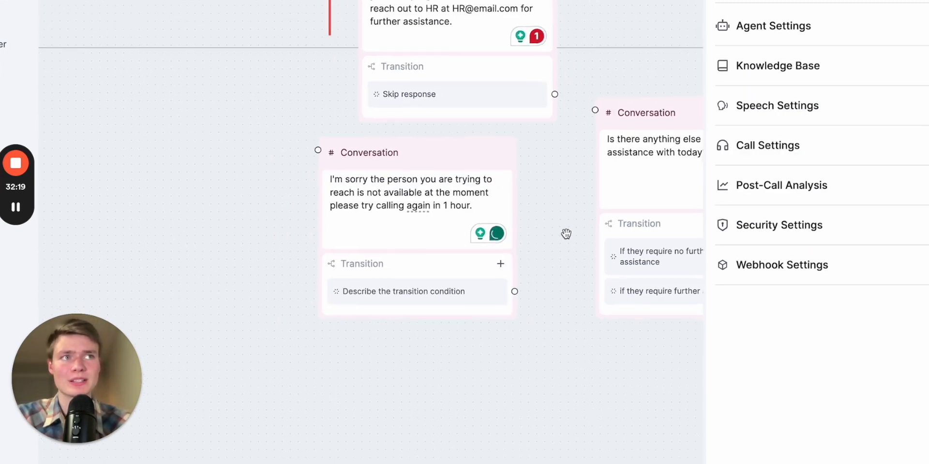
{"action": "left_click_drag", "start_coordinate": [465, 166], "coordinate": [375, 165]}
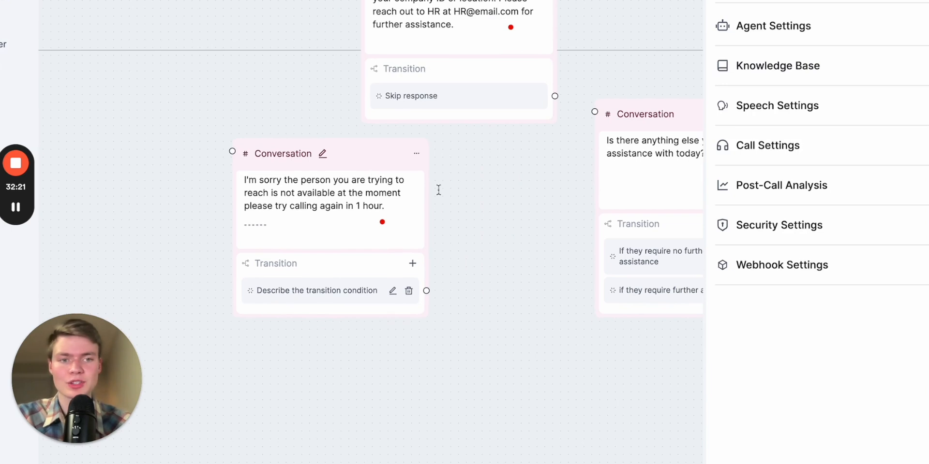
{"action": "left_click", "coordinate": [382, 153]}
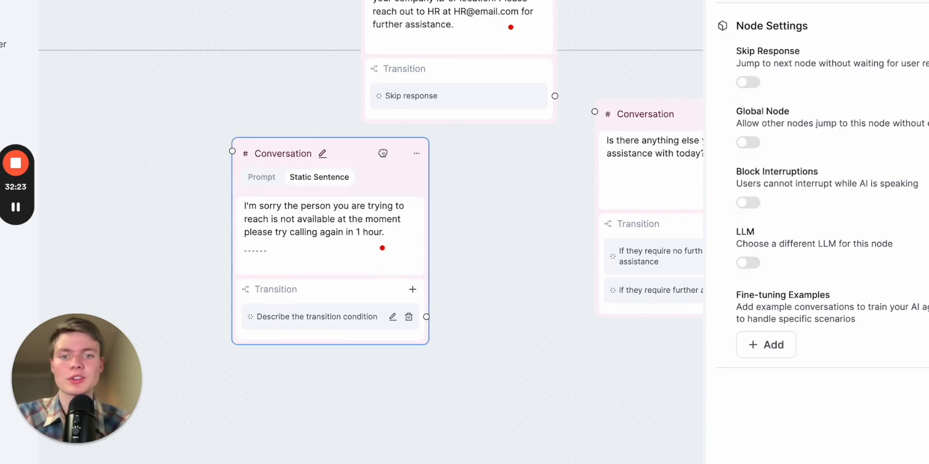
{"action": "left_click", "coordinate": [746, 87]}
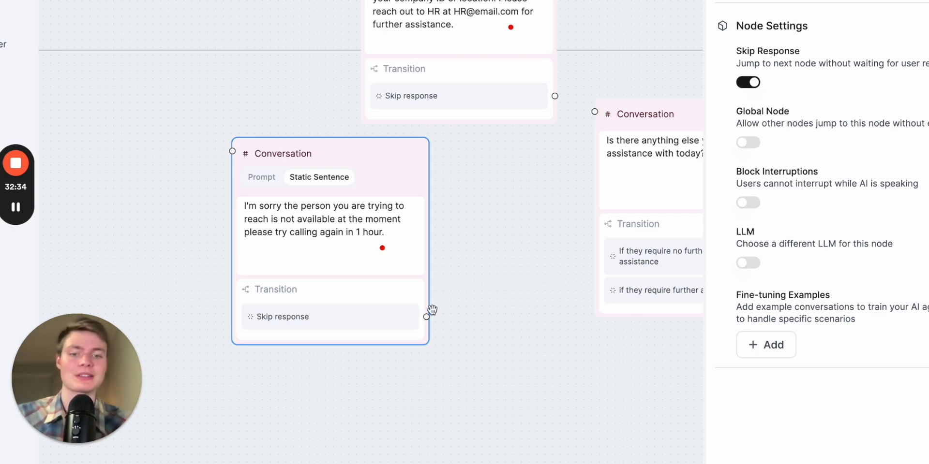
Connect the unavailable-agent node's skip response to the follow-up node, and the Transfer failed transition into the unavailable-agent node
{"action": "mouse_move", "coordinate": [426, 317]}
{"action": "left_mouse_down"}
{"action": "mouse_move", "coordinate": [472, 289]}
{"action": "mouse_move", "coordinate": [595, 112]}
{"action": "left_mouse_up"}
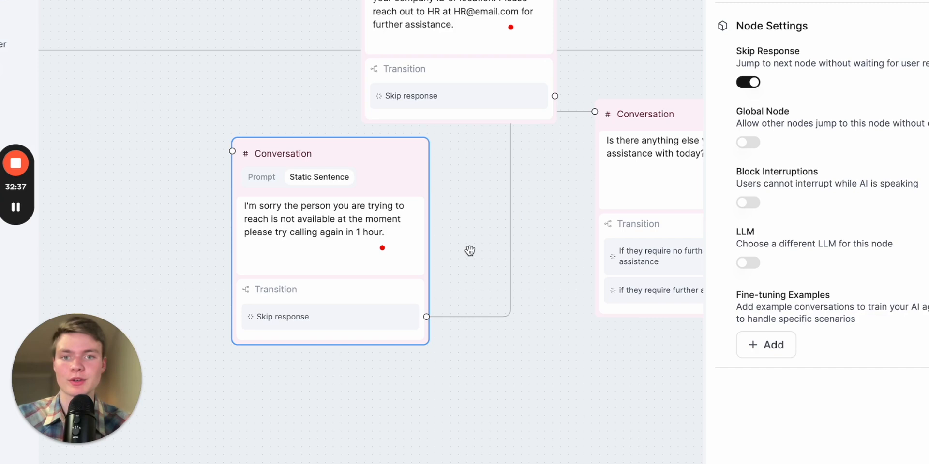
{"action": "scroll", "coordinate": [470, 250], "scroll_direction": "down", "scroll_amount": 3}
{"action": "scroll", "coordinate": [483, 290], "scroll_direction": "up", "scroll_amount": 2}
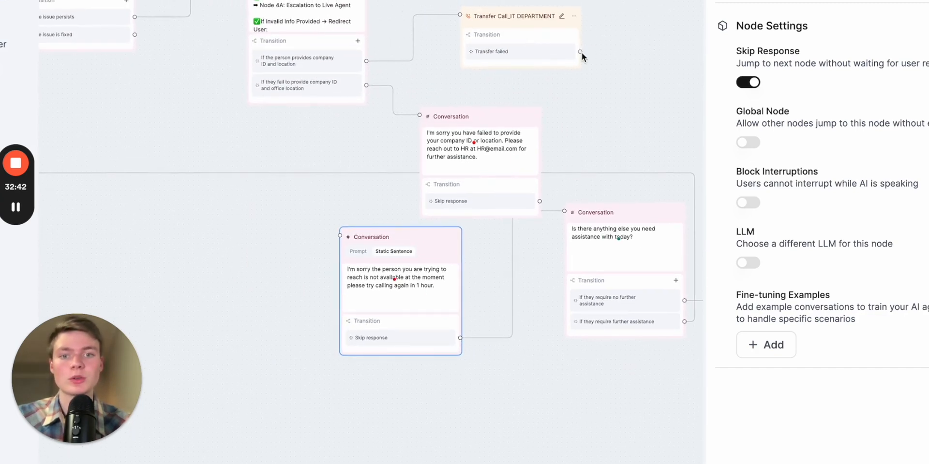
{"action": "left_click_drag", "start_coordinate": [580, 52], "coordinate": [341, 237]}
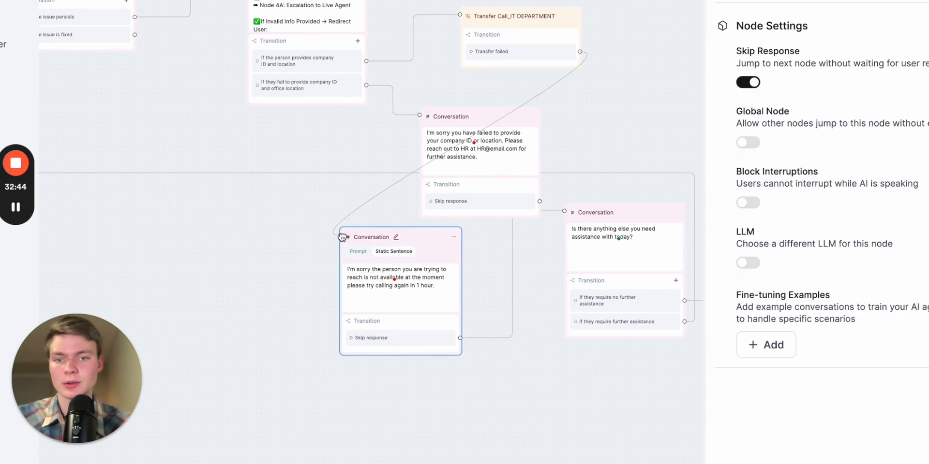
Tidy the layout by moving the unavailable-agent node lower and the failed-verification node leftward
{"action": "left_click_drag", "start_coordinate": [430, 239], "coordinate": [414, 312]}
{"action": "left_click_drag", "start_coordinate": [501, 125], "coordinate": [455, 142]}
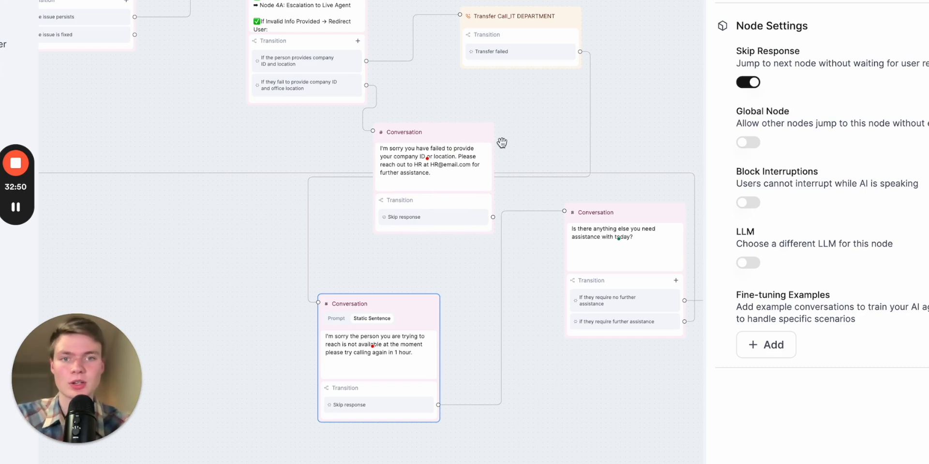
{"action": "scroll", "coordinate": [502, 143], "scroll_direction": "up", "scroll_amount": 2}
{"action": "left_click_drag", "start_coordinate": [437, 103], "coordinate": [526, 254]}
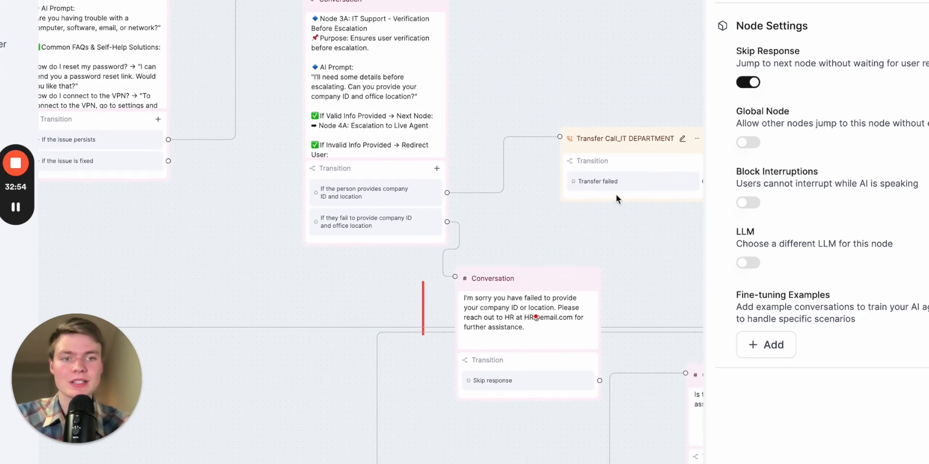
{"action": "left_click", "coordinate": [367, 124]}
{"action": "scroll", "coordinate": [368, 124], "scroll_direction": "down", "scroll_amount": 1}
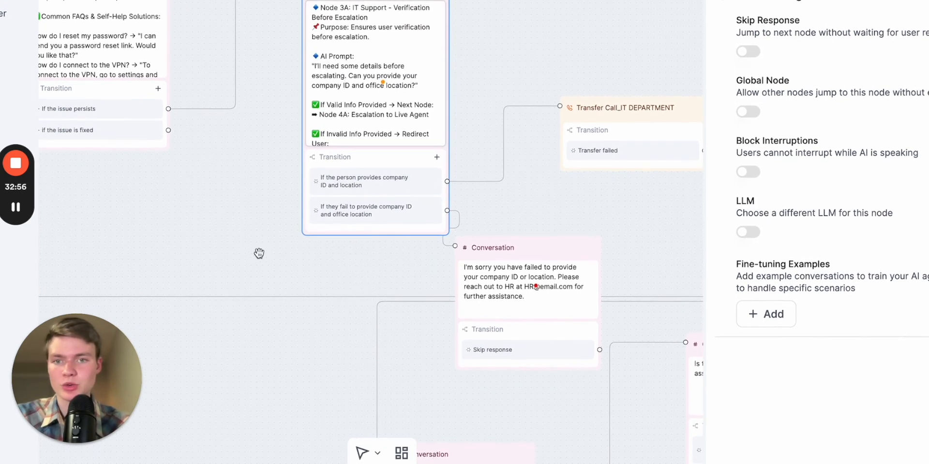
Copy the Node 4A line "Thank you. I'm transferring you to an IT specialist now. Please hold." from ChatGPT and paste it under the valid-info line of the verification node's prompt
{"action": "scroll", "coordinate": [262, 254], "scroll_direction": "up", "scroll_amount": 3}
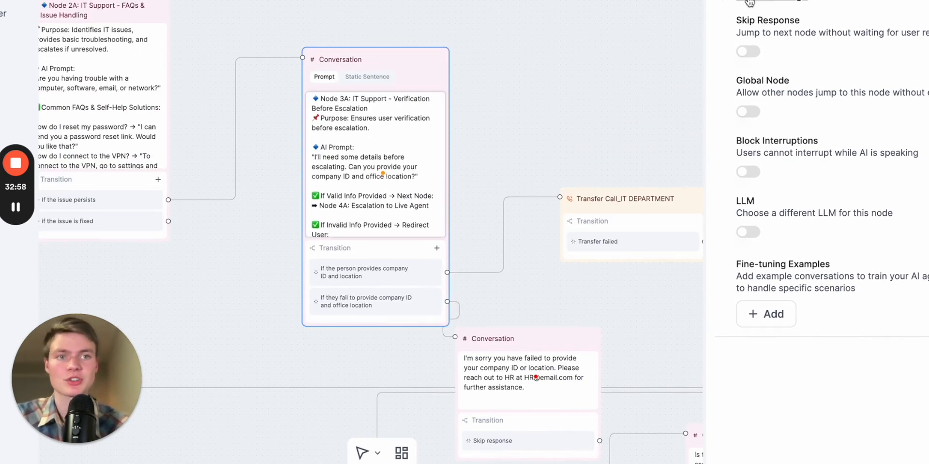
{"action": "key", "text": "ctrl+Tab"}
{"action": "triple_click", "coordinate": [397, 154]}
{"action": "key", "text": "ctrl+c"}
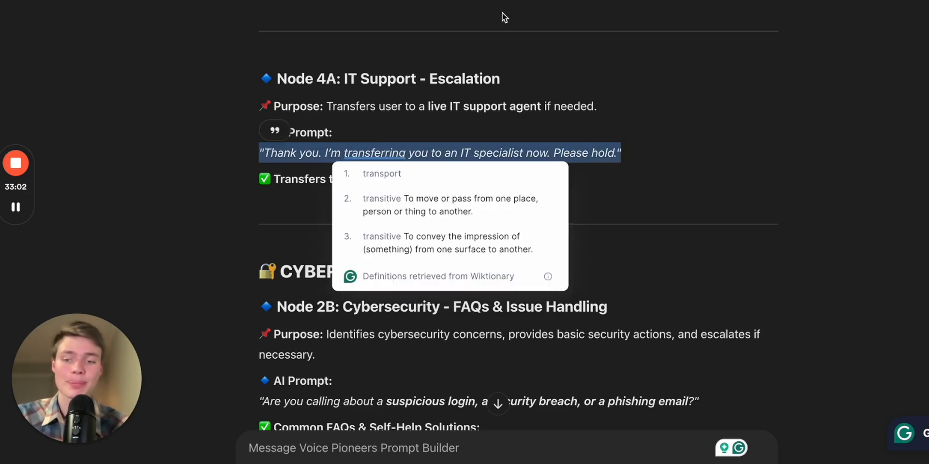
{"action": "key", "text": "ctrl+shift+Tab"}
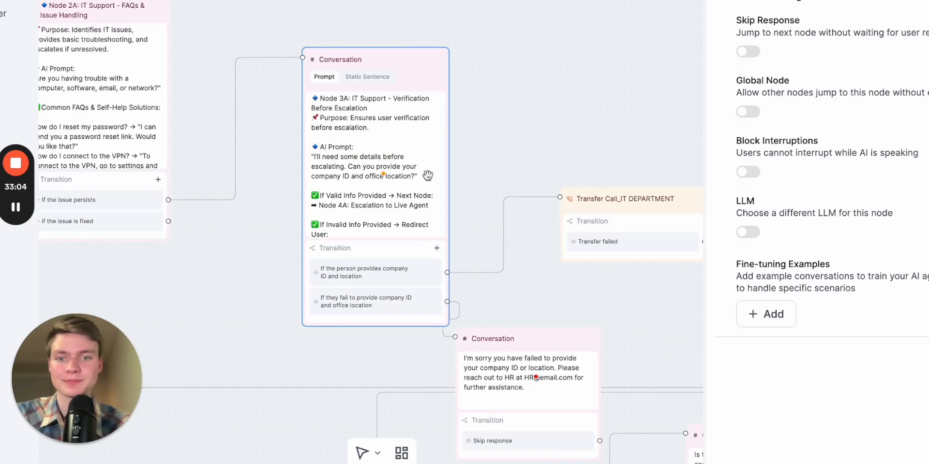
{"action": "left_click", "coordinate": [386, 199]}
{"action": "scroll", "coordinate": [386, 199], "scroll_direction": "down", "scroll_amount": 2}
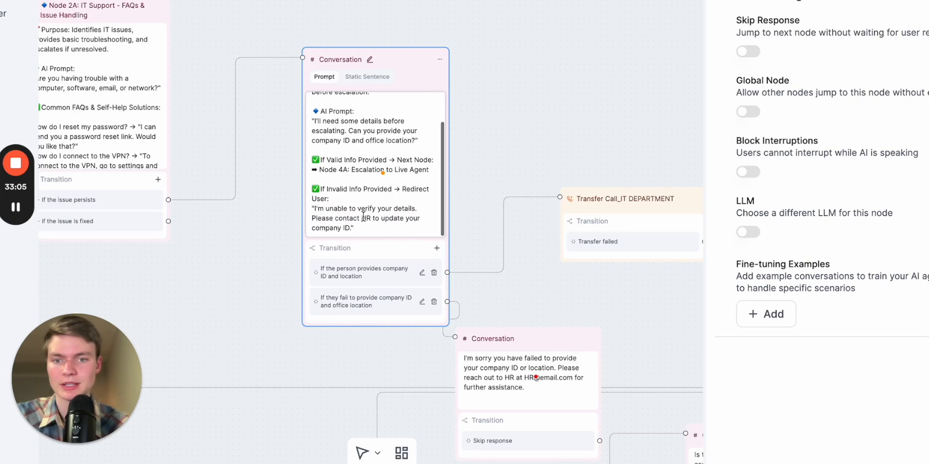
{"action": "scroll", "coordinate": [352, 175], "scroll_direction": "up", "scroll_amount": 1}
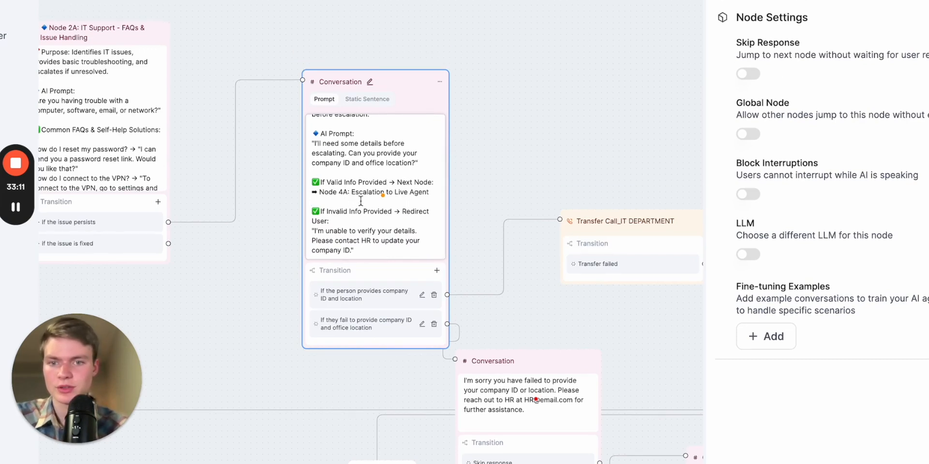
{"action": "key", "text": "Return"}
{"action": "key", "text": "Return"}
{"action": "scroll", "coordinate": [335, 198], "scroll_direction": "up", "scroll_amount": 5}
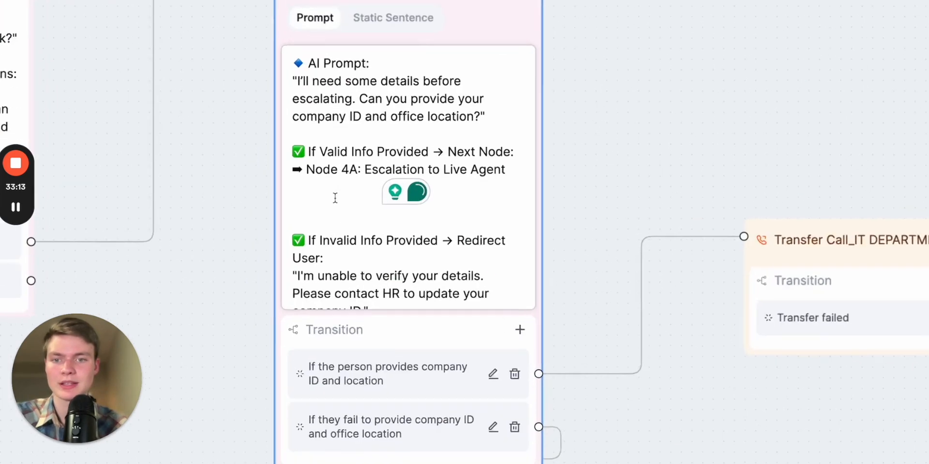
{"action": "key", "text": "ctrl+v"}
{"action": "scroll", "coordinate": [362, 247], "scroll_direction": "down", "scroll_amount": 5}
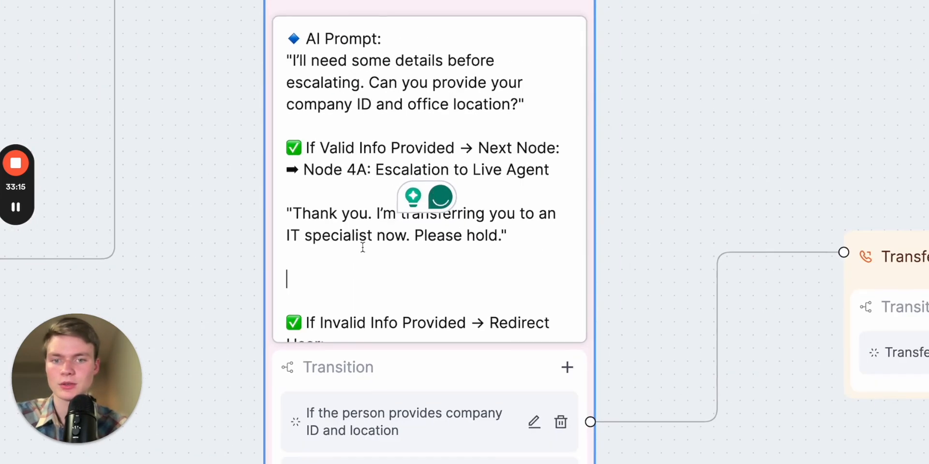
Connect Node 2A's "If the issue is fixed" transition to the "Is there anything else you need assistance with today?" node
{"action": "left_click", "coordinate": [621, 356]}
{"action": "left_click_drag", "start_coordinate": [584, 333], "coordinate": [598, 166]}
{"action": "scroll", "coordinate": [307, 259], "scroll_direction": "down", "scroll_amount": 5}
{"action": "left_click_drag", "start_coordinate": [275, 290], "coordinate": [392, 314]}
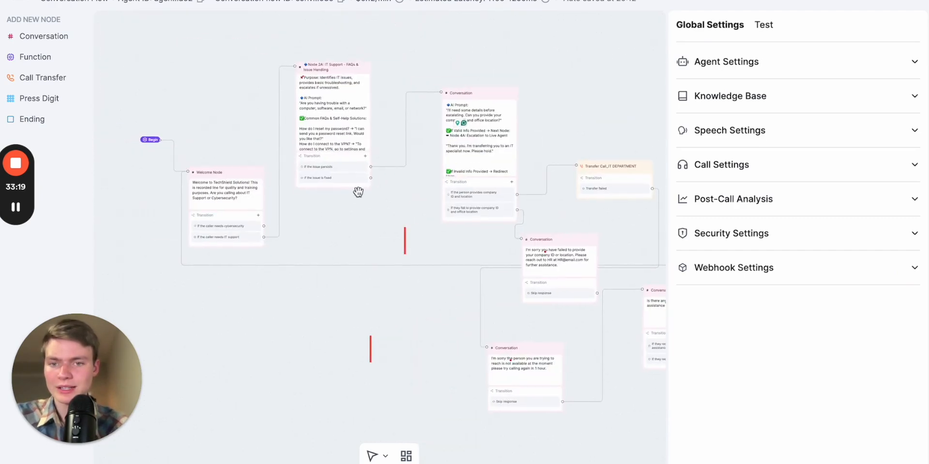
{"action": "scroll", "coordinate": [356, 191], "scroll_direction": "up", "scroll_amount": 5}
{"action": "scroll", "coordinate": [356, 191], "scroll_direction": "down", "scroll_amount": 3}
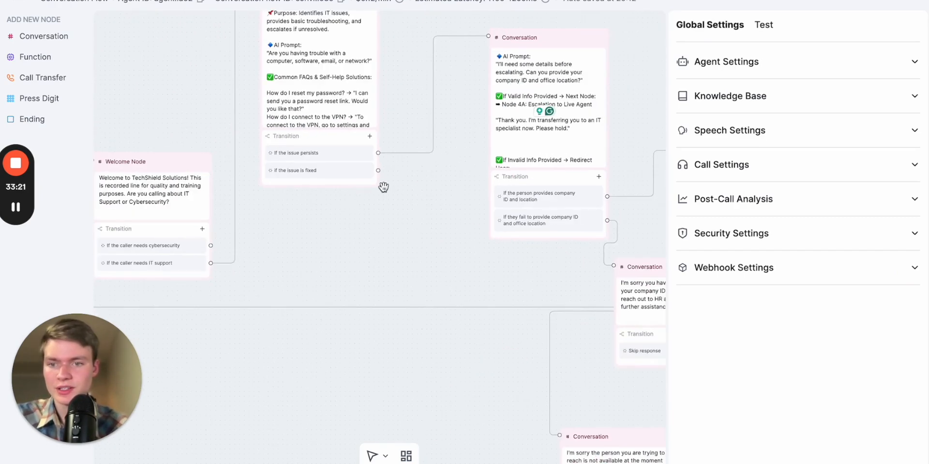
{"action": "scroll", "coordinate": [381, 186], "scroll_direction": "down", "scroll_amount": 3}
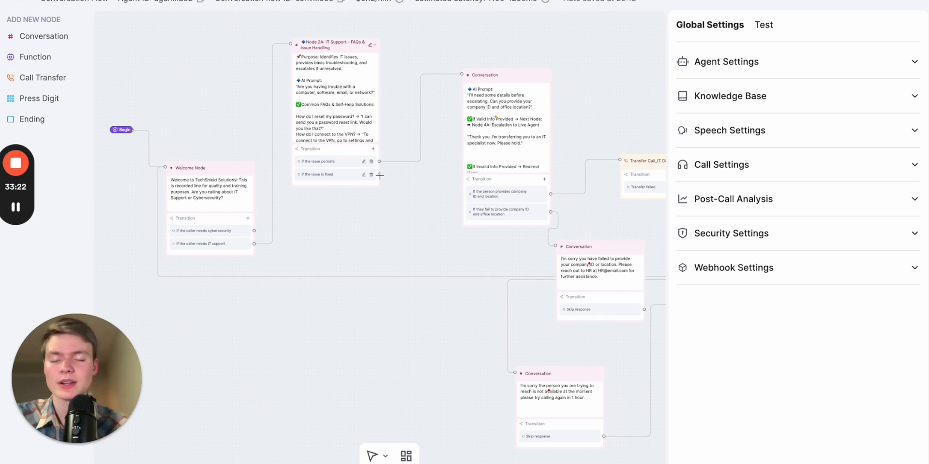
{"action": "left_click_drag", "start_coordinate": [400, 182], "coordinate": [288, 191]}
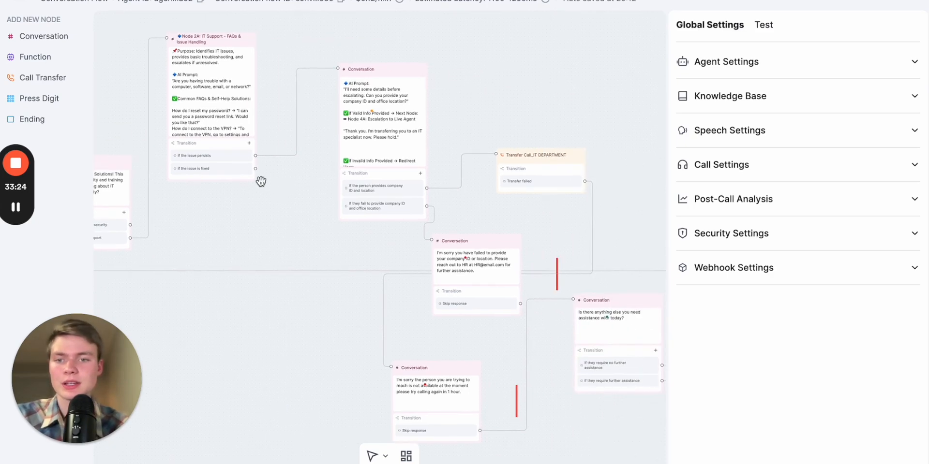
{"action": "left_click", "coordinate": [245, 176]}
{"action": "scroll", "coordinate": [245, 176], "scroll_direction": "up", "scroll_amount": 5}
{"action": "left_click_drag", "start_coordinate": [185, 268], "coordinate": [358, 275]}
{"action": "scroll", "coordinate": [461, 206], "scroll_direction": "down", "scroll_amount": 4}
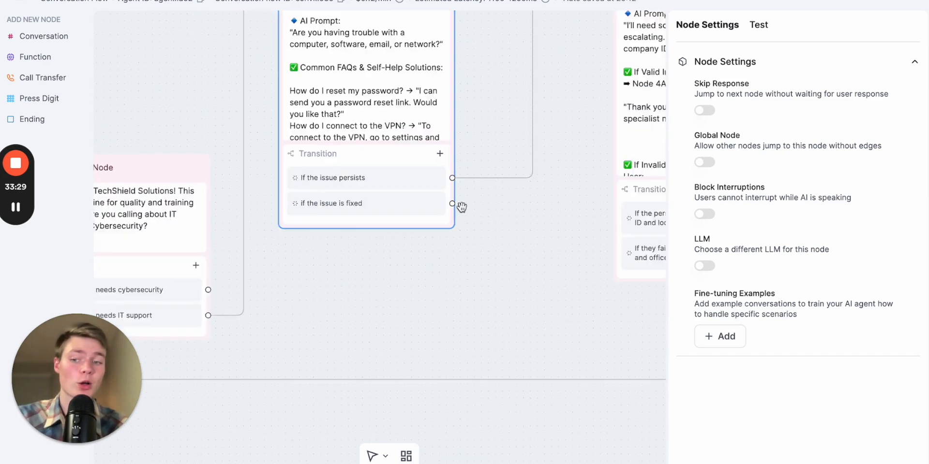
{"action": "scroll", "coordinate": [484, 233], "scroll_direction": "right", "scroll_amount": 2}
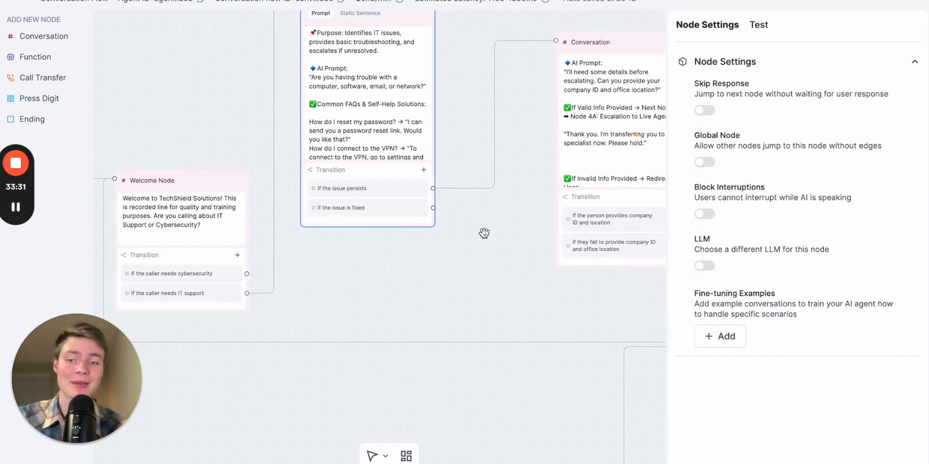
{"action": "left_click_drag", "start_coordinate": [500, 262], "coordinate": [472, 261]}
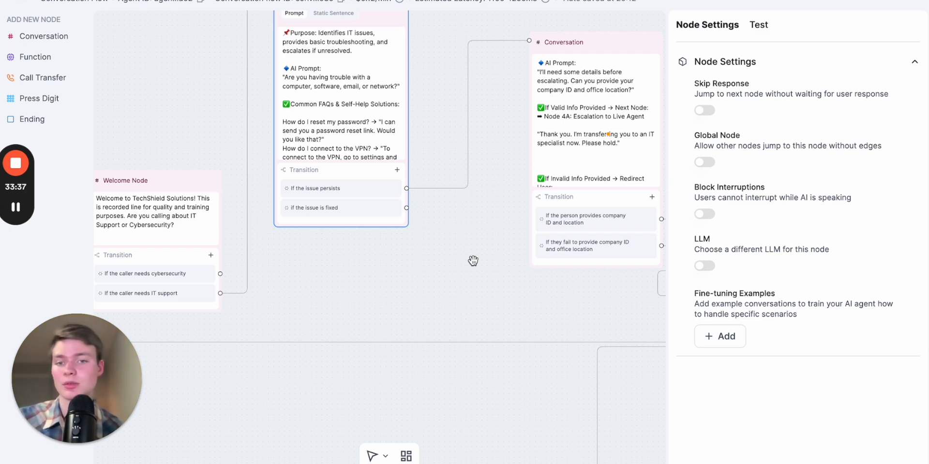
{"action": "scroll", "coordinate": [472, 261], "scroll_direction": "down", "scroll_amount": 3}
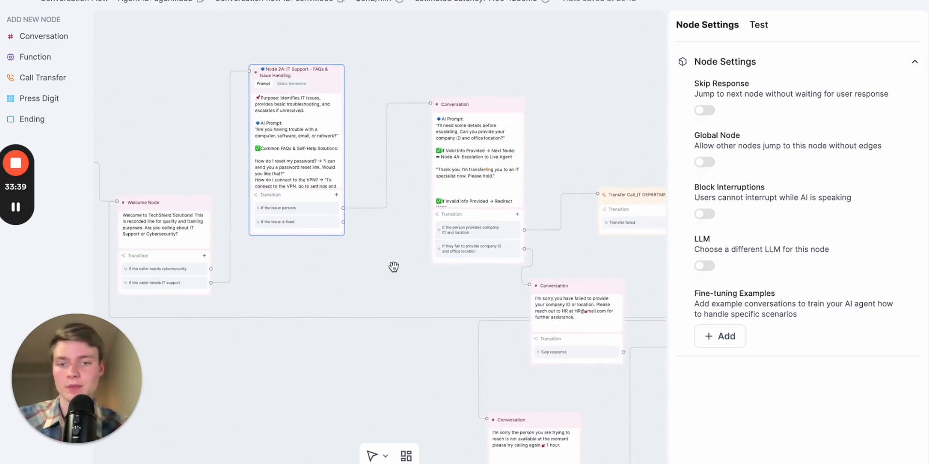
{"action": "scroll", "coordinate": [393, 267], "scroll_direction": "down", "scroll_amount": 2}
{"action": "left_click_drag", "start_coordinate": [394, 266], "coordinate": [280, 222]}
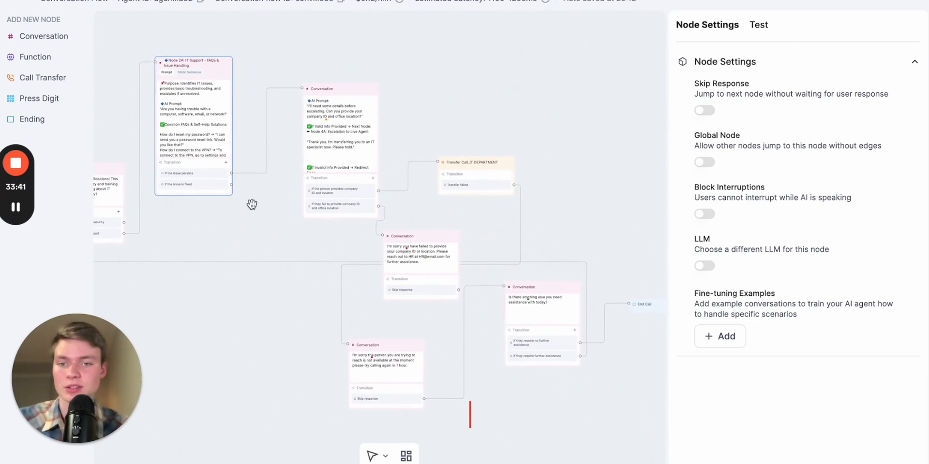
{"action": "left_click_drag", "start_coordinate": [231, 184], "coordinate": [503, 287]}
Survey the canvas layout around the Welcome Node
{"action": "scroll", "coordinate": [545, 313], "scroll_direction": "up", "scroll_amount": 5}
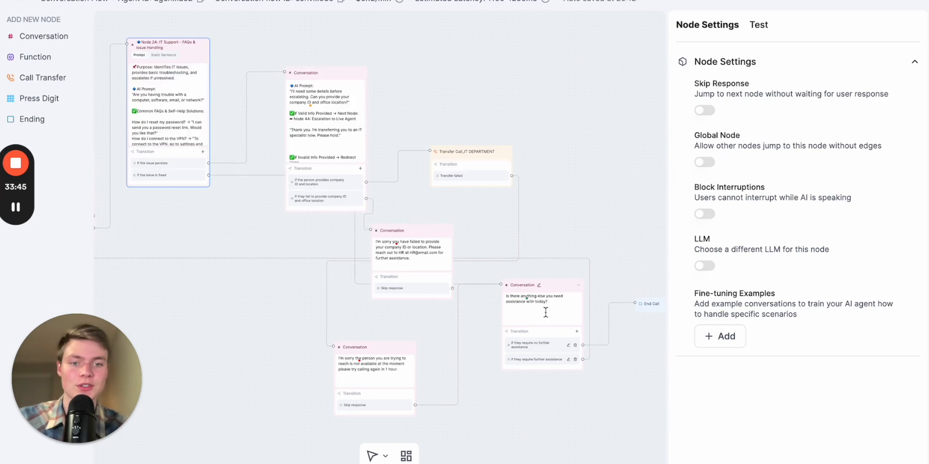
{"action": "scroll", "coordinate": [546, 313], "scroll_direction": "down", "scroll_amount": 5}
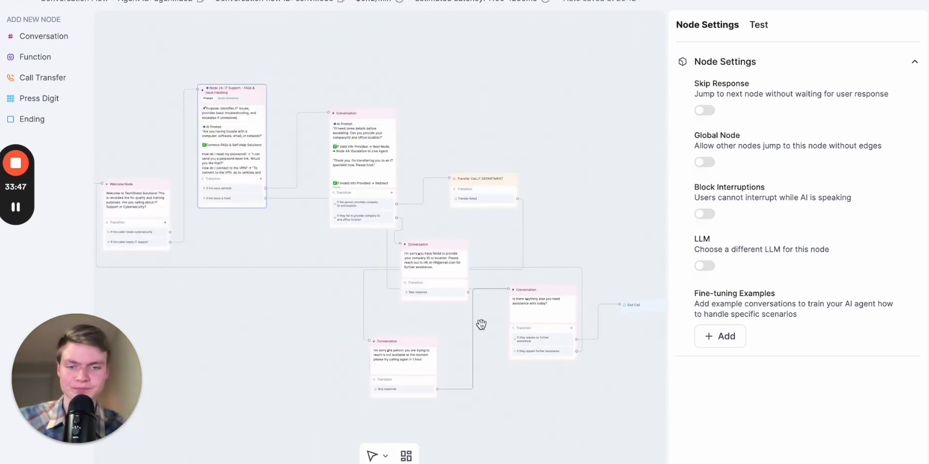
{"action": "left_click", "coordinate": [445, 318]}
{"action": "left_click_drag", "start_coordinate": [435, 318], "coordinate": [574, 326]}
{"action": "scroll", "coordinate": [408, 298], "scroll_direction": "up", "scroll_amount": 3}
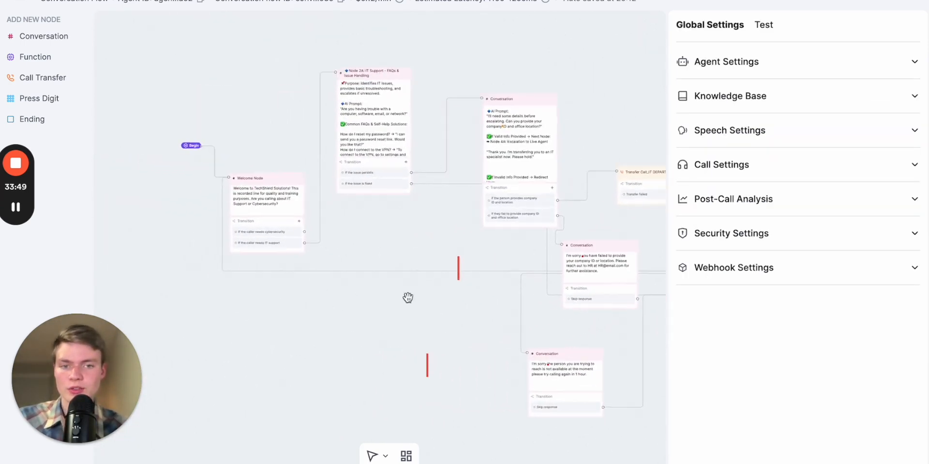
{"action": "left_click_drag", "start_coordinate": [330, 223], "coordinate": [417, 240]}
{"action": "scroll", "coordinate": [263, 263], "scroll_direction": "up", "scroll_amount": 3}
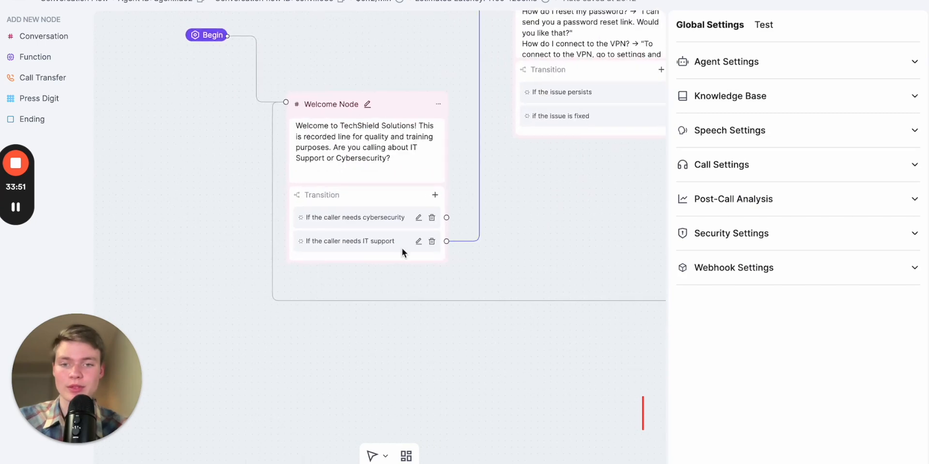
{"action": "left_click_drag", "start_coordinate": [488, 254], "coordinate": [413, 247]}
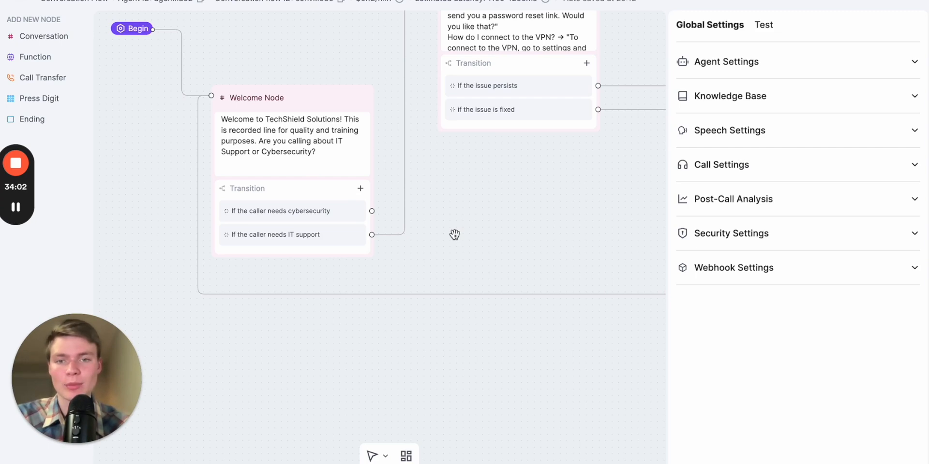
{"action": "scroll", "coordinate": [454, 235], "scroll_direction": "down", "scroll_amount": 3}
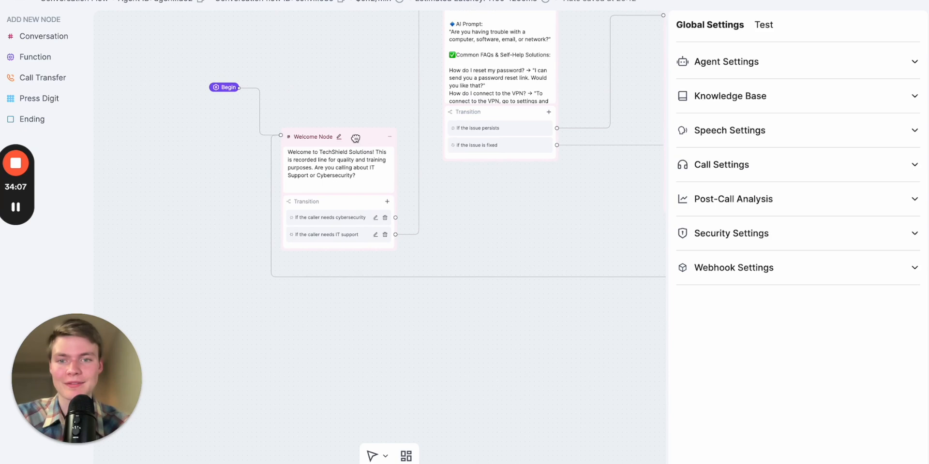
{"action": "scroll", "coordinate": [378, 222], "scroll_direction": "up", "scroll_amount": 3}
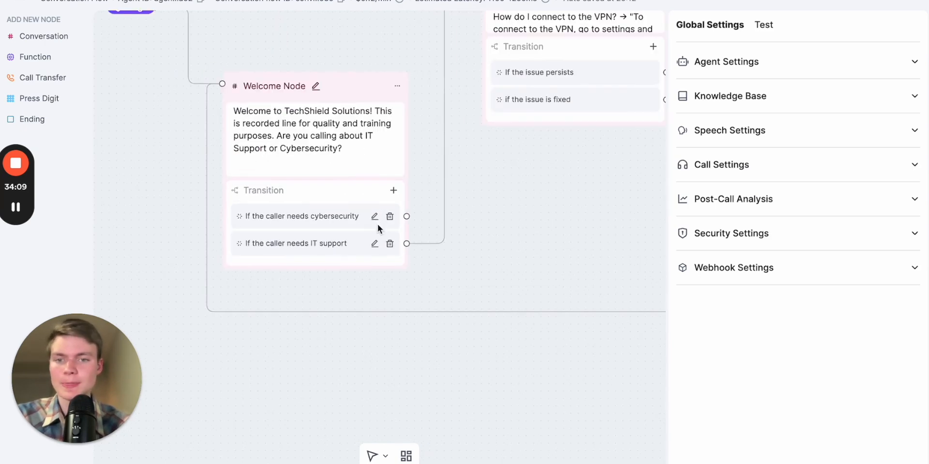
{"action": "scroll", "coordinate": [412, 224], "scroll_direction": "down", "scroll_amount": 3}
{"action": "left_click_drag", "start_coordinate": [486, 216], "coordinate": [449, 182]}
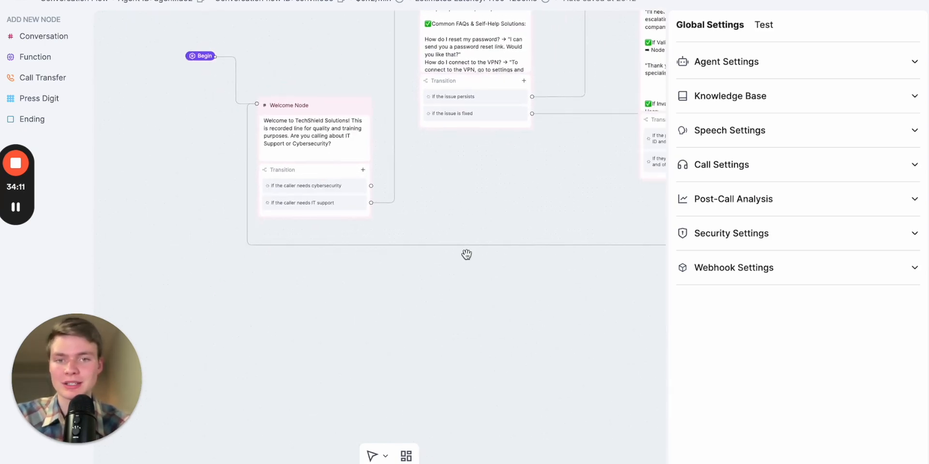
Add a Conversation node titled "Node 2B: Cybersecurity - FAQs & Issue Handling", copied from the ChatGPT flow, and place it below the Welcome Node
{"action": "left_click", "coordinate": [653, 0]}
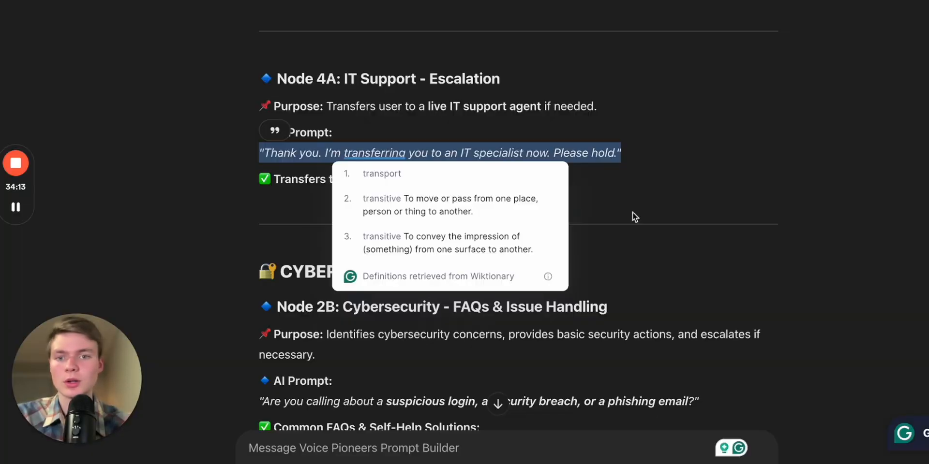
{"action": "scroll", "coordinate": [724, 245], "scroll_direction": "down", "scroll_amount": 3}
{"action": "left_click", "coordinate": [634, 247]}
{"action": "scroll", "coordinate": [634, 248], "scroll_direction": "down", "scroll_amount": 1}
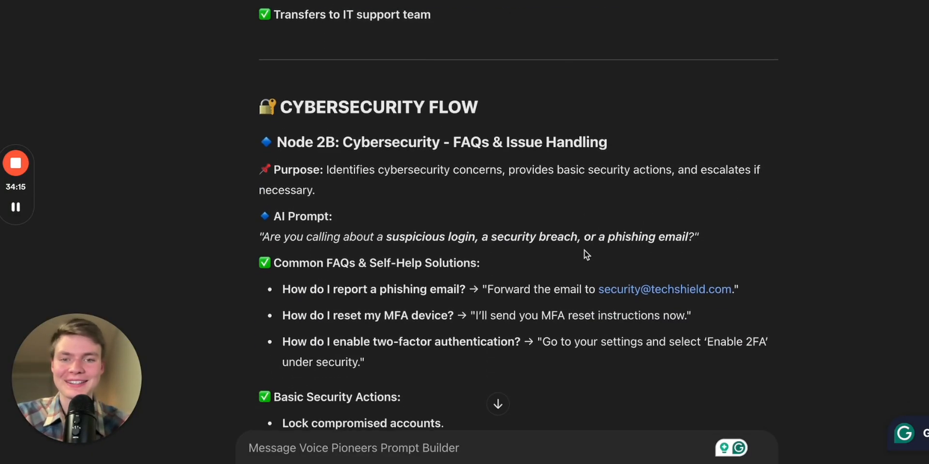
{"action": "scroll", "coordinate": [425, 235], "scroll_direction": "down", "scroll_amount": 1}
{"action": "scroll", "coordinate": [448, 187], "scroll_direction": "down", "scroll_amount": 1}
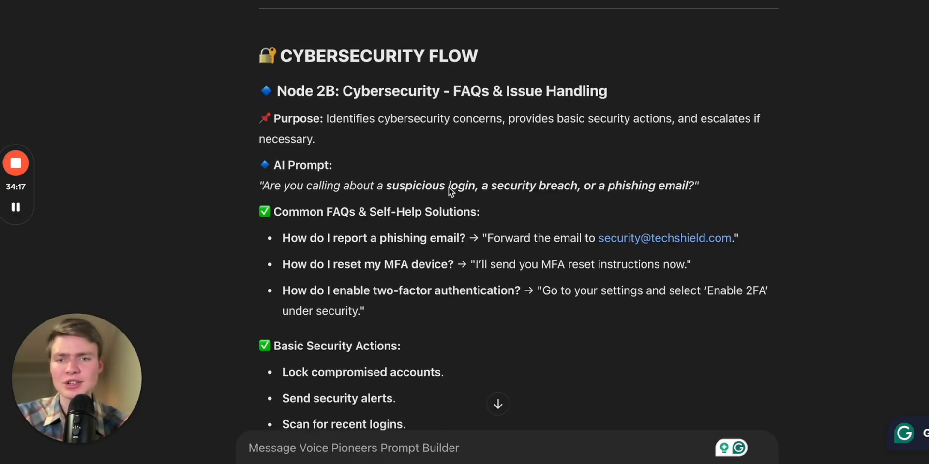
{"action": "left_click_drag", "start_coordinate": [277, 55], "coordinate": [392, 57]}
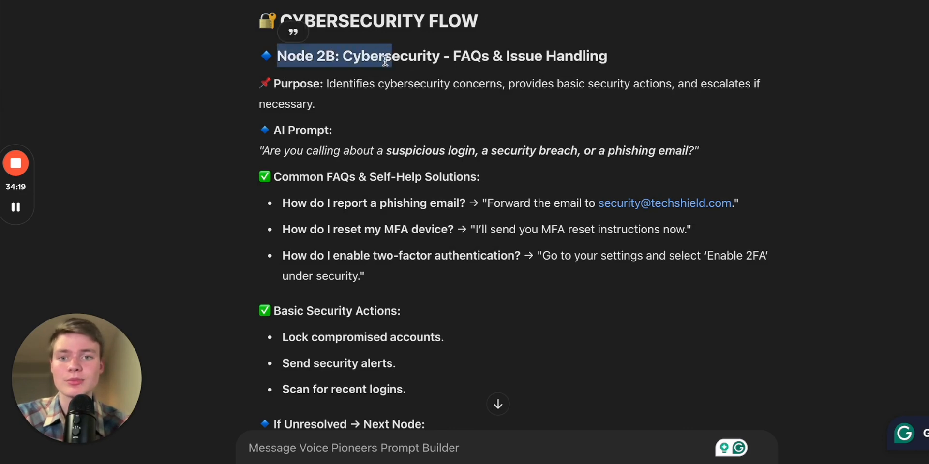
{"action": "triple_click", "coordinate": [347, 54]}
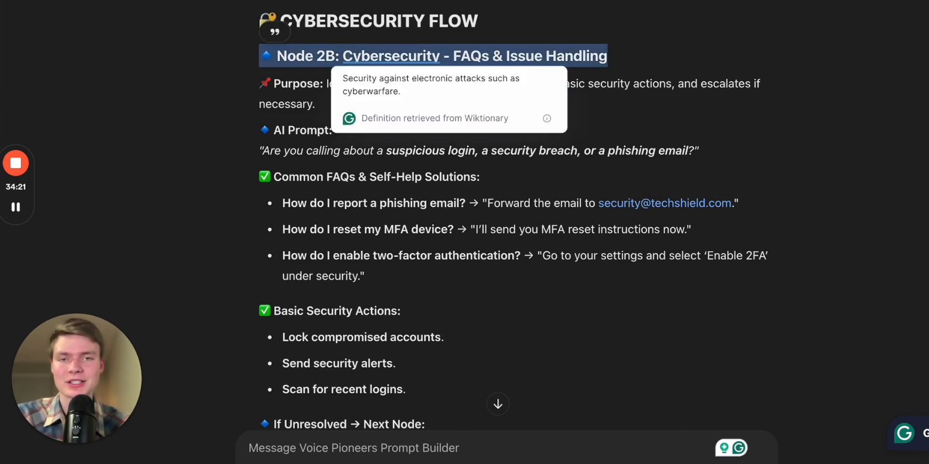
{"action": "key", "text": "alt+Tab"}
{"action": "left_click", "coordinate": [48, 36]}
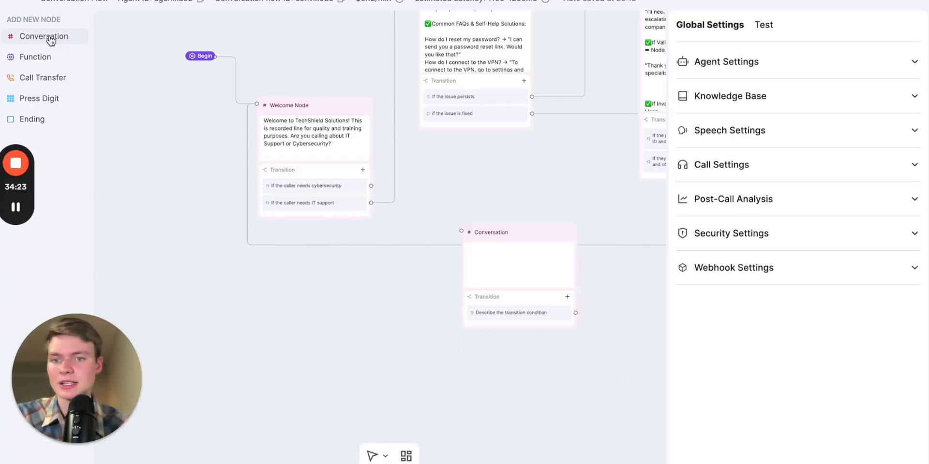
{"action": "left_click", "coordinate": [498, 234]}
{"action": "double_click", "coordinate": [515, 232]}
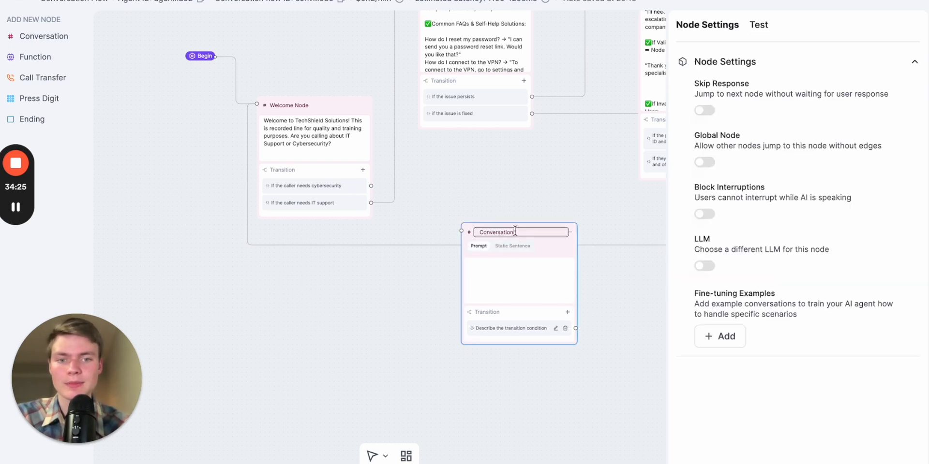
{"action": "type", "text": "security - FAQs & Issue Handling"}
{"action": "left_click", "coordinate": [504, 264]}
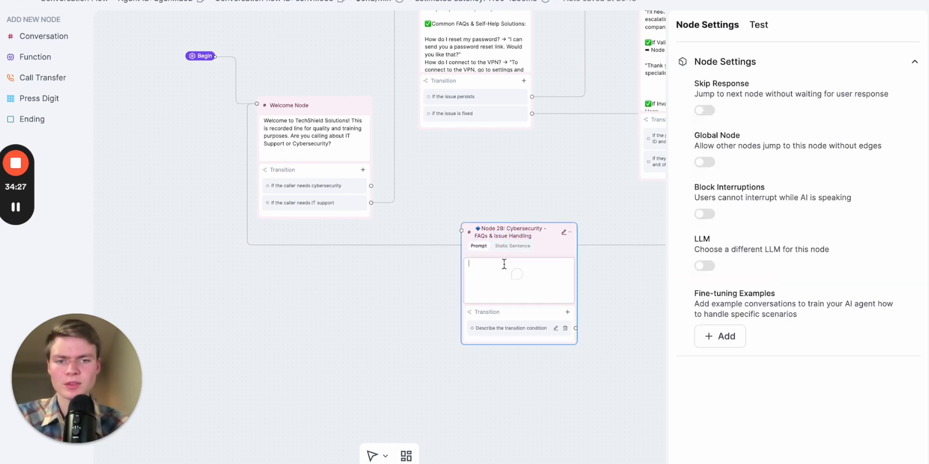
{"action": "left_click_drag", "start_coordinate": [540, 230], "coordinate": [396, 310]}
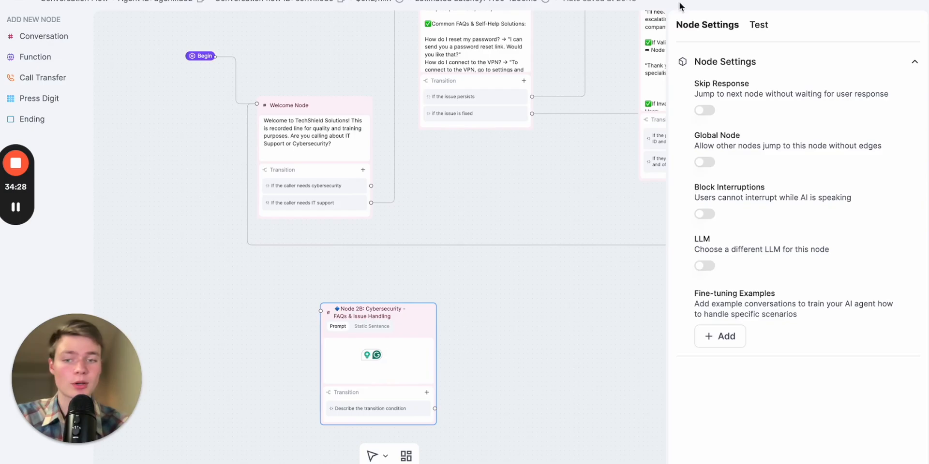
Copy Node 2B's purpose, AI prompt, FAQs, security actions and next-node text from ChatGPT and paste it into Node 2B's prompt
{"action": "key", "text": "alt+Tab"}
{"action": "scroll", "coordinate": [519, 264], "scroll_direction": "down", "scroll_amount": 3}
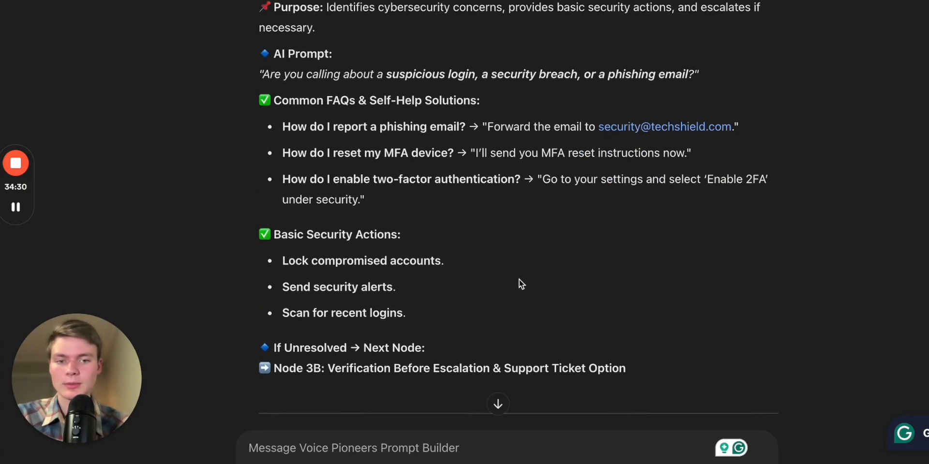
{"action": "left_click_drag", "start_coordinate": [637, 386], "coordinate": [261, 15]}
{"action": "key", "text": "alt+Tab"}
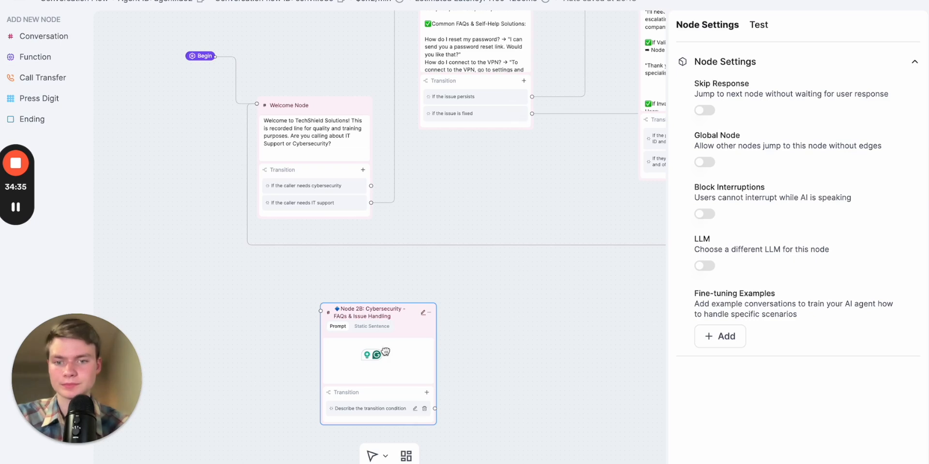
{"action": "left_click", "coordinate": [408, 356]}
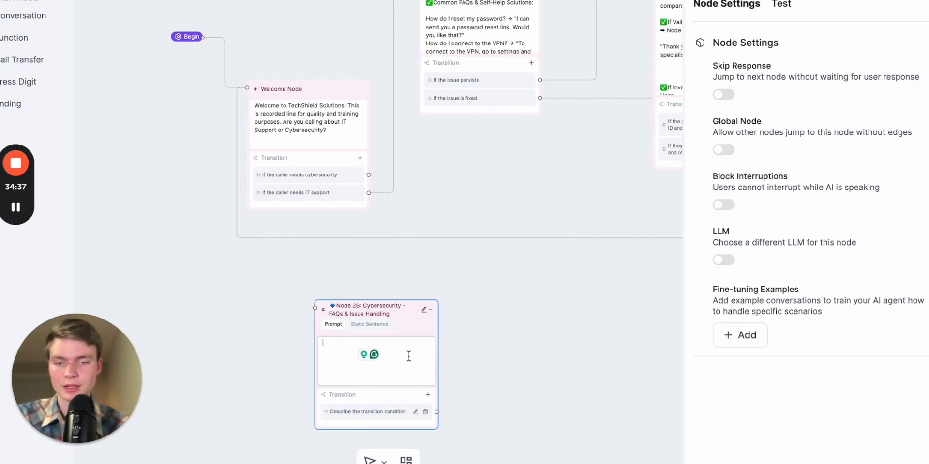
{"action": "key", "text": "ctrl+v"}
{"action": "left_click", "coordinate": [514, 391]}
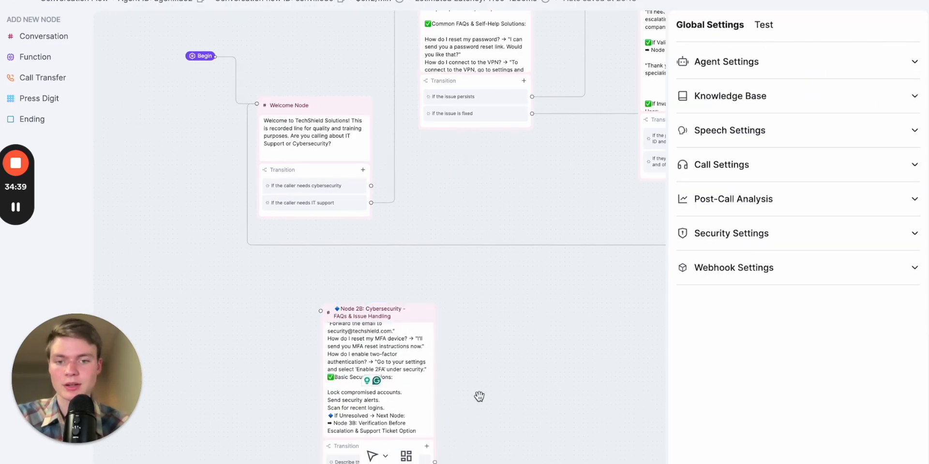
Scroll through Node 2B's pasted prompt to review its content
{"action": "scroll", "coordinate": [474, 389], "scroll_direction": "down", "scroll_amount": 3}
{"action": "left_click", "coordinate": [419, 304]}
{"action": "scroll", "coordinate": [418, 305], "scroll_direction": "up", "scroll_amount": 5}
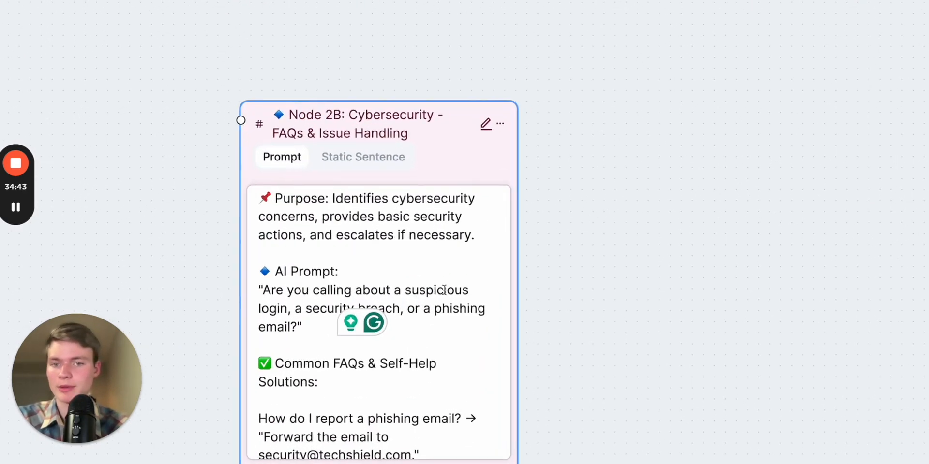
{"action": "scroll", "coordinate": [444, 291], "scroll_direction": "down", "scroll_amount": 3}
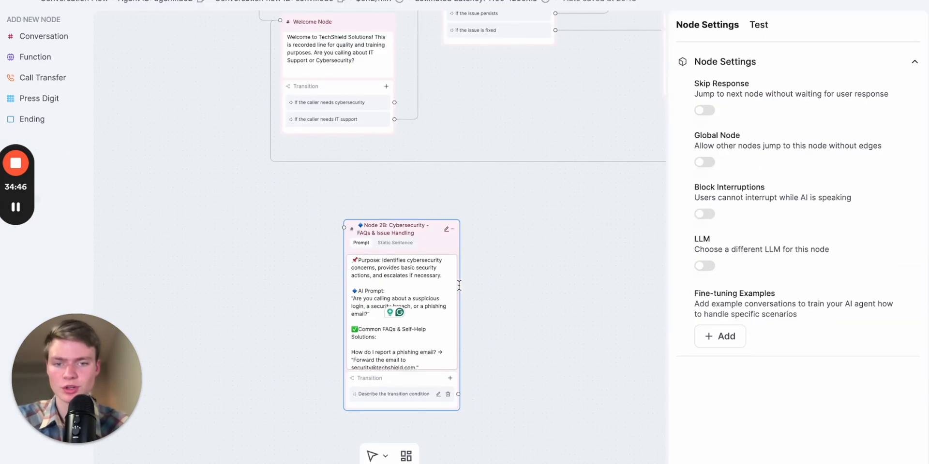
{"action": "scroll", "coordinate": [469, 245], "scroll_direction": "down", "scroll_amount": 1}
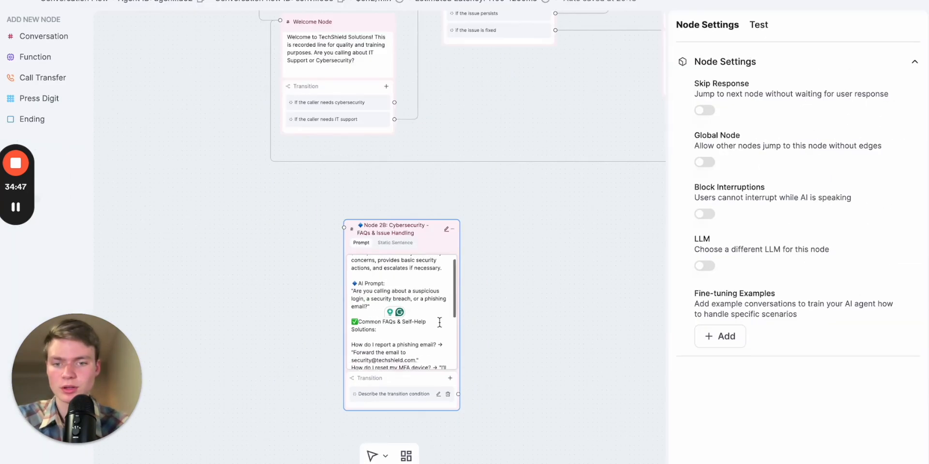
{"action": "scroll", "coordinate": [439, 323], "scroll_direction": "down", "scroll_amount": 4}
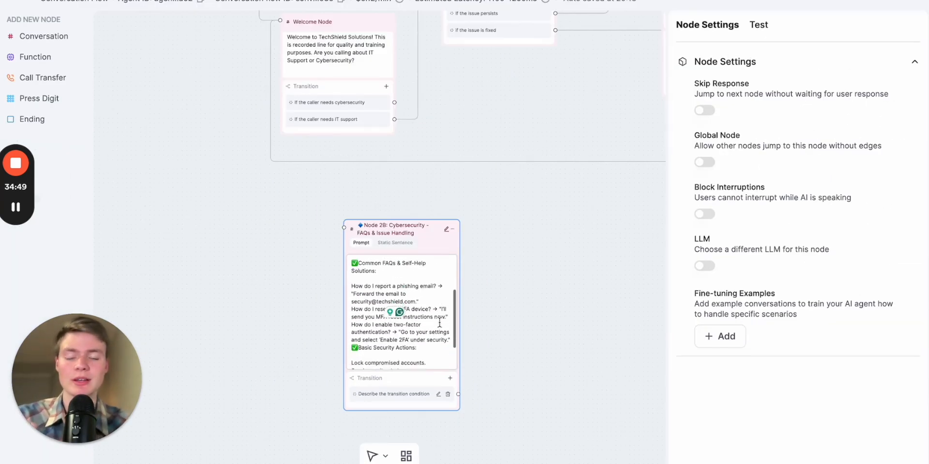
{"action": "scroll", "coordinate": [439, 322], "scroll_direction": "down", "scroll_amount": 1}
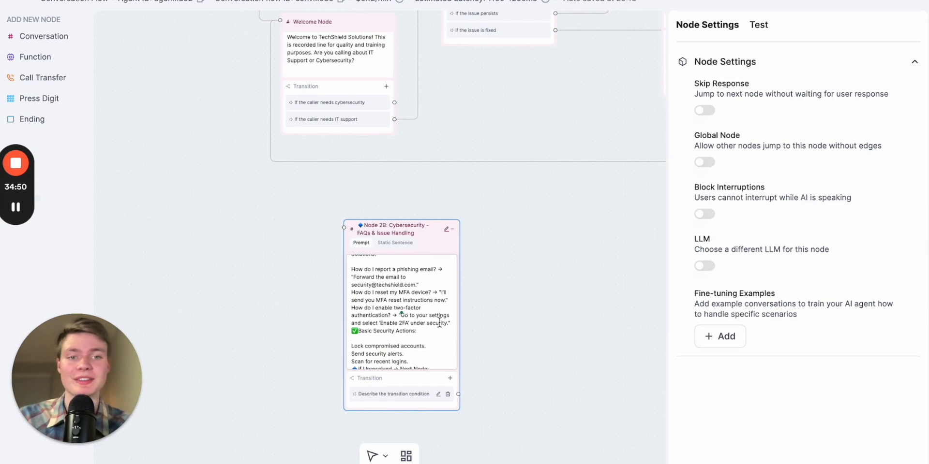
{"action": "scroll", "coordinate": [440, 323], "scroll_direction": "down", "scroll_amount": 2}
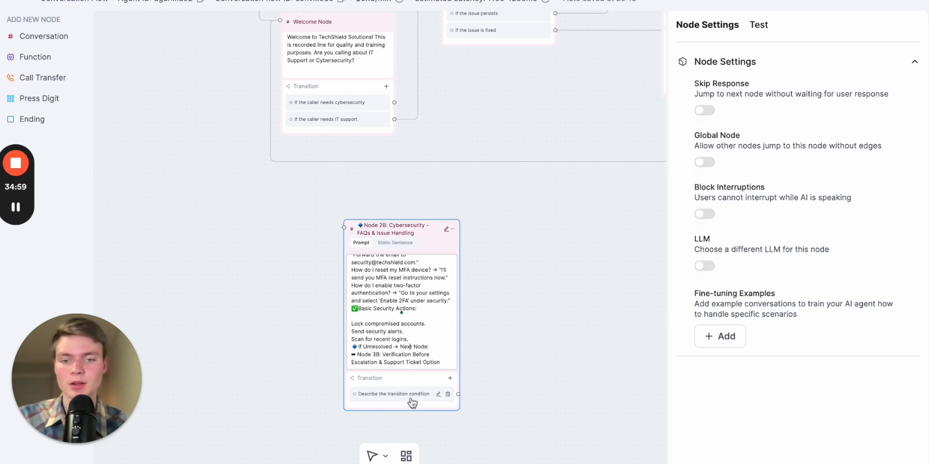
Set Node 2B's transition condition to "If unresolved"
{"action": "left_click_drag", "start_coordinate": [412, 231], "coordinate": [572, 223]}
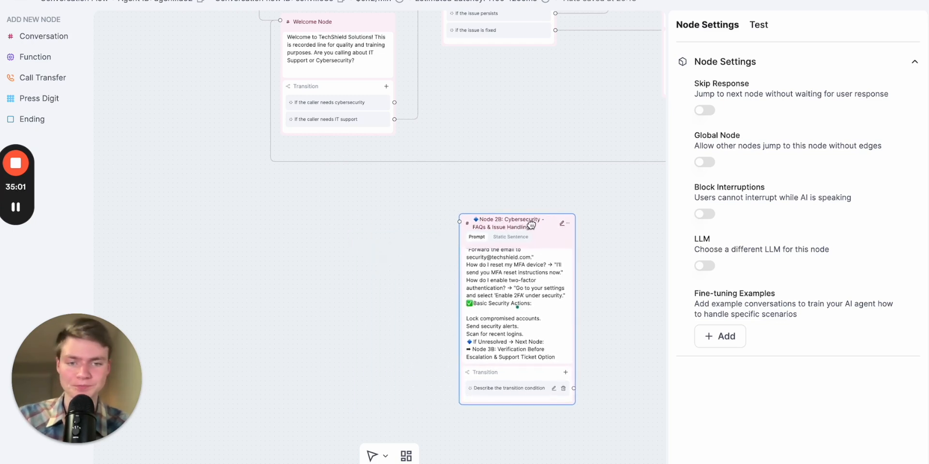
{"action": "left_click_drag", "start_coordinate": [414, 257], "coordinate": [330, 251]}
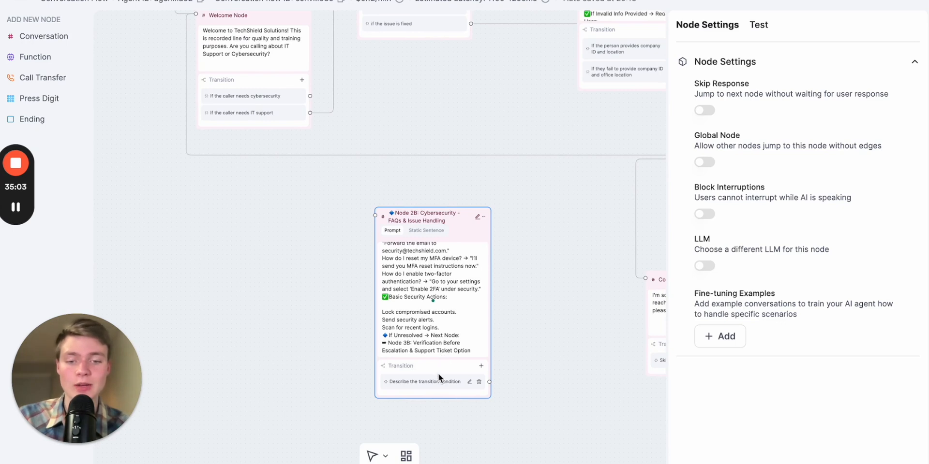
{"action": "left_click", "coordinate": [438, 382]}
{"action": "left_click_drag", "start_coordinate": [530, 353], "coordinate": [462, 298]}
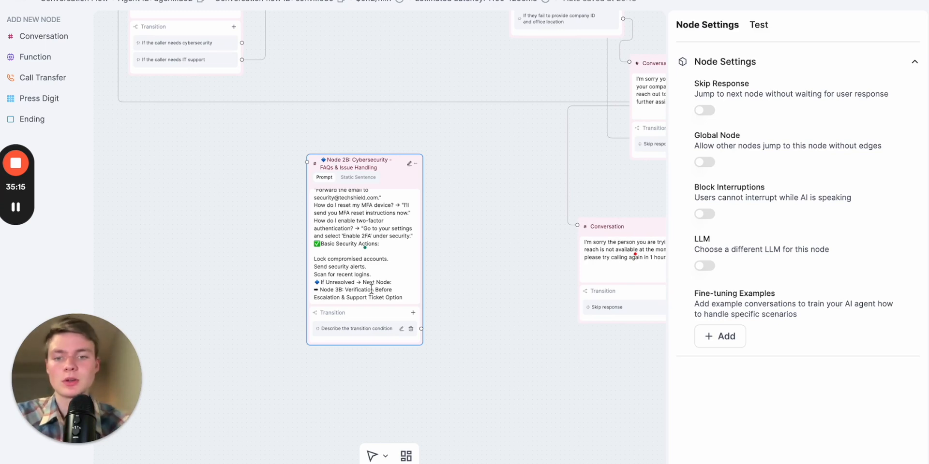
{"action": "left_click", "coordinate": [364, 334]}
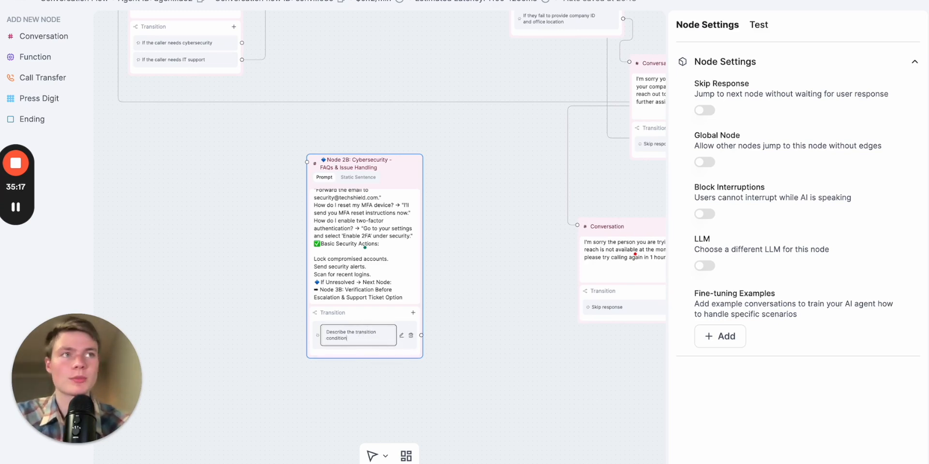
{"action": "key", "text": "ctrl+Tab"}
{"action": "scroll", "coordinate": [602, 285], "scroll_direction": "down", "scroll_amount": 2}
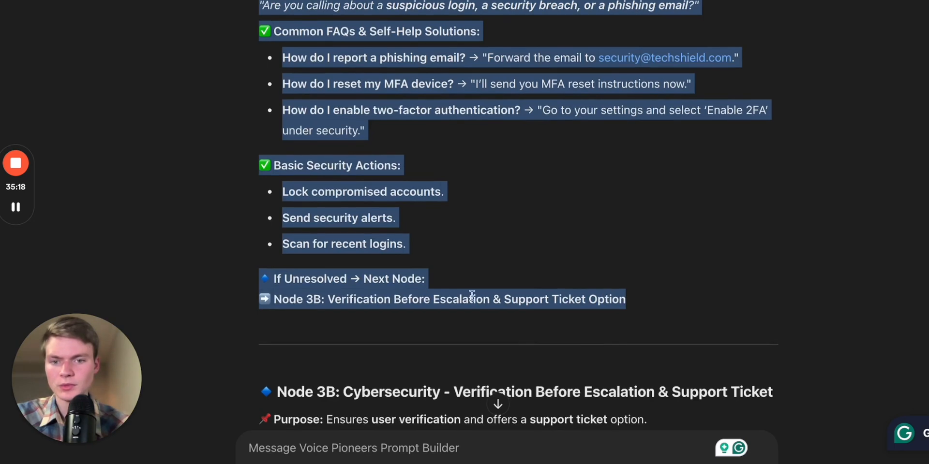
{"action": "left_click_drag", "start_coordinate": [257, 278], "coordinate": [354, 276]}
{"action": "key", "text": "ctrl+Tab"}
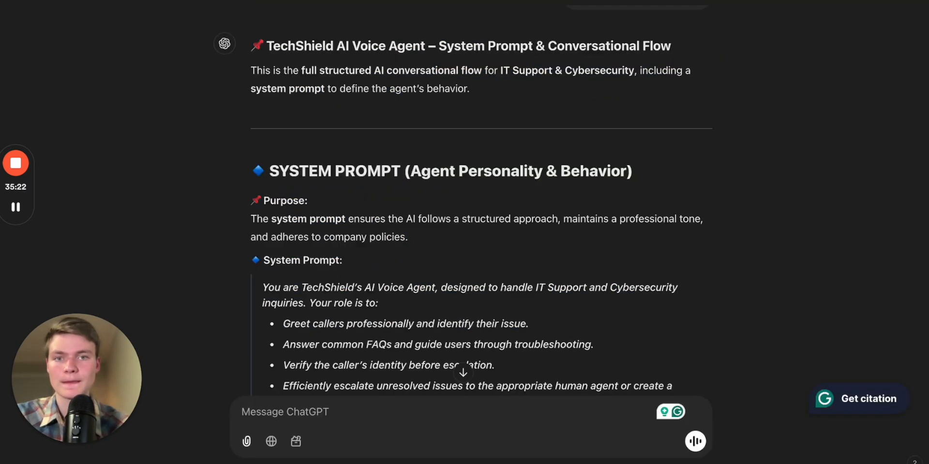
{"action": "key", "text": "ctrl+Tab"}
{"action": "left_click", "coordinate": [401, 329]}
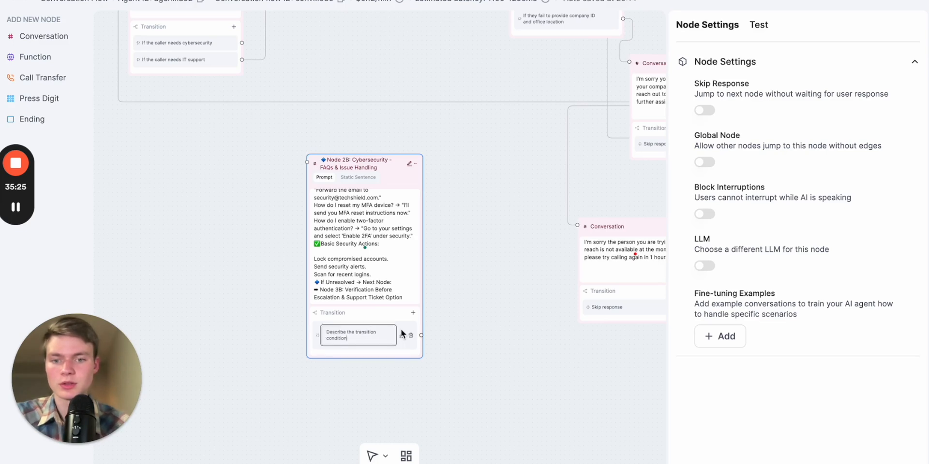
{"action": "type", "text": "If unresolved"}
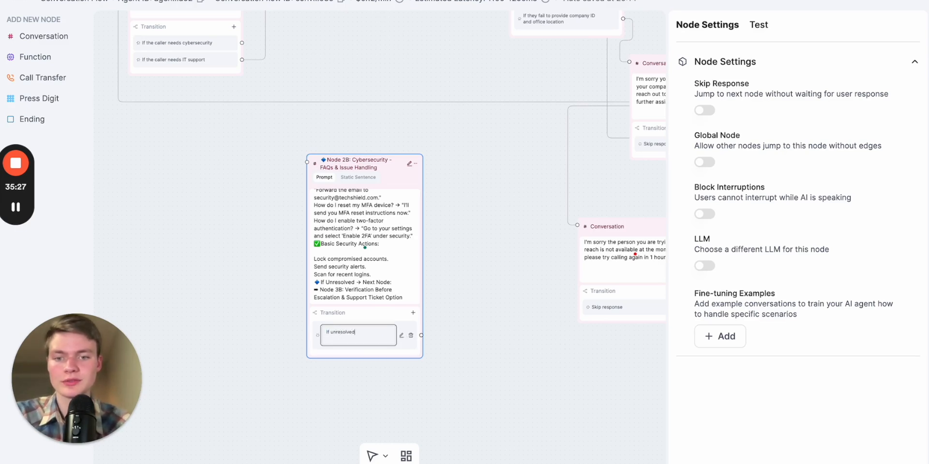
{"action": "left_click", "coordinate": [426, 372]}
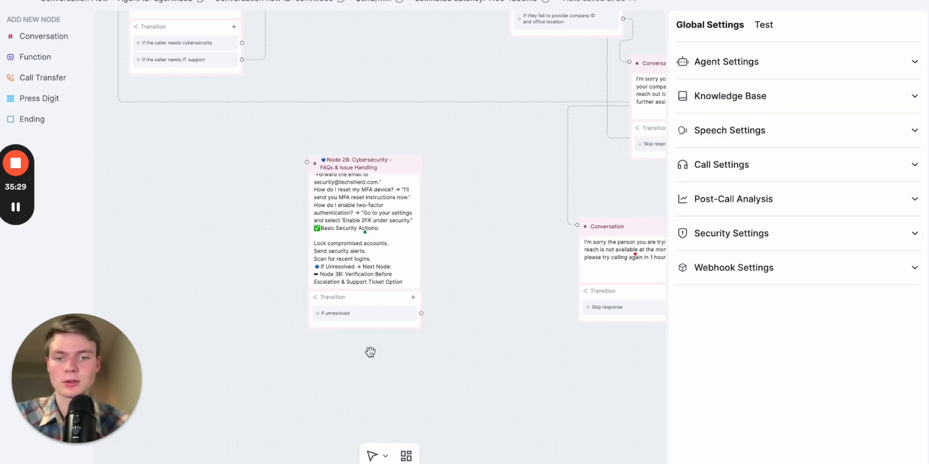
Add a new Conversation node and place it to the right of Node 2B
{"action": "scroll", "coordinate": [370, 352], "scroll_direction": "down", "scroll_amount": 2}
{"action": "scroll", "coordinate": [370, 351], "scroll_direction": "up", "scroll_amount": 5}
{"action": "left_click_drag", "start_coordinate": [476, 336], "coordinate": [277, 381]}
{"action": "scroll", "coordinate": [278, 381], "scroll_direction": "down", "scroll_amount": 4}
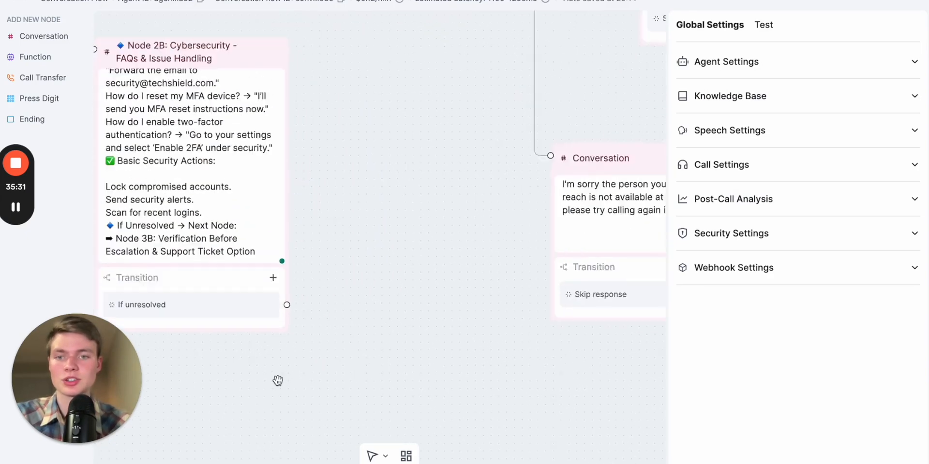
{"action": "left_click_drag", "start_coordinate": [42, 35], "coordinate": [425, 257]}
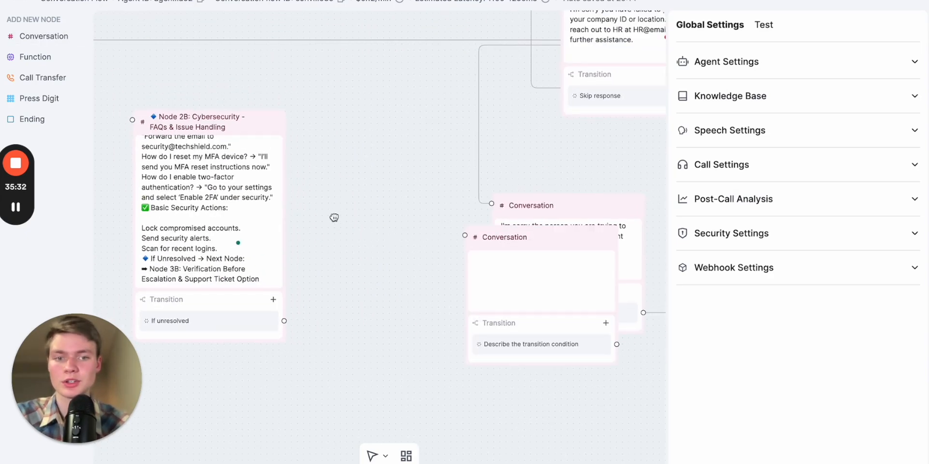
{"action": "left_click_drag", "start_coordinate": [327, 153], "coordinate": [512, 139]}
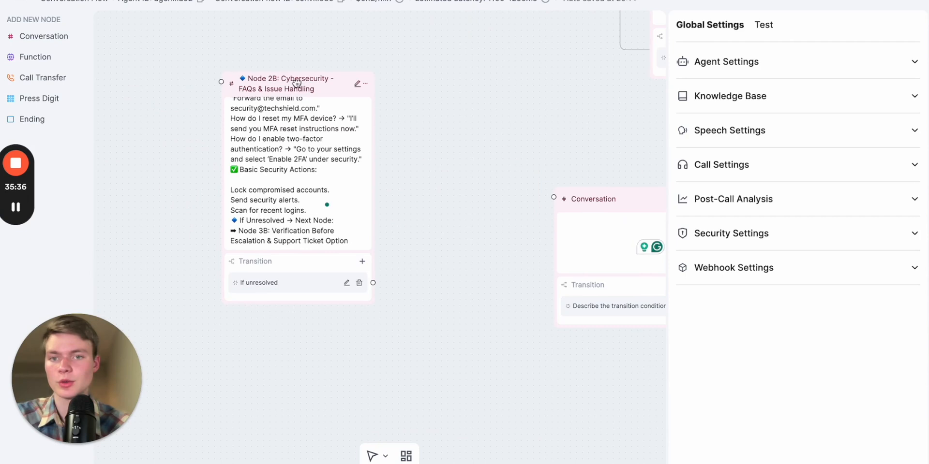
{"action": "left_click_drag", "start_coordinate": [293, 86], "coordinate": [217, 136]}
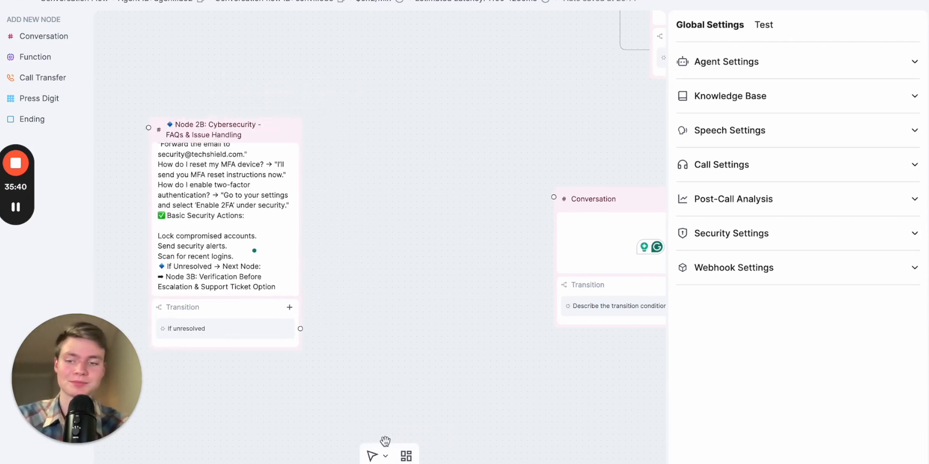
{"action": "left_click_drag", "start_coordinate": [582, 207], "coordinate": [430, 207]}
{"action": "left_click", "coordinate": [442, 250]}
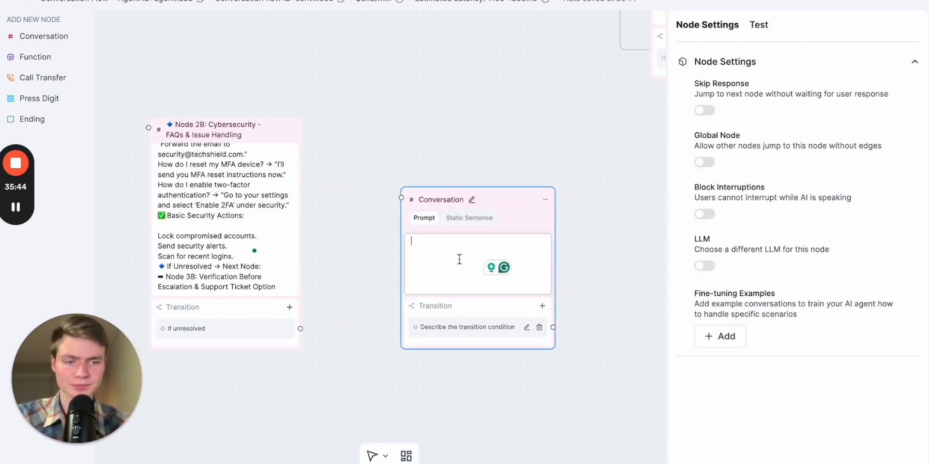
Rename the new node "Node 3B: Cybersecurity - Verification Before Escalation & Support Ticket" using the heading copied from ChatGPT
{"action": "left_click", "coordinate": [452, 252]}
{"action": "key", "text": "ctrl+Tab"}
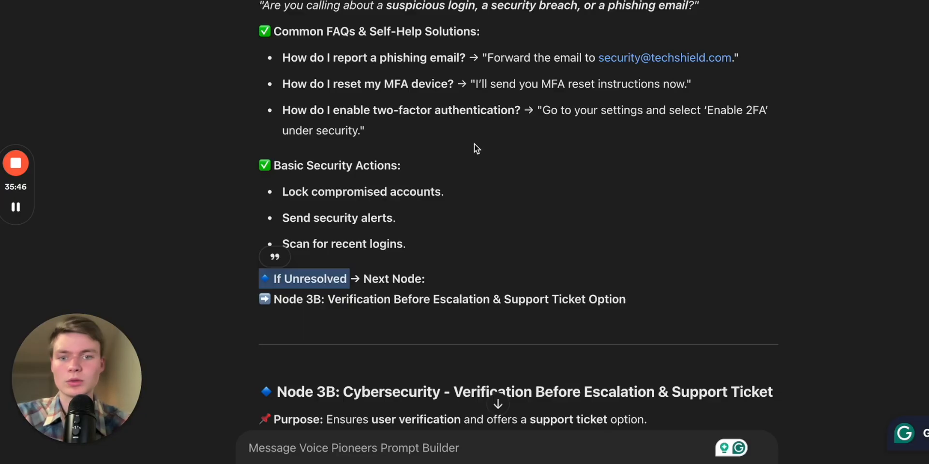
{"action": "scroll", "coordinate": [468, 234], "scroll_direction": "up", "scroll_amount": 3}
{"action": "scroll", "coordinate": [468, 234], "scroll_direction": "down", "scroll_amount": 9}
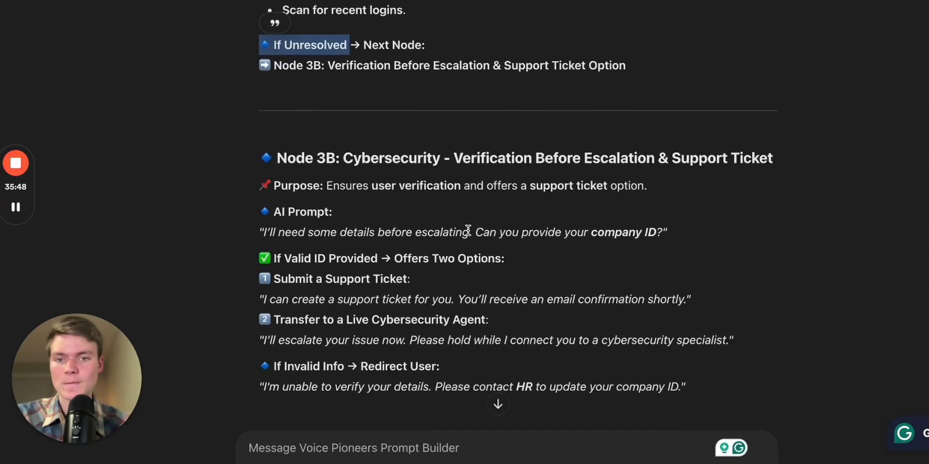
{"action": "left_click_drag", "start_coordinate": [279, 81], "coordinate": [781, 81]}
{"action": "key", "text": "ctrl+c"}
{"action": "key", "text": "ctrl+Tab"}
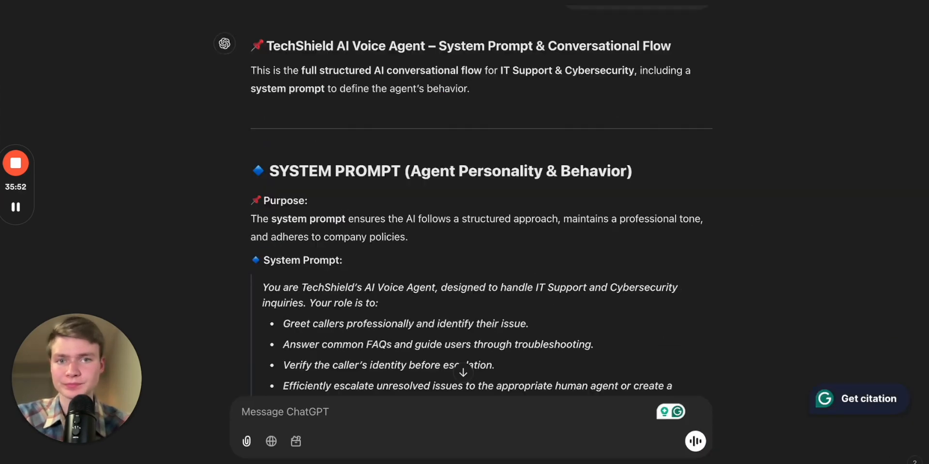
{"action": "key", "text": "ctrl+Tab"}
{"action": "left_click", "coordinate": [474, 203]}
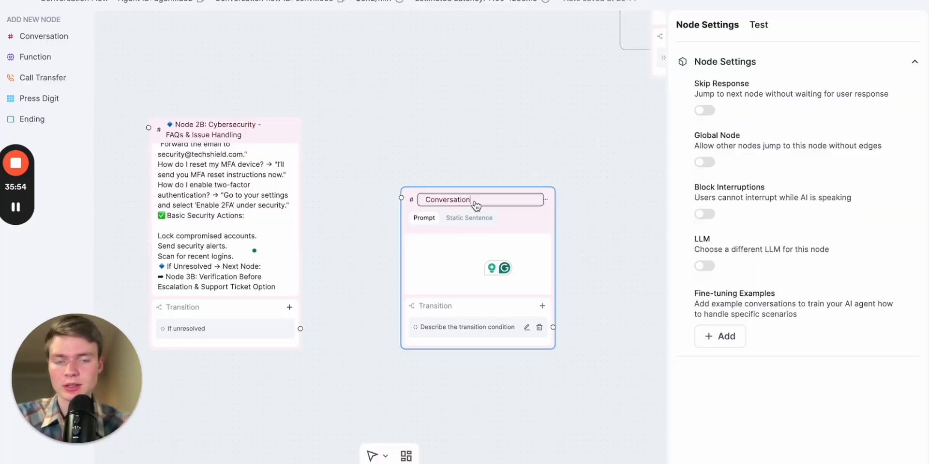
{"action": "key", "text": "ctrl+a"}
{"action": "key", "text": "ctrl+v"}
{"action": "key", "text": "Return"}
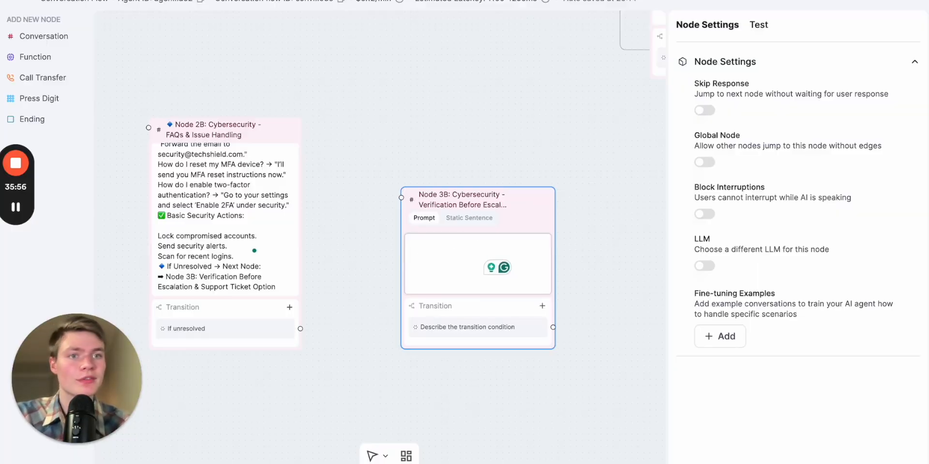
Copy Node 3B's purpose, AI prompt, valid-ID options and invalid-info line from ChatGPT and paste them into Node 3B's prompt
{"action": "key", "text": "ctrl+Tab"}
{"action": "scroll", "coordinate": [517, 233], "scroll_direction": "down", "scroll_amount": 1}
{"action": "left_click_drag", "start_coordinate": [726, 289], "coordinate": [259, 83]}
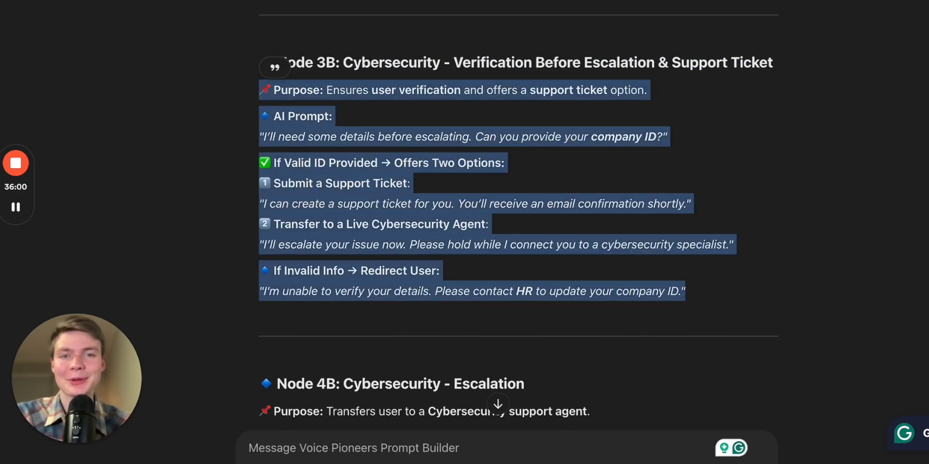
{"action": "key", "text": "alt+Tab"}
{"action": "left_click", "coordinate": [455, 258]}
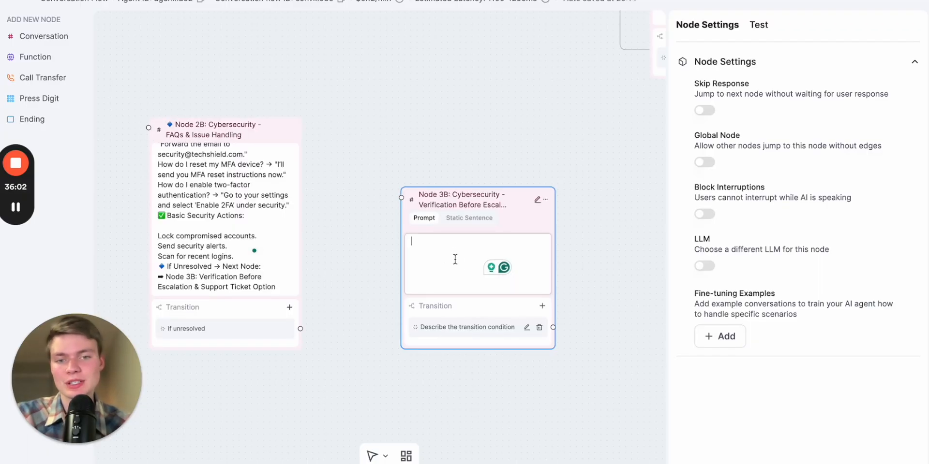
{"action": "key", "text": "ctrl+v"}
{"action": "scroll", "coordinate": [464, 331], "scroll_direction": "up", "scroll_amount": 4}
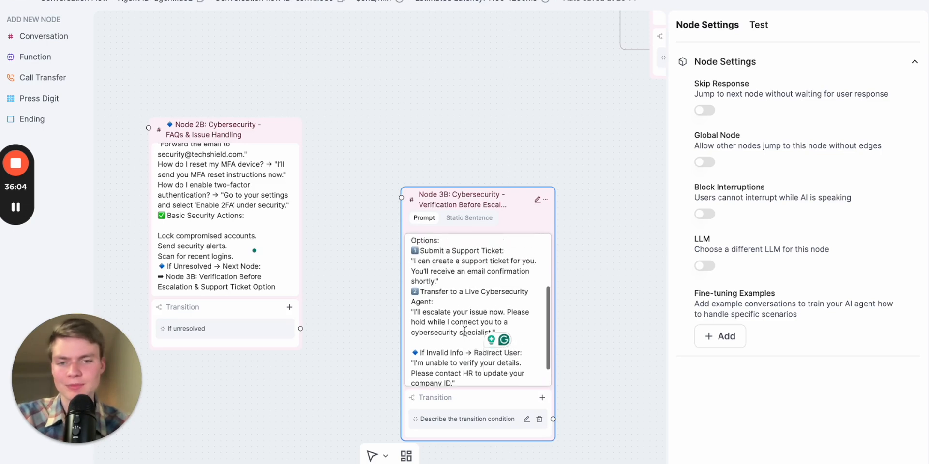
{"action": "scroll", "coordinate": [461, 339], "scroll_direction": "up", "scroll_amount": 1}
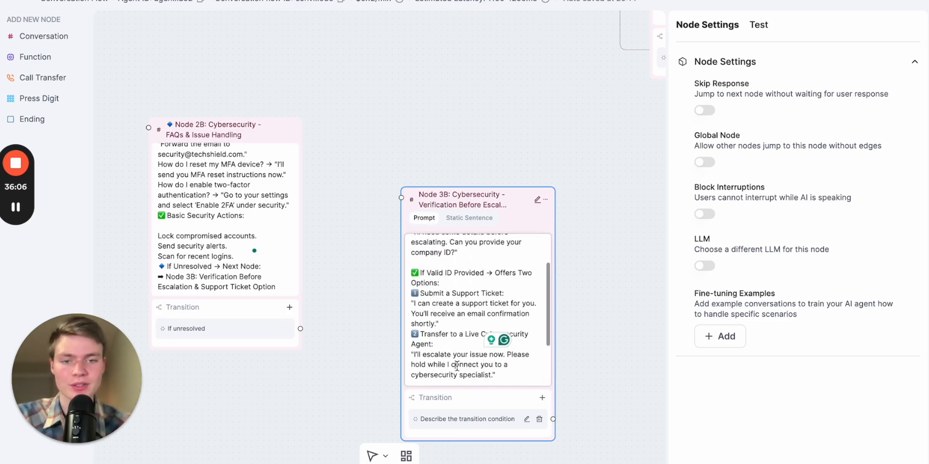
{"action": "scroll", "coordinate": [566, 315], "scroll_direction": "right", "scroll_amount": 2}
{"action": "scroll", "coordinate": [566, 315], "scroll_direction": "down", "scroll_amount": 1}
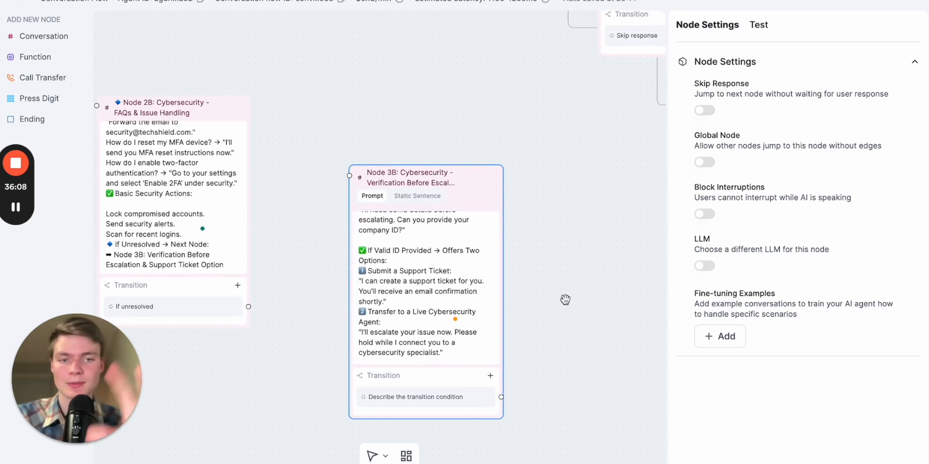
{"action": "scroll", "coordinate": [305, 216], "scroll_direction": "down", "scroll_amount": 2}
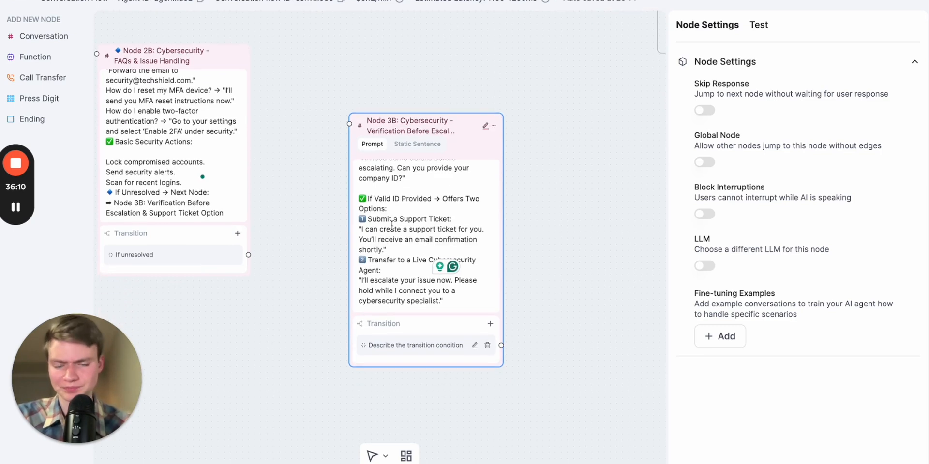
Connect Node 2B's "If unresolved" transition to Node 3B
{"action": "left_click_drag", "start_coordinate": [443, 122], "coordinate": [494, 168]}
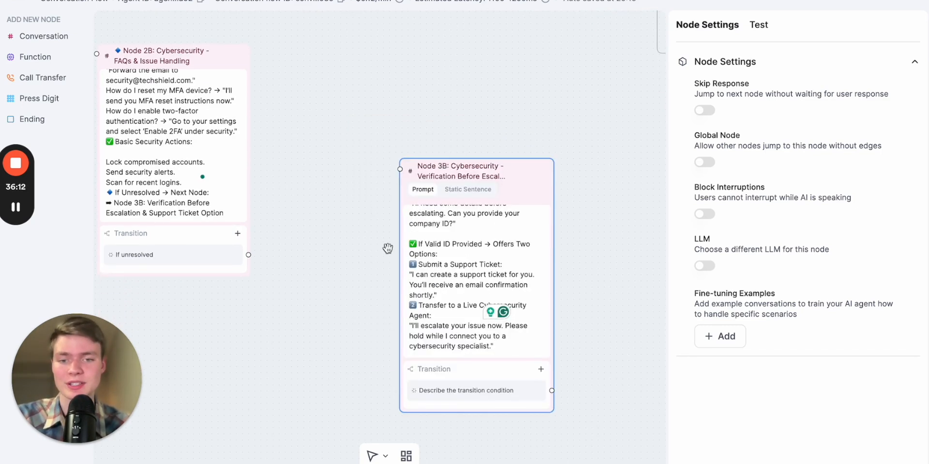
{"action": "left_click", "coordinate": [244, 255]}
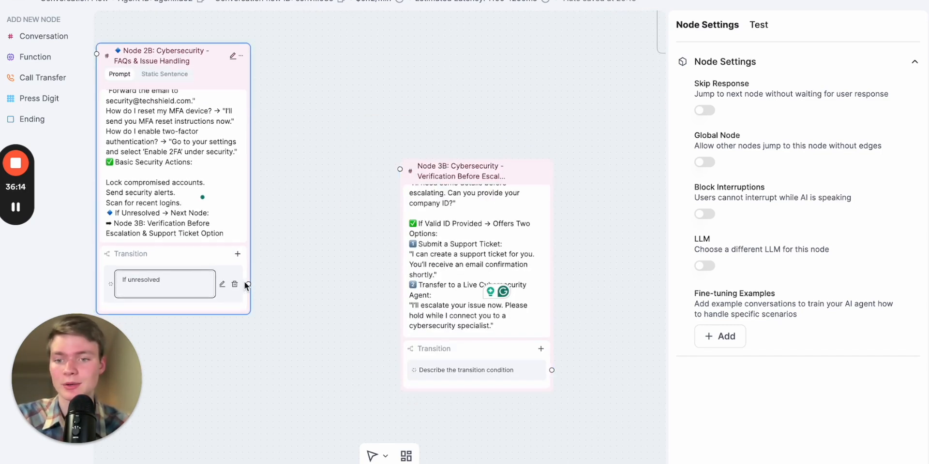
{"action": "left_click", "coordinate": [341, 200]}
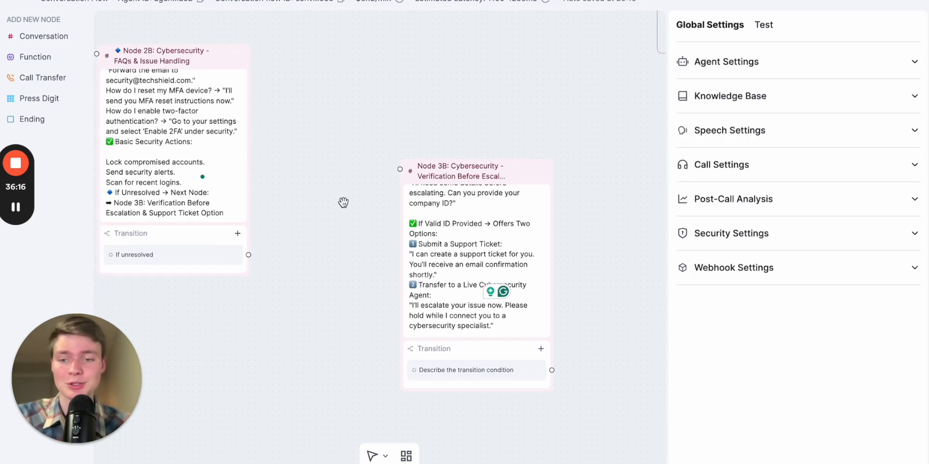
{"action": "left_click_drag", "start_coordinate": [248, 256], "coordinate": [394, 170]}
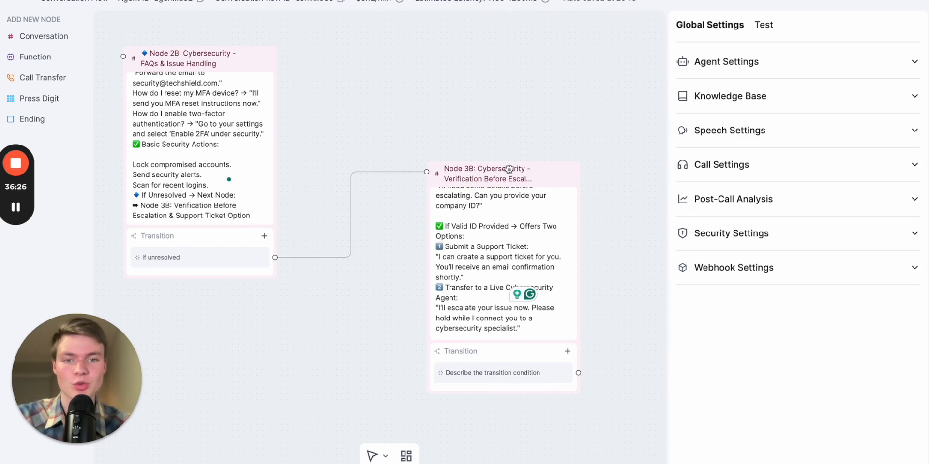
Read through Node 3B's pasted prompt, including the valid-ID options and the invalid-info line
{"action": "left_click_drag", "start_coordinate": [501, 177], "coordinate": [519, 220]}
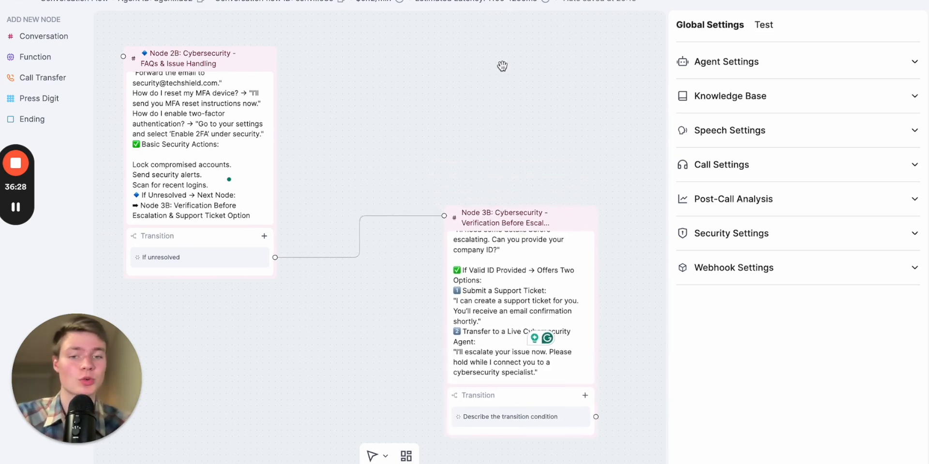
{"action": "left_click_drag", "start_coordinate": [519, 108], "coordinate": [447, 50]}
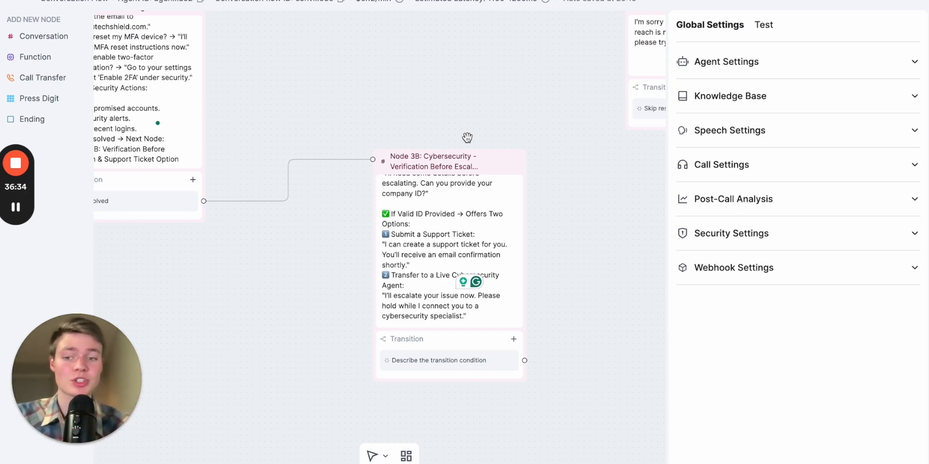
{"action": "scroll", "coordinate": [440, 264], "scroll_direction": "up", "scroll_amount": 2}
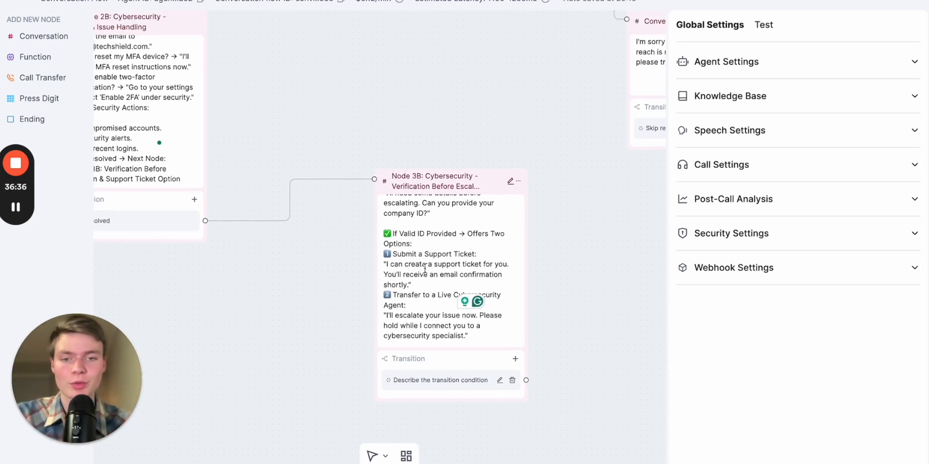
{"action": "left_click", "coordinate": [420, 323]}
{"action": "scroll", "coordinate": [420, 323], "scroll_direction": "up", "scroll_amount": 3}
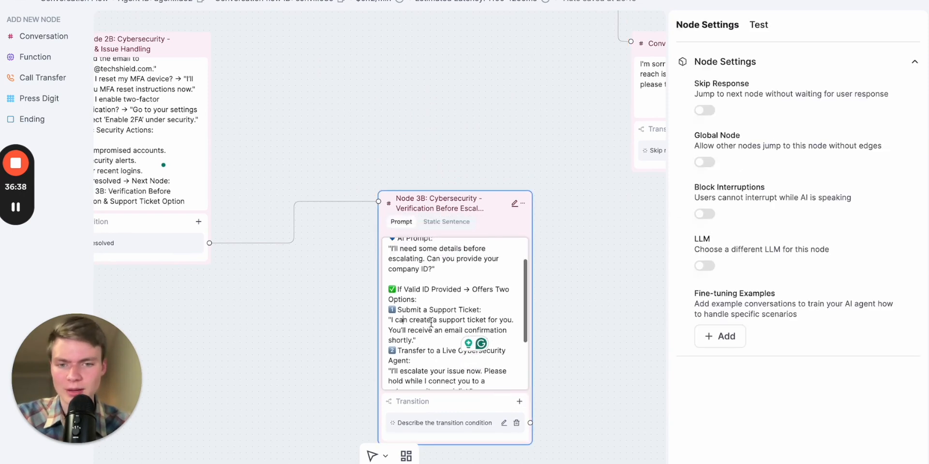
{"action": "scroll", "coordinate": [561, 291], "scroll_direction": "down", "scroll_amount": 2}
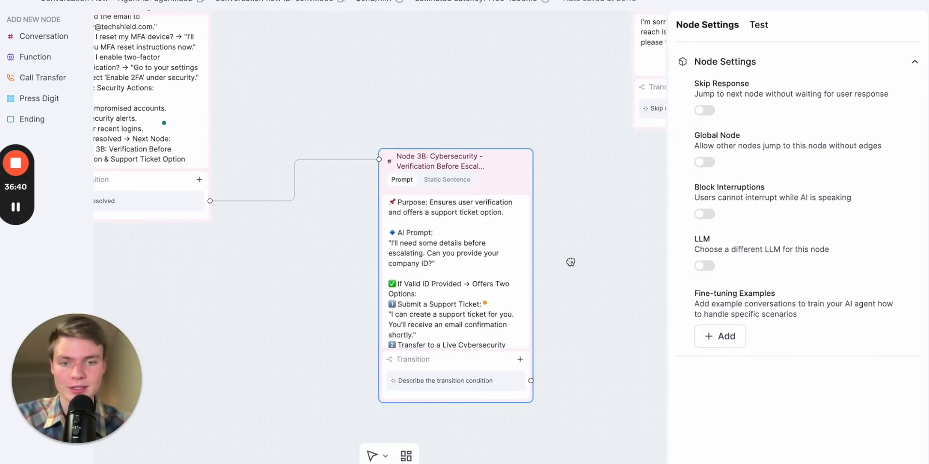
{"action": "scroll", "coordinate": [478, 278], "scroll_direction": "up", "scroll_amount": 3}
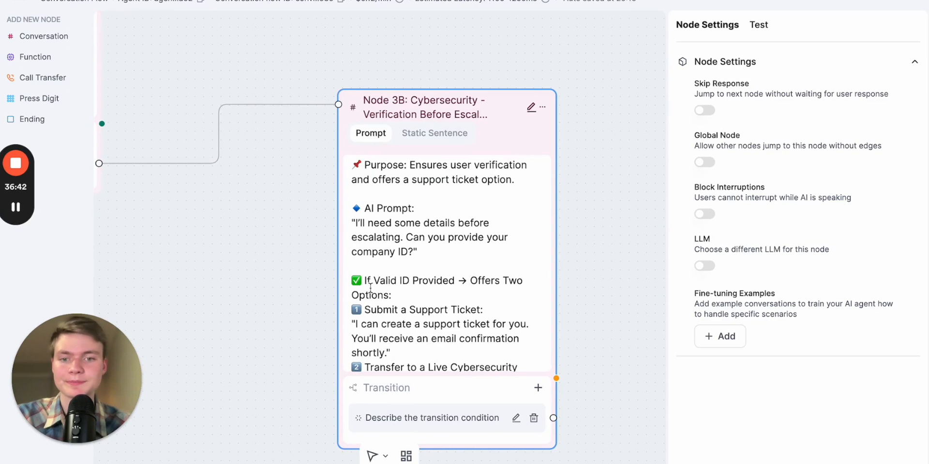
{"action": "scroll", "coordinate": [366, 279], "scroll_direction": "up", "scroll_amount": 1}
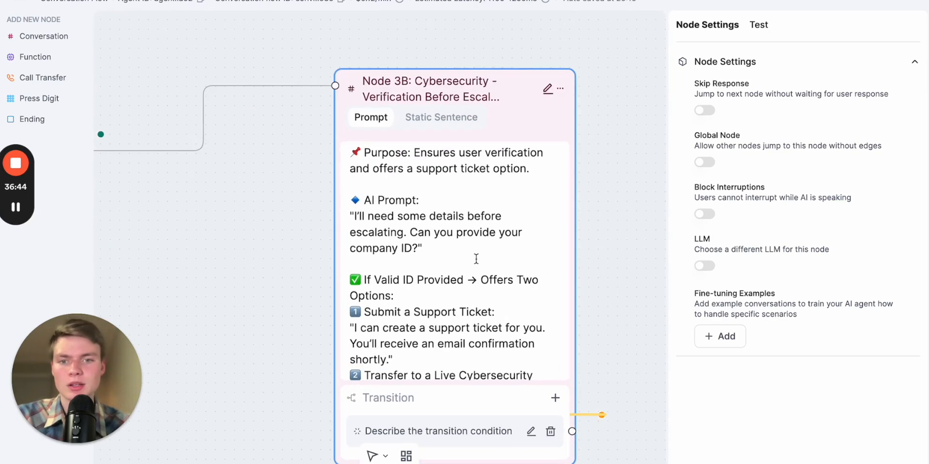
{"action": "scroll", "coordinate": [455, 290], "scroll_direction": "down", "scroll_amount": 2}
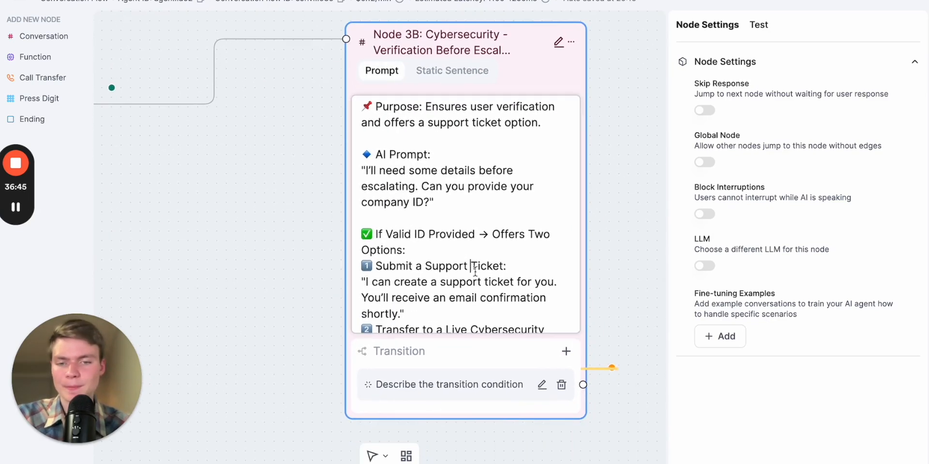
{"action": "scroll", "coordinate": [487, 285], "scroll_direction": "down", "scroll_amount": 2}
{"action": "scroll", "coordinate": [497, 262], "scroll_direction": "down", "scroll_amount": 2}
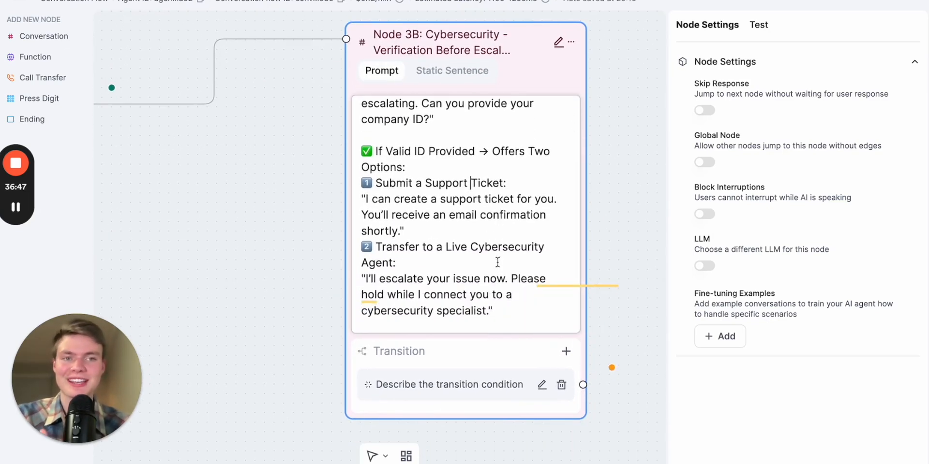
{"action": "scroll", "coordinate": [498, 262], "scroll_direction": "down", "scroll_amount": 1}
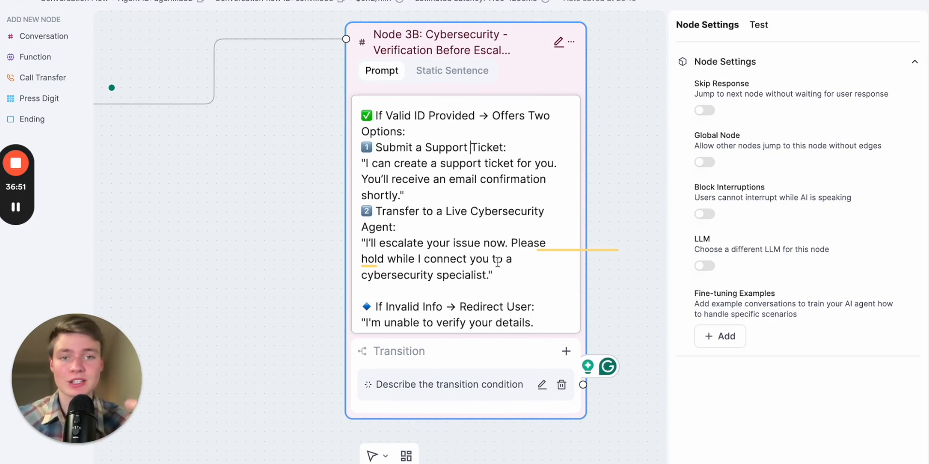
{"action": "scroll", "coordinate": [500, 280], "scroll_direction": "down", "scroll_amount": 1}
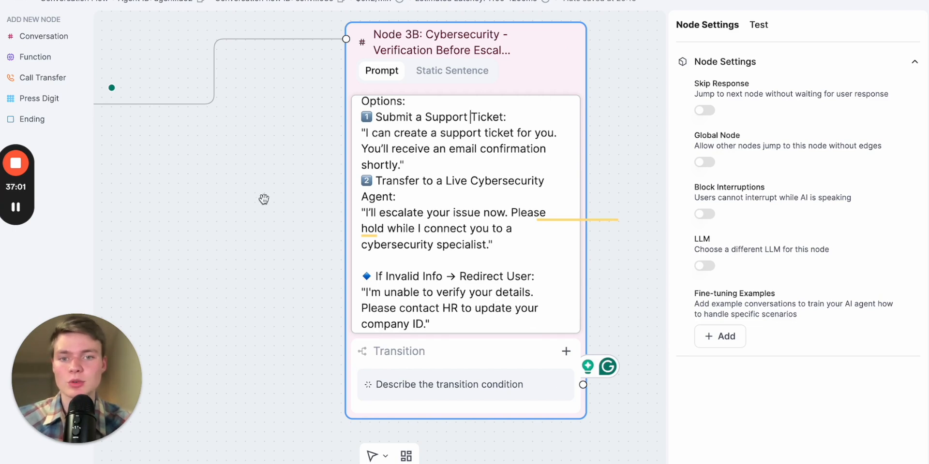
{"action": "left_click_drag", "start_coordinate": [279, 205], "coordinate": [228, 206]}
{"action": "scroll", "coordinate": [390, 206], "scroll_direction": "up", "scroll_amount": 2}
{"action": "left_click", "coordinate": [390, 206]}
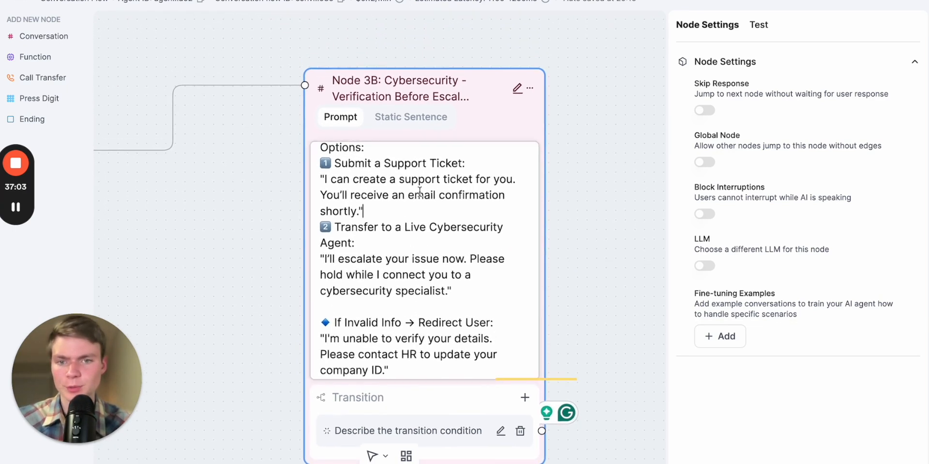
{"action": "left_click", "coordinate": [432, 180]}
{"action": "scroll", "coordinate": [460, 227], "scroll_direction": "down", "scroll_amount": 2}
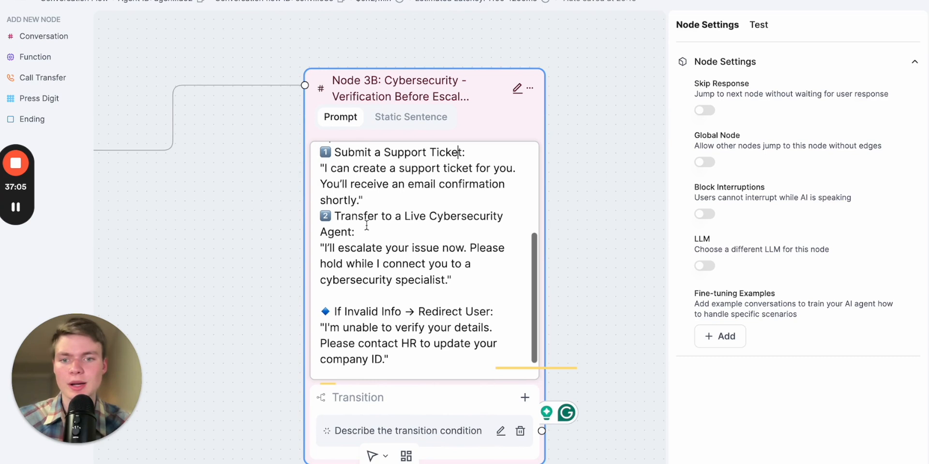
{"action": "scroll", "coordinate": [458, 231], "scroll_direction": "up", "scroll_amount": 2}
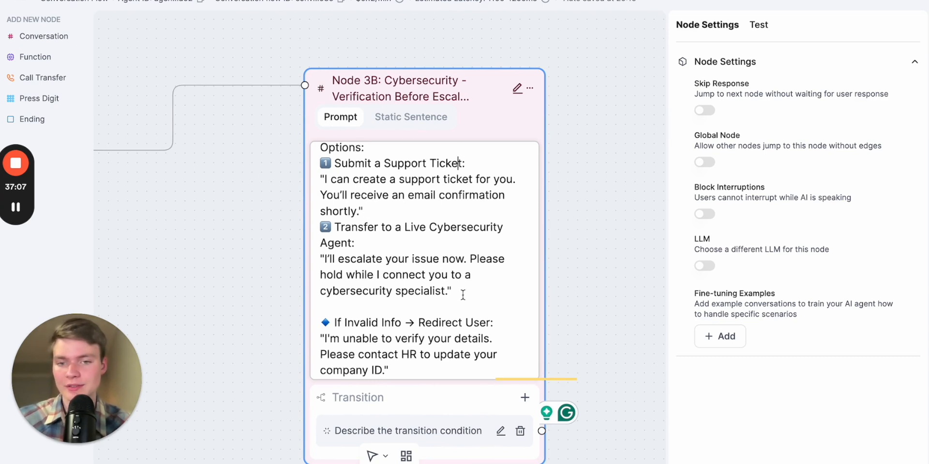
{"action": "left_click", "coordinate": [452, 399]}
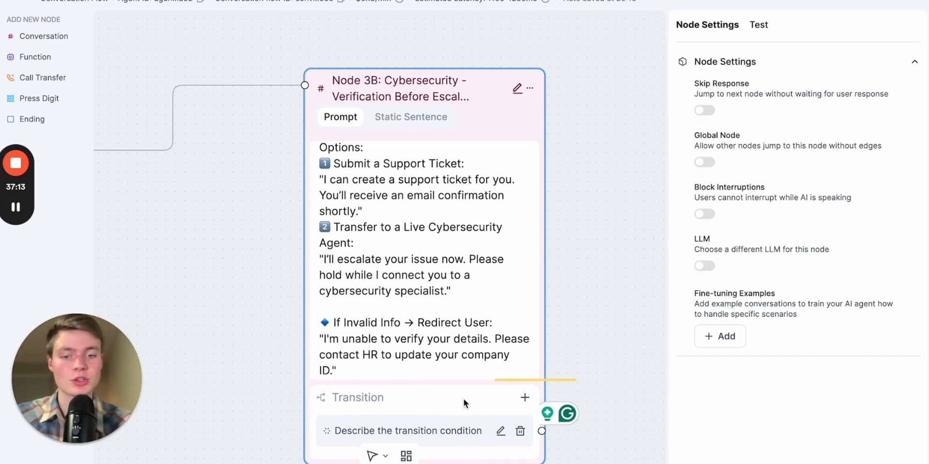
Set Node 3B's transition condition to "If the caller wants to submit a support ticket"
{"action": "left_click_drag", "start_coordinate": [464, 398], "coordinate": [469, 369]}
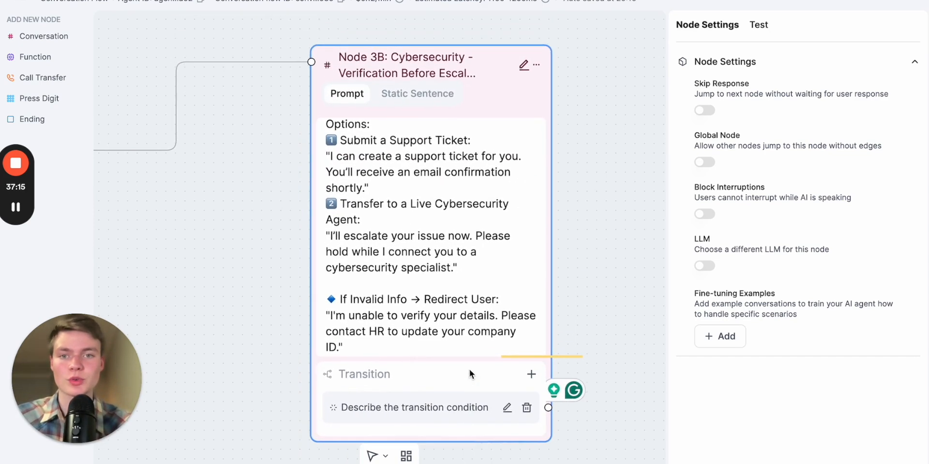
{"action": "left_click", "coordinate": [506, 411]}
{"action": "key", "text": "ctrl+a"}
{"action": "type", "text": "Su"}
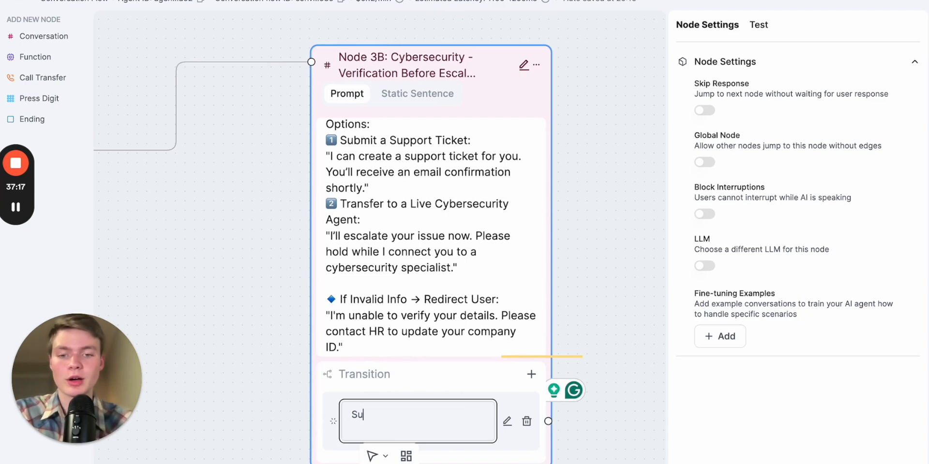
{"action": "type", "text": "bmit a su"}
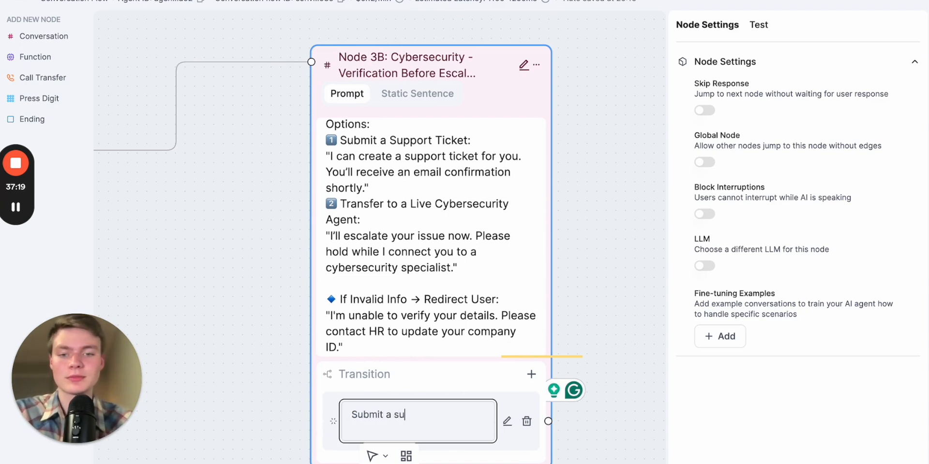
{"action": "type", "text": "ppor"}
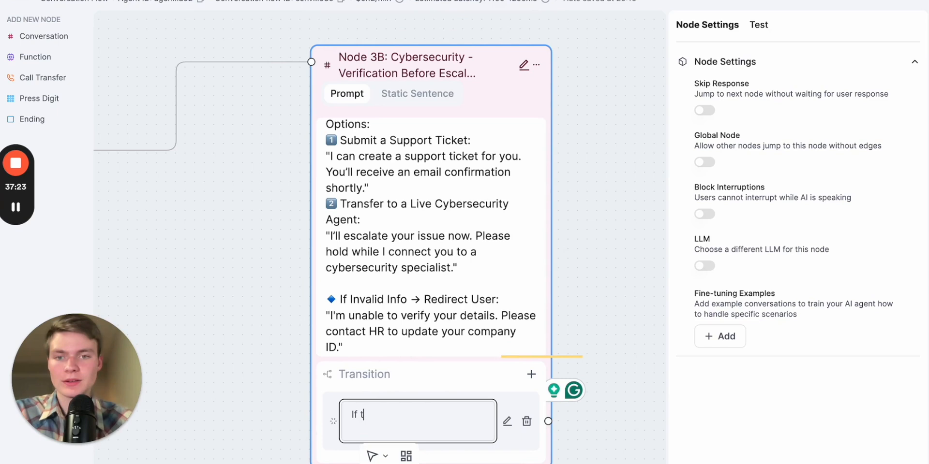
{"action": "type", "text": "the person submit"}
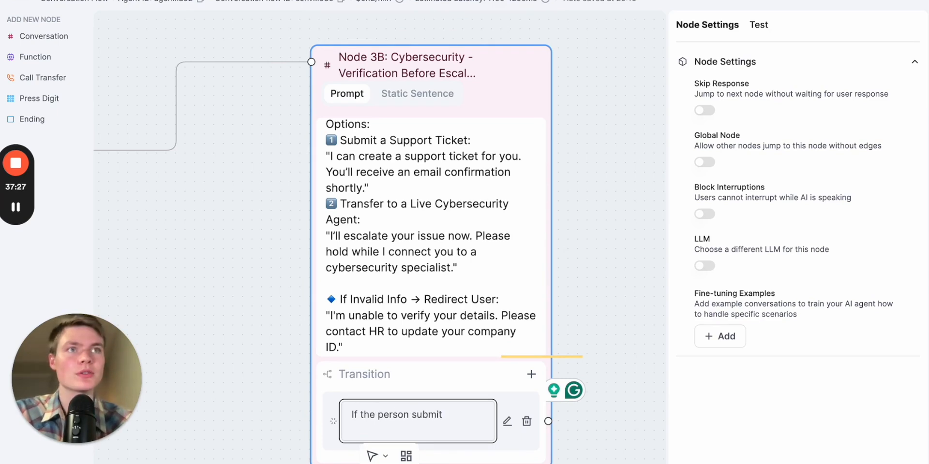
{"action": "key", "text": "Return"}
{"action": "triple_click", "coordinate": [448, 413]}
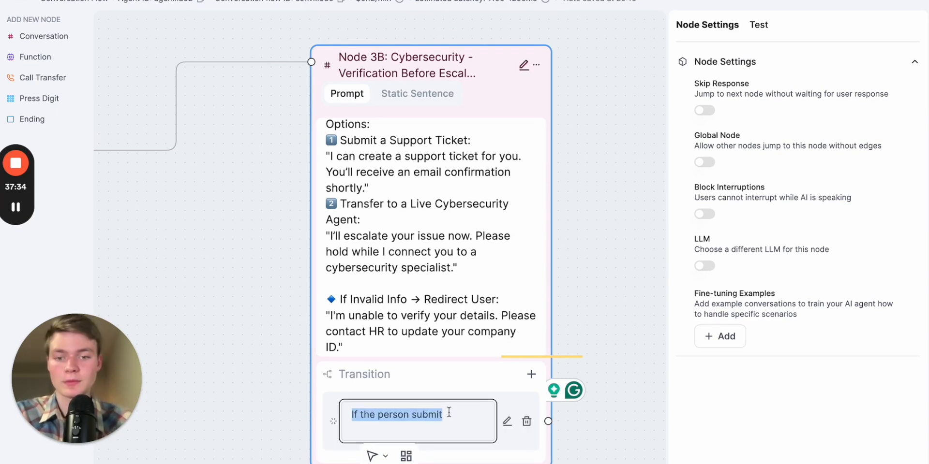
{"action": "type", "text": "If tehc al"}
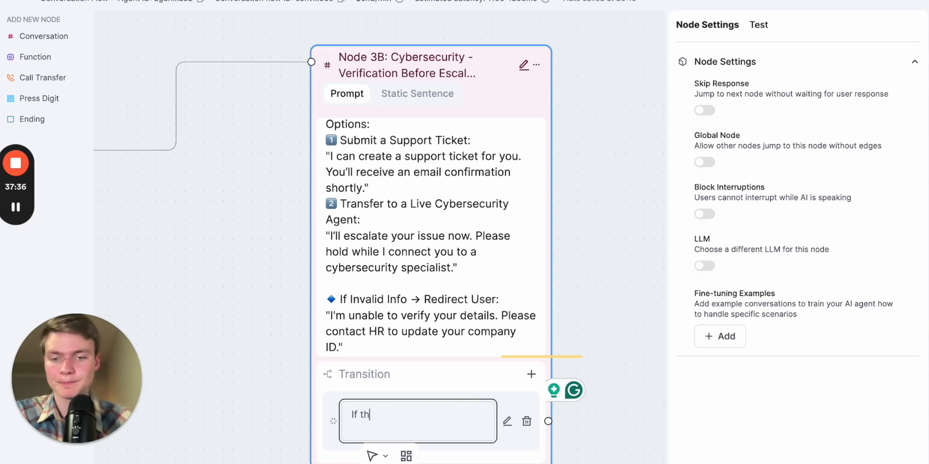
{"action": "type", "text": "er wants"}
{"action": "type", "text": "to "}
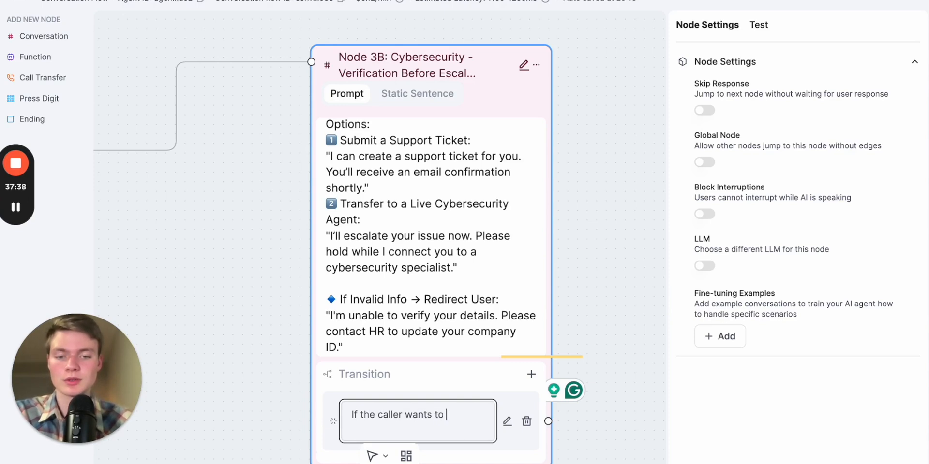
{"action": "type", "text": "submit a support ticke"}
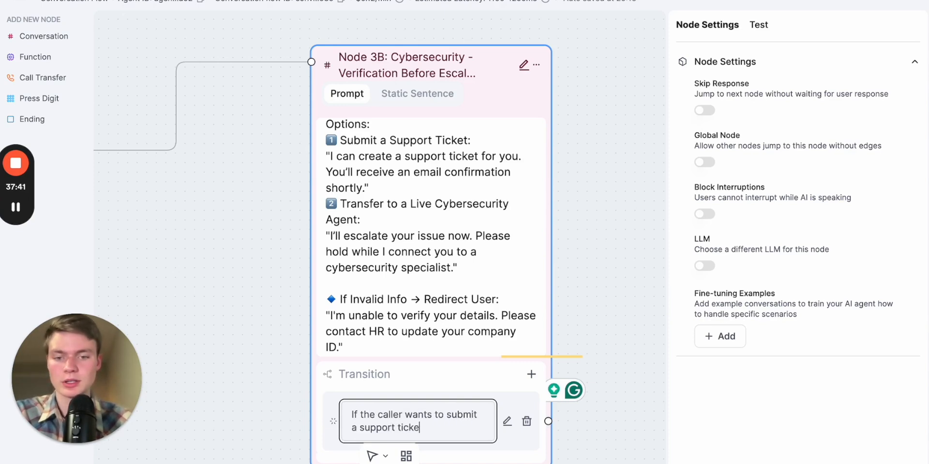
{"action": "type", "text": "t"}
{"action": "left_click", "coordinate": [602, 248]}
{"action": "left_click_drag", "start_coordinate": [602, 248], "coordinate": [528, 212]}
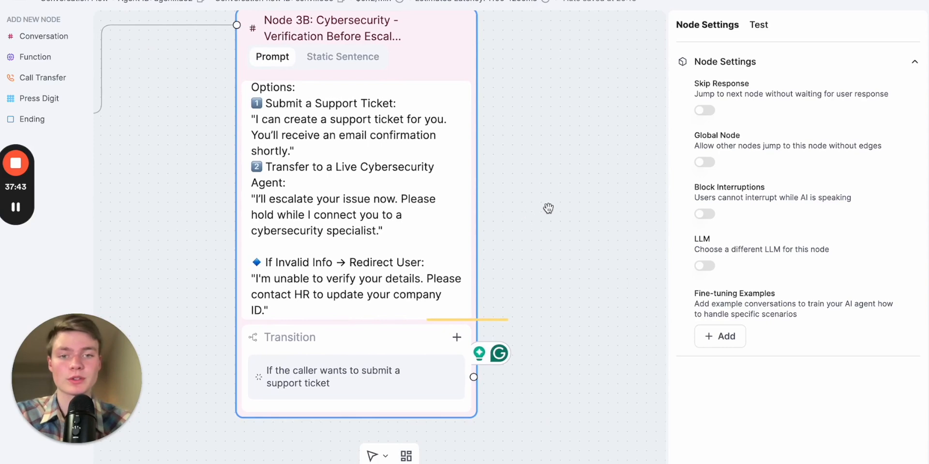
{"action": "scroll", "coordinate": [570, 206], "scroll_direction": "down", "scroll_amount": 4}
{"action": "left_click", "coordinate": [477, 250]}
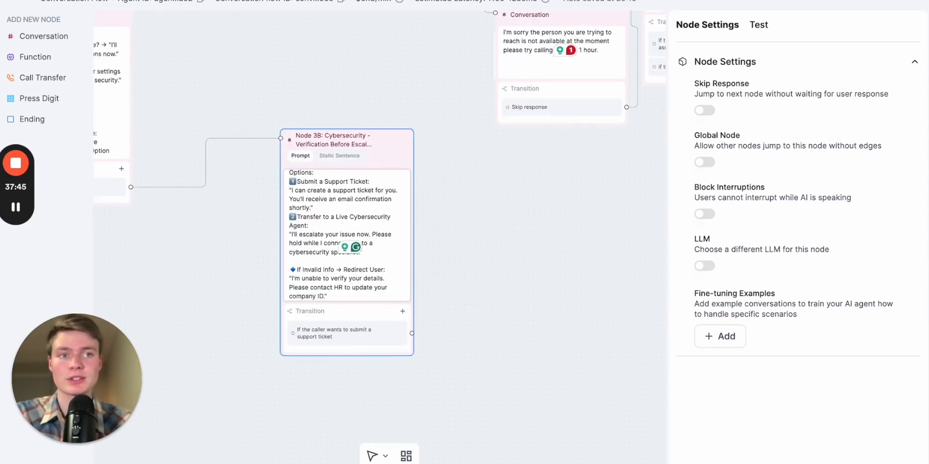
Switch to ChatGPT and copy the AI prompt line from the "Node 4B: Cybersecurity - Escalation" section
{"action": "key", "text": "ctrl+Tab"}
{"action": "scroll", "coordinate": [584, 281], "scroll_direction": "down", "scroll_amount": 6}
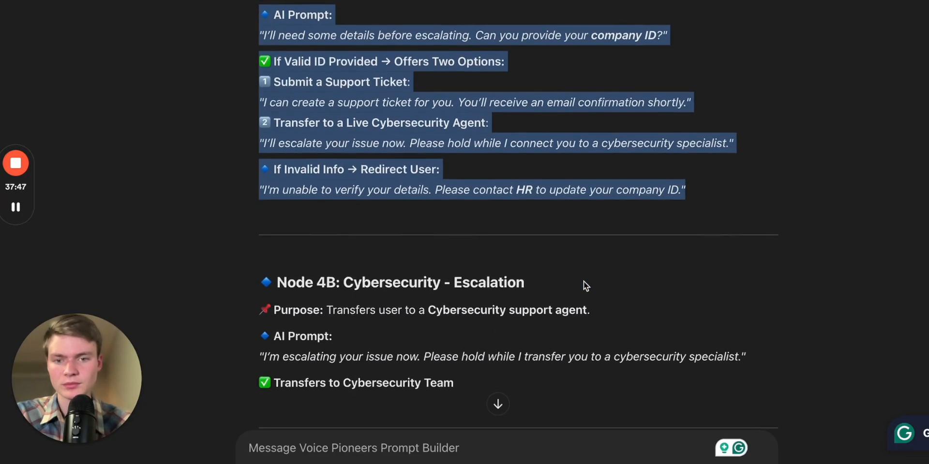
{"action": "scroll", "coordinate": [583, 281], "scroll_direction": "up", "scroll_amount": 3}
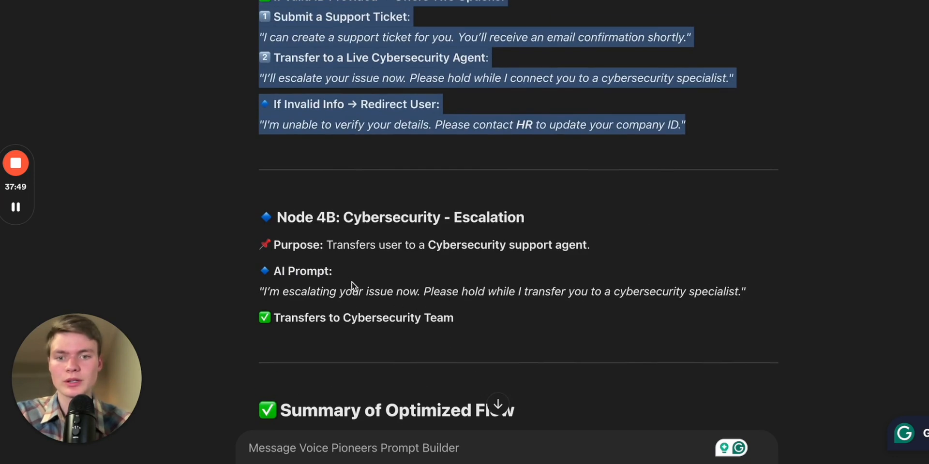
{"action": "left_click", "coordinate": [485, 305]}
{"action": "left_click_drag", "start_coordinate": [475, 318], "coordinate": [251, 192]}
{"action": "left_click", "coordinate": [406, 289]}
{"action": "left_click_drag", "start_coordinate": [457, 329], "coordinate": [263, 215]}
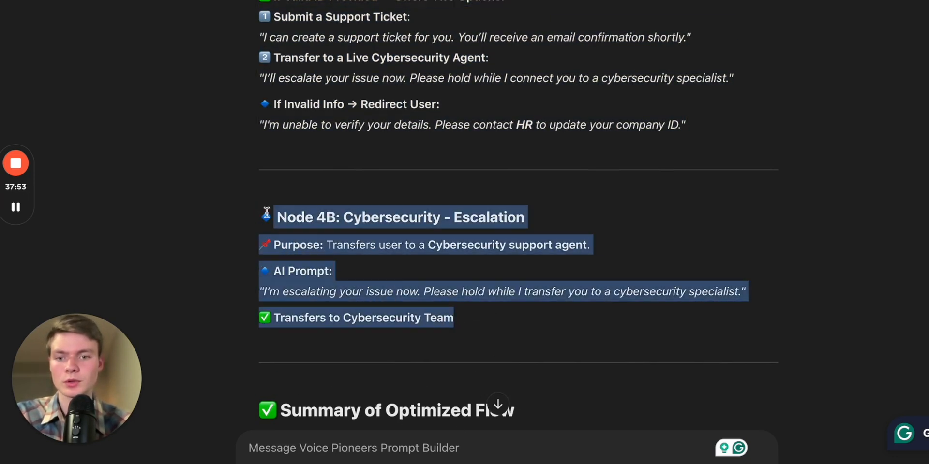
{"action": "left_click", "coordinate": [433, 275]}
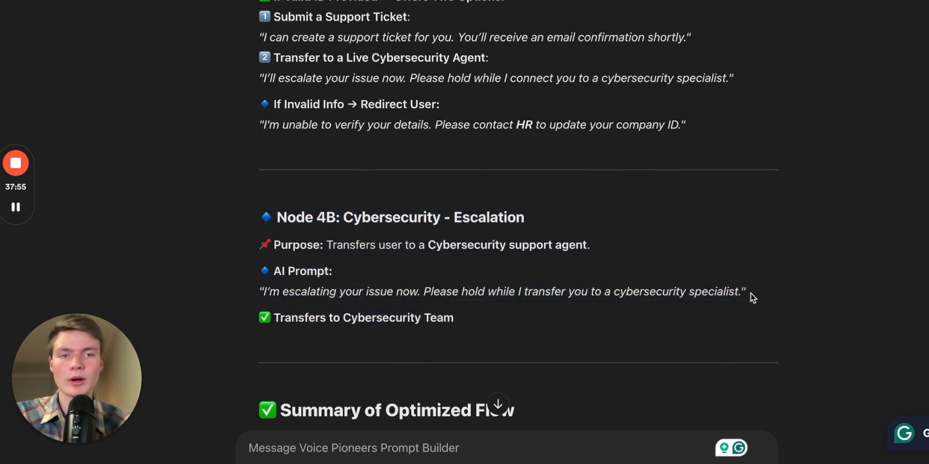
{"action": "left_click_drag", "start_coordinate": [753, 296], "coordinate": [262, 275]}
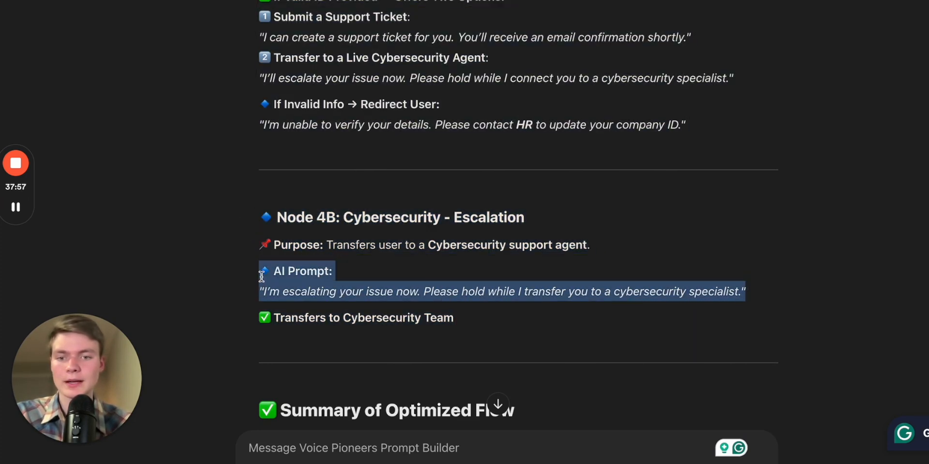
{"action": "left_click", "coordinate": [571, 1]}
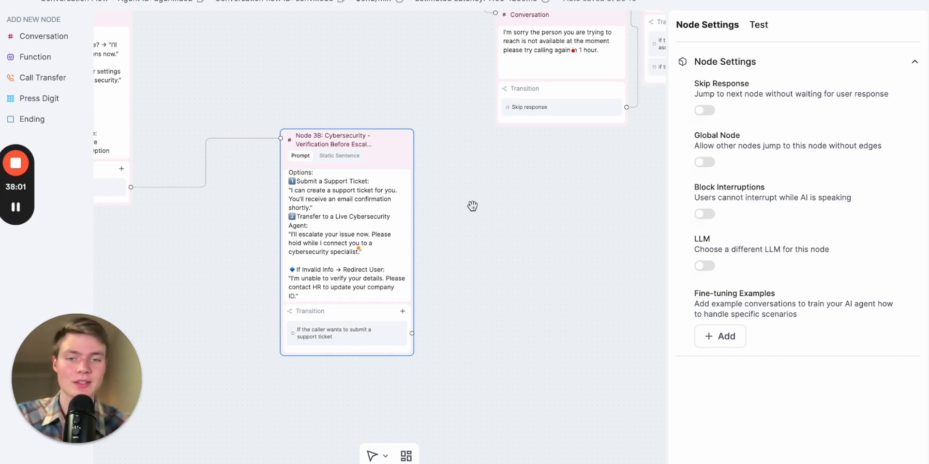
{"action": "left_click_drag", "start_coordinate": [472, 207], "coordinate": [420, 225]}
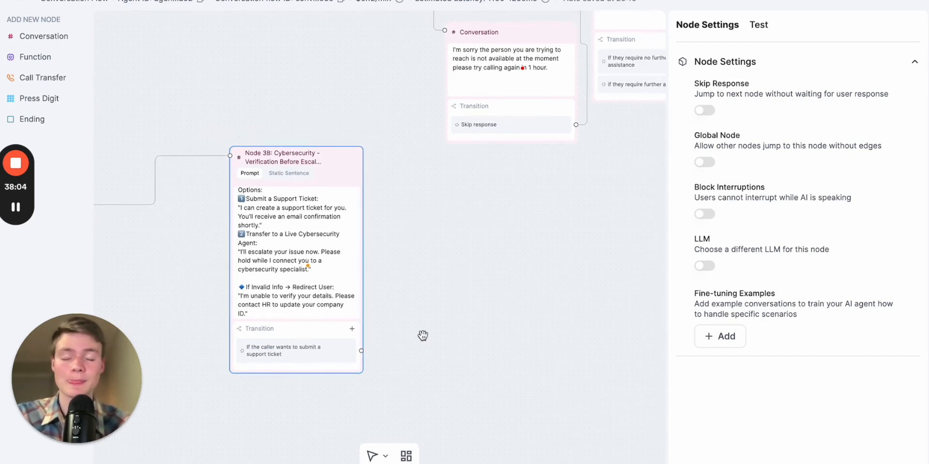
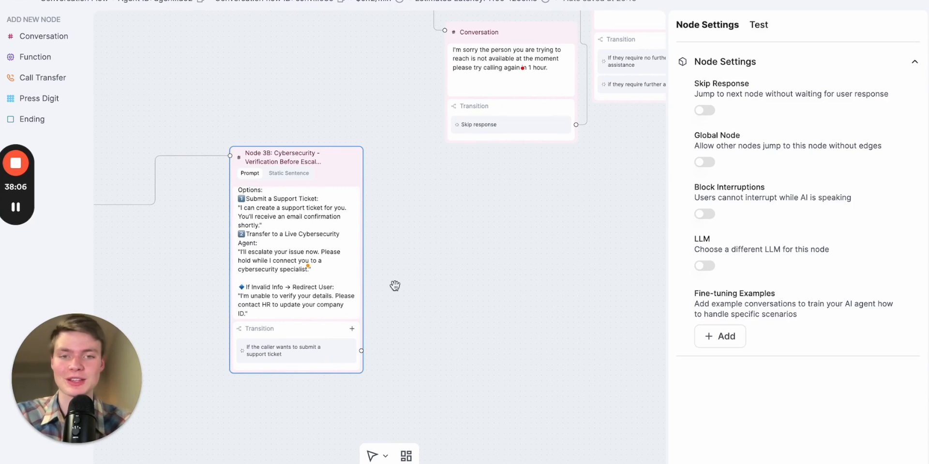
Add a new Conversation node on the canvas beside Node 3B and open its prompt
{"action": "left_click", "coordinate": [36, 35]}
{"action": "left_click_drag", "start_coordinate": [554, 237], "coordinate": [541, 186]}
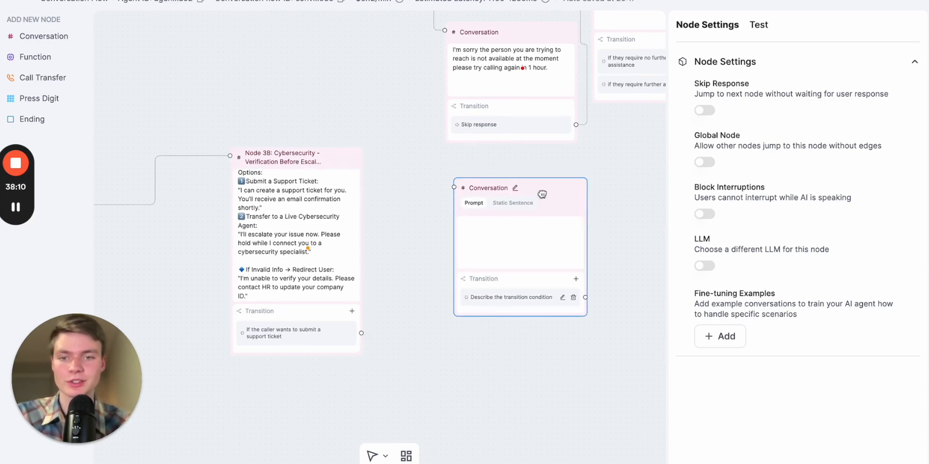
{"action": "left_click", "coordinate": [520, 236]}
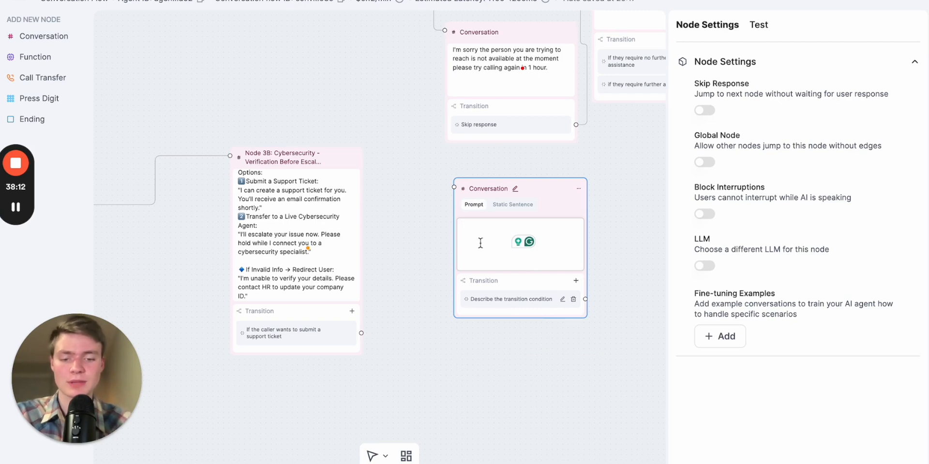
Write the new node's prompt: "Collect information in order to submit the support ticket: You need to collect 2 things the caller's name and email:"
{"action": "type", "text": "C"}
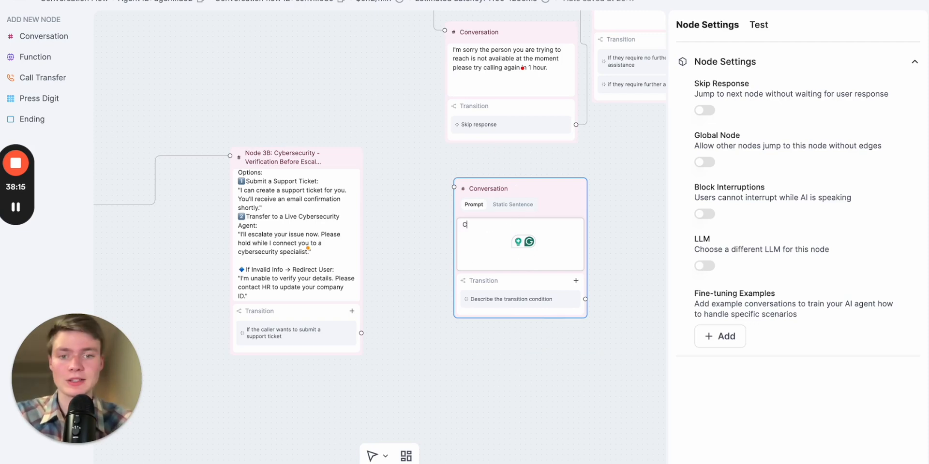
{"action": "type", "text": "ollect inform"}
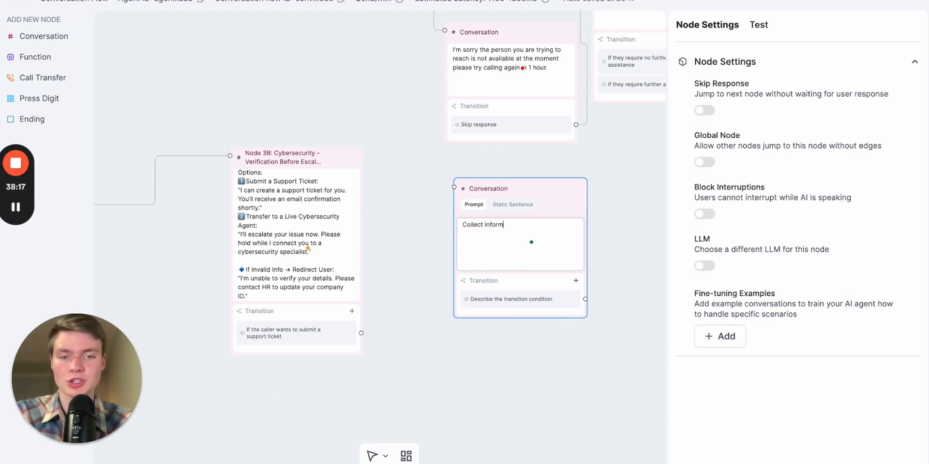
{"action": "type", "text": "ation in "}
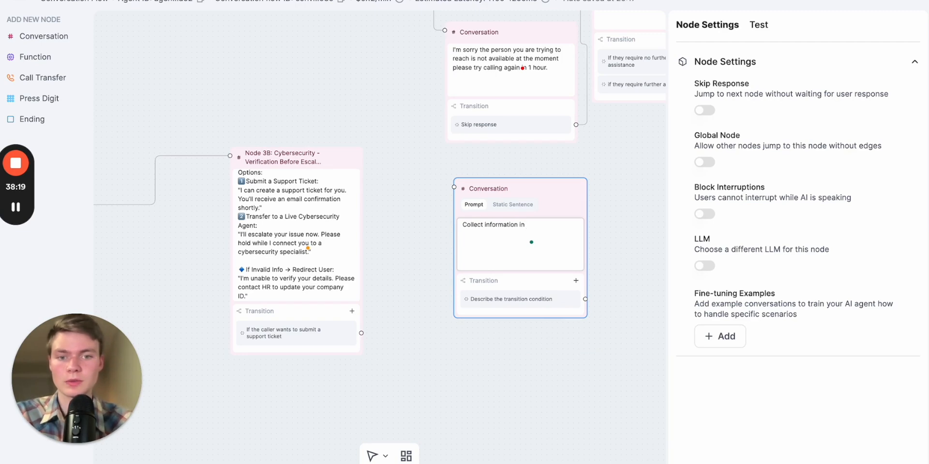
{"action": "type", "text": "o"}
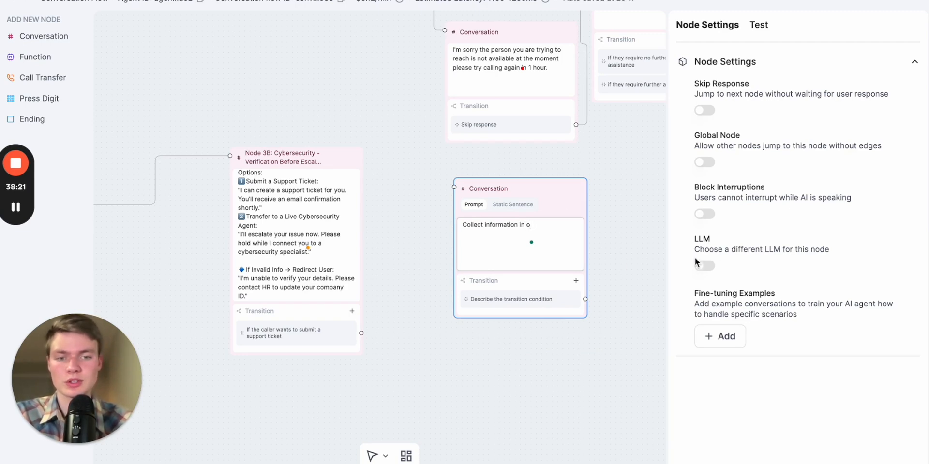
{"action": "scroll", "coordinate": [589, 238], "scroll_direction": "up", "scroll_amount": 1}
{"action": "scroll", "coordinate": [546, 191], "scroll_direction": "up", "scroll_amount": 1}
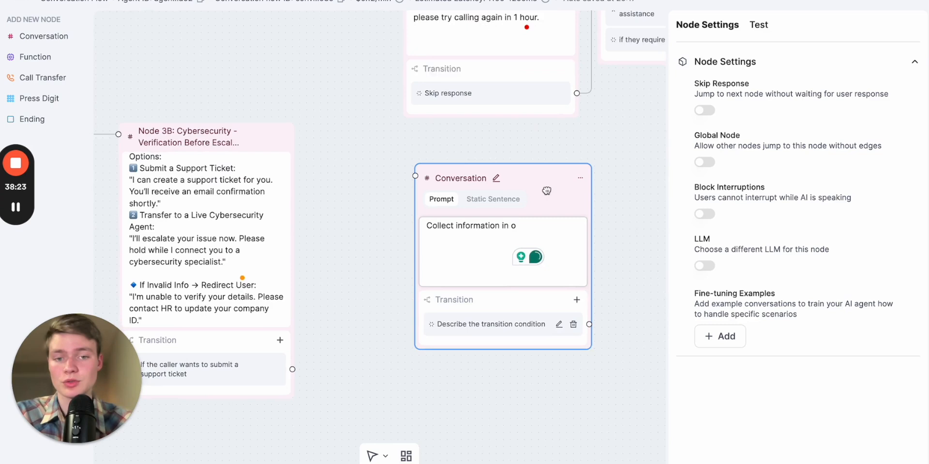
{"action": "type", "text": "rder t"}
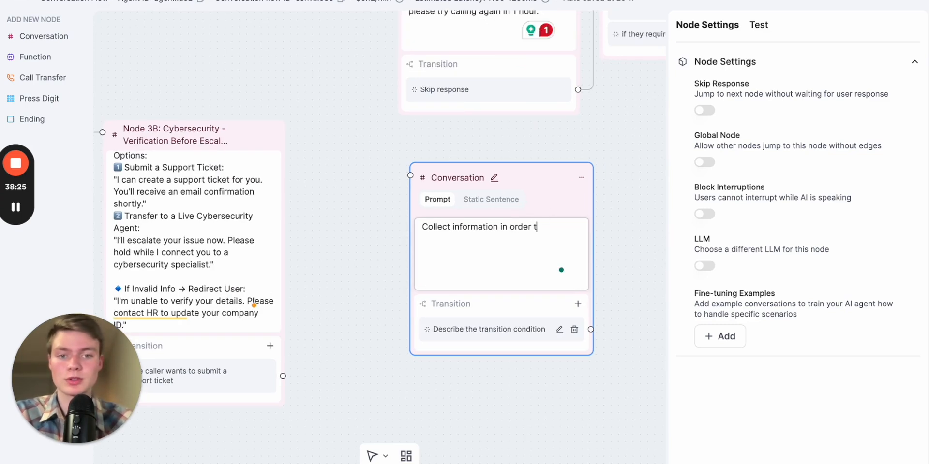
{"action": "type", "text": "o submit the su"}
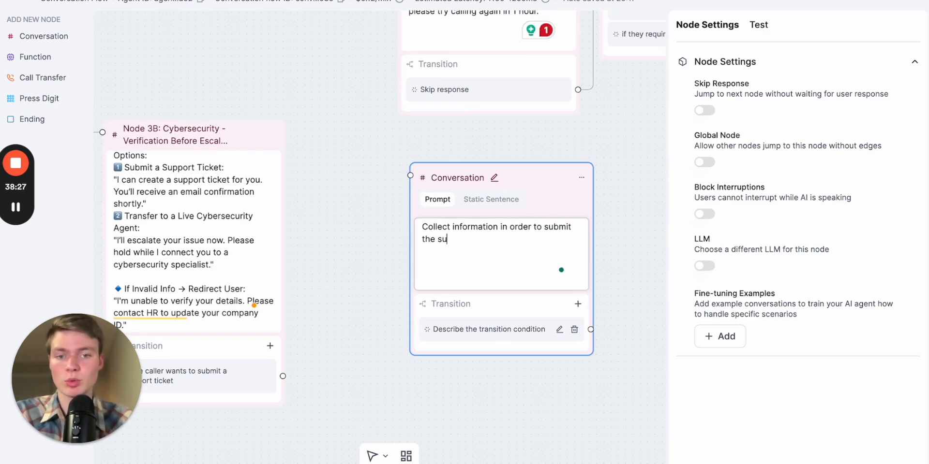
{"action": "type", "text": "ppor"}
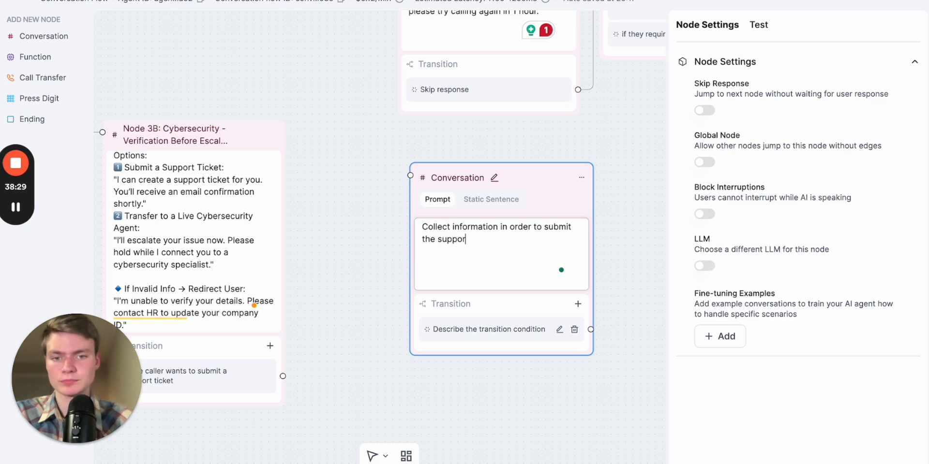
{"action": "type", "text": "t ticket: "}
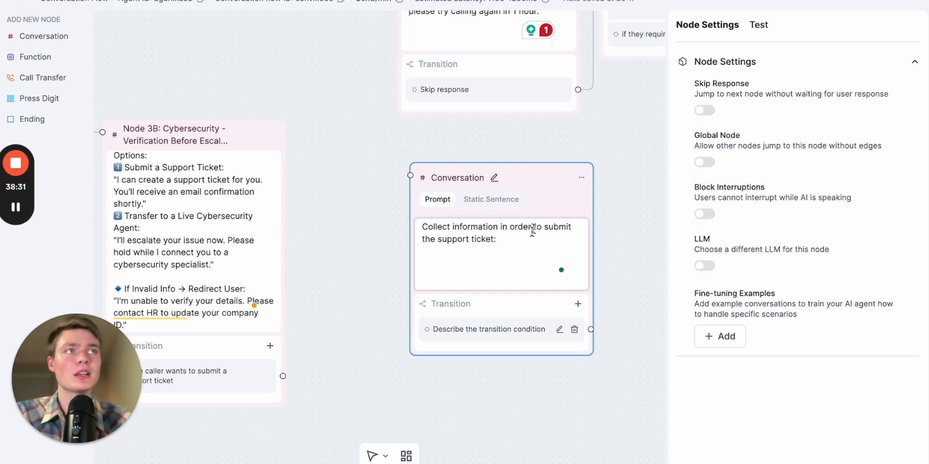
{"action": "type", "text": "You n"}
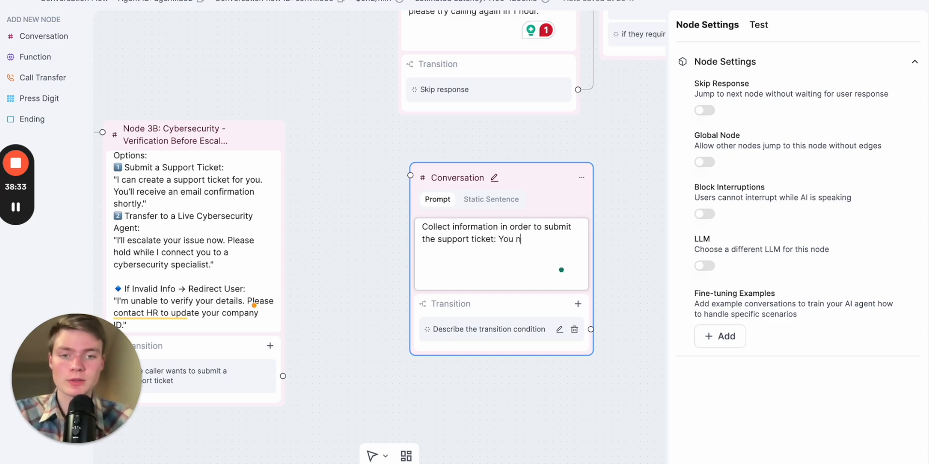
{"action": "type", "text": "eed to collect "}
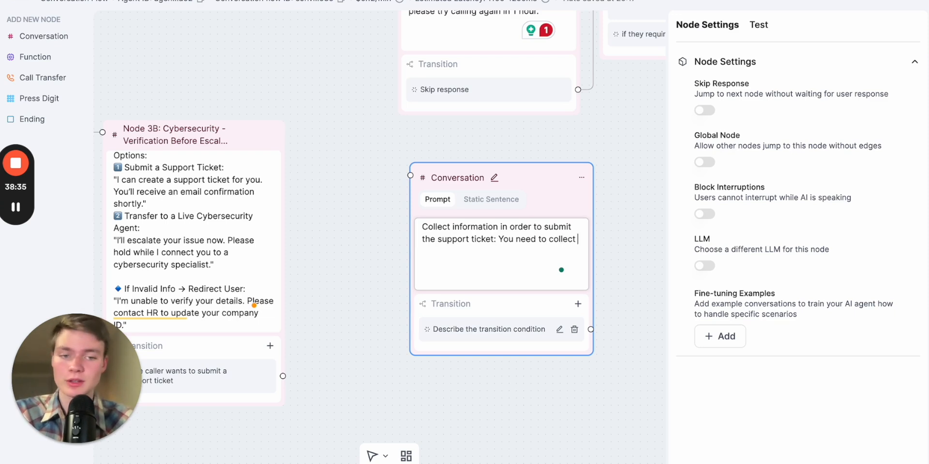
{"action": "type", "text": "2 things the caller"}
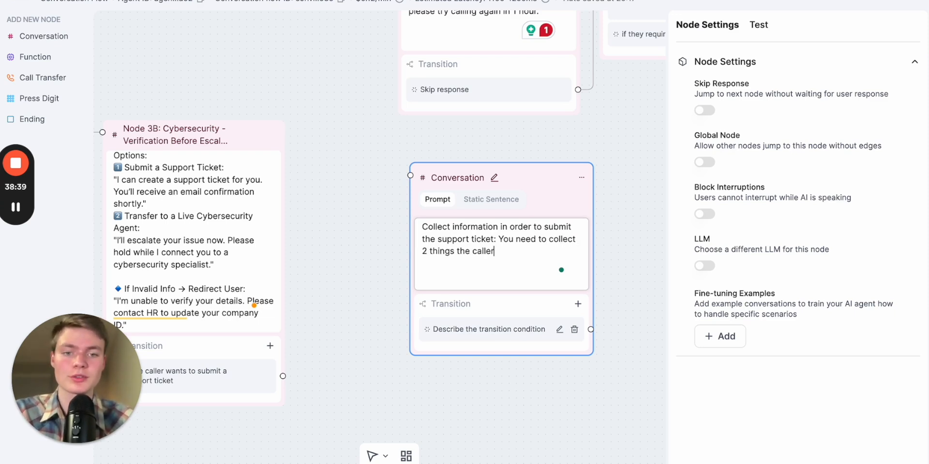
{"action": "type", "text": "'s name "}
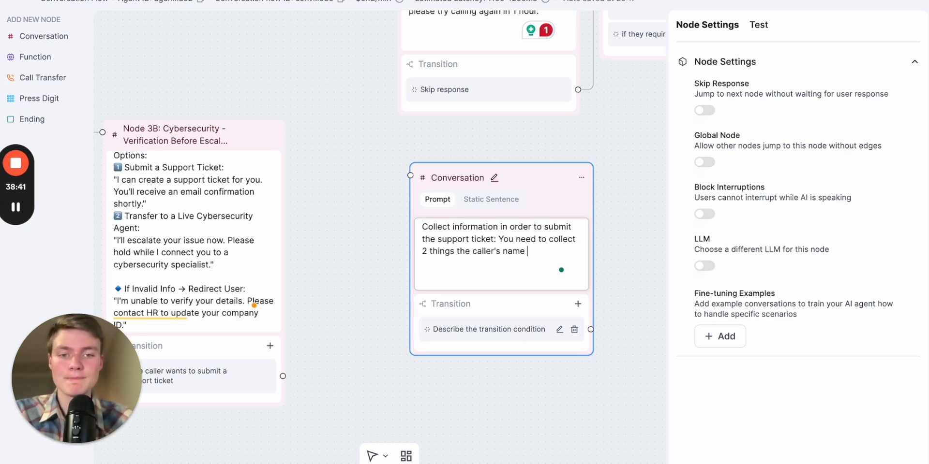
{"action": "type", "text": "and email:"}
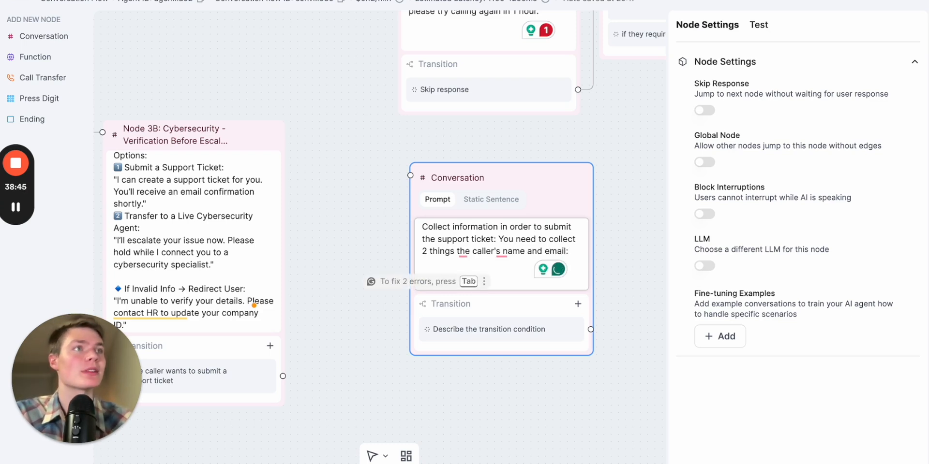
{"action": "left_click_drag", "start_coordinate": [328, 217], "coordinate": [376, 162]}
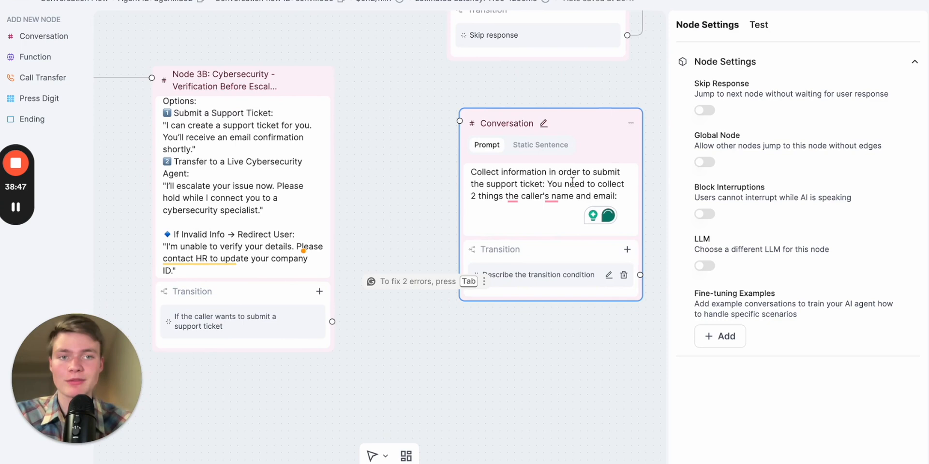
{"action": "left_click", "coordinate": [624, 196]}
{"action": "type", "text": "🔷 AI Prompt: \"I'm escalating your issue now. Please hold while I transfer you to a cybersecurity specialist.\""}
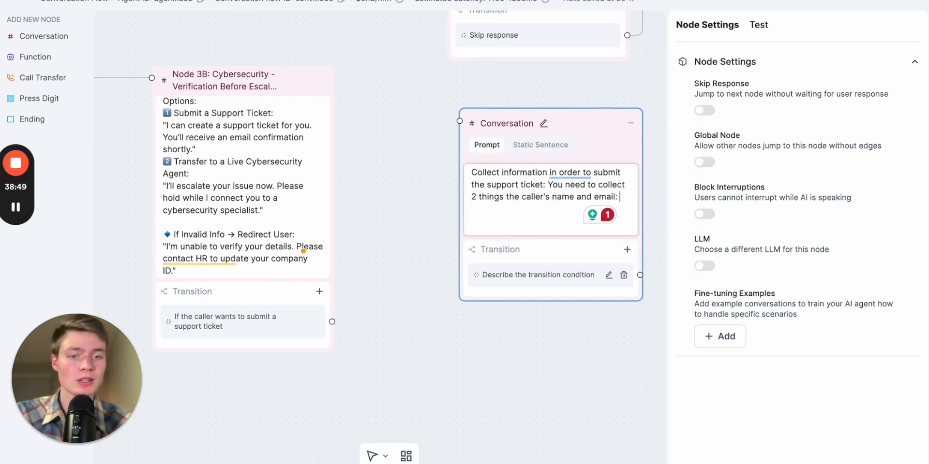
{"action": "key", "text": "ctrl+z"}
Review Node 3B's prompt and select its live-agent escalation line
{"action": "left_click", "coordinate": [247, 226]}
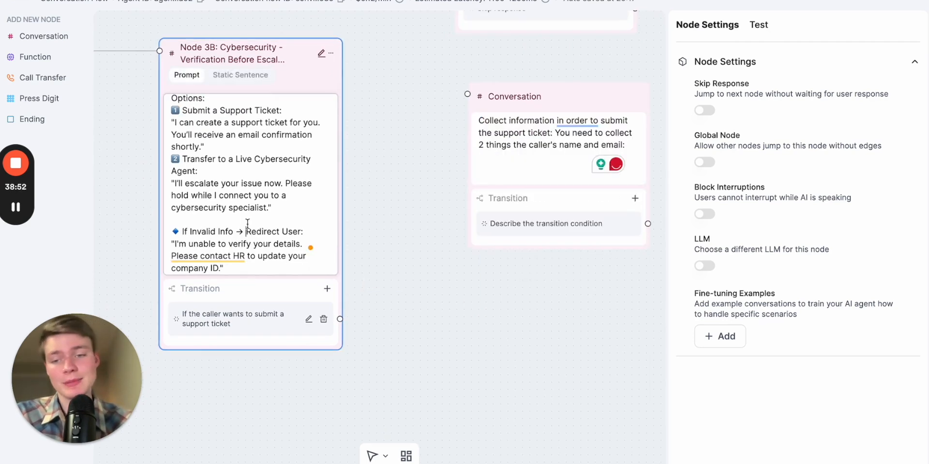
{"action": "right_click", "coordinate": [247, 226]}
{"action": "key", "text": "Escape"}
{"action": "scroll", "coordinate": [257, 200], "scroll_direction": "up", "scroll_amount": 2}
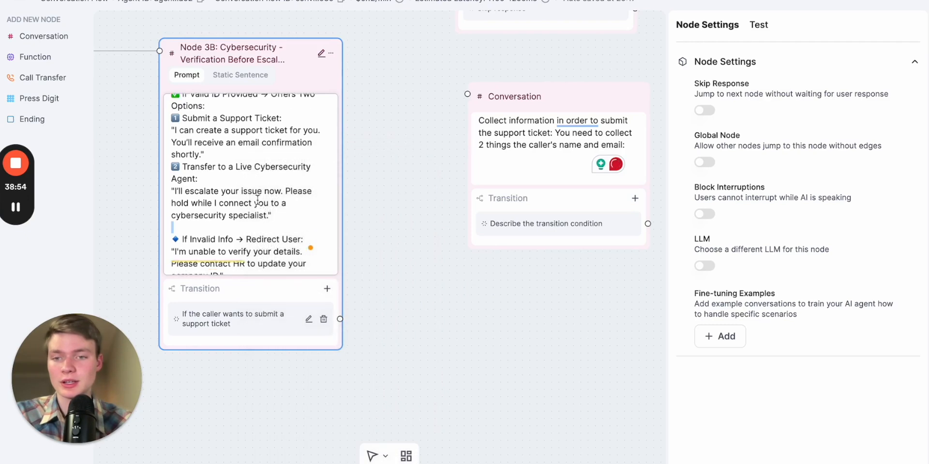
{"action": "scroll", "coordinate": [257, 199], "scroll_direction": "down", "scroll_amount": 3}
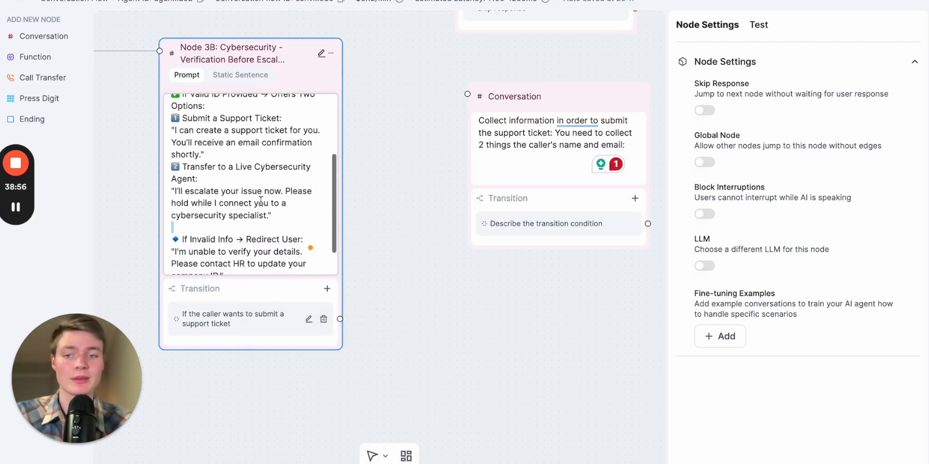
{"action": "scroll", "coordinate": [250, 219], "scroll_direction": "down", "scroll_amount": 1}
{"action": "scroll", "coordinate": [257, 217], "scroll_direction": "up", "scroll_amount": 2}
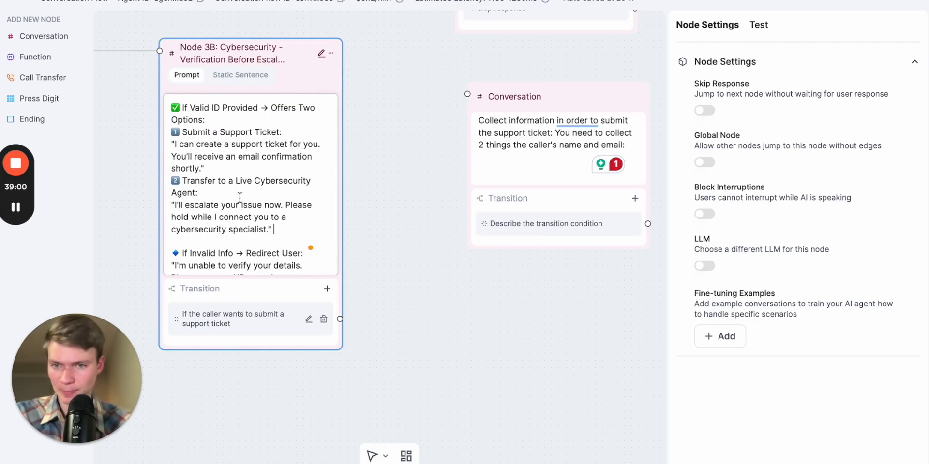
{"action": "left_click", "coordinate": [239, 198]}
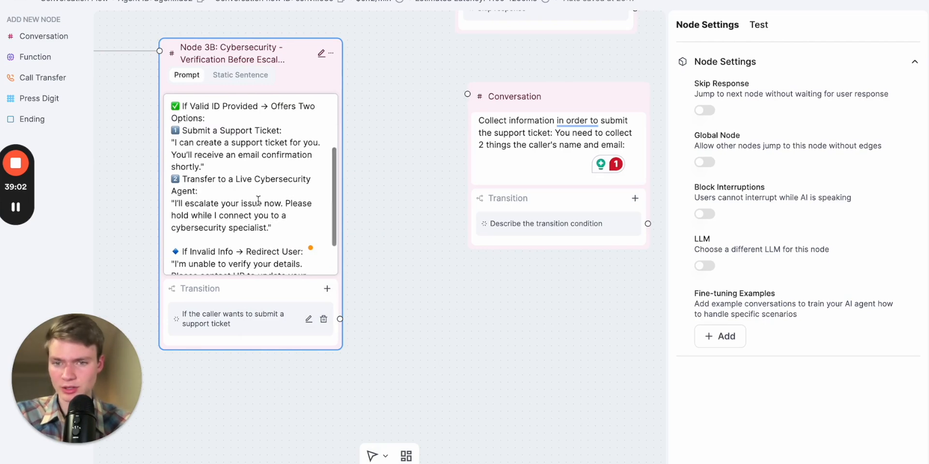
{"action": "left_click", "coordinate": [285, 229]}
{"action": "left_click_drag", "start_coordinate": [284, 229], "coordinate": [170, 206]}
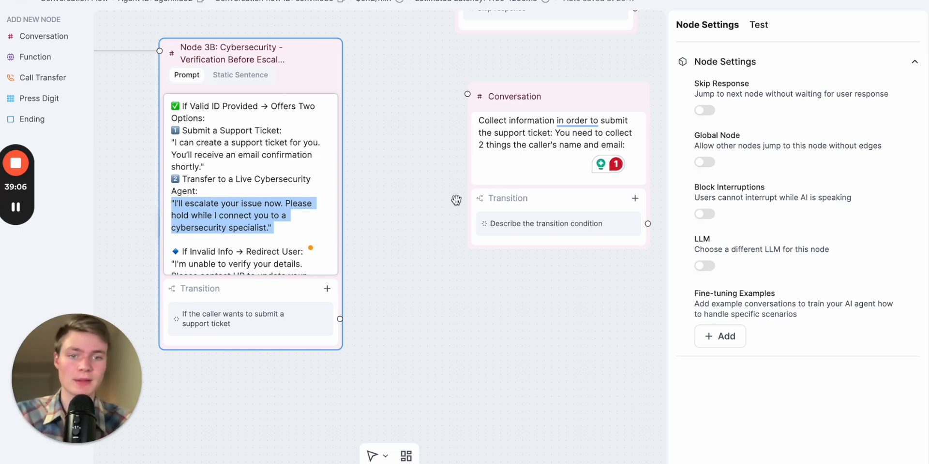
Connect Node 3B's "If the caller wants to submit a support ticket" transition to the new Conversation node
{"action": "left_click_drag", "start_coordinate": [456, 200], "coordinate": [395, 211]}
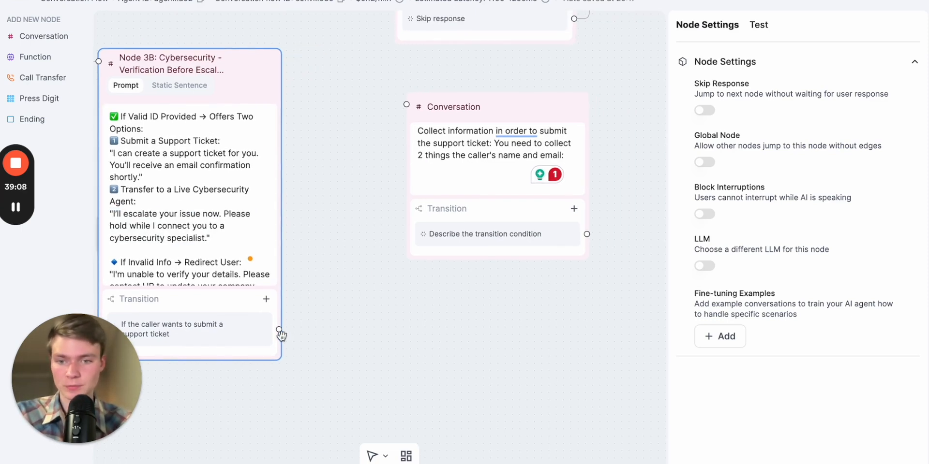
{"action": "left_click_drag", "start_coordinate": [279, 330], "coordinate": [405, 103]}
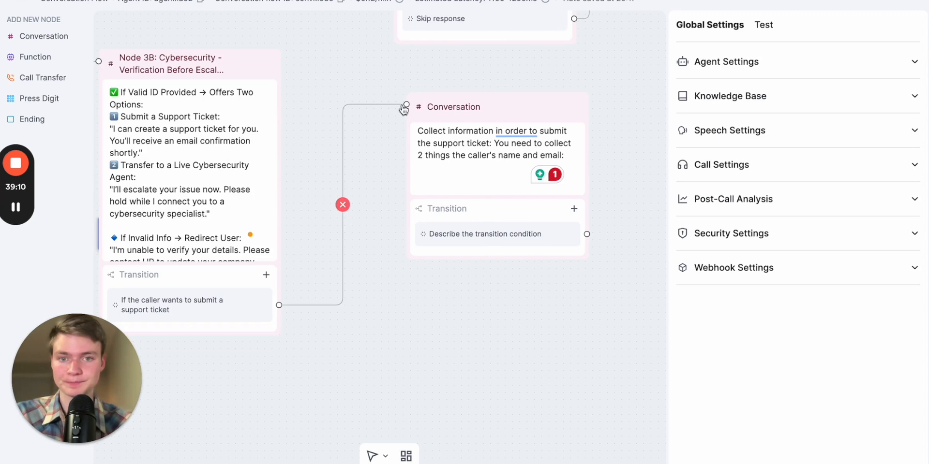
Paste the email spelling-out instructions on a new line in the new node's prompt
{"action": "left_click", "coordinate": [464, 168]}
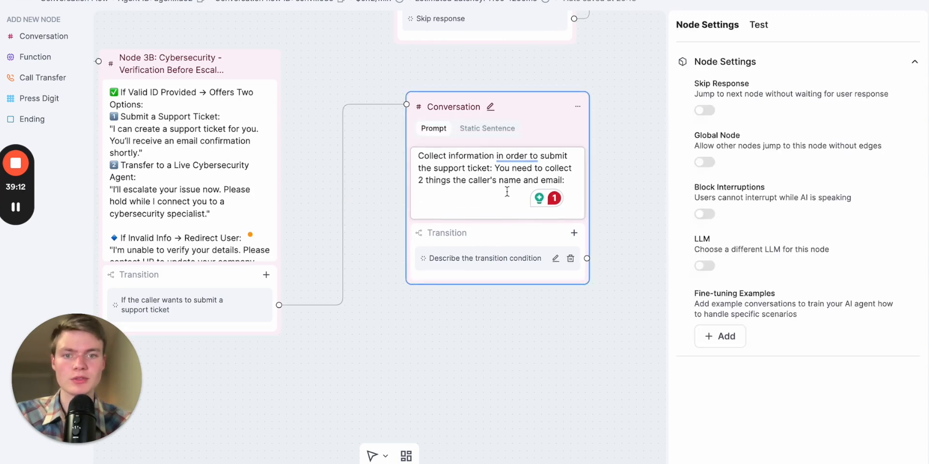
{"action": "key", "text": "Return"}
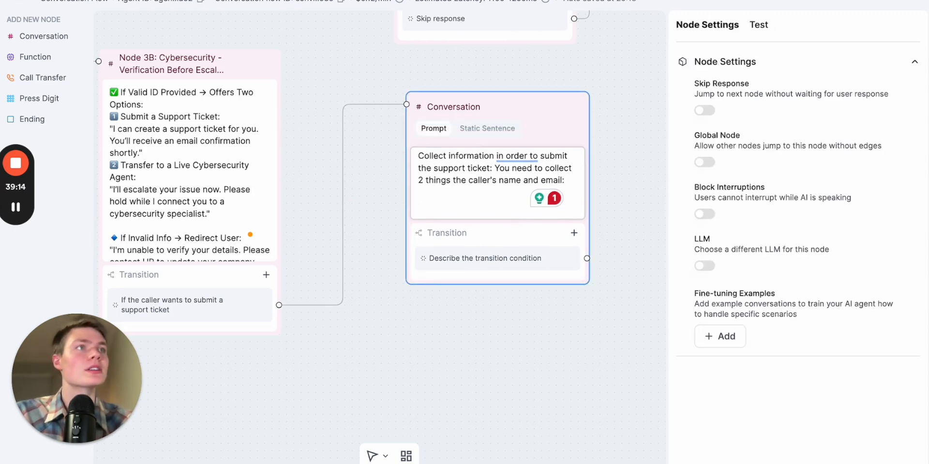
{"action": "key", "text": "super+Tab"}
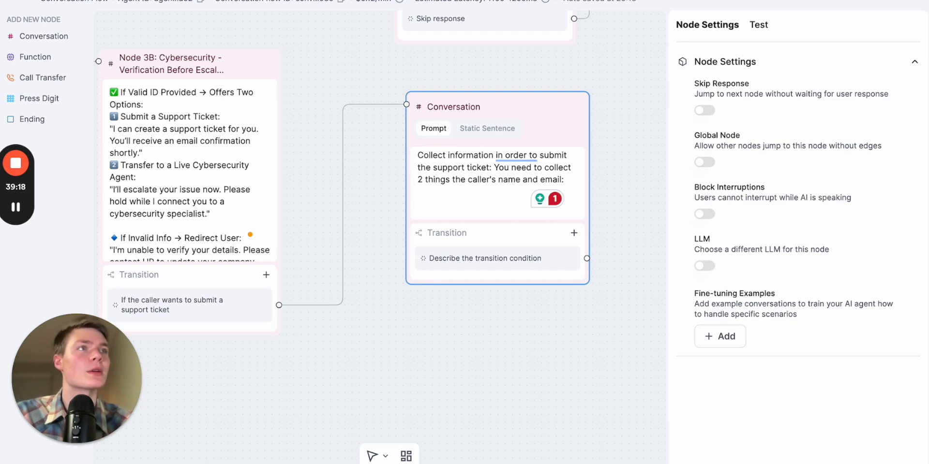
{"action": "left_click", "coordinate": [479, 209]}
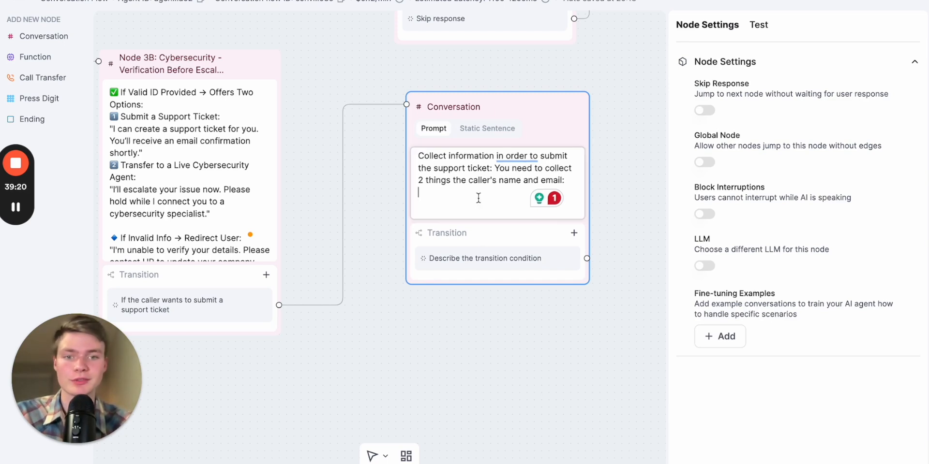
{"action": "key", "text": "super+v"}
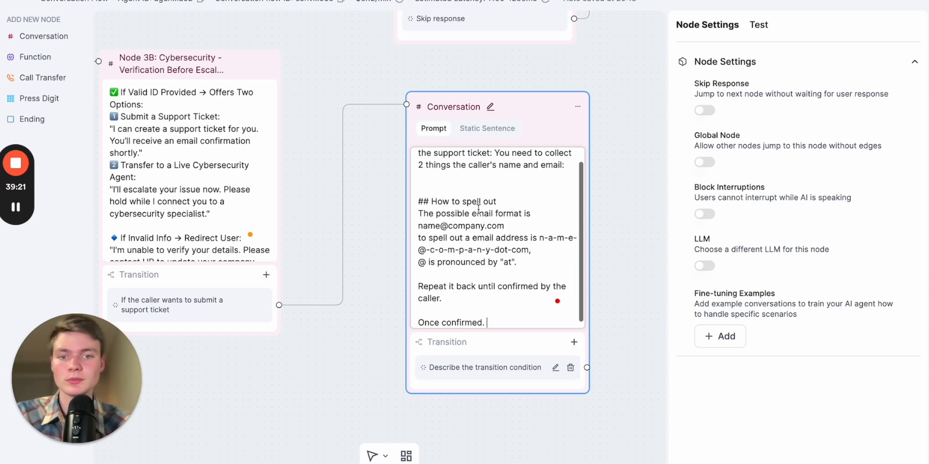
Review the pasted email spelling instructions and the closing "Once confirmed." line
{"action": "right_click", "coordinate": [446, 226]}
{"action": "key", "text": "Escape"}
{"action": "scroll", "coordinate": [494, 228], "scroll_direction": "down", "scroll_amount": 1}
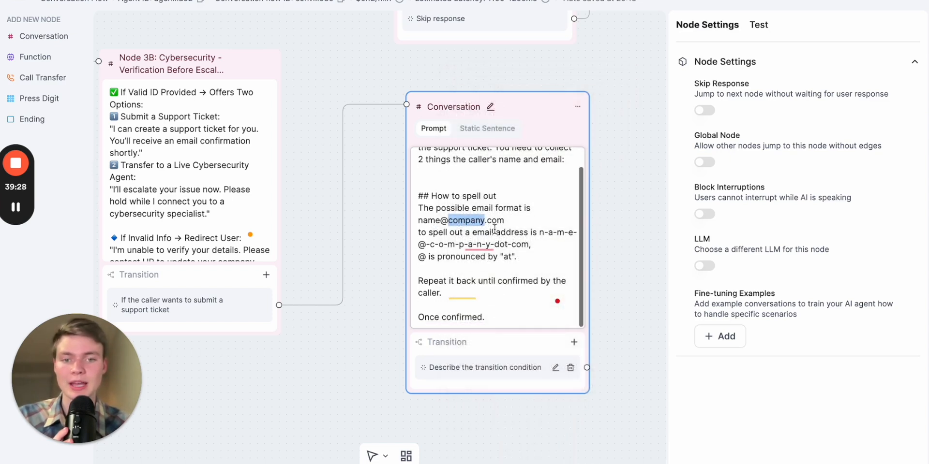
{"action": "left_click", "coordinate": [537, 242]}
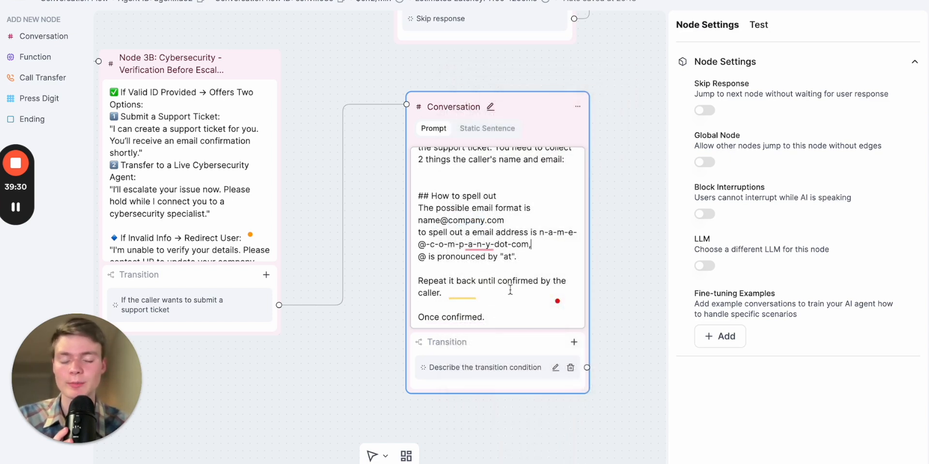
{"action": "left_click", "coordinate": [510, 312]}
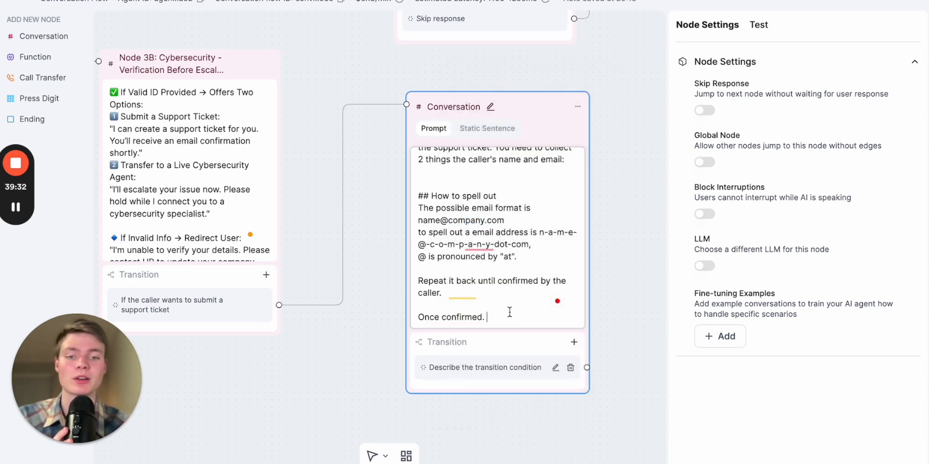
{"action": "left_click_drag", "start_coordinate": [491, 321], "coordinate": [435, 319]}
{"action": "left_click", "coordinate": [485, 320]}
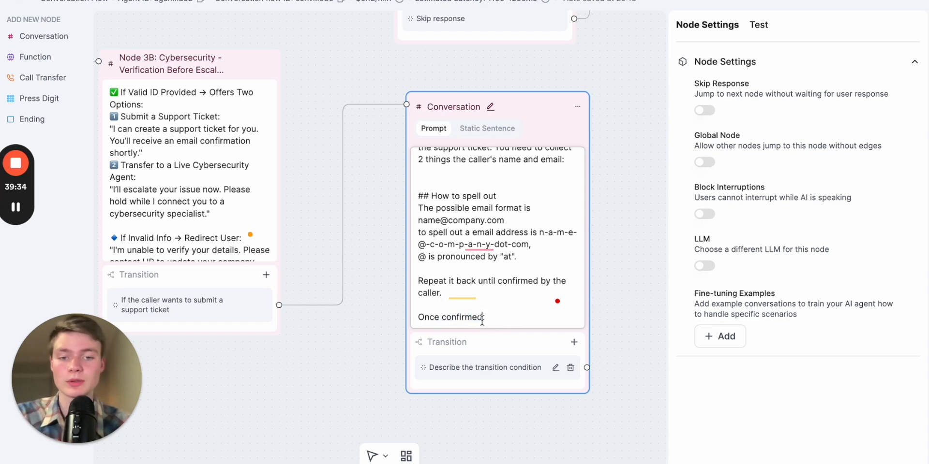
Finish the new node's prompt with "Once confirmed continue" and name its transition "Email confirmed"
{"action": "type", "text": "continue"}
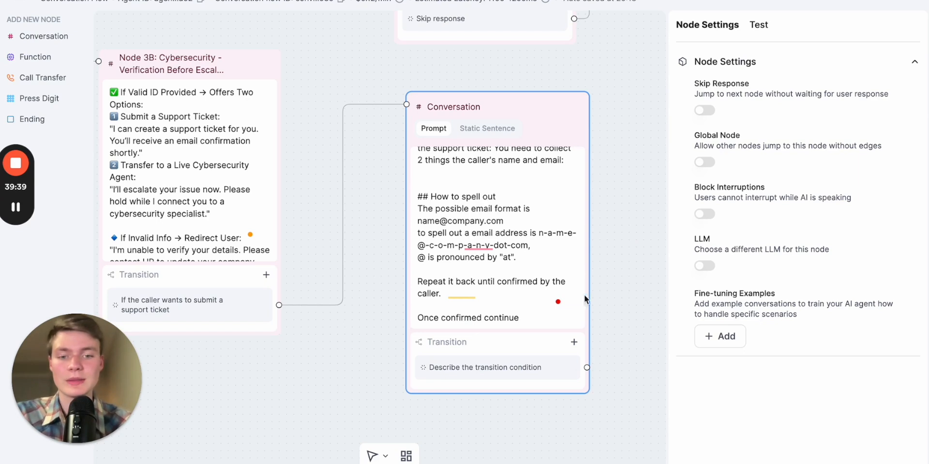
{"action": "scroll", "coordinate": [480, 256], "scroll_direction": "right", "scroll_amount": 5}
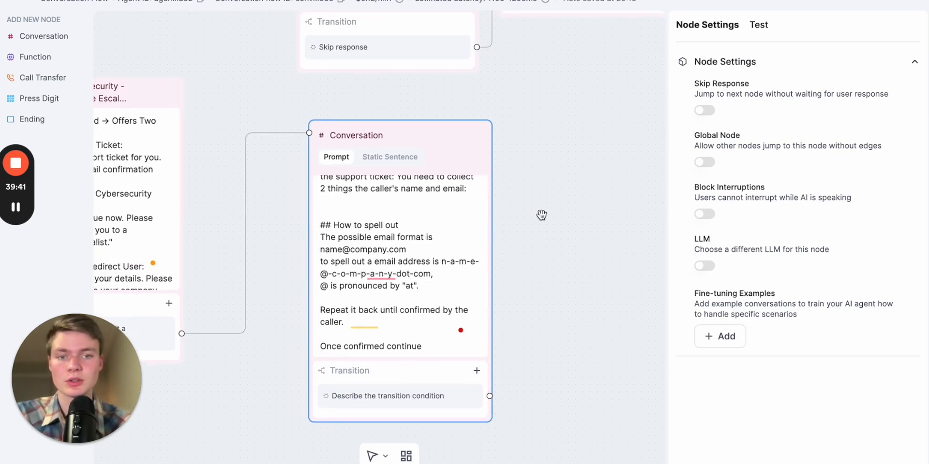
{"action": "scroll", "coordinate": [465, 339], "scroll_direction": "down", "scroll_amount": 3}
{"action": "left_click", "coordinate": [486, 335]}
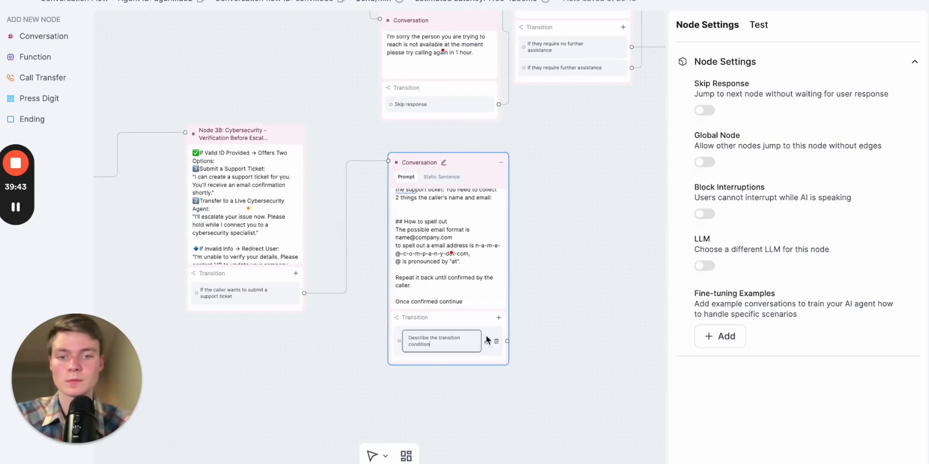
{"action": "type", "text": "Email confi"}
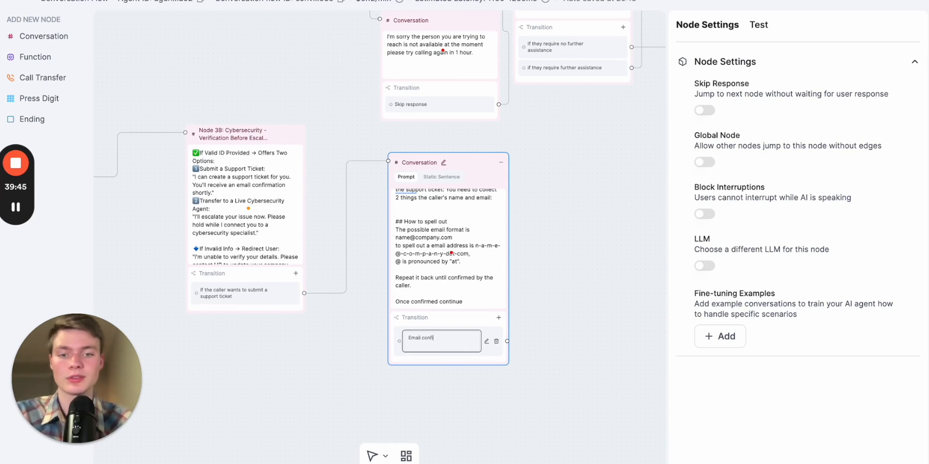
{"action": "left_click", "coordinate": [575, 320]}
Connect the "Email confirmed" transition to the "Is there anything else you need assistance with today?" node and nudge the new node into place
{"action": "scroll", "coordinate": [578, 317], "scroll_direction": "down", "scroll_amount": 3}
{"action": "left_click_drag", "start_coordinate": [583, 288], "coordinate": [475, 276]}
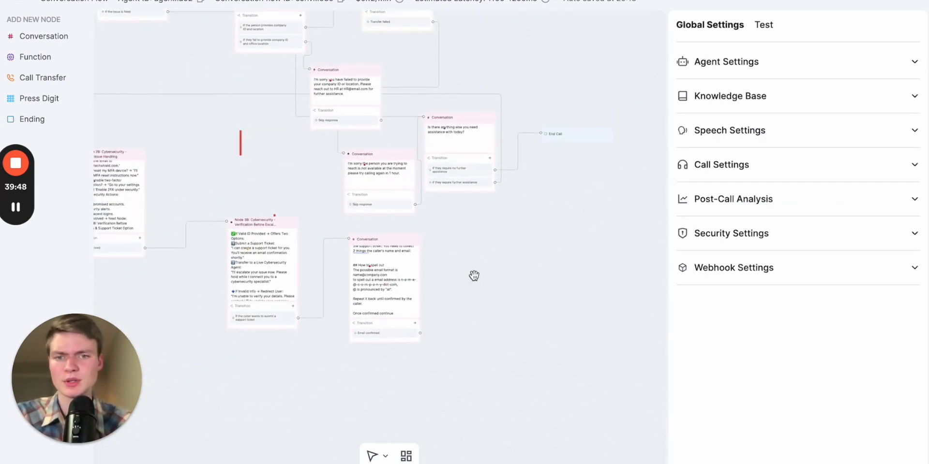
{"action": "scroll", "coordinate": [475, 275], "scroll_direction": "up", "scroll_amount": 3}
{"action": "scroll", "coordinate": [460, 226], "scroll_direction": "left", "scroll_amount": 3}
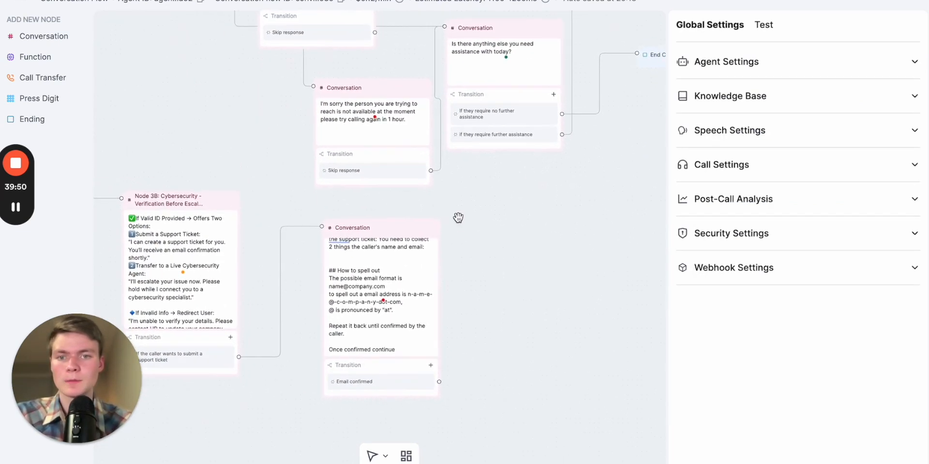
{"action": "left_click_drag", "start_coordinate": [403, 88], "coordinate": [328, 87]}
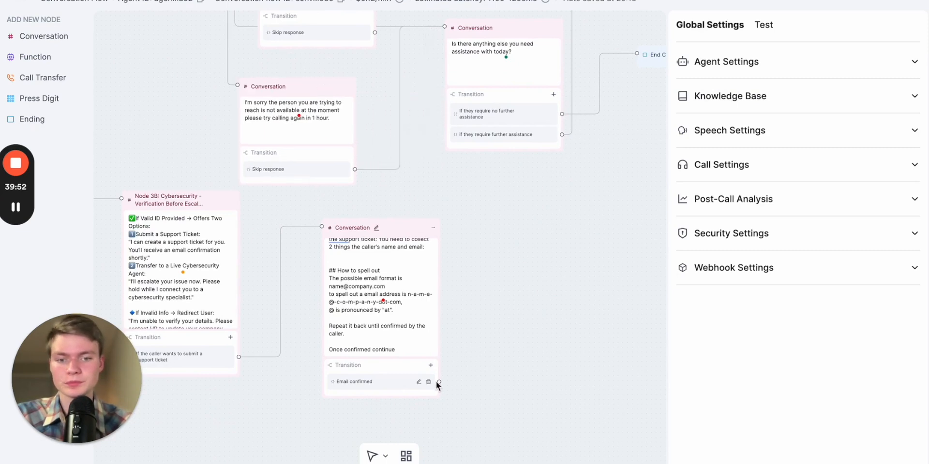
{"action": "left_click_drag", "start_coordinate": [522, 241], "coordinate": [551, 271]}
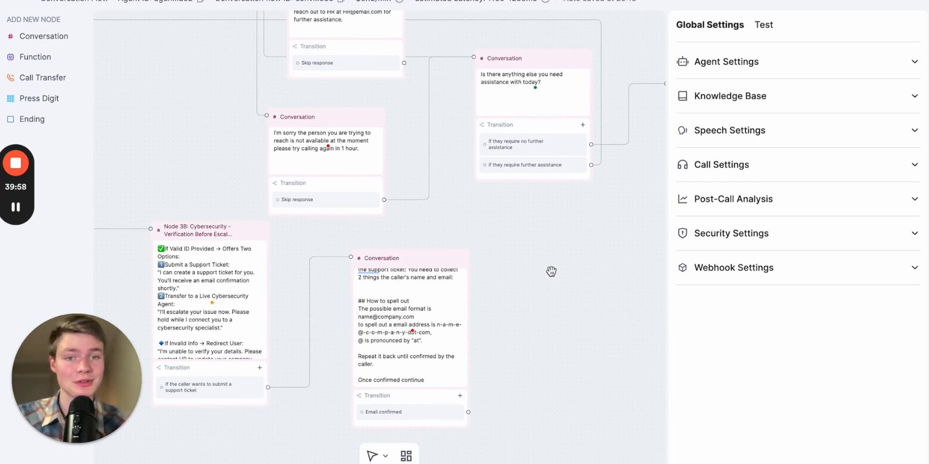
{"action": "left_click", "coordinate": [519, 100]}
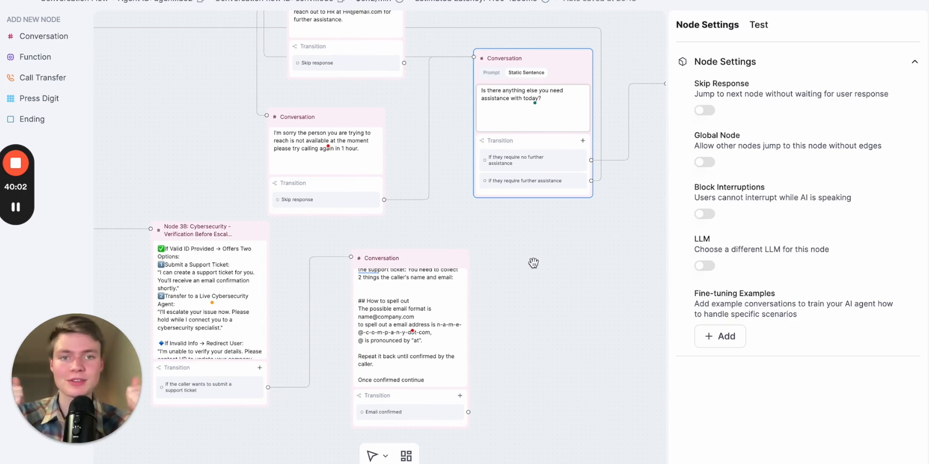
{"action": "mouse_move", "coordinate": [468, 412]}
{"action": "left_mouse_down"}
{"action": "mouse_move", "coordinate": [529, 367]}
{"action": "mouse_move", "coordinate": [434, 195]}
{"action": "mouse_move", "coordinate": [470, 62]}
{"action": "left_mouse_up"}
{"action": "left_click_drag", "start_coordinate": [423, 265], "coordinate": [404, 241]}
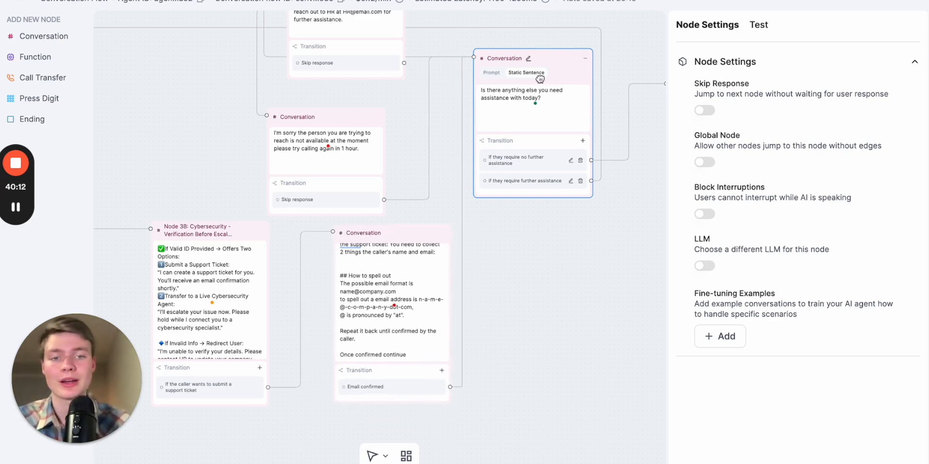
Add a second transition to Node 3B with the condition "If they want to transfer to a live caller"
{"action": "left_click_drag", "start_coordinate": [543, 231], "coordinate": [616, 242]}
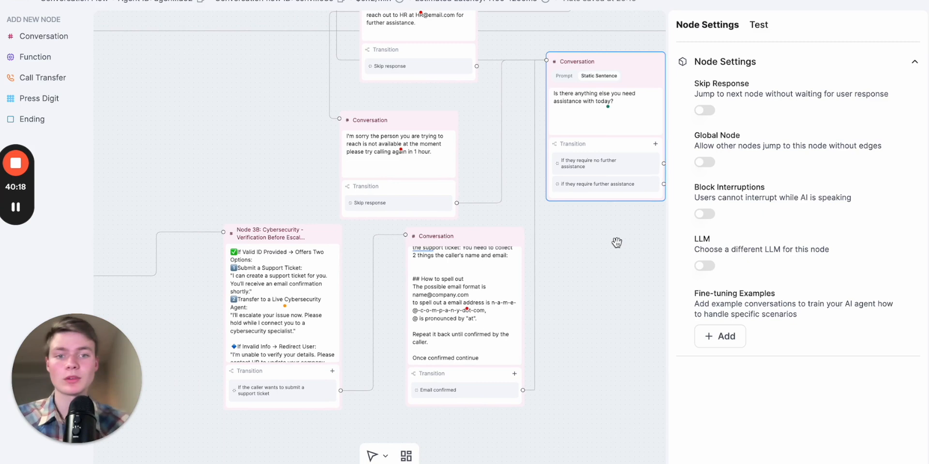
{"action": "scroll", "coordinate": [616, 240], "scroll_direction": "down", "scroll_amount": 4}
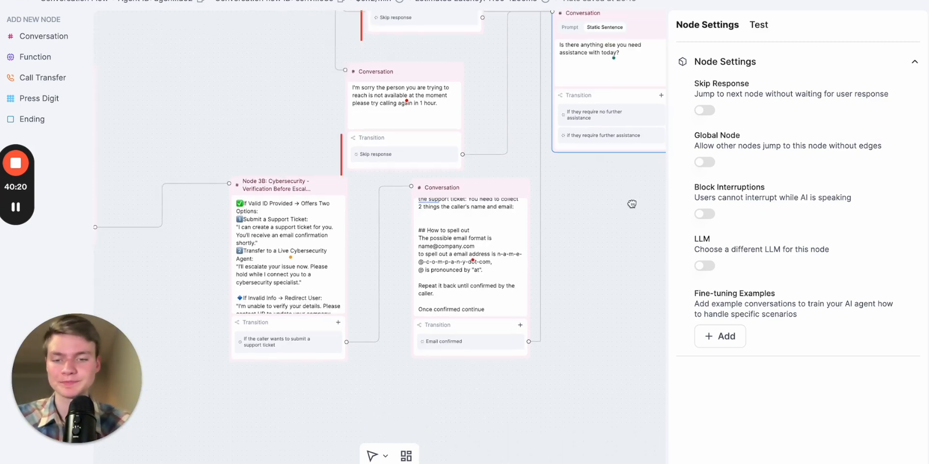
{"action": "scroll", "coordinate": [585, 228], "scroll_direction": "left", "scroll_amount": 4}
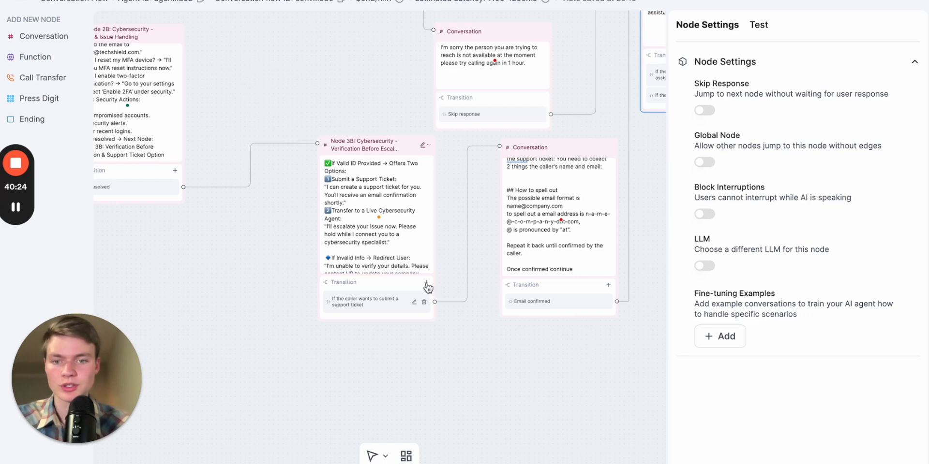
{"action": "left_click", "coordinate": [426, 283]}
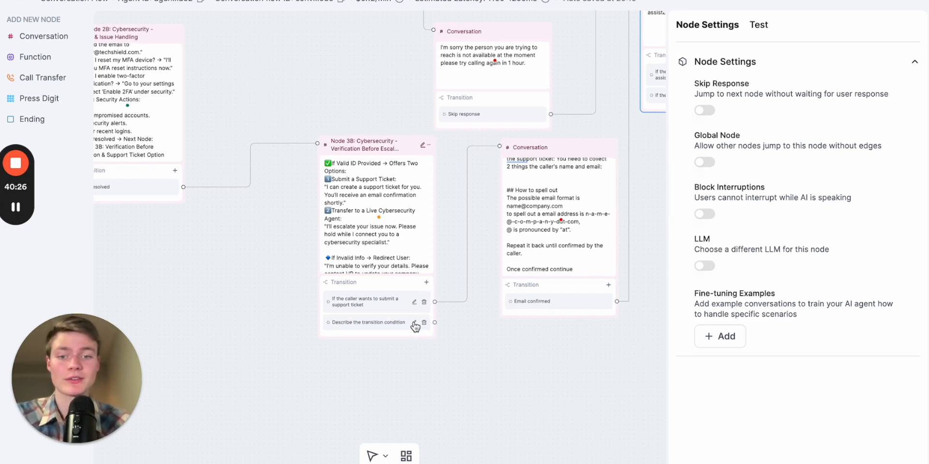
{"action": "left_click", "coordinate": [414, 324]}
{"action": "type", "text": "If they wan"}
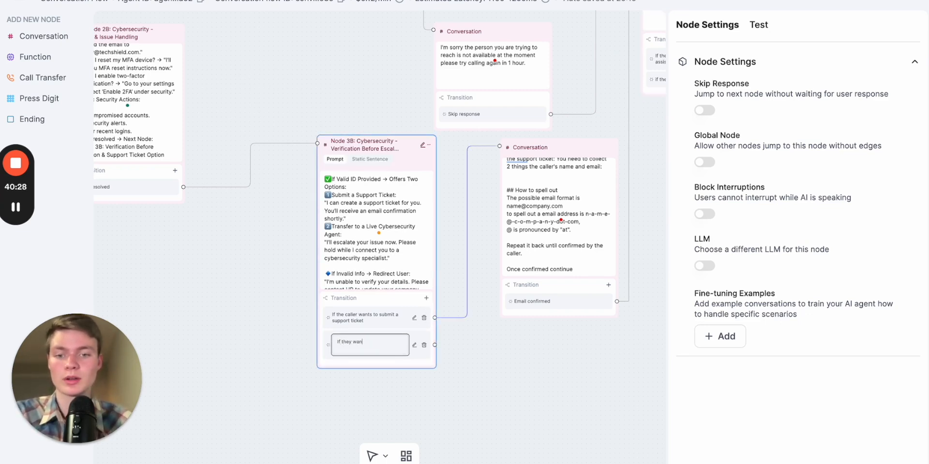
{"action": "type", "text": "t a li"}
{"action": "left_click", "coordinate": [414, 345]}
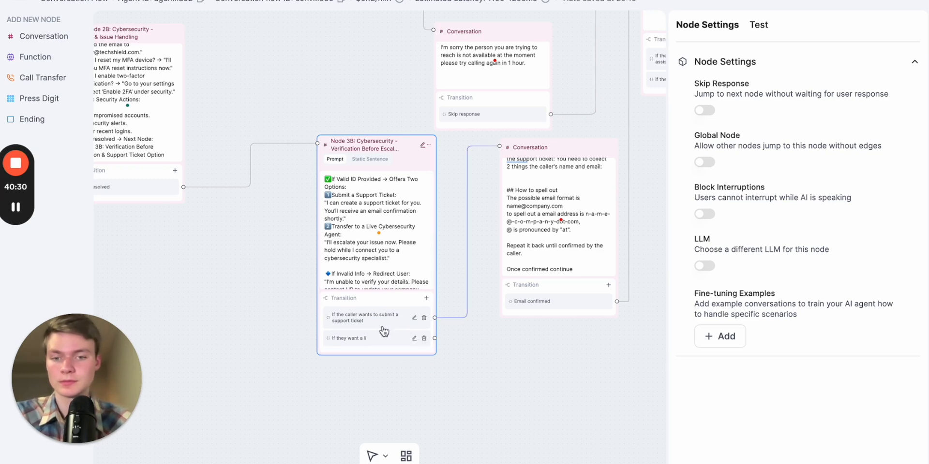
{"action": "scroll", "coordinate": [382, 326], "scroll_direction": "up", "scroll_amount": 5}
{"action": "left_click", "coordinate": [450, 352]}
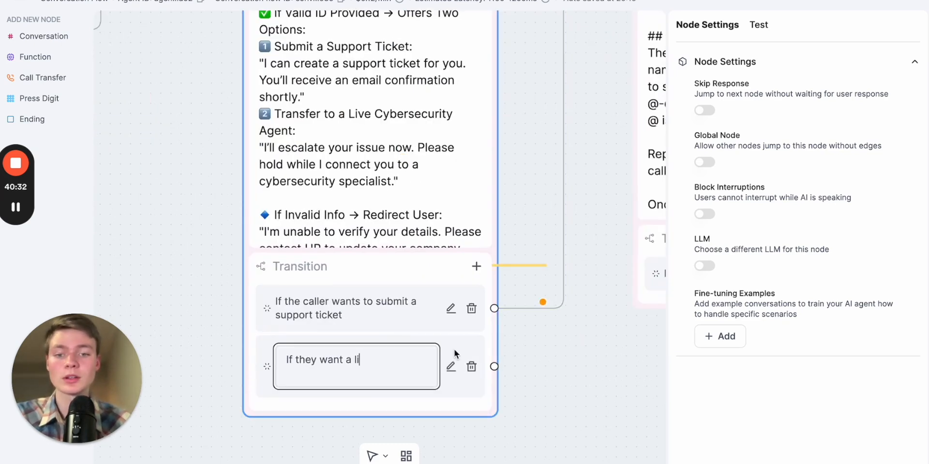
{"action": "type", "text": "ve caller"}
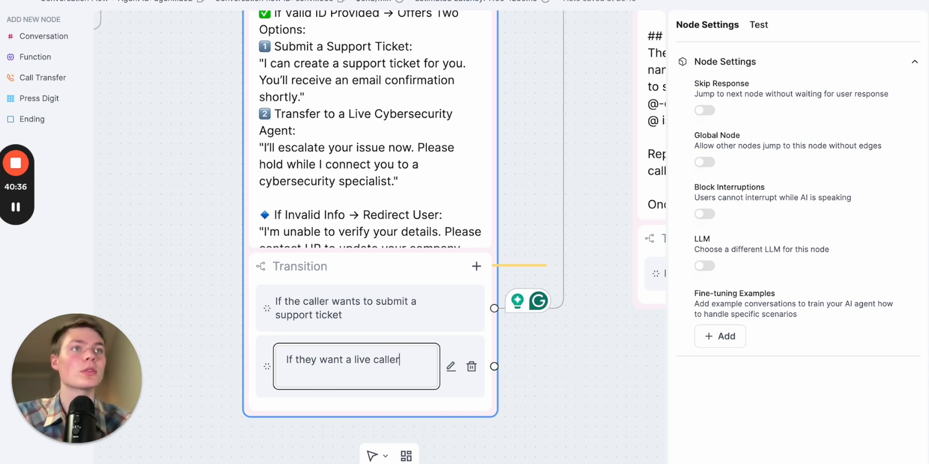
{"action": "left_click", "coordinate": [351, 360]}
{"action": "key", "text": "BackSpace"}
{"action": "type", "text": "to tr"}
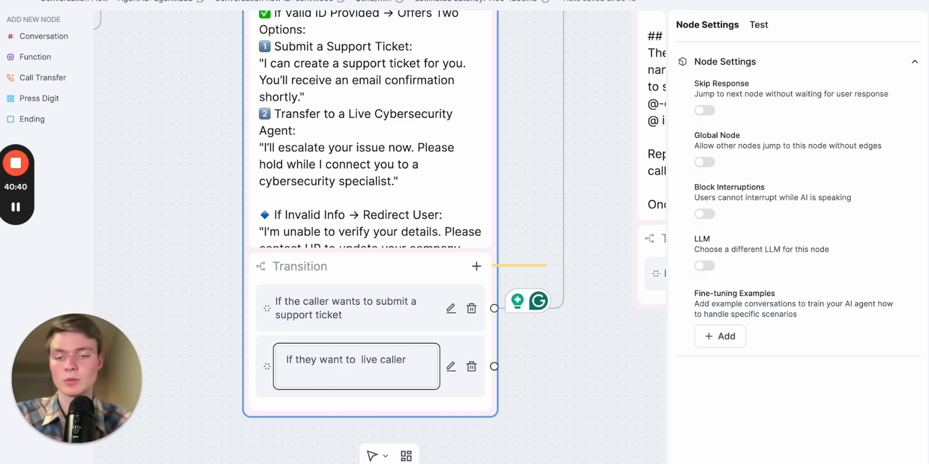
{"action": "type", "text": "ansfer to a"}
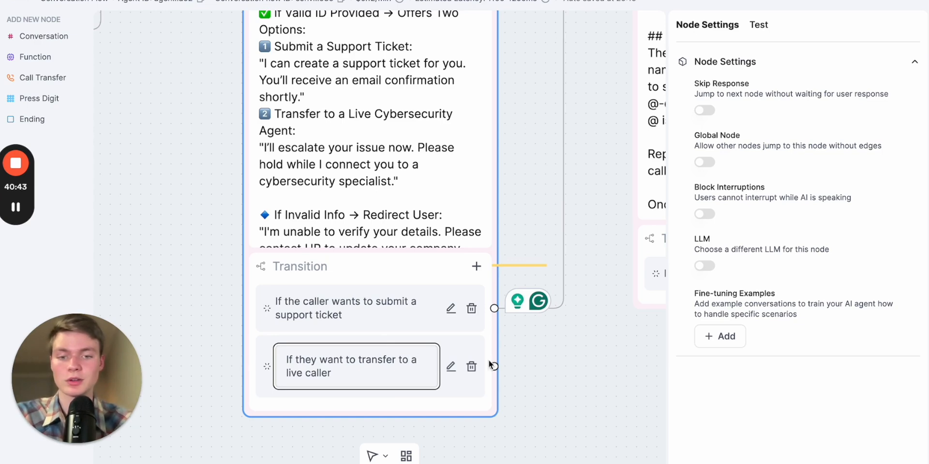
{"action": "left_click", "coordinate": [600, 358]}
Add a Call Transfer node below Node 3B and connect the live-caller transition to it
{"action": "scroll", "coordinate": [568, 371], "scroll_direction": "down", "scroll_amount": 5}
{"action": "left_click_drag", "start_coordinate": [568, 371], "coordinate": [419, 366]}
{"action": "left_click_drag", "start_coordinate": [531, 146], "coordinate": [563, 146]}
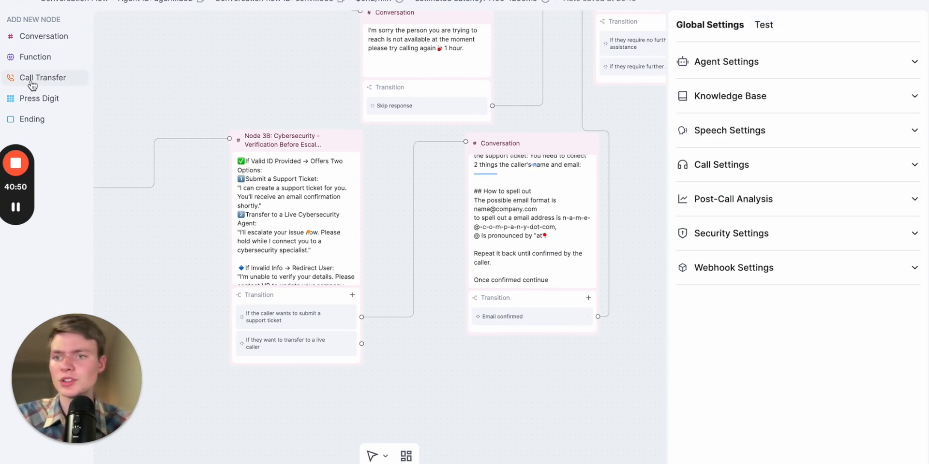
{"action": "left_click_drag", "start_coordinate": [29, 83], "coordinate": [550, 233]}
{"action": "left_click_drag", "start_coordinate": [402, 198], "coordinate": [394, 117]}
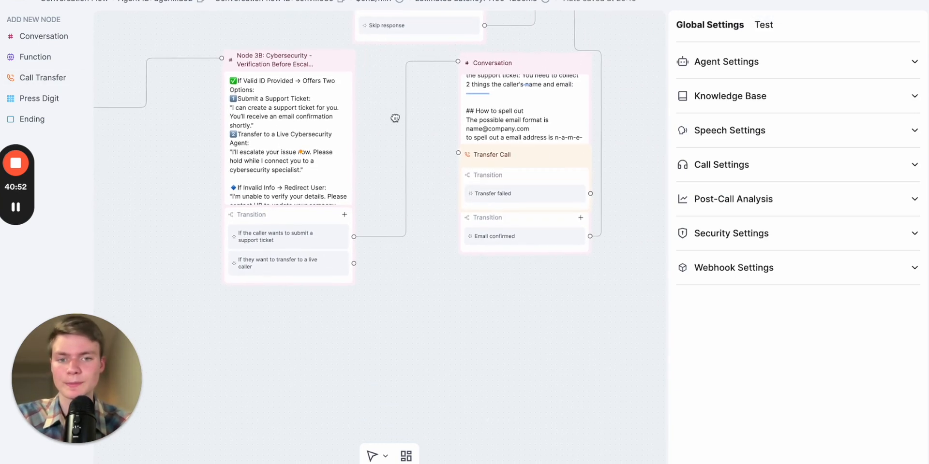
{"action": "left_click_drag", "start_coordinate": [538, 163], "coordinate": [506, 305]}
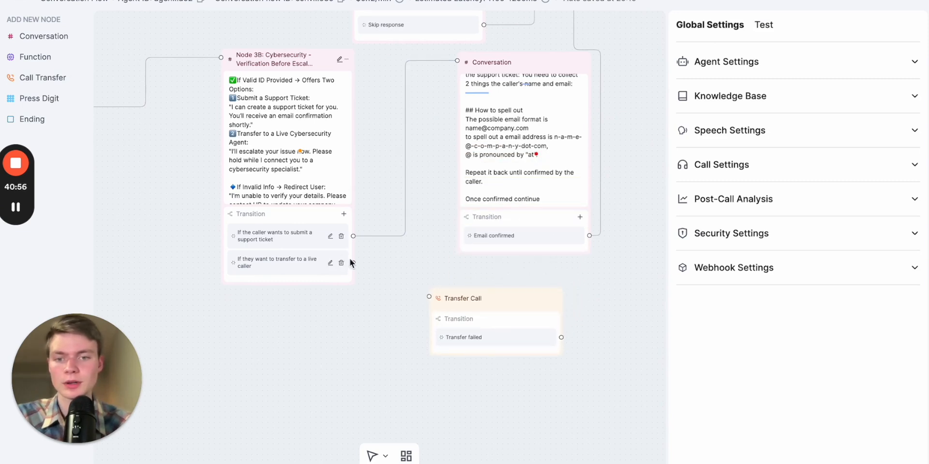
{"action": "left_click_drag", "start_coordinate": [354, 265], "coordinate": [430, 296]}
{"action": "left_click", "coordinate": [488, 297]}
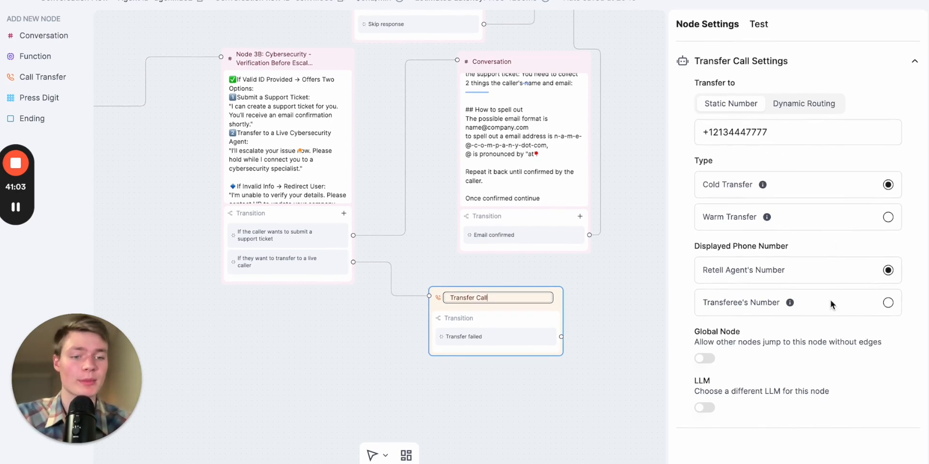
{"action": "left_click", "coordinate": [597, 312]}
{"action": "left_click_drag", "start_coordinate": [302, 62], "coordinate": [296, 117]}
{"action": "left_click_drag", "start_coordinate": [516, 318], "coordinate": [516, 401]}
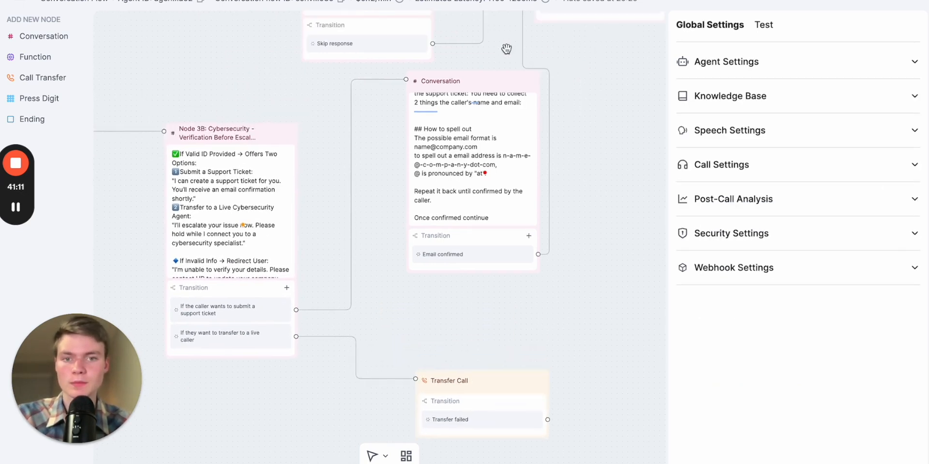
{"action": "left_click_drag", "start_coordinate": [498, 79], "coordinate": [515, 137]}
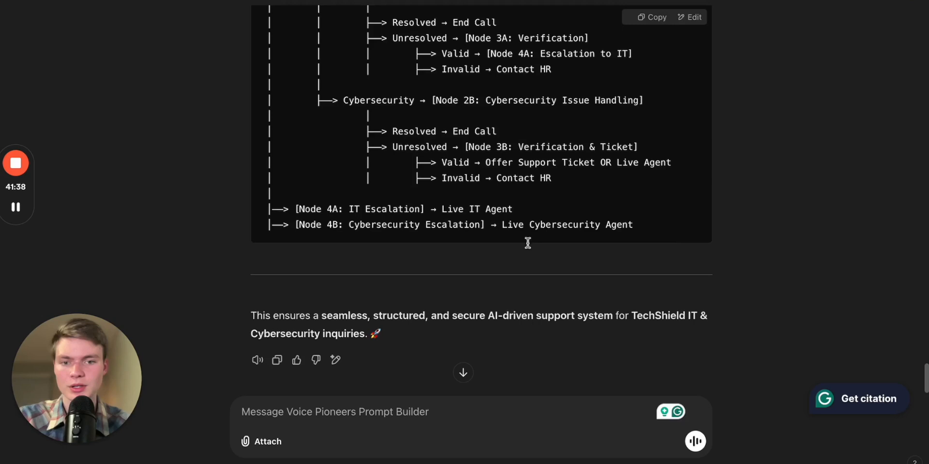
In the Prompt Builder chat, ask: "give me a common list of faqs based off of the knowledge base which can be a global node"
{"action": "scroll", "coordinate": [527, 242], "scroll_direction": "down", "scroll_amount": 1}
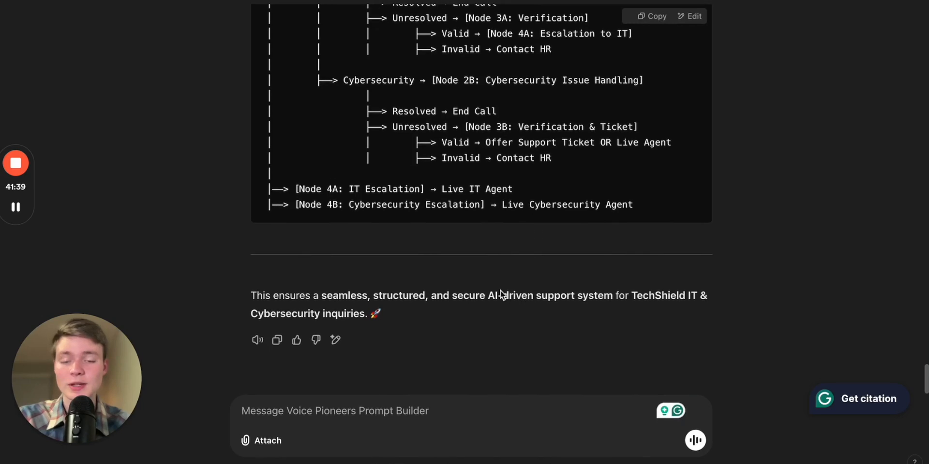
{"action": "left_click", "coordinate": [359, 415]}
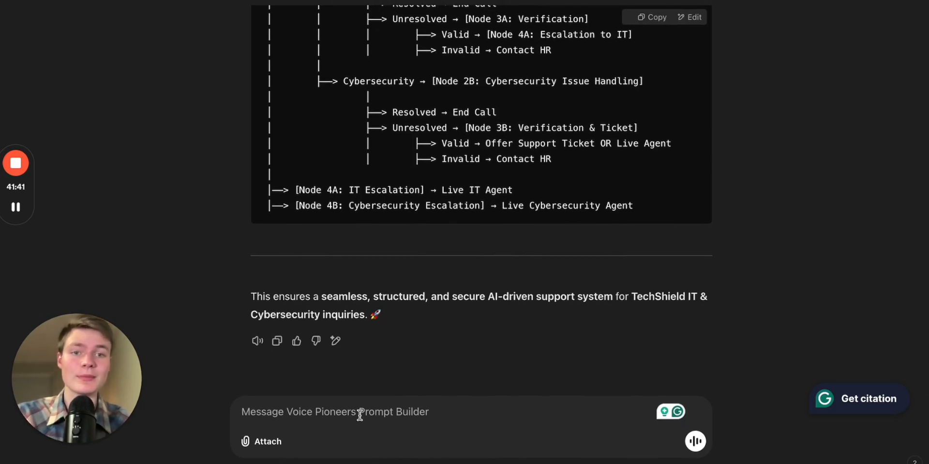
{"action": "type", "text": "give me"}
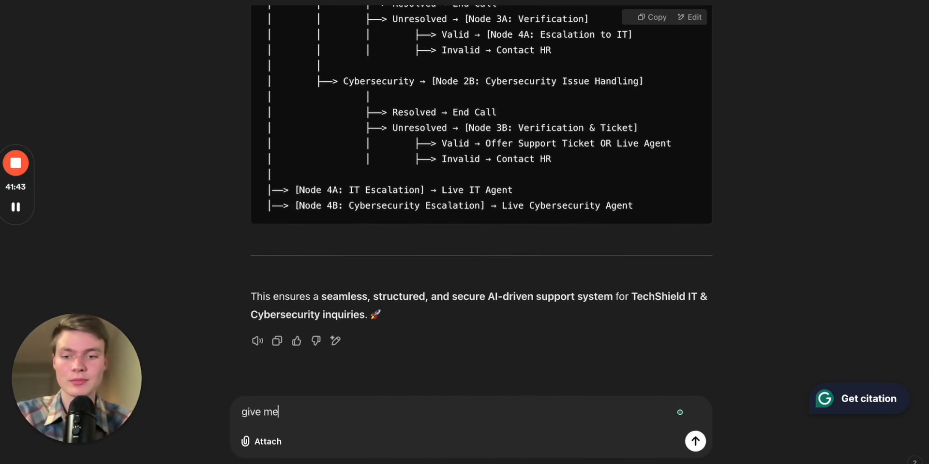
{"action": "type", "text": " a o"}
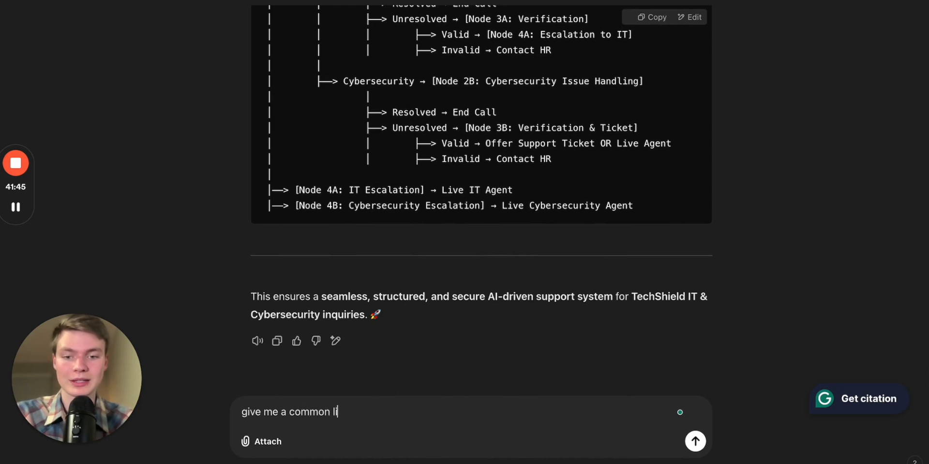
{"action": "type", "text": "mmon list of faw"}
{"action": "key", "text": "BackSpace"}
{"action": "type", "text": "qs "}
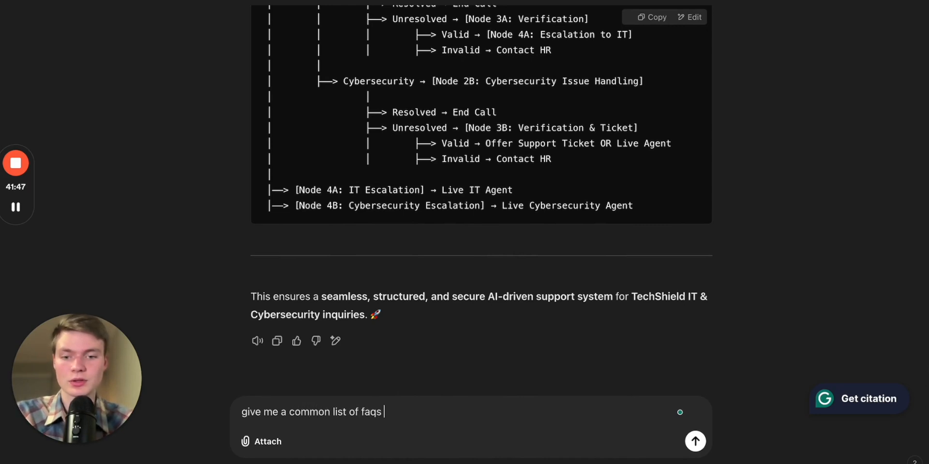
{"action": "type", "text": "based off of the k"}
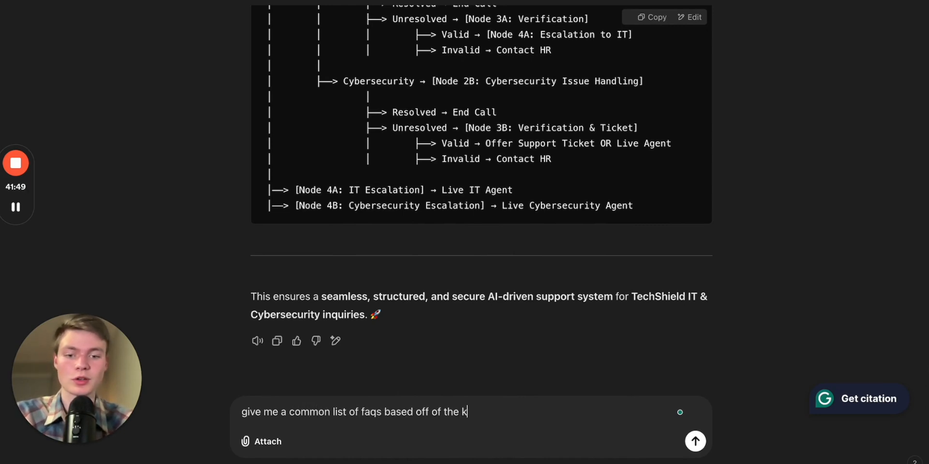
{"action": "type", "text": "nowledge "}
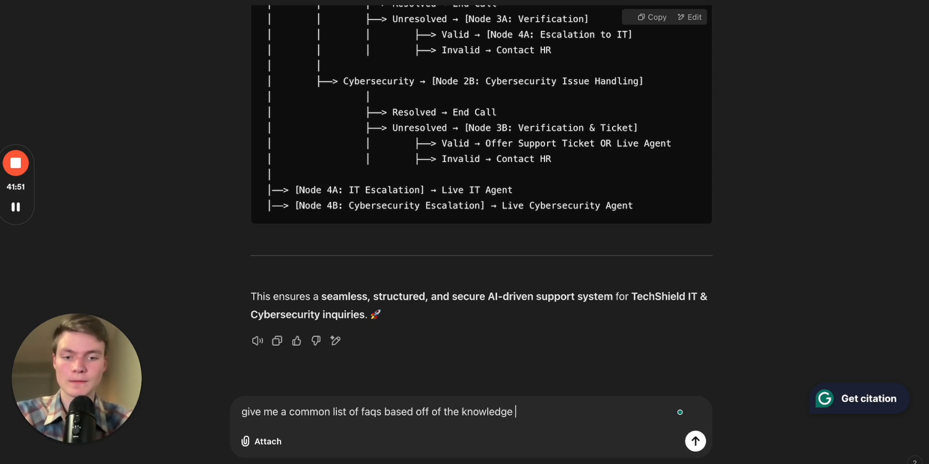
{"action": "type", "text": "base which can be a global node"}
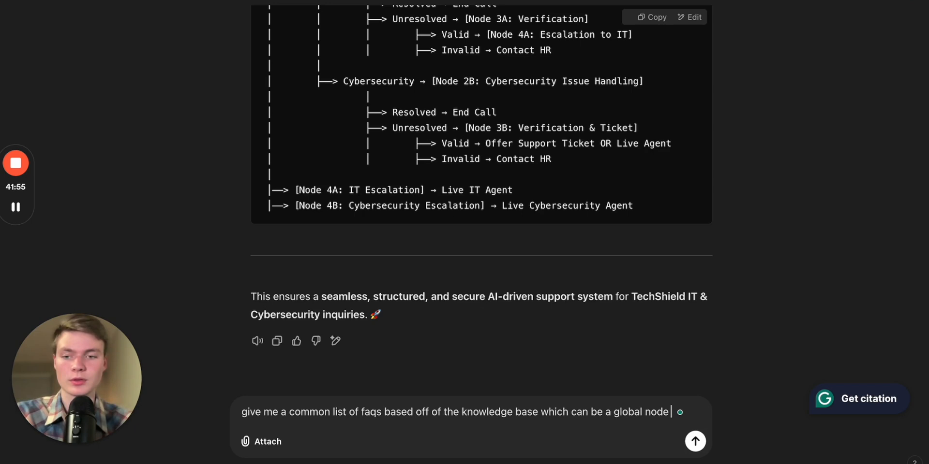
{"action": "key", "text": "Return"}
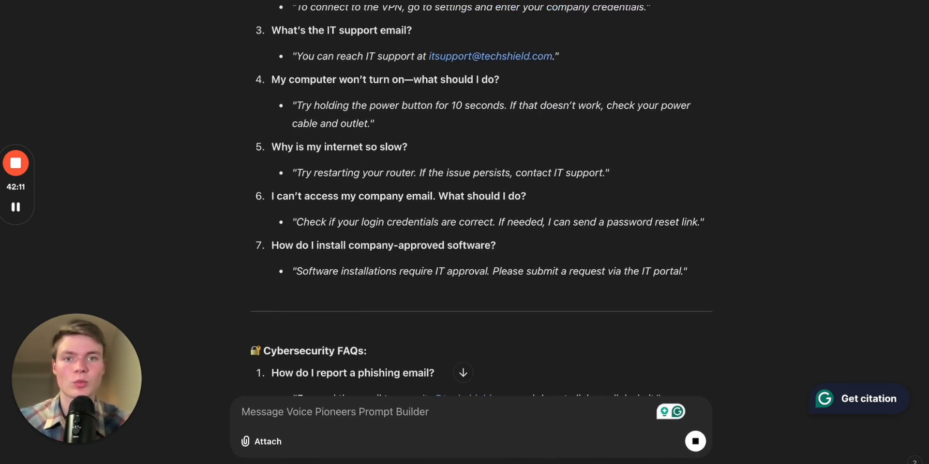
Pan around the conversation flow canvas to survey the Welcome, Node 2A and Node 2B areas
{"action": "key", "text": "ctrl+Tab"}
{"action": "left_click_drag", "start_coordinate": [534, 211], "coordinate": [439, 235]}
{"action": "scroll", "coordinate": [439, 234], "scroll_direction": "down", "scroll_amount": 2}
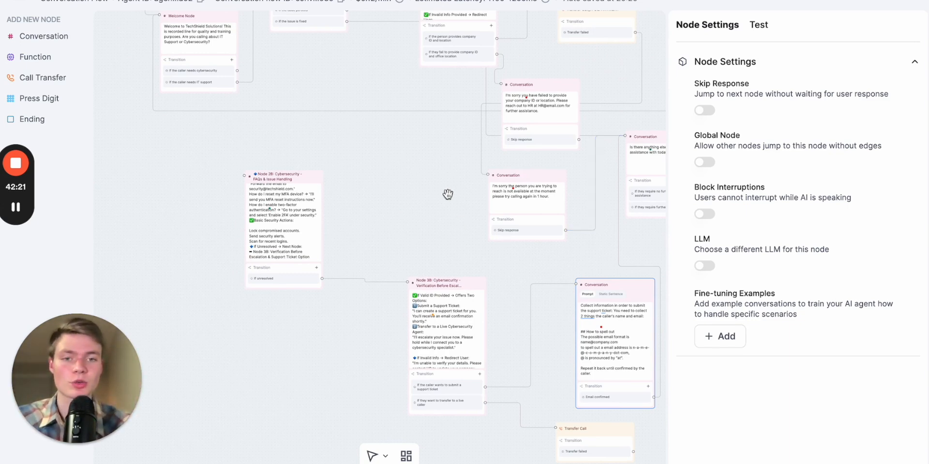
{"action": "left_click_drag", "start_coordinate": [445, 193], "coordinate": [306, 201]}
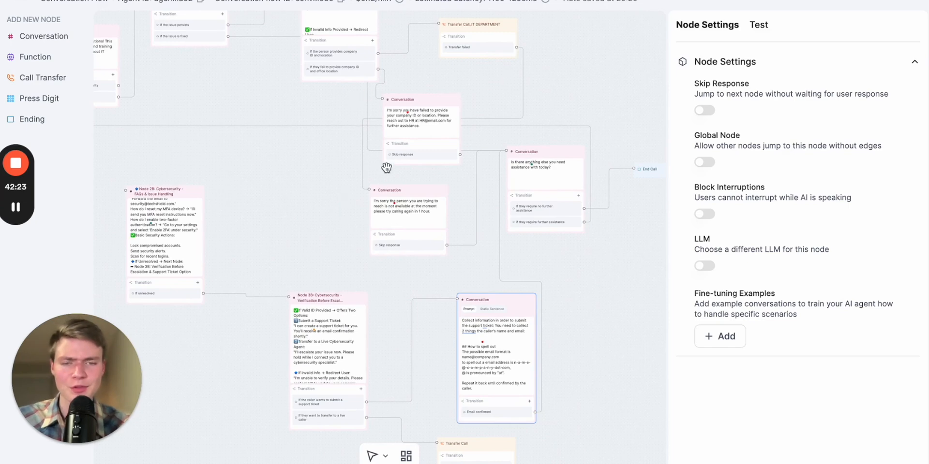
{"action": "left_click_drag", "start_coordinate": [278, 148], "coordinate": [369, 219]}
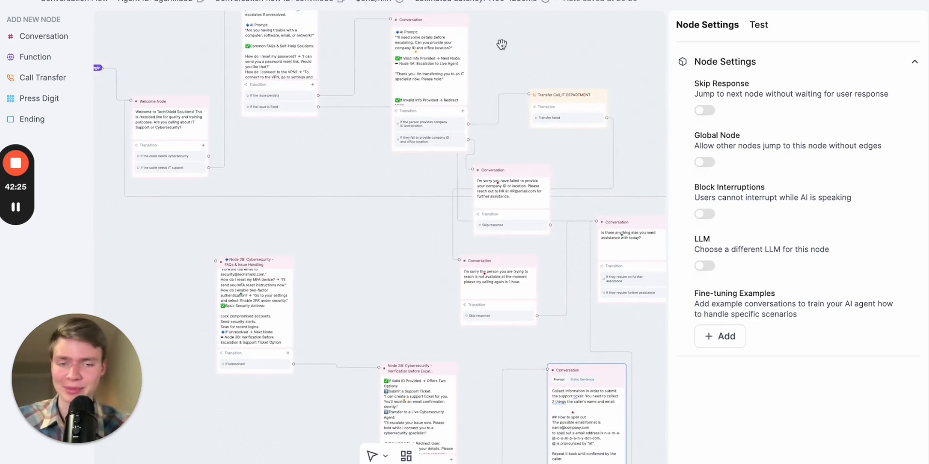
{"action": "left_click", "coordinate": [409, 457]}
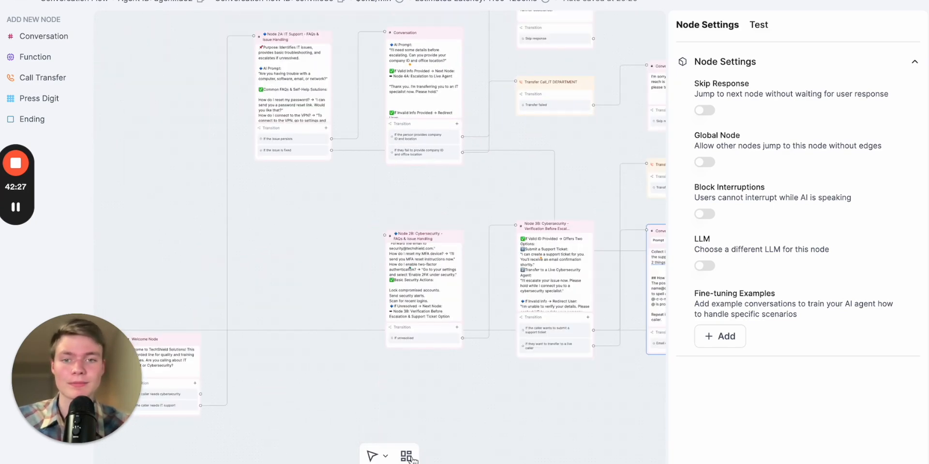
{"action": "left_click_drag", "start_coordinate": [307, 265], "coordinate": [464, 171]}
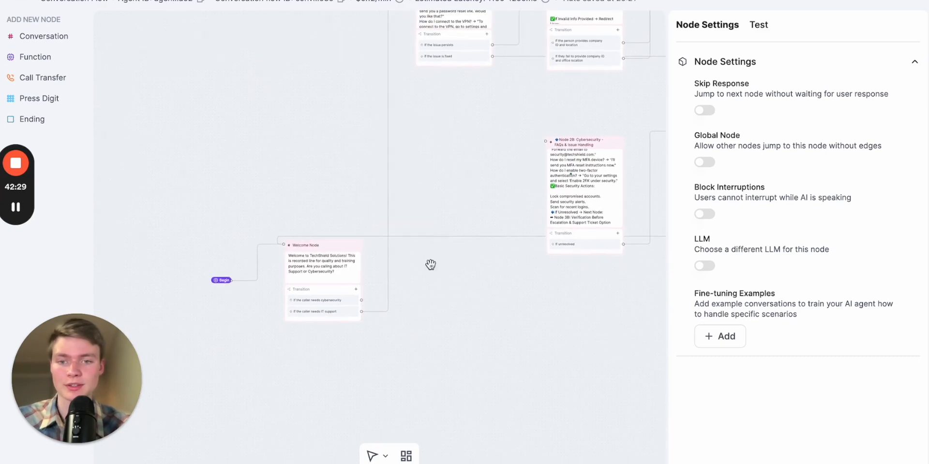
{"action": "scroll", "coordinate": [431, 265], "scroll_direction": "up", "scroll_amount": 2}
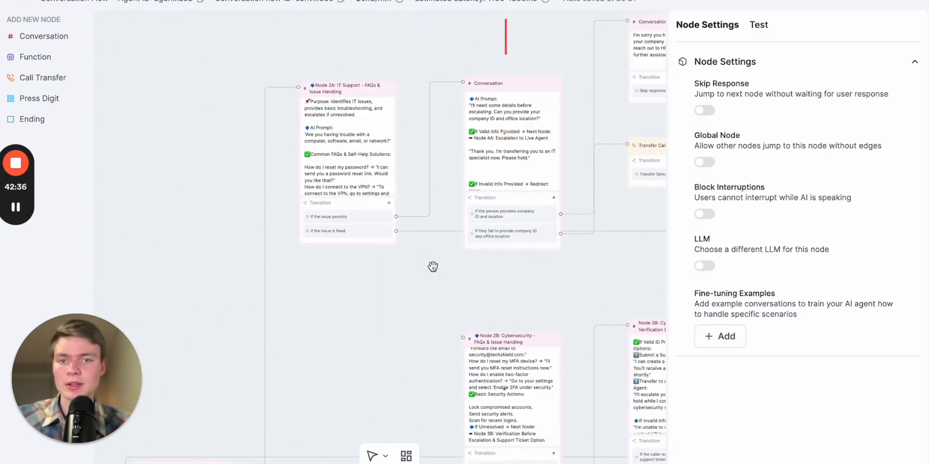
{"action": "scroll", "coordinate": [320, 199], "scroll_direction": "up", "scroll_amount": 2}
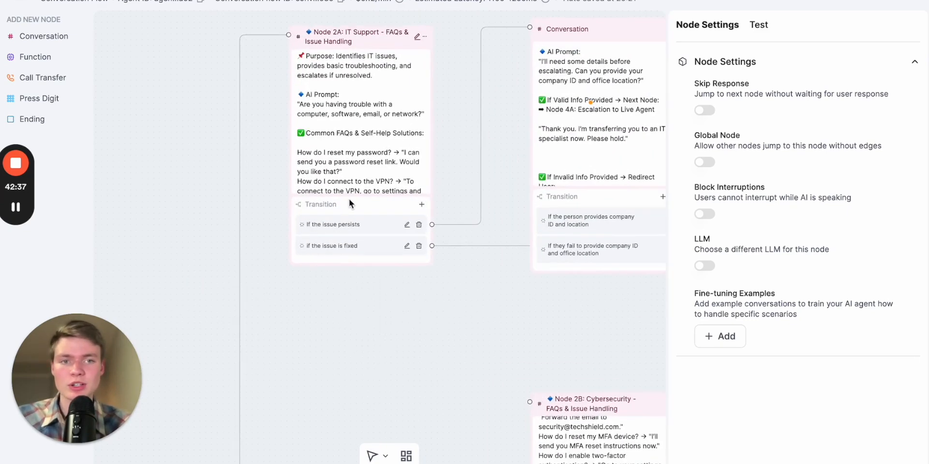
Read through the generated FAQ list in the Prompt Builder chat and copy the cybersecurity FAQ answers
{"action": "key", "text": "ctrl+Tab"}
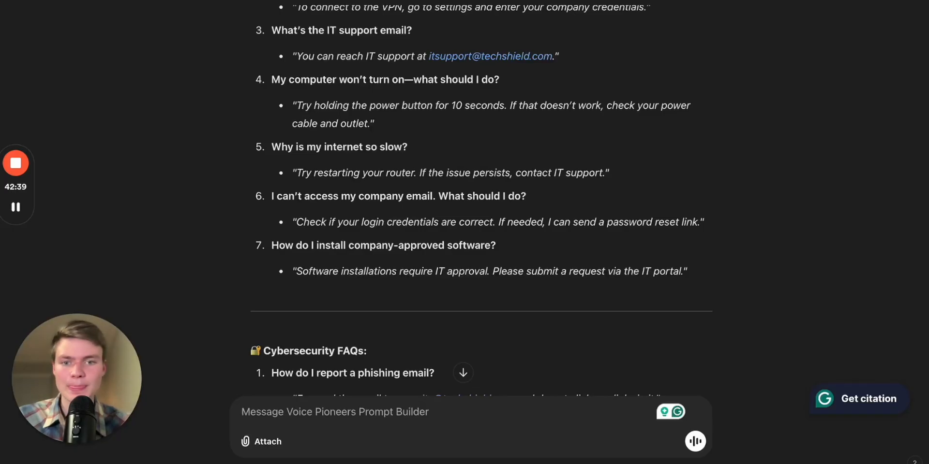
{"action": "scroll", "coordinate": [599, 90], "scroll_direction": "down", "scroll_amount": 10}
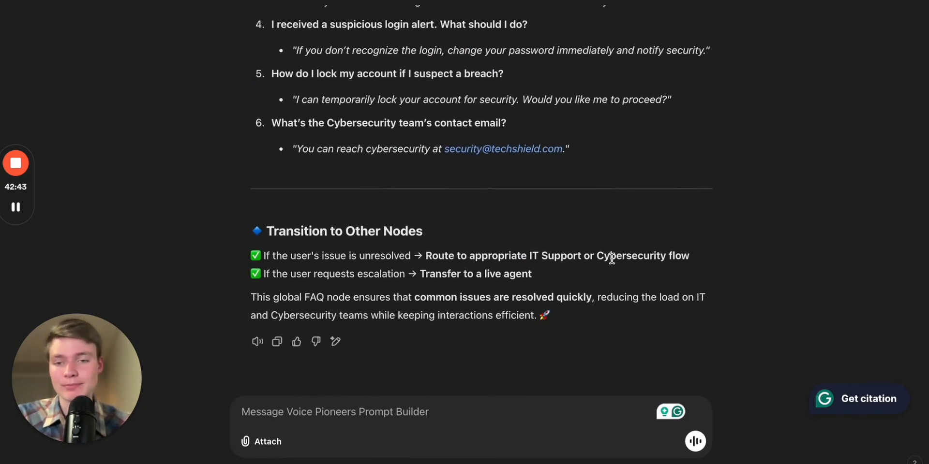
{"action": "scroll", "coordinate": [610, 258], "scroll_direction": "up", "scroll_amount": 1}
{"action": "scroll", "coordinate": [611, 258], "scroll_direction": "up", "scroll_amount": 8}
{"action": "scroll", "coordinate": [611, 258], "scroll_direction": "down", "scroll_amount": 7}
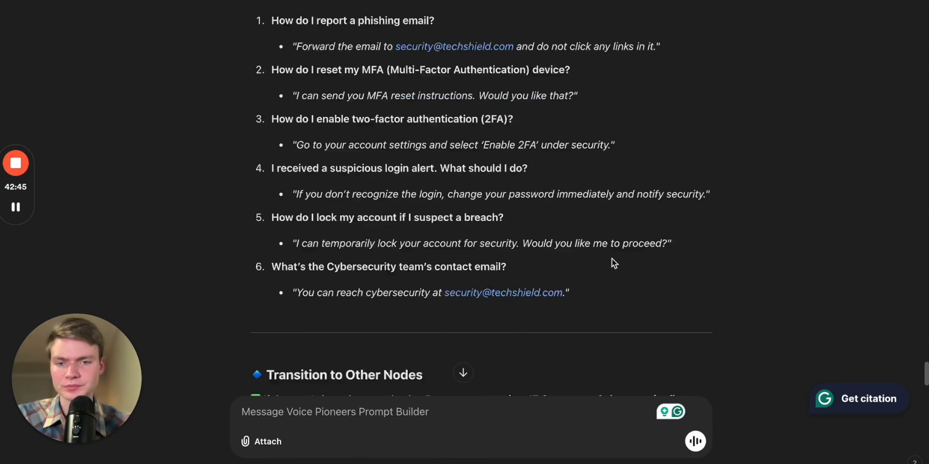
{"action": "scroll", "coordinate": [565, 344], "scroll_direction": "down", "scroll_amount": 2}
{"action": "scroll", "coordinate": [557, 321], "scroll_direction": "up", "scroll_amount": 2}
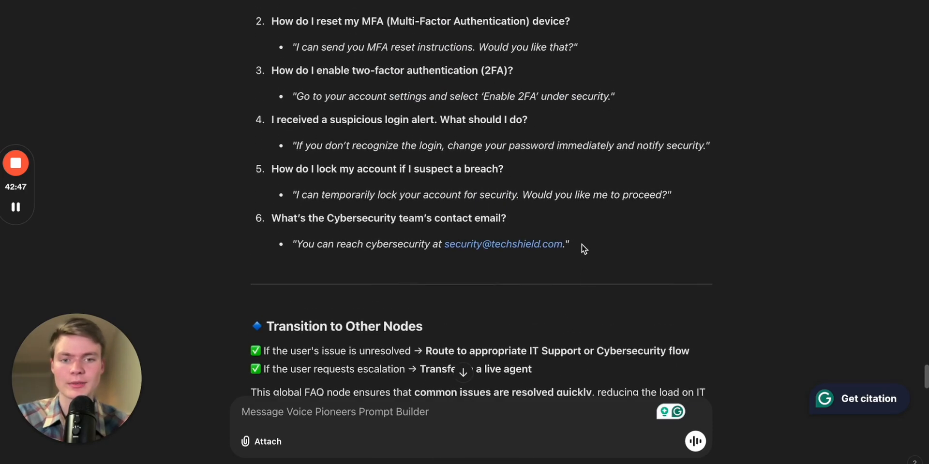
{"action": "left_click_drag", "start_coordinate": [582, 245], "coordinate": [252, 107]}
Add a new Conversation node beside Node 2B and paste the copied FAQ text into its prompt
{"action": "key", "text": "ctrl+Tab"}
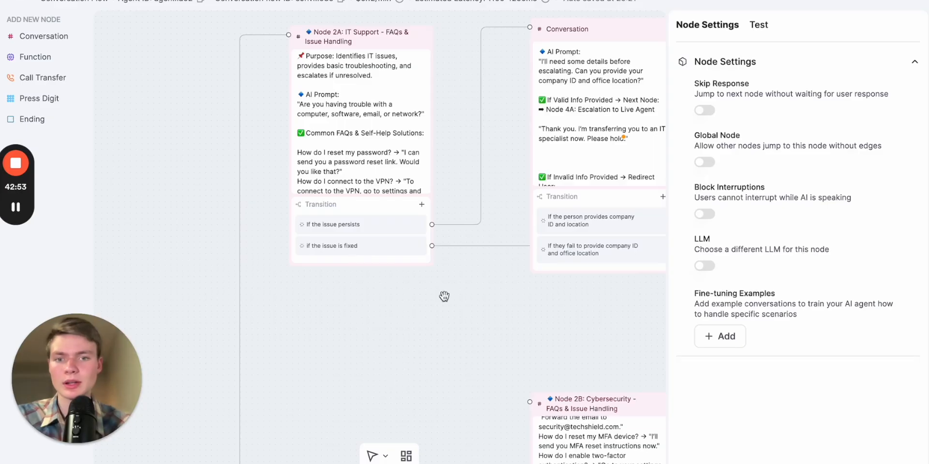
{"action": "left_click_drag", "start_coordinate": [466, 362], "coordinate": [398, 222]}
{"action": "scroll", "coordinate": [341, 260], "scroll_direction": "down", "scroll_amount": 3}
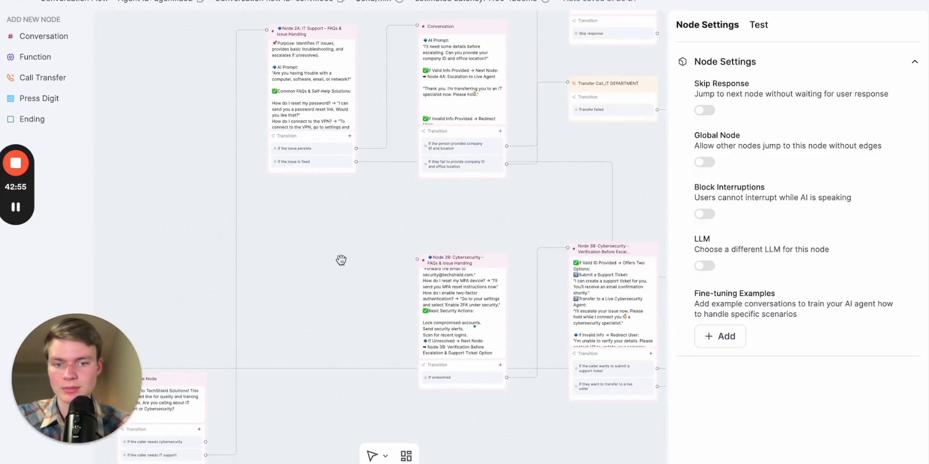
{"action": "left_click_drag", "start_coordinate": [341, 261], "coordinate": [419, 179]}
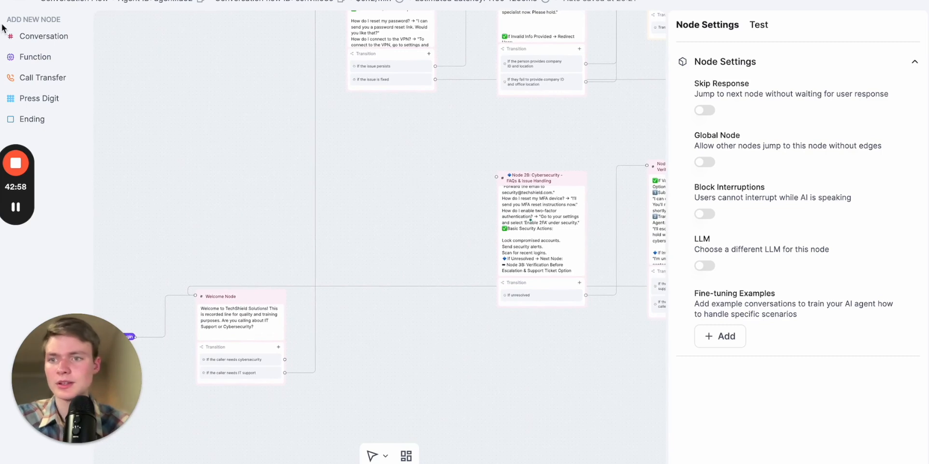
{"action": "left_click_drag", "start_coordinate": [29, 35], "coordinate": [379, 167]}
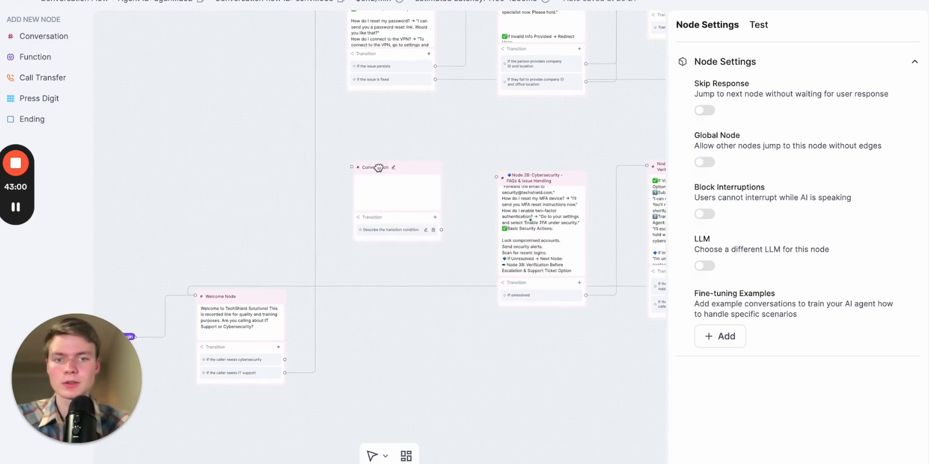
{"action": "left_click", "coordinate": [387, 198]}
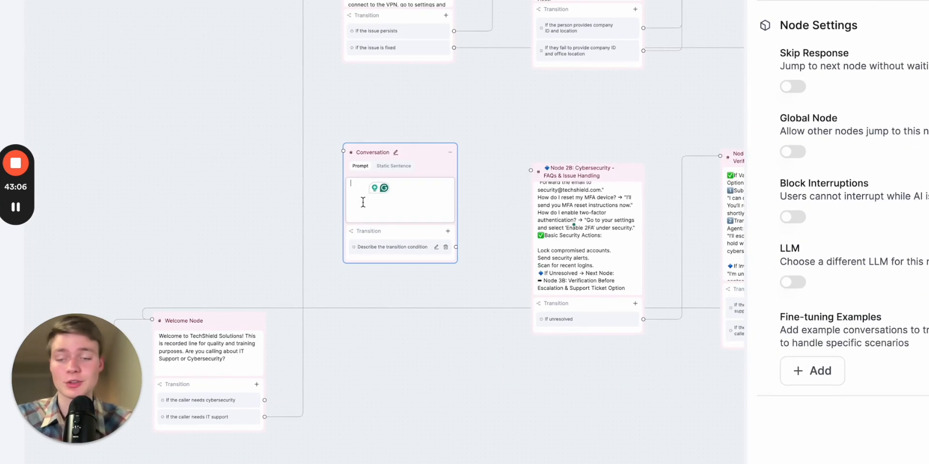
{"action": "key", "text": "ctrl+v"}
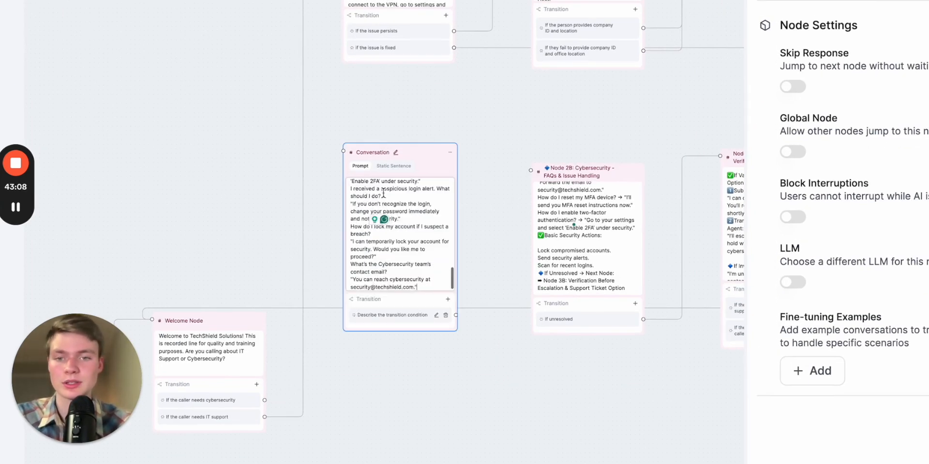
Rename the new node to "global help" and move it slightly upward
{"action": "left_click", "coordinate": [395, 152]}
{"action": "key", "text": "ctrl+a"}
{"action": "type", "text": "Bloba"}
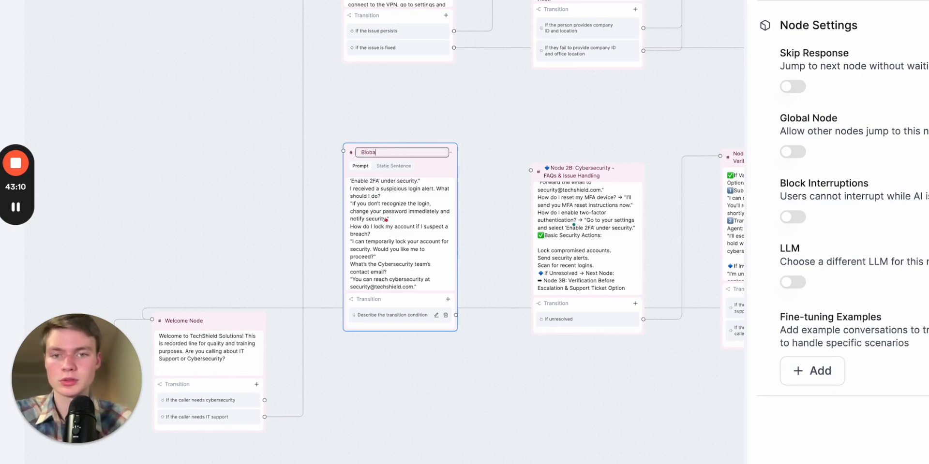
{"action": "type", "text": "l help"}
{"action": "left_click", "coordinate": [488, 109]}
{"action": "left_click_drag", "start_coordinate": [415, 160], "coordinate": [464, 118]}
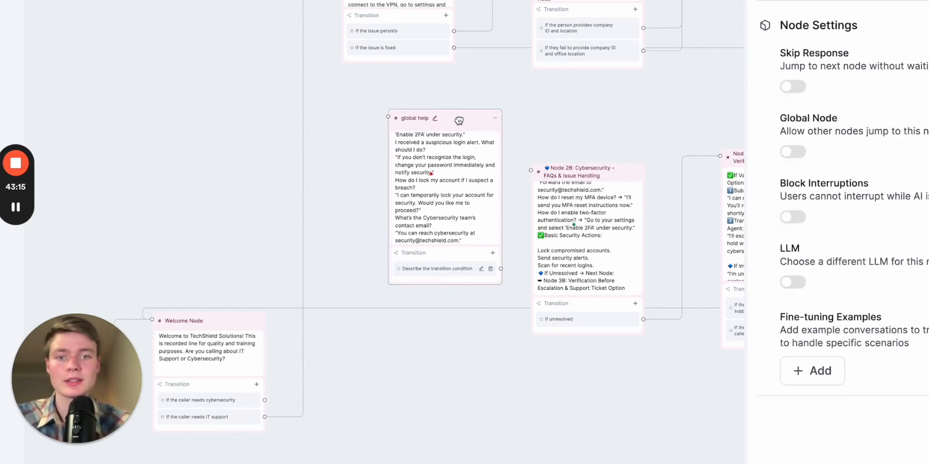
Make global help a Global Node with the condition "If the person needs further help with tech support"
{"action": "left_click", "coordinate": [803, 151]}
{"action": "left_click", "coordinate": [865, 180]}
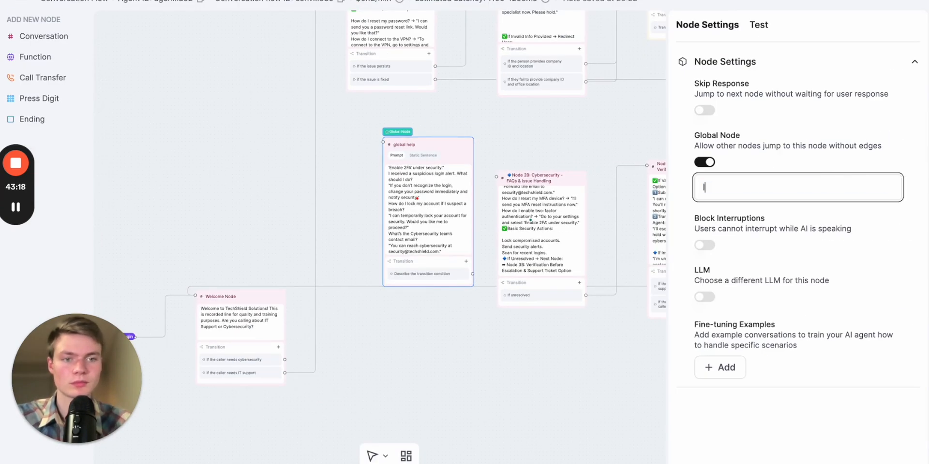
{"action": "type", "text": "If the person needs frut"}
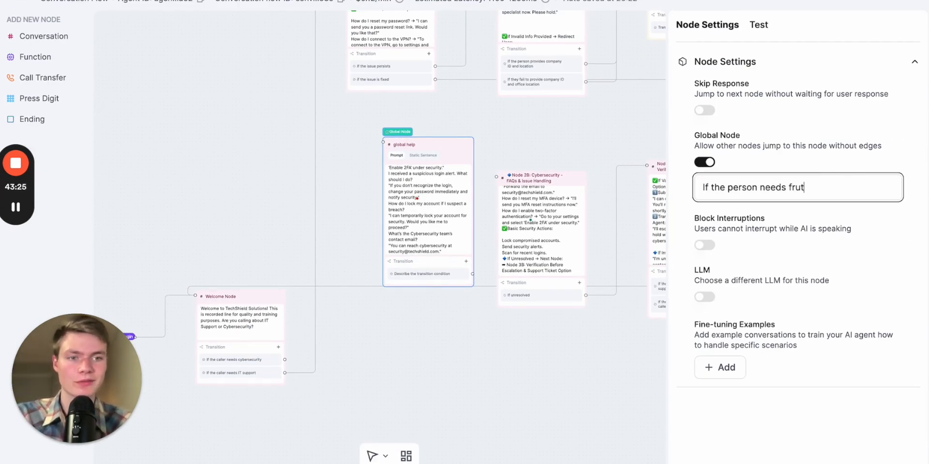
{"action": "key", "text": "BackSpace"}
{"action": "key", "text": "BackSpace"}
{"action": "key", "text": "BackSpace"}
{"action": "type", "text": "urther help"}
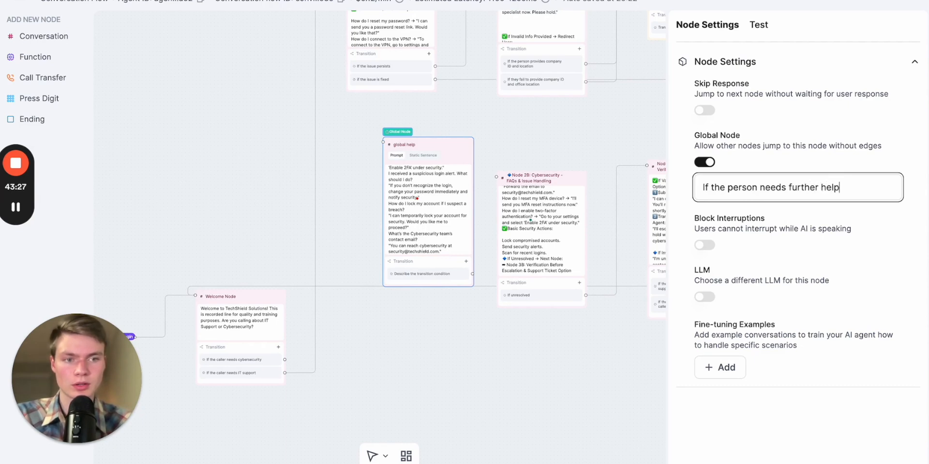
{"action": "type", "text": " with tech support"}
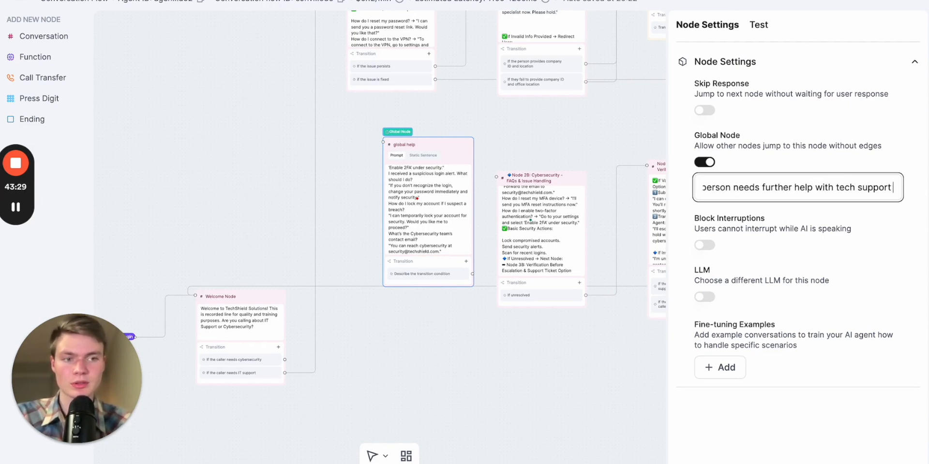
Nudge the global help node into position between the Node 2A area and Node 2B
{"action": "left_click_drag", "start_coordinate": [454, 148], "coordinate": [401, 144]}
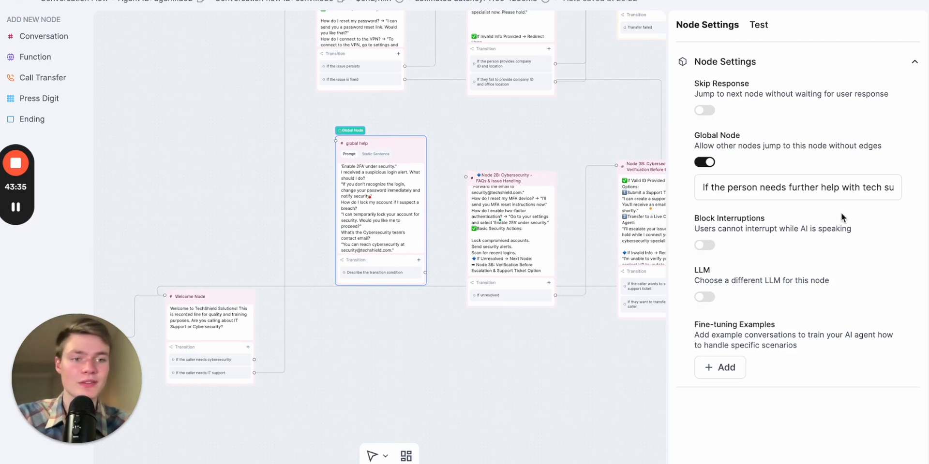
{"action": "left_click", "coordinate": [871, 195]}
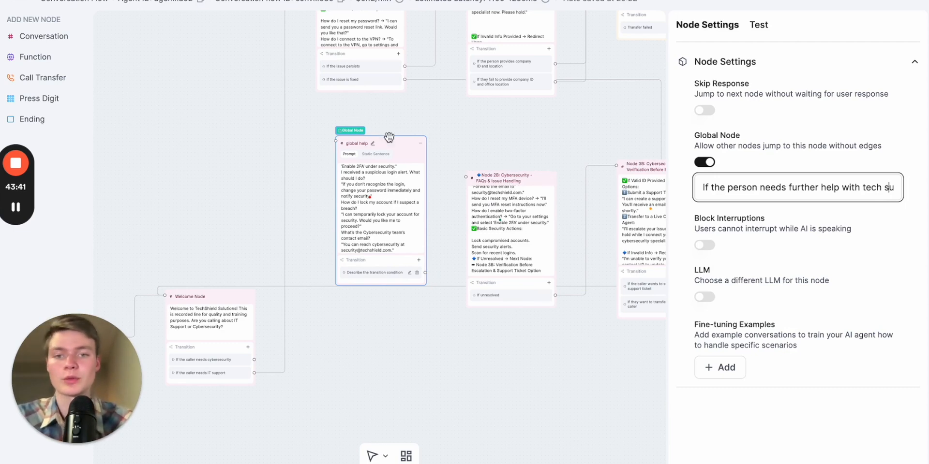
{"action": "left_click_drag", "start_coordinate": [392, 147], "coordinate": [404, 134]}
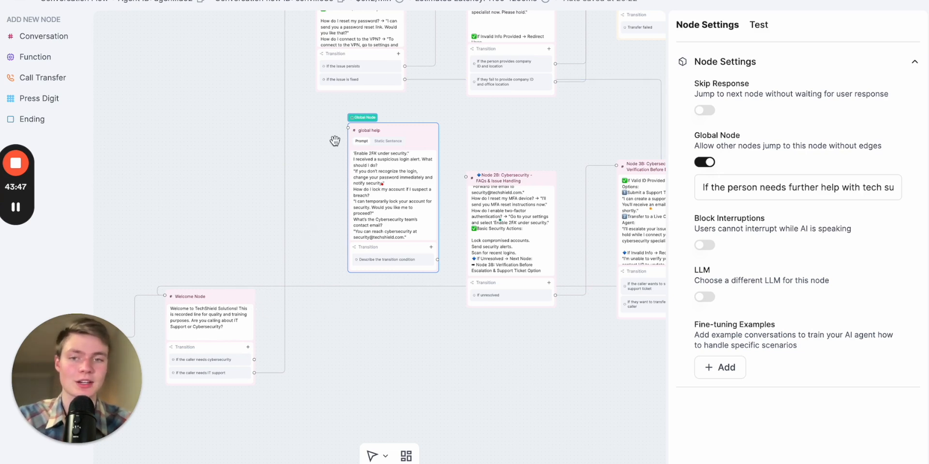
{"action": "left_click", "coordinate": [521, 118]}
{"action": "scroll", "coordinate": [521, 117], "scroll_direction": "left", "scroll_amount": 3}
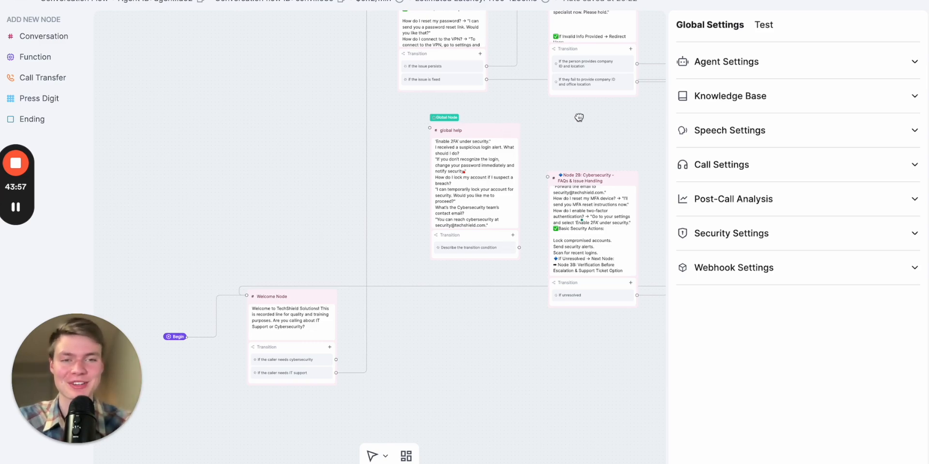
Pan across the flow to review where the global help node sits among the other nodes
{"action": "left_click_drag", "start_coordinate": [578, 118], "coordinate": [319, 174]}
{"action": "left_click", "coordinate": [348, 158]}
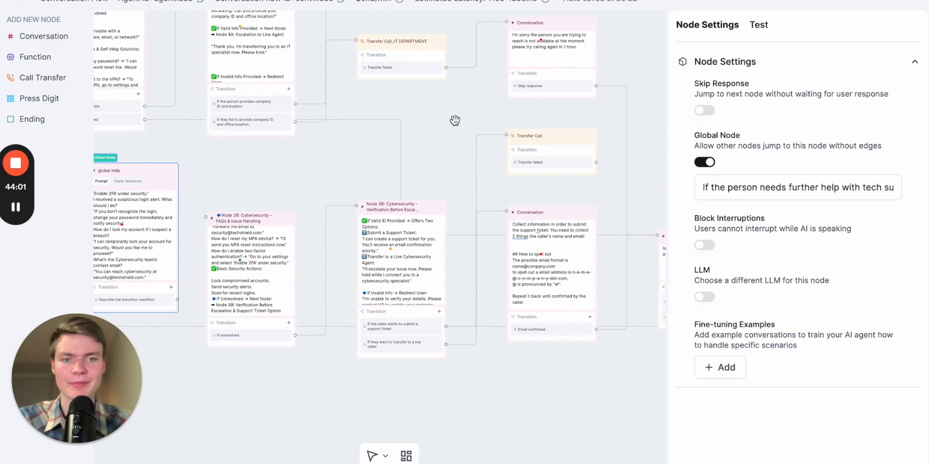
{"action": "left_click_drag", "start_coordinate": [454, 121], "coordinate": [392, 119]}
{"action": "left_click", "coordinate": [544, 181]}
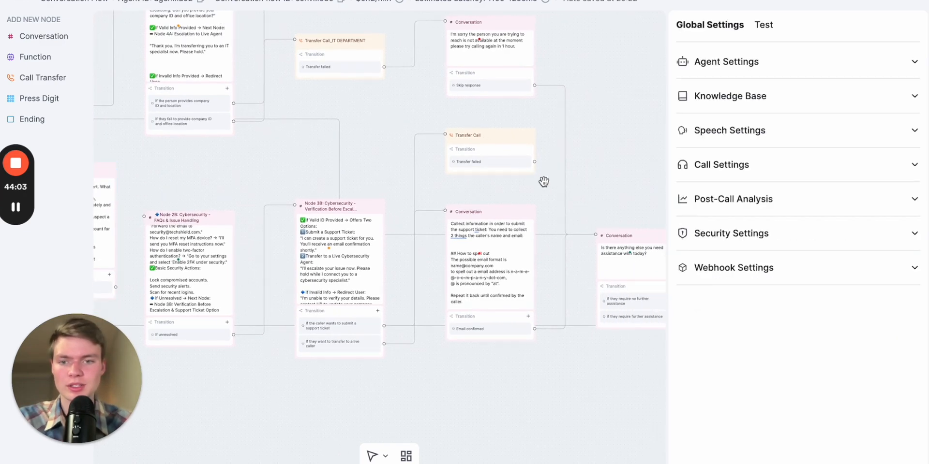
{"action": "left_click_drag", "start_coordinate": [286, 172], "coordinate": [536, 168]}
{"action": "left_click_drag", "start_coordinate": [182, 254], "coordinate": [411, 88]}
{"action": "scroll", "coordinate": [386, 251], "scroll_direction": "up", "scroll_amount": 5}
{"action": "left_click_drag", "start_coordinate": [277, 269], "coordinate": [321, 327]}
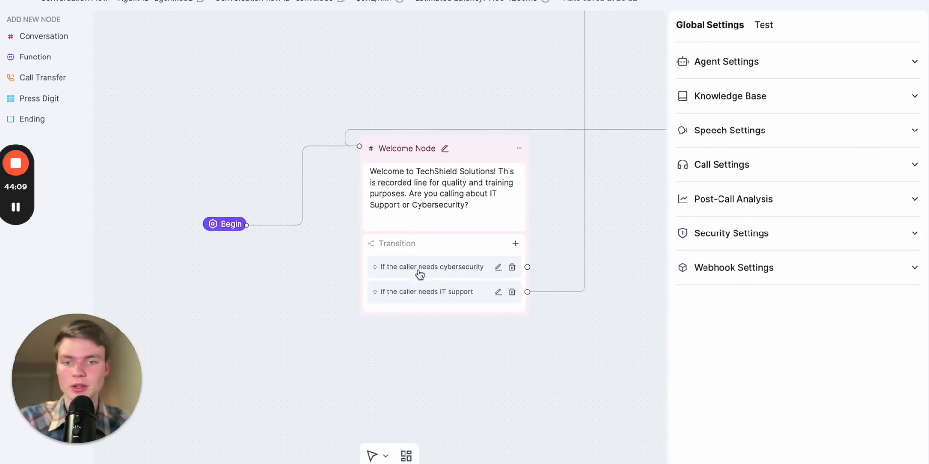
{"action": "left_click_drag", "start_coordinate": [546, 153], "coordinate": [398, 295]}
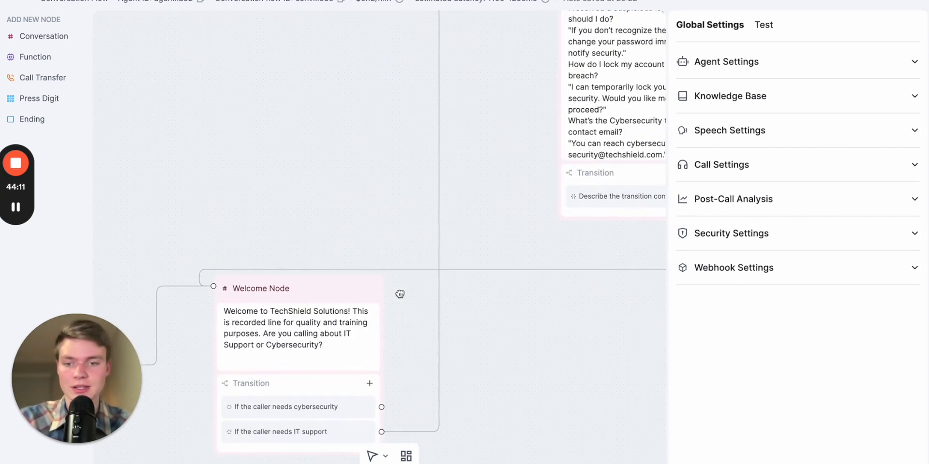
{"action": "left_click_drag", "start_coordinate": [500, 310], "coordinate": [373, 432]}
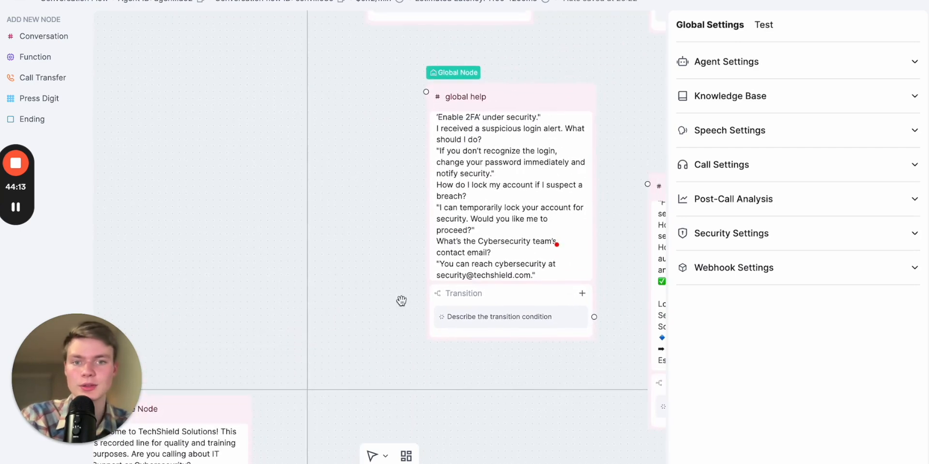
{"action": "left_click_drag", "start_coordinate": [350, 193], "coordinate": [203, 79]}
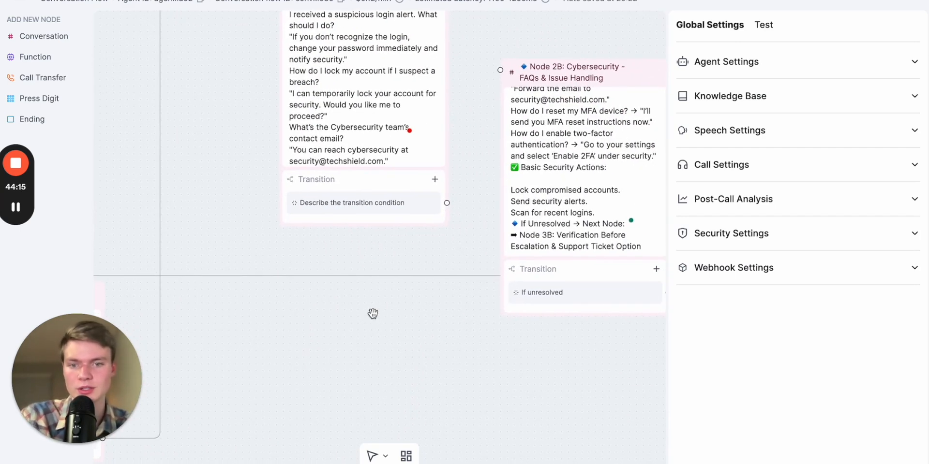
{"action": "left_click_drag", "start_coordinate": [371, 313], "coordinate": [602, 139]}
{"action": "scroll", "coordinate": [465, 202], "scroll_direction": "down", "scroll_amount": 3}
{"action": "left_click_drag", "start_coordinate": [465, 202], "coordinate": [390, 272]}
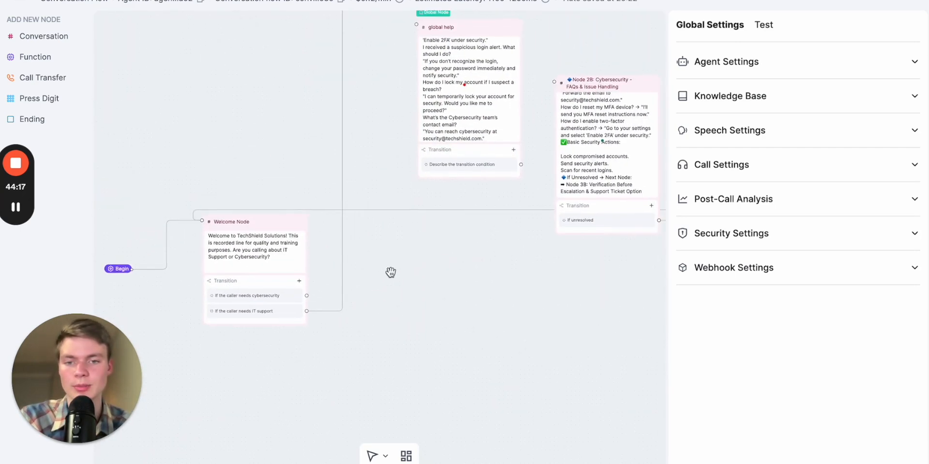
{"action": "left_click_drag", "start_coordinate": [306, 295], "coordinate": [554, 81]}
{"action": "left_click_drag", "start_coordinate": [497, 248], "coordinate": [203, 463]}
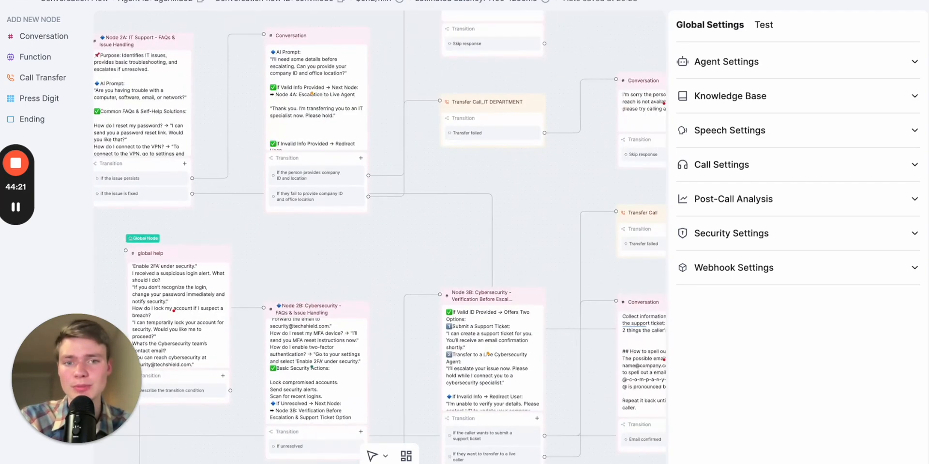
{"action": "left_click_drag", "start_coordinate": [527, 223], "coordinate": [380, 273]}
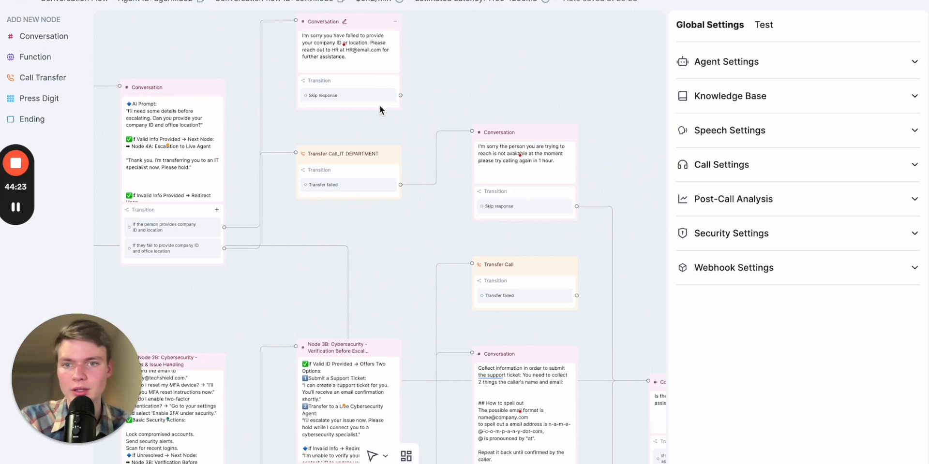
Set the Begin node so the AI speaks first, with a pause before speaking of 1 s
{"action": "left_click_drag", "start_coordinate": [403, 116], "coordinate": [387, 109]}
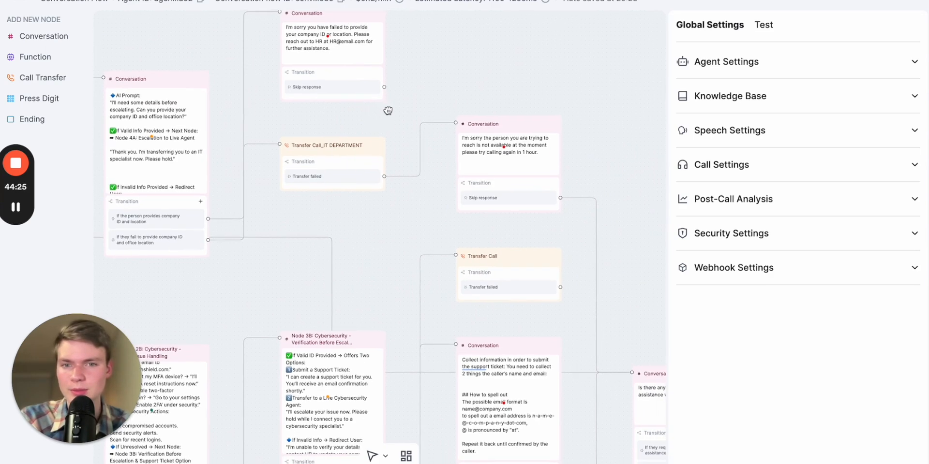
{"action": "left_click_drag", "start_coordinate": [456, 74], "coordinate": [443, 67]}
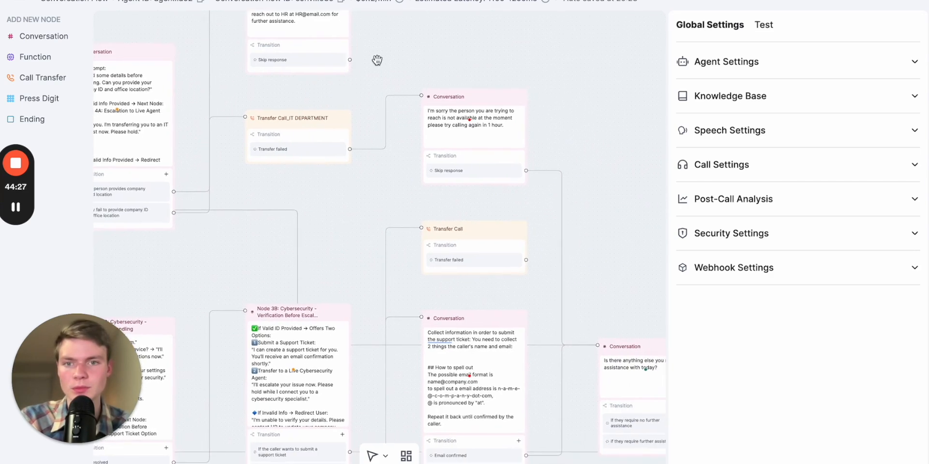
{"action": "scroll", "coordinate": [443, 58], "scroll_direction": "down", "scroll_amount": 5}
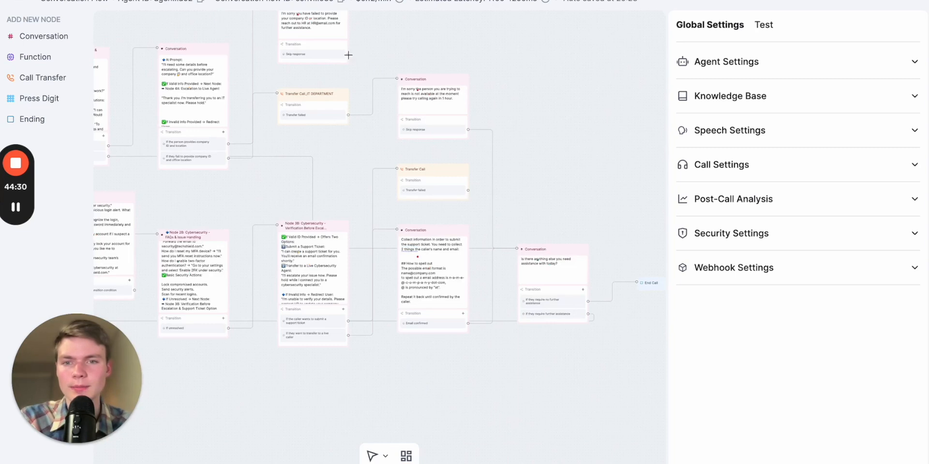
{"action": "left_click_drag", "start_coordinate": [350, 57], "coordinate": [516, 250]}
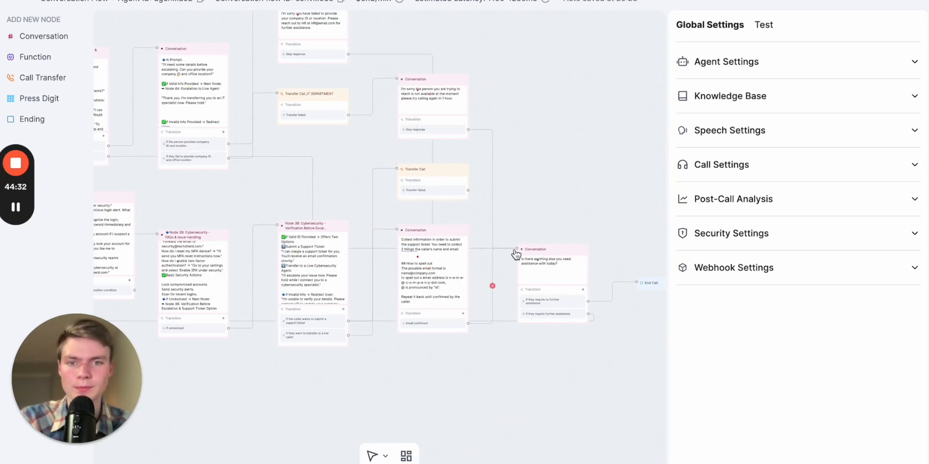
{"action": "left_click_drag", "start_coordinate": [325, 158], "coordinate": [616, 157]}
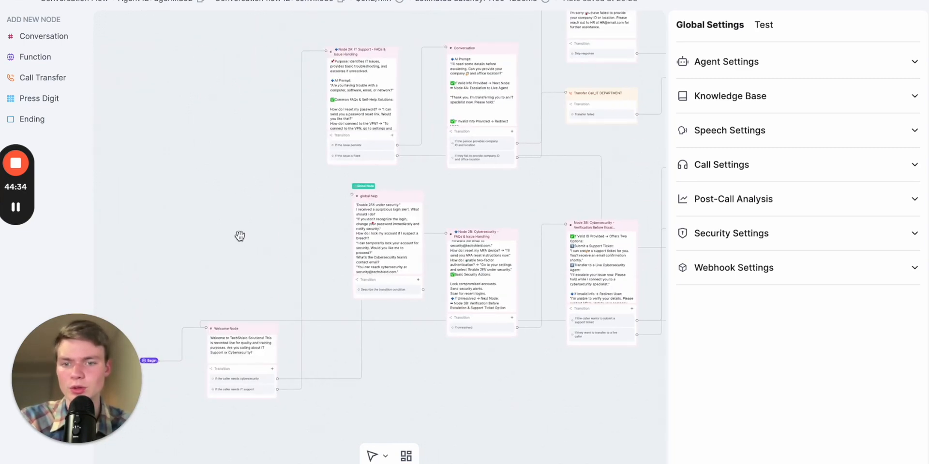
{"action": "left_click_drag", "start_coordinate": [238, 234], "coordinate": [305, 172]}
{"action": "scroll", "coordinate": [306, 323], "scroll_direction": "up", "scroll_amount": 5}
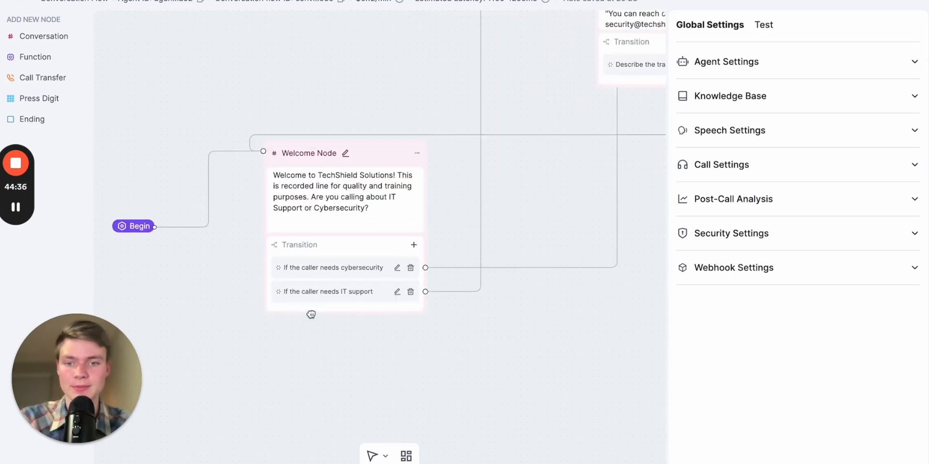
{"action": "left_click_drag", "start_coordinate": [169, 262], "coordinate": [284, 292]}
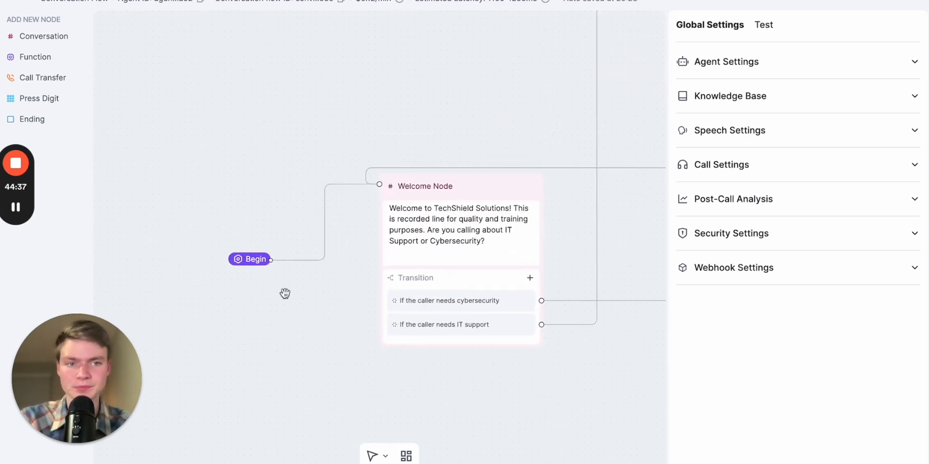
{"action": "left_click", "coordinate": [250, 261]}
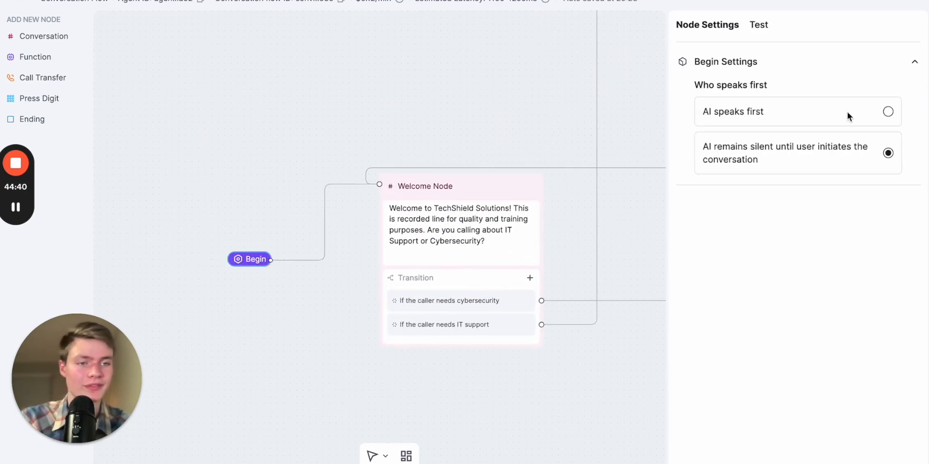
{"action": "left_click", "coordinate": [884, 112]}
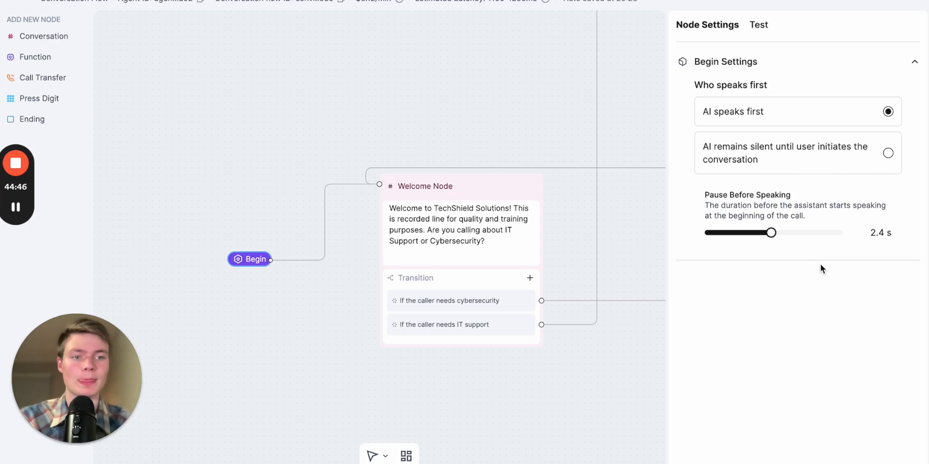
{"action": "scroll", "coordinate": [632, 299], "scroll_direction": "right", "scroll_amount": 5}
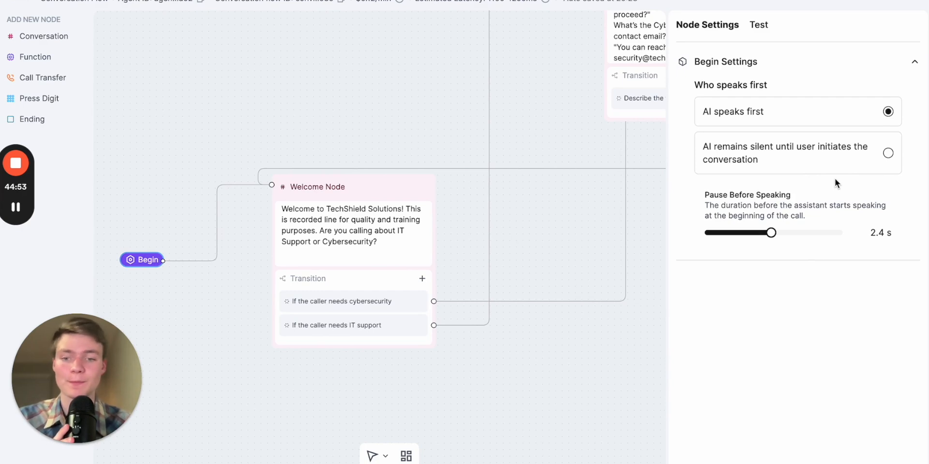
{"action": "left_click", "coordinate": [888, 154]}
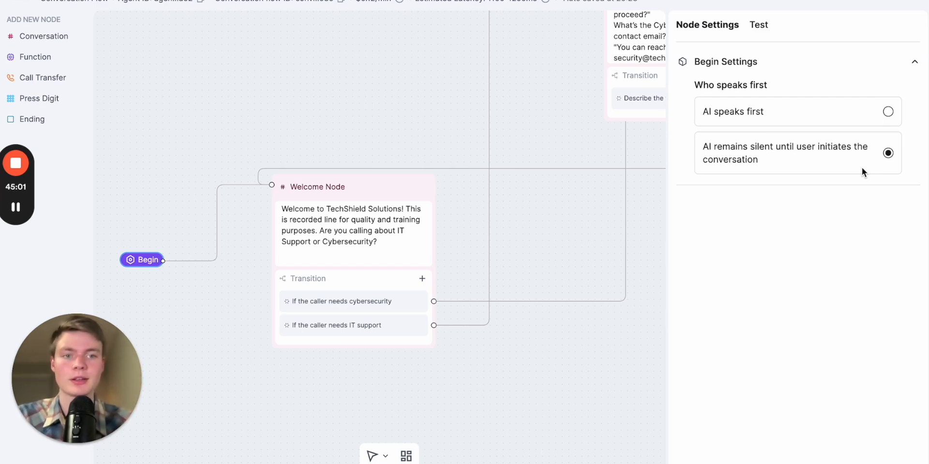
{"action": "left_click", "coordinate": [887, 112]}
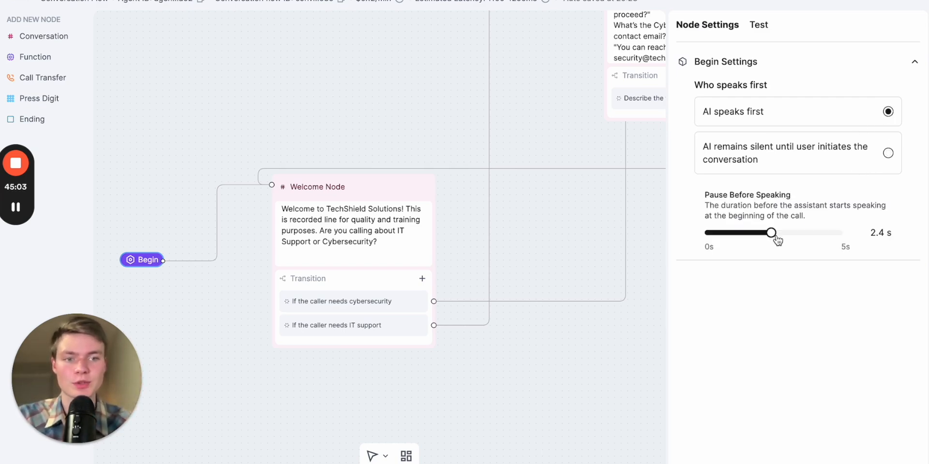
{"action": "left_click_drag", "start_coordinate": [772, 237], "coordinate": [733, 239]}
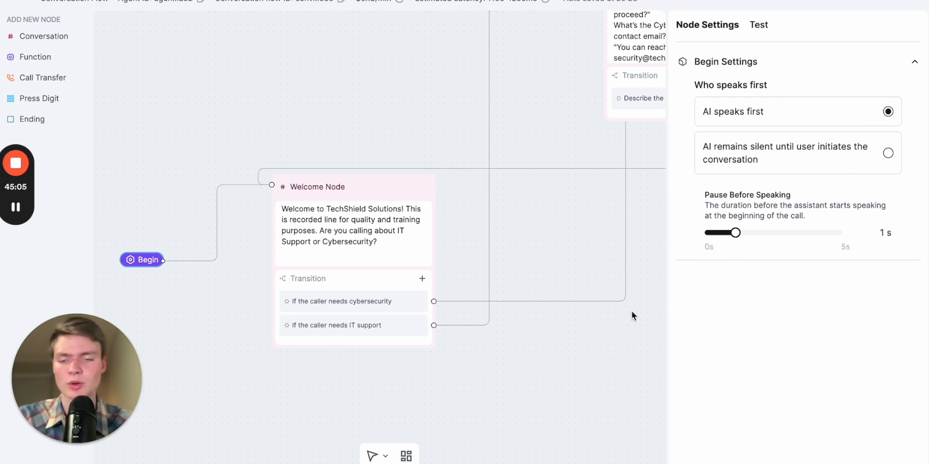
Examine the Welcome Node and its connections around the global help node
{"action": "left_click", "coordinate": [579, 329]}
{"action": "left_click_drag", "start_coordinate": [529, 388], "coordinate": [399, 387]}
{"action": "left_click", "coordinate": [211, 230]}
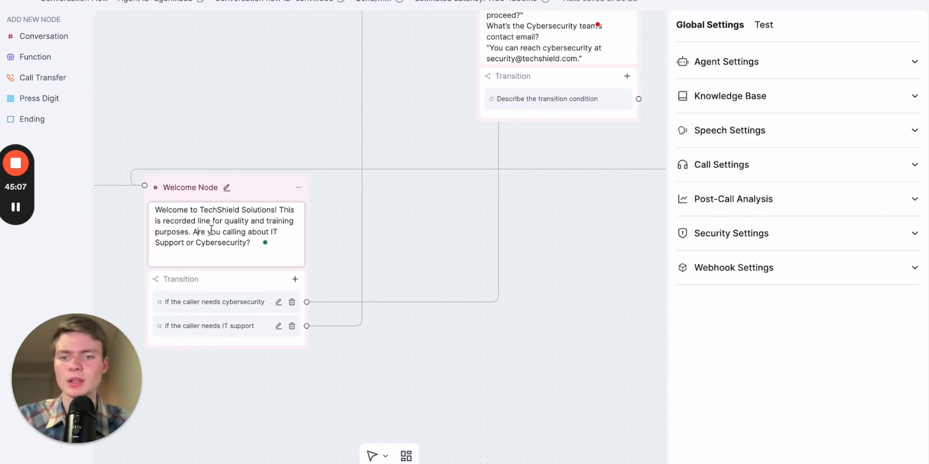
{"action": "left_click_drag", "start_coordinate": [427, 235], "coordinate": [390, 319]}
{"action": "scroll", "coordinate": [373, 322], "scroll_direction": "down", "scroll_amount": 2}
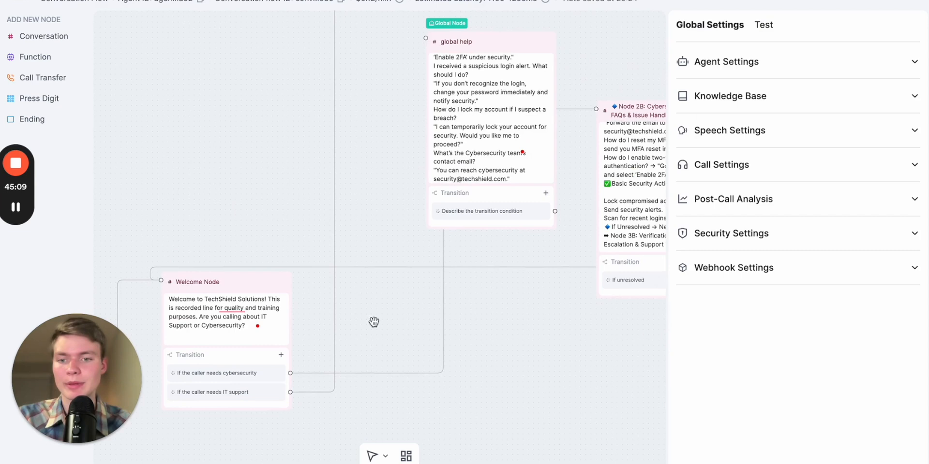
{"action": "scroll", "coordinate": [383, 319], "scroll_direction": "up", "scroll_amount": 4}
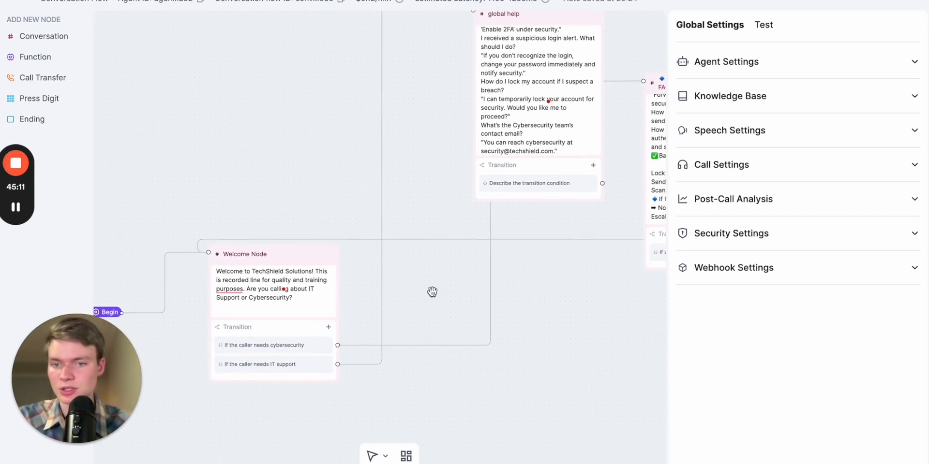
{"action": "left_click_drag", "start_coordinate": [384, 292], "coordinate": [435, 250]}
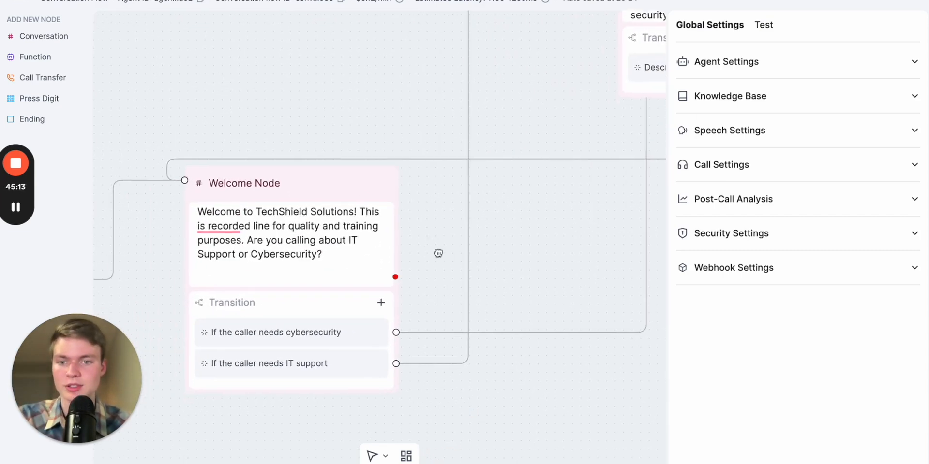
{"action": "scroll", "coordinate": [417, 279], "scroll_direction": "down", "scroll_amount": 1}
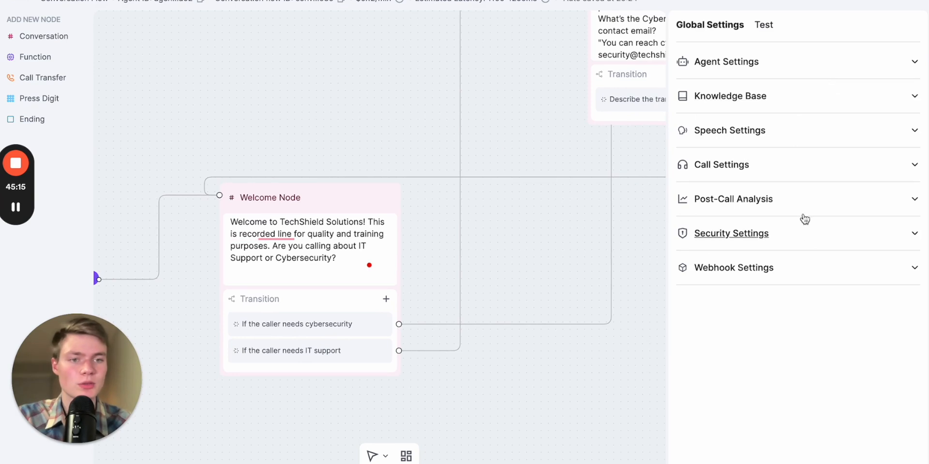
Open the LLM test chat and send the message "hello" to the agent
{"action": "left_click", "coordinate": [763, 25]}
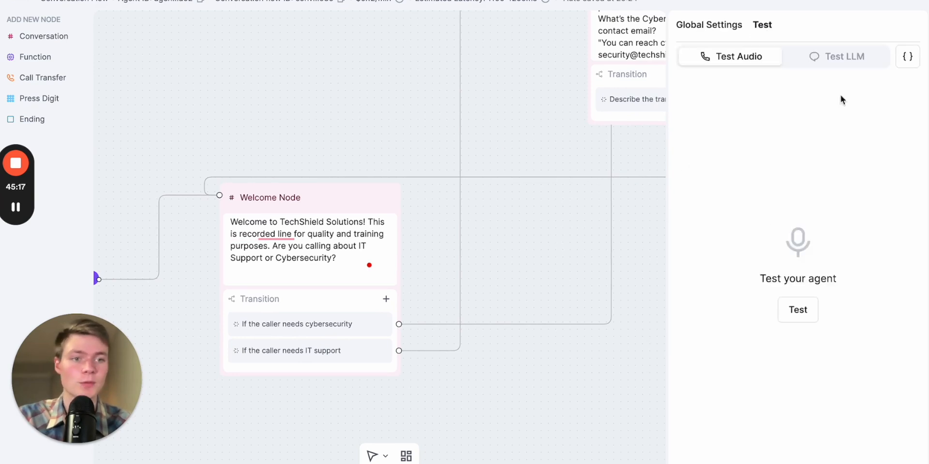
{"action": "left_click", "coordinate": [832, 58]}
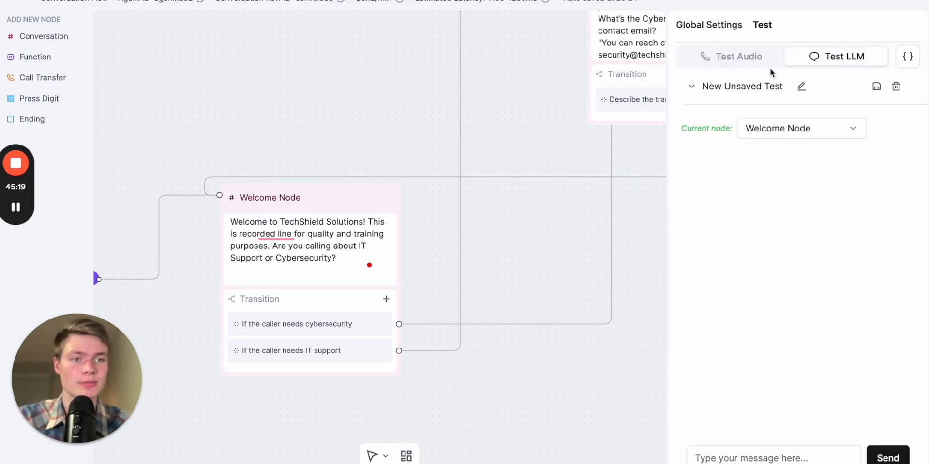
{"action": "scroll", "coordinate": [585, 281], "scroll_direction": "down", "scroll_amount": 3}
{"action": "left_click_drag", "start_coordinate": [612, 331], "coordinate": [549, 337]}
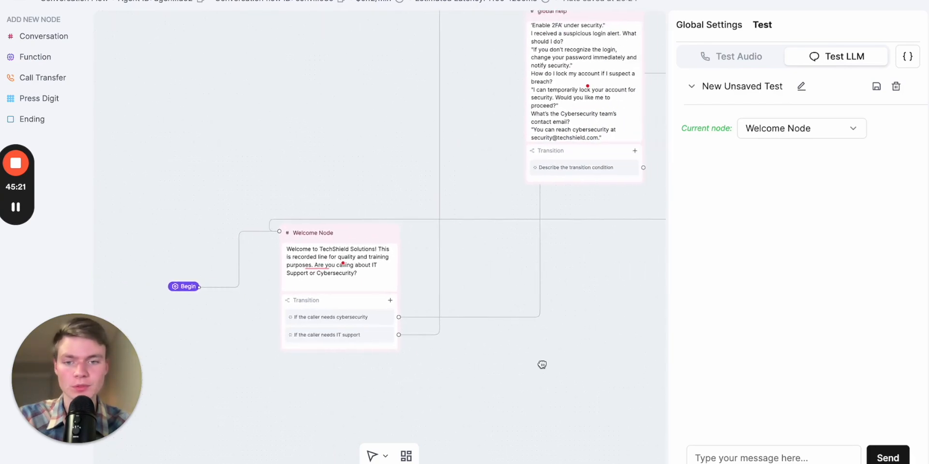
{"action": "left_click", "coordinate": [760, 458]}
{"action": "type", "text": "hello"}
{"action": "key", "text": "Return"}
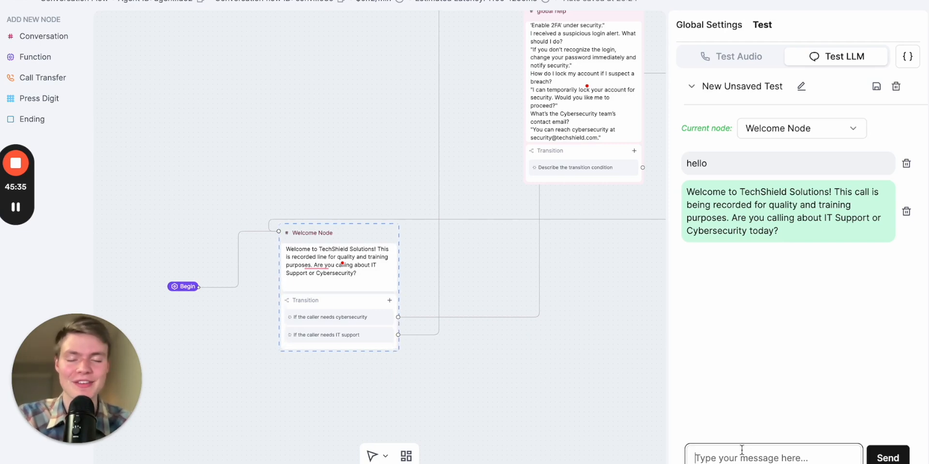
Reply "IT support" in the LLM test chat
{"action": "type", "text": "IT support"}
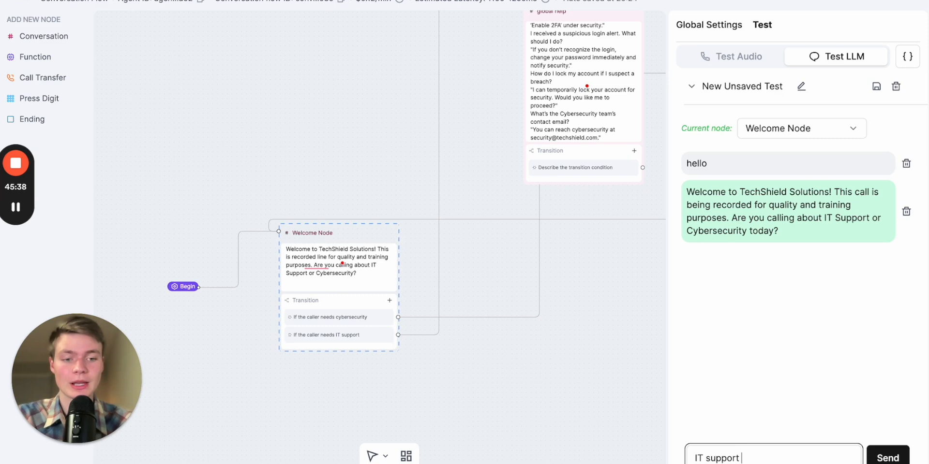
{"action": "key", "text": "Return"}
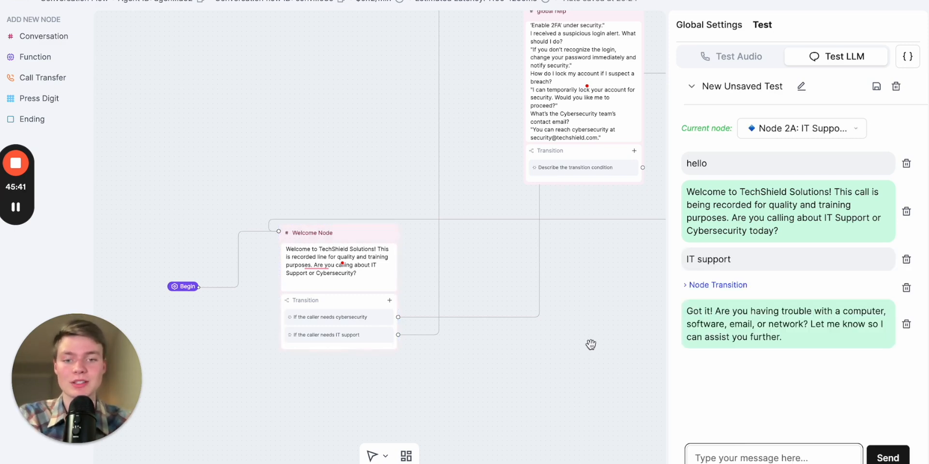
{"action": "left_click_drag", "start_coordinate": [631, 306], "coordinate": [548, 463]}
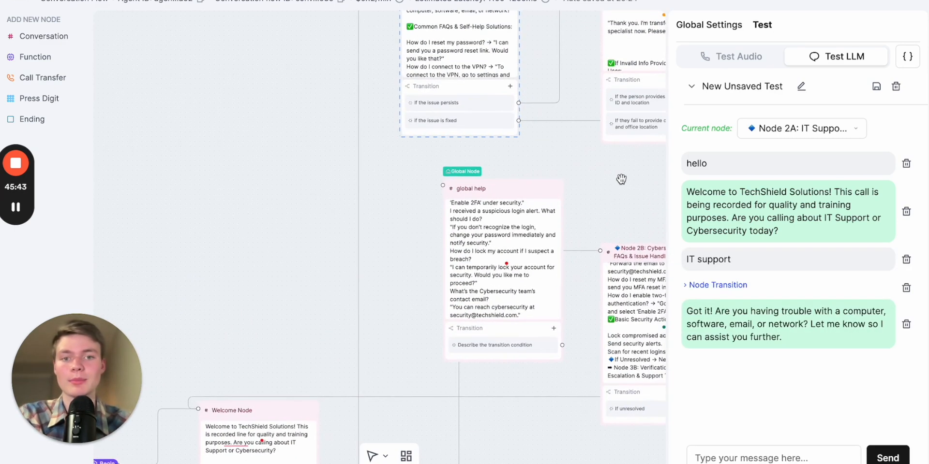
{"action": "left_click_drag", "start_coordinate": [614, 188], "coordinate": [545, 302]}
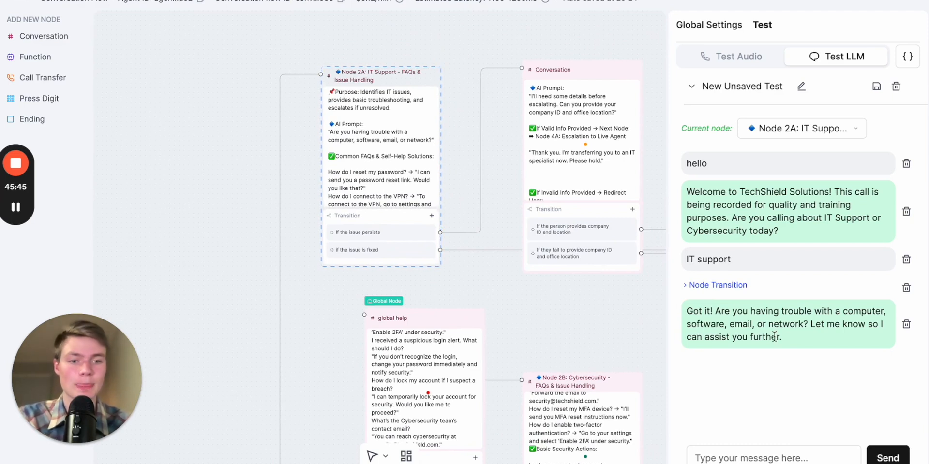
Send the test message "compputer is on fire" to the agent
{"action": "left_click", "coordinate": [761, 459]}
{"action": "type", "text": "co"}
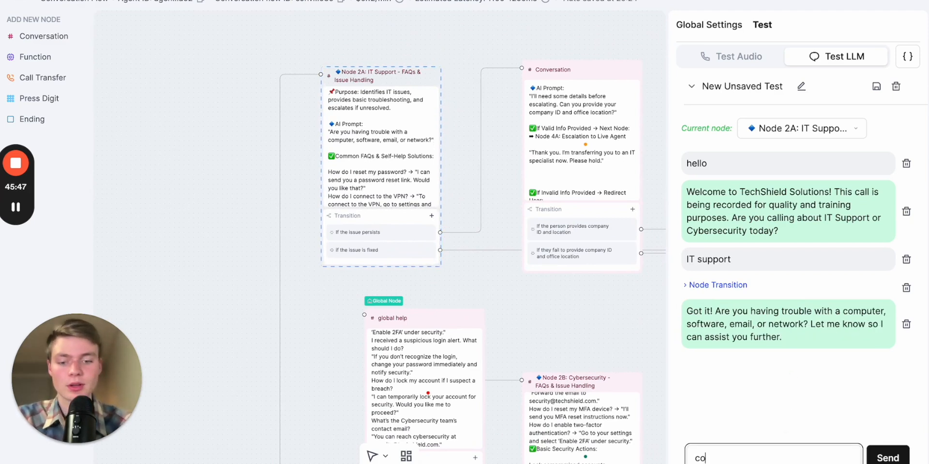
{"action": "type", "text": "mpputer is on"}
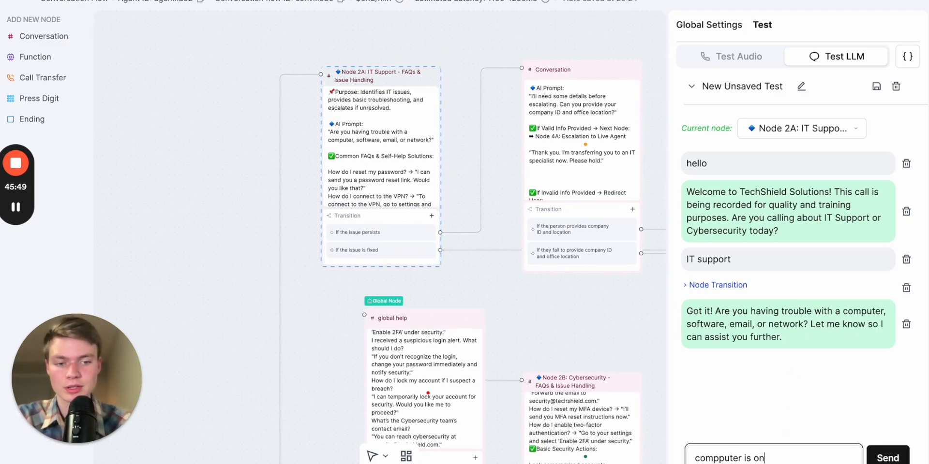
{"action": "type", "text": " fire"}
{"action": "key", "text": "Return"}
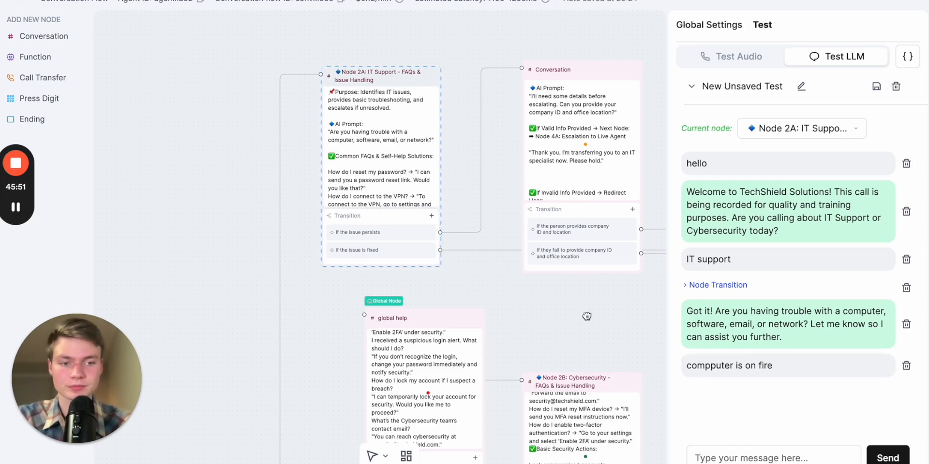
Reply "I'm safe now" in the LLM test chat and review the resulting transitions
{"action": "left_click_drag", "start_coordinate": [585, 315], "coordinate": [484, 258]}
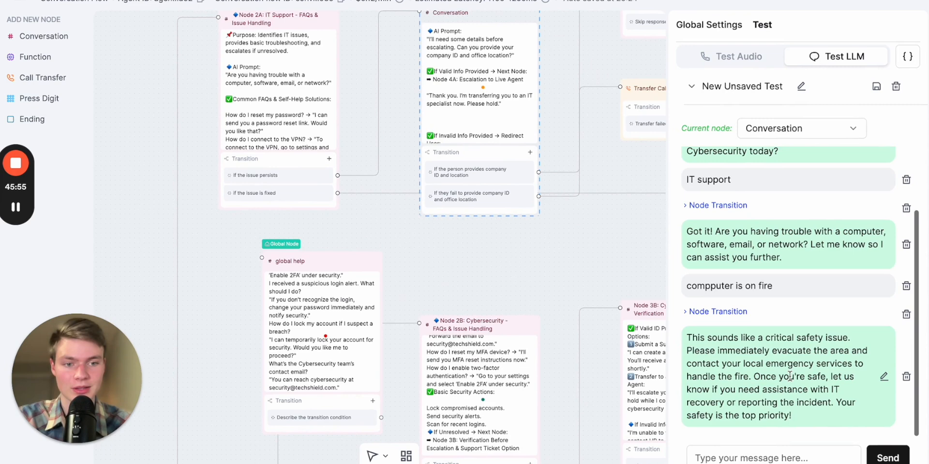
{"action": "left_click_drag", "start_coordinate": [574, 266], "coordinate": [514, 291]}
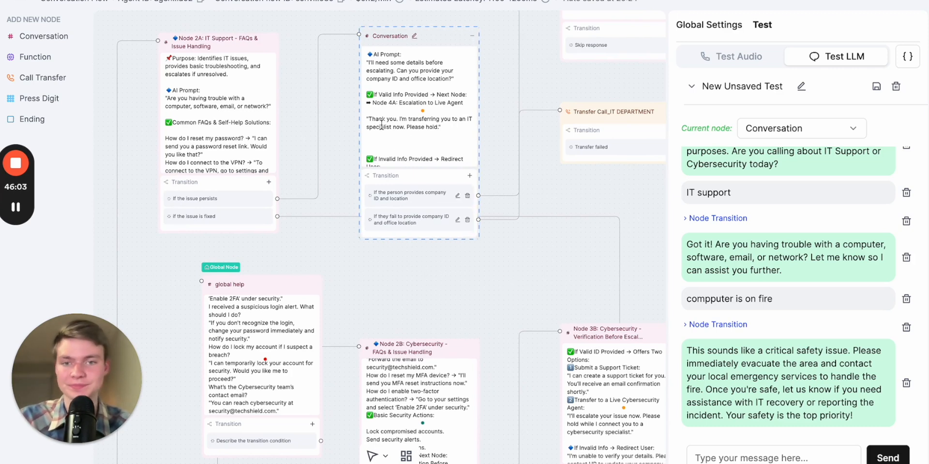
{"action": "left_click", "coordinate": [697, 458]}
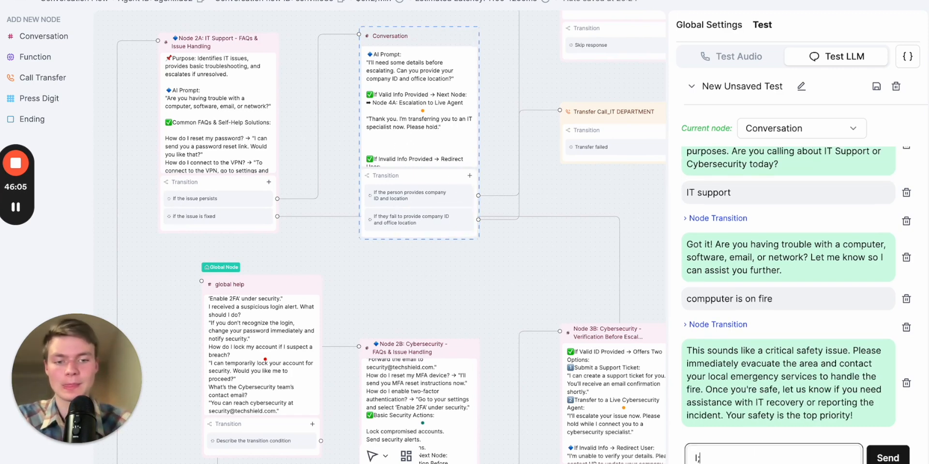
{"action": "type", "text": "I'm safe now"}
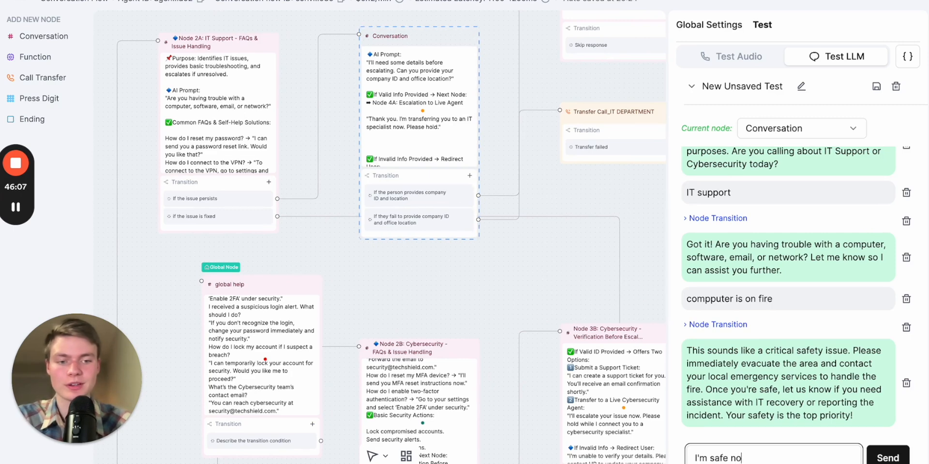
{"action": "key", "text": "Return"}
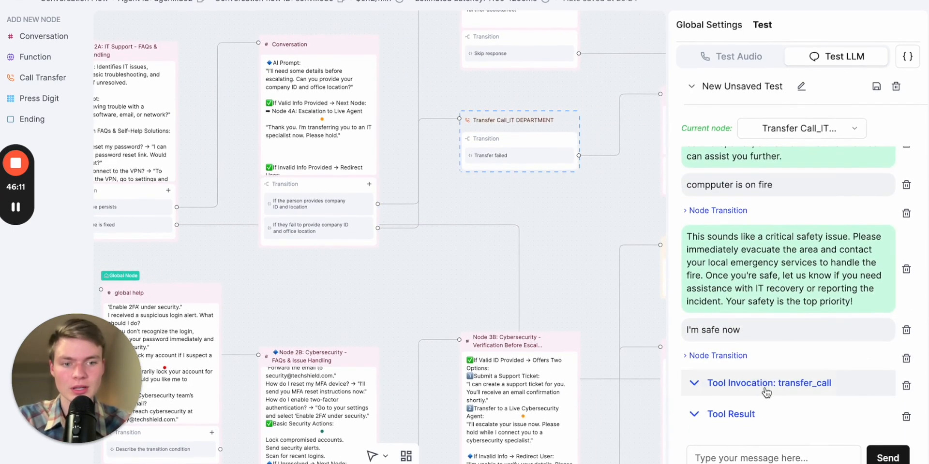
{"action": "scroll", "coordinate": [771, 337], "scroll_direction": "up", "scroll_amount": 1}
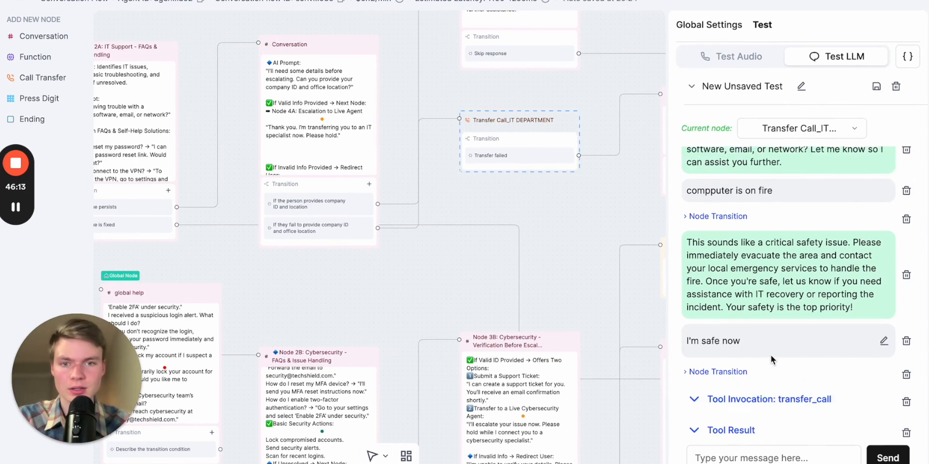
Review the transfer_call tool invocation details in the LLM test chat
{"action": "scroll", "coordinate": [771, 355], "scroll_direction": "down", "scroll_amount": 1}
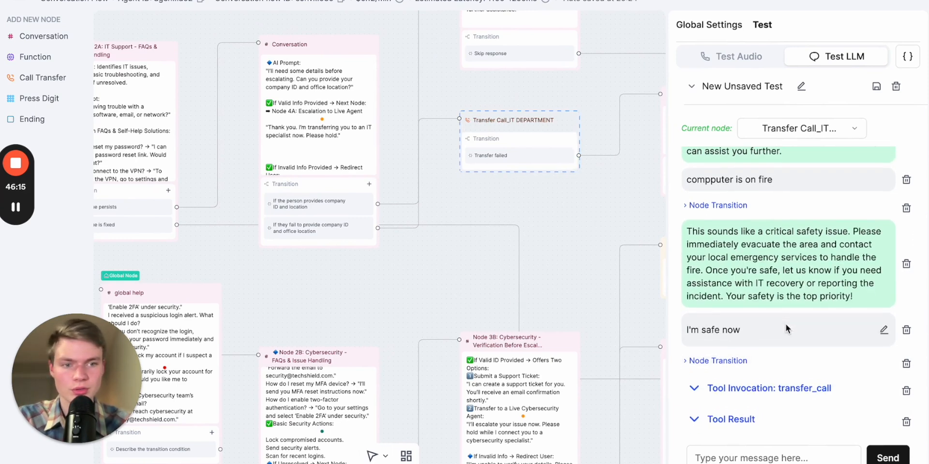
{"action": "scroll", "coordinate": [786, 324], "scroll_direction": "up", "scroll_amount": 1}
{"action": "scroll", "coordinate": [786, 333], "scroll_direction": "down", "scroll_amount": 1}
{"action": "left_click", "coordinate": [774, 384]}
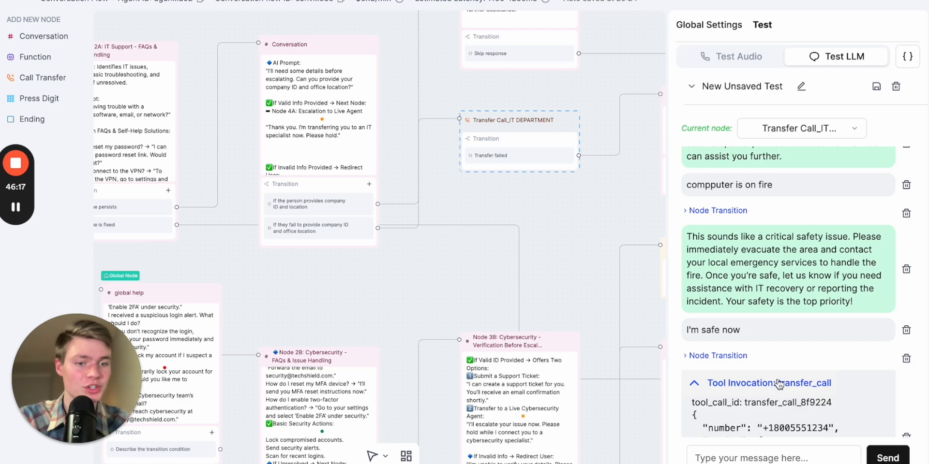
{"action": "scroll", "coordinate": [792, 348], "scroll_direction": "down", "scroll_amount": 2}
{"action": "left_click", "coordinate": [765, 292]}
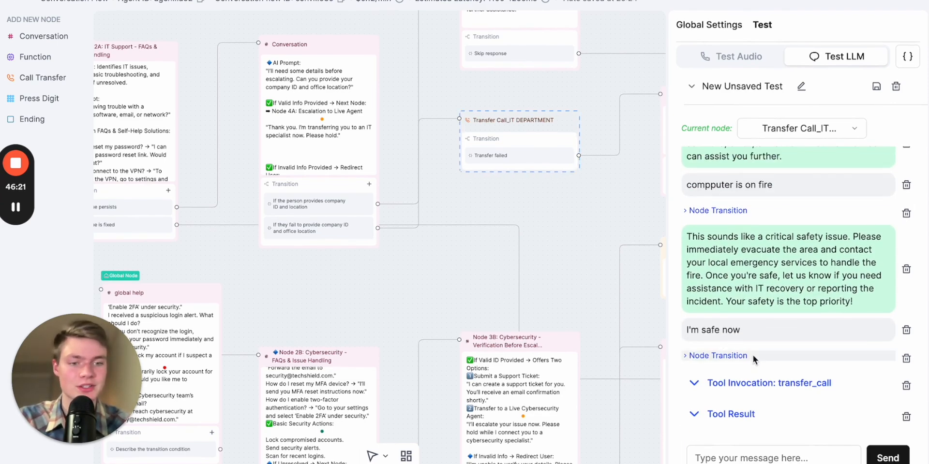
Append "Do not transfer unless they provide their company ID and location." to the escalation Conversation node's prompt
{"action": "left_click_drag", "start_coordinate": [356, 295], "coordinate": [415, 322]}
{"action": "left_click", "coordinate": [380, 158]}
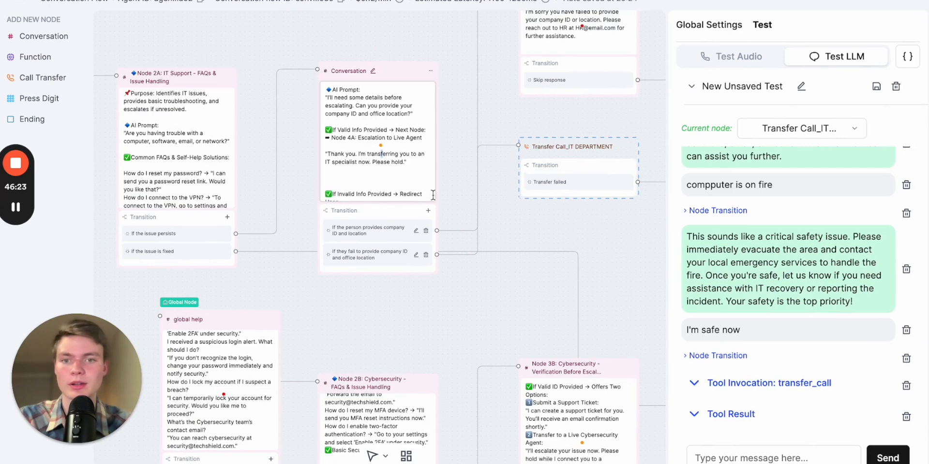
{"action": "left_click", "coordinate": [376, 172]}
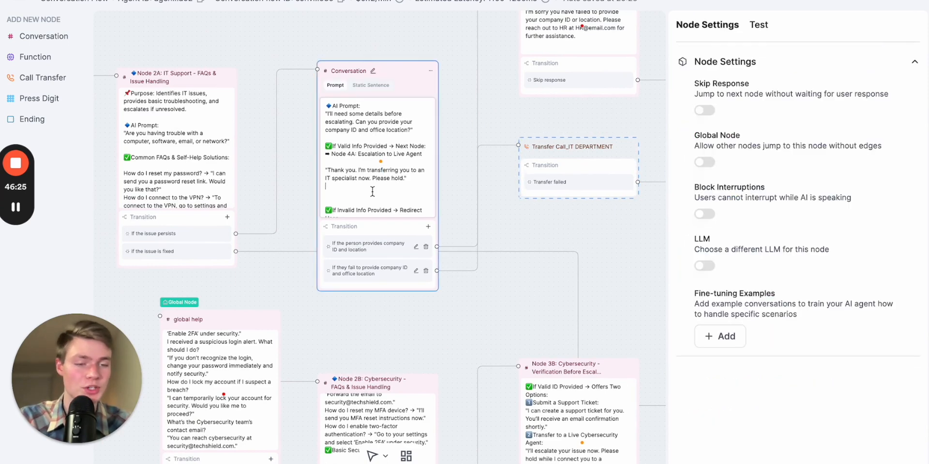
{"action": "scroll", "coordinate": [373, 191], "scroll_direction": "up", "scroll_amount": 1}
{"action": "left_click", "coordinate": [382, 313]}
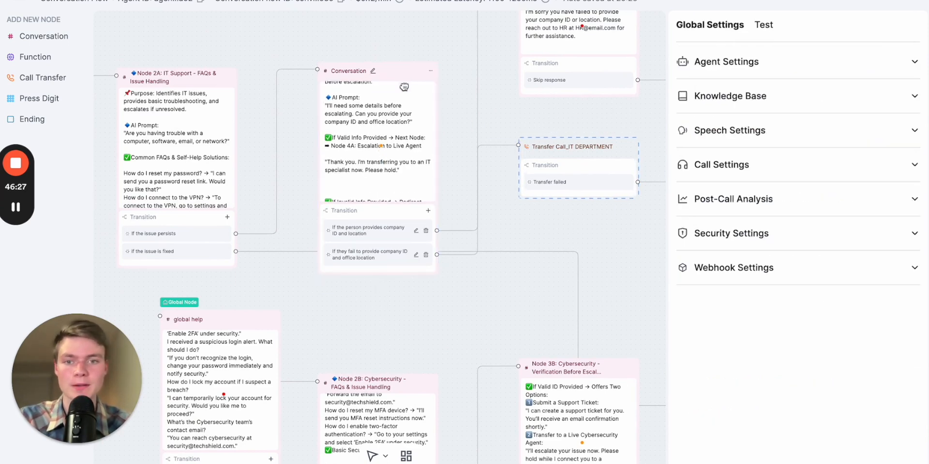
{"action": "left_click", "coordinate": [375, 203]}
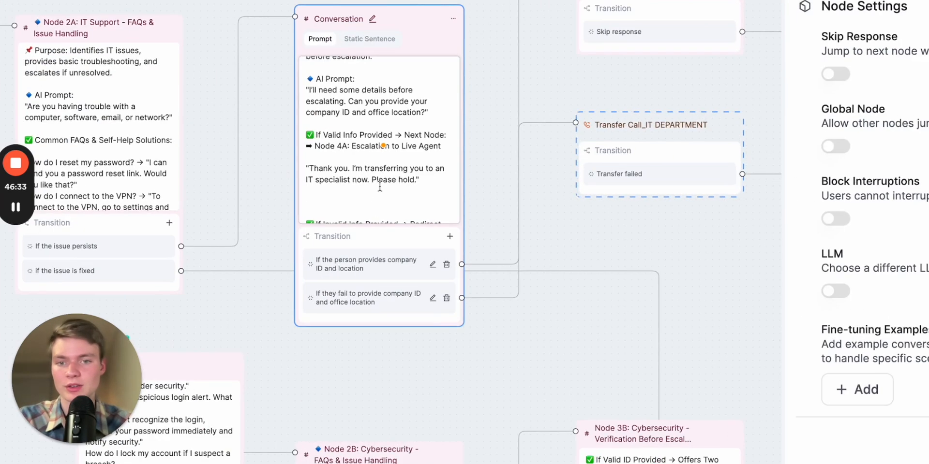
{"action": "left_click", "coordinate": [400, 187]}
{"action": "key", "text": "Return"}
{"action": "type", "text": "Do not"}
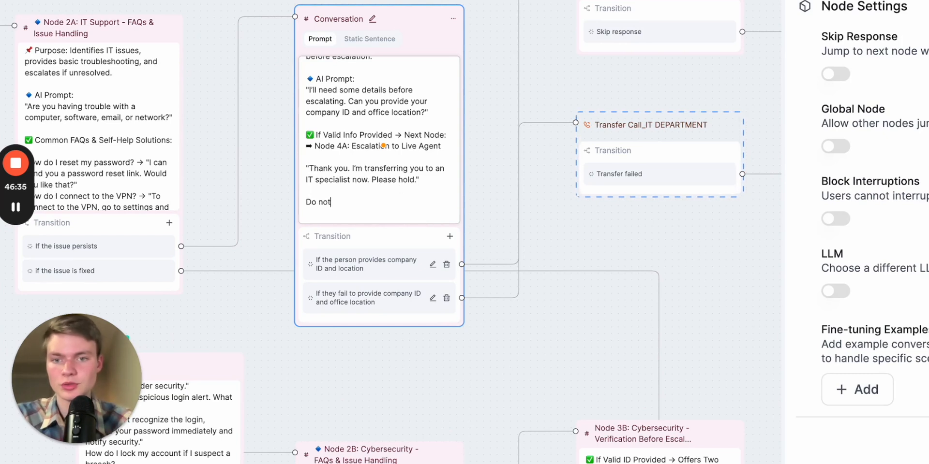
{"action": "type", "text": " transfer "}
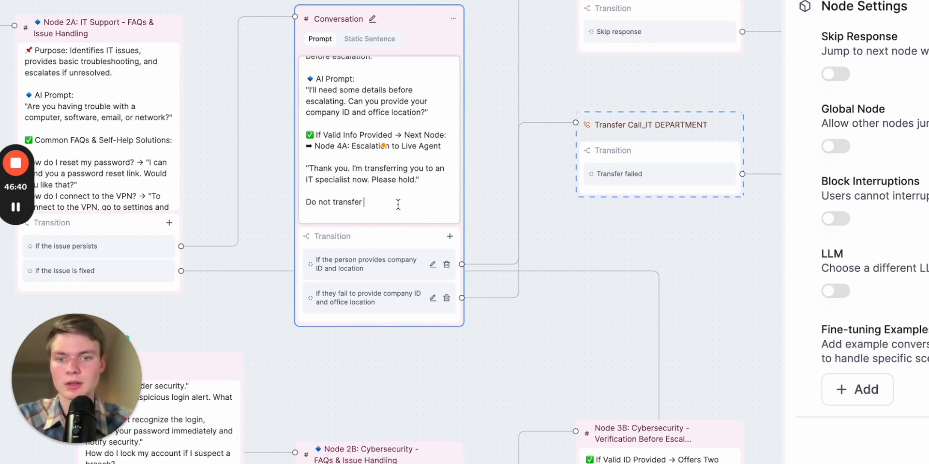
{"action": "type", "text": "unless they prov"}
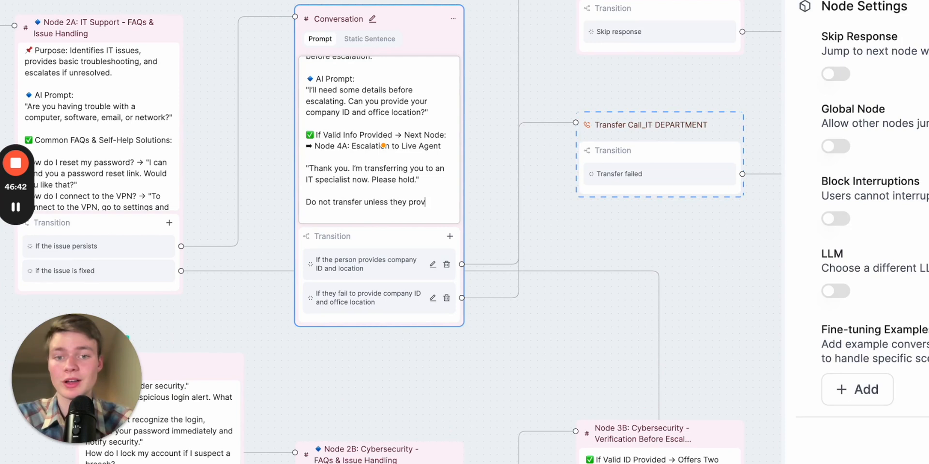
{"action": "type", "text": "ide their company ID and location"}
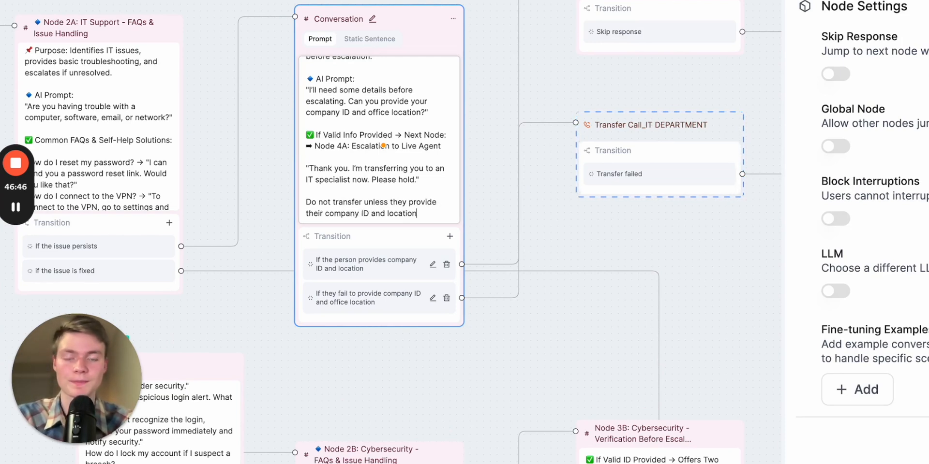
{"action": "type", "text": "."}
{"action": "left_click", "coordinate": [443, 354]}
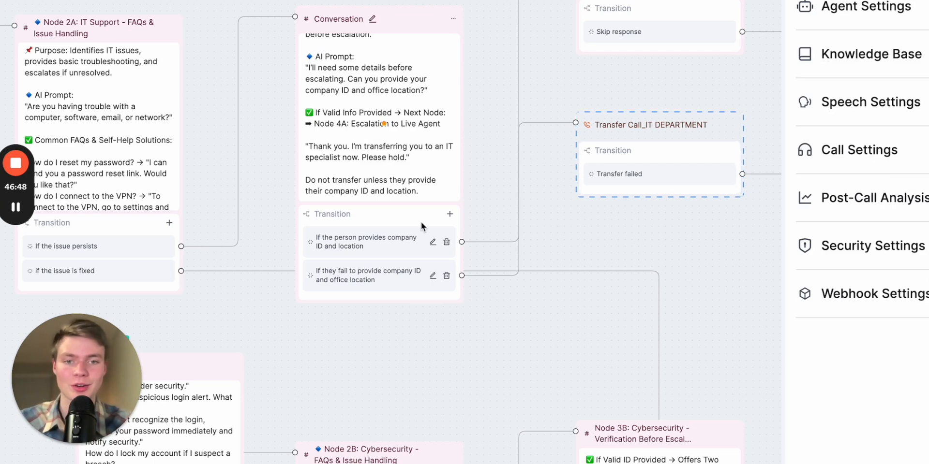
{"action": "scroll", "coordinate": [551, 261], "scroll_direction": "down", "scroll_amount": 3}
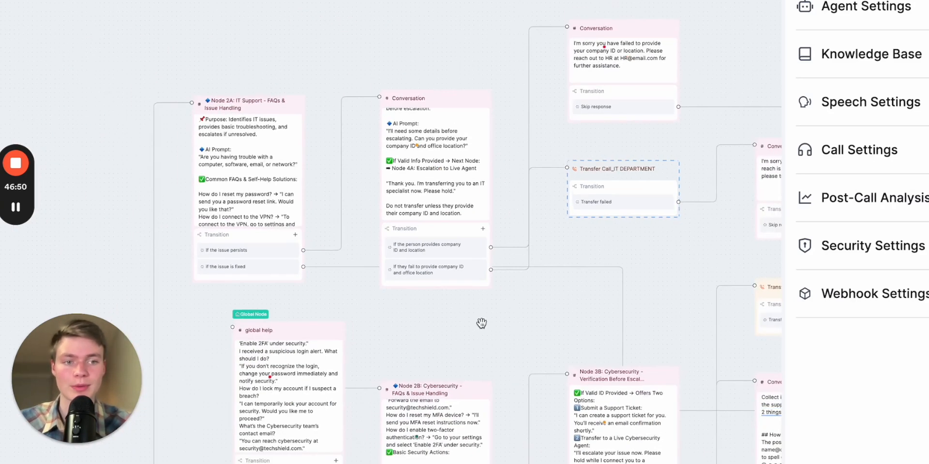
{"action": "left_click_drag", "start_coordinate": [482, 324], "coordinate": [647, 129]}
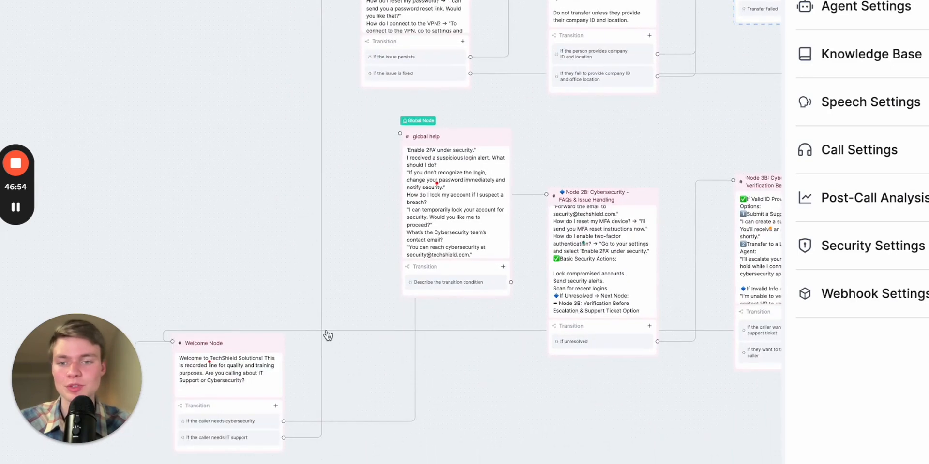
{"action": "left_click", "coordinate": [246, 357]}
{"action": "scroll", "coordinate": [284, 222], "scroll_direction": "down", "scroll_amount": 3}
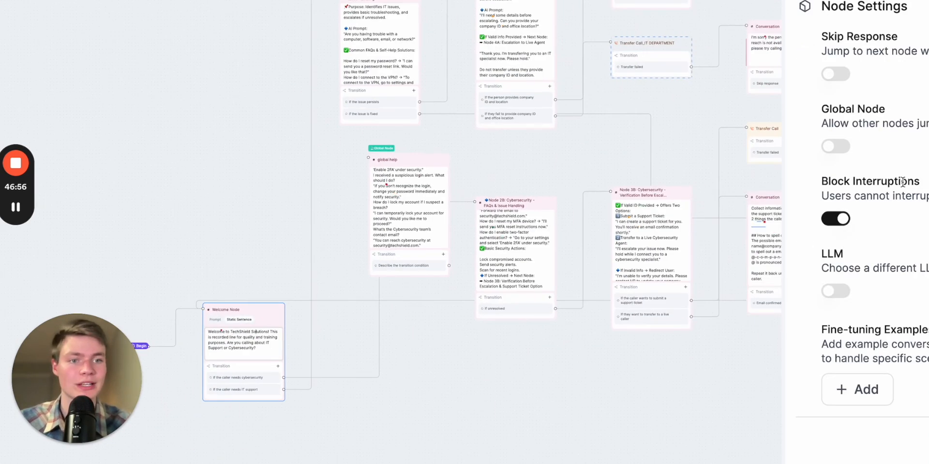
Clear the LLM test chat, restart the conversation and send "hello"
{"action": "left_click", "coordinate": [757, 24]}
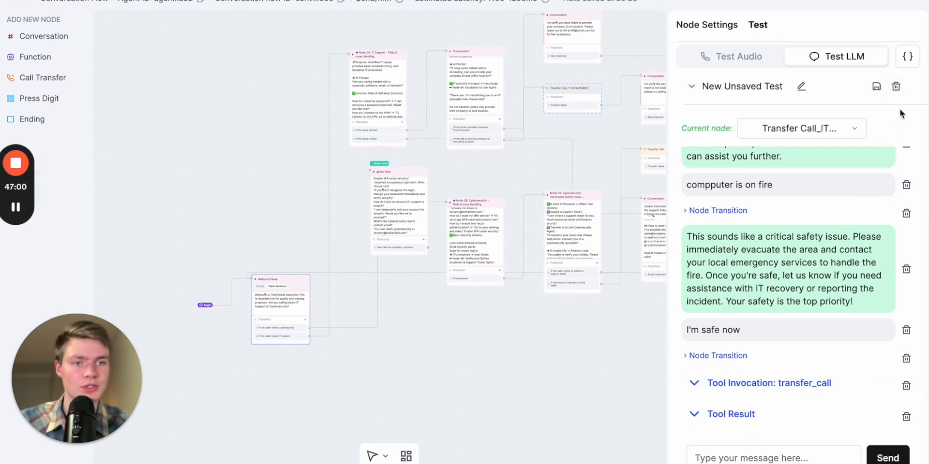
{"action": "left_click", "coordinate": [896, 87]}
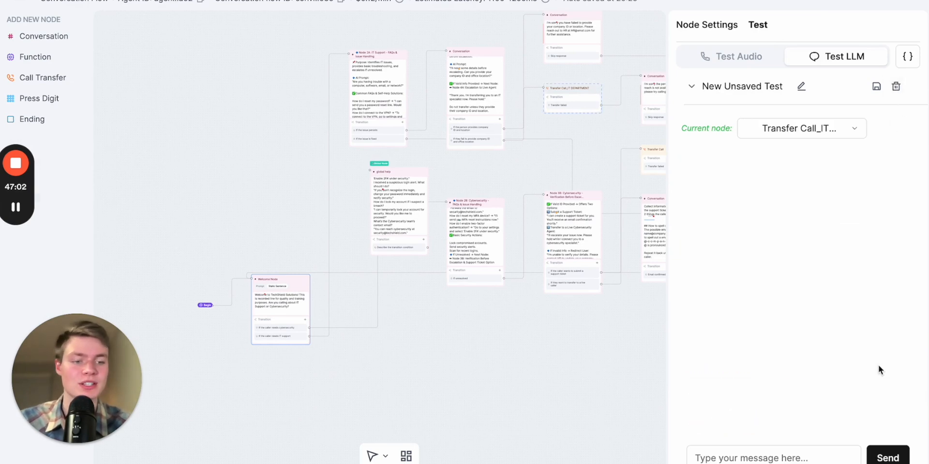
{"action": "left_click", "coordinate": [892, 456]}
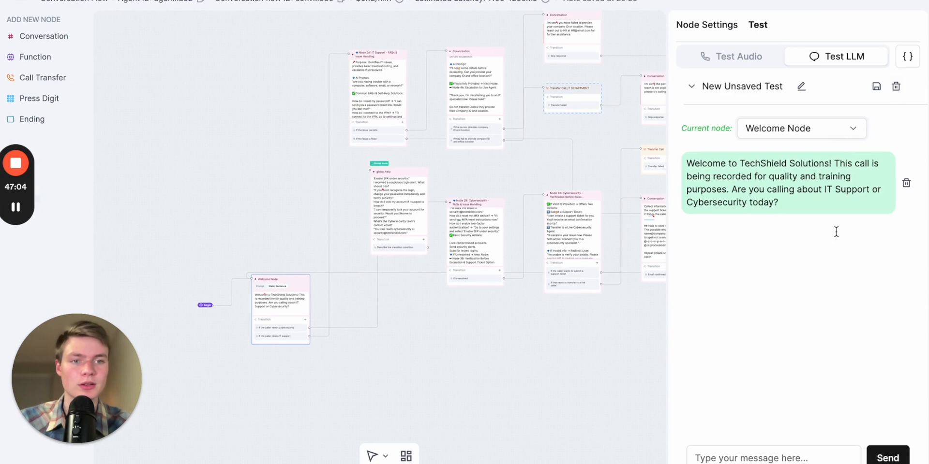
{"action": "left_click", "coordinate": [748, 458]}
{"action": "type", "text": "hello"}
{"action": "key", "text": "Return"}
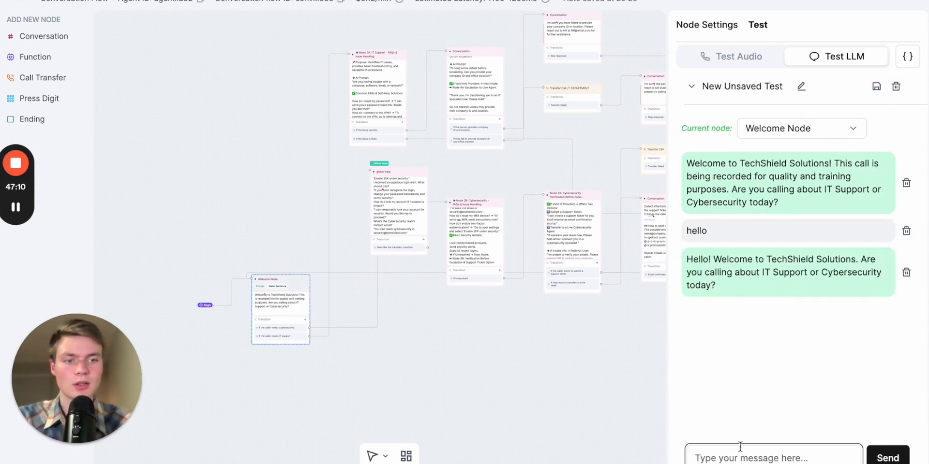
Reply "IT support" in the LLM test chat
{"action": "type", "text": "IT support"}
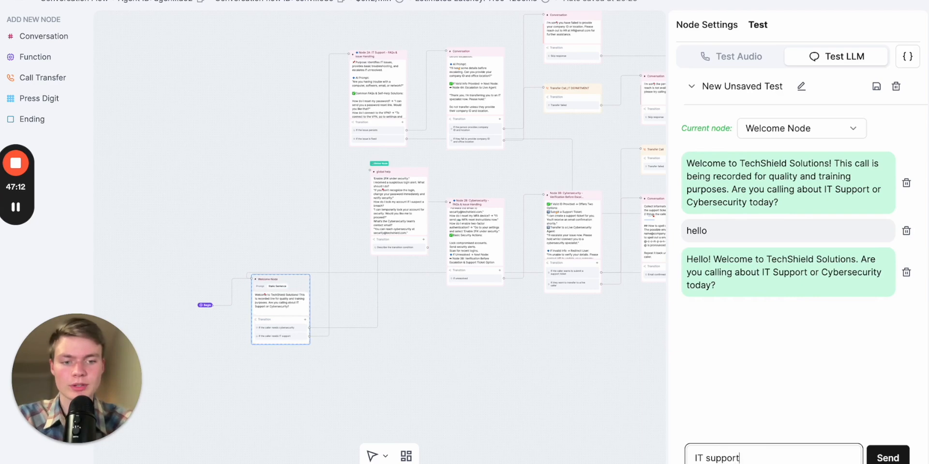
{"action": "key", "text": "Return"}
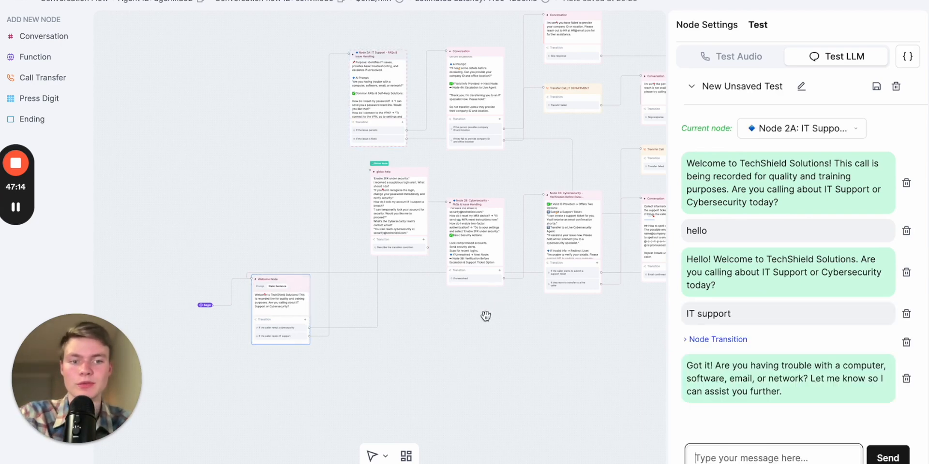
{"action": "scroll", "coordinate": [396, 200], "scroll_direction": "up", "scroll_amount": 5}
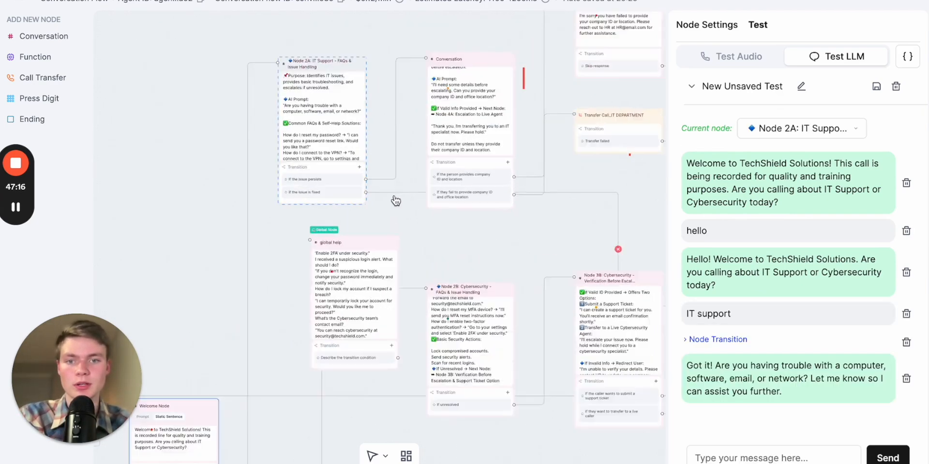
Reply "network" in the LLM test chat
{"action": "left_click", "coordinate": [782, 457]}
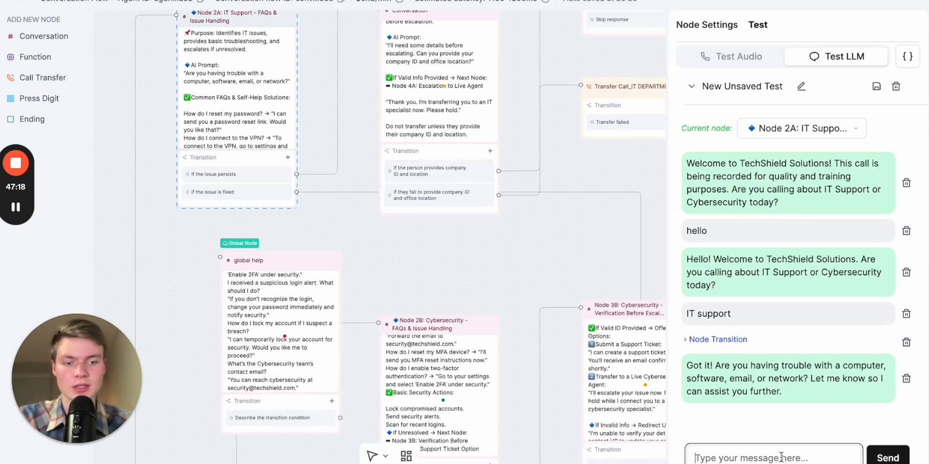
{"action": "type", "text": "emai"}
{"action": "key", "text": "BackSpace"}
{"action": "key", "text": "BackSpace"}
{"action": "key", "text": "BackSpace"}
{"action": "type", "text": "neto"}
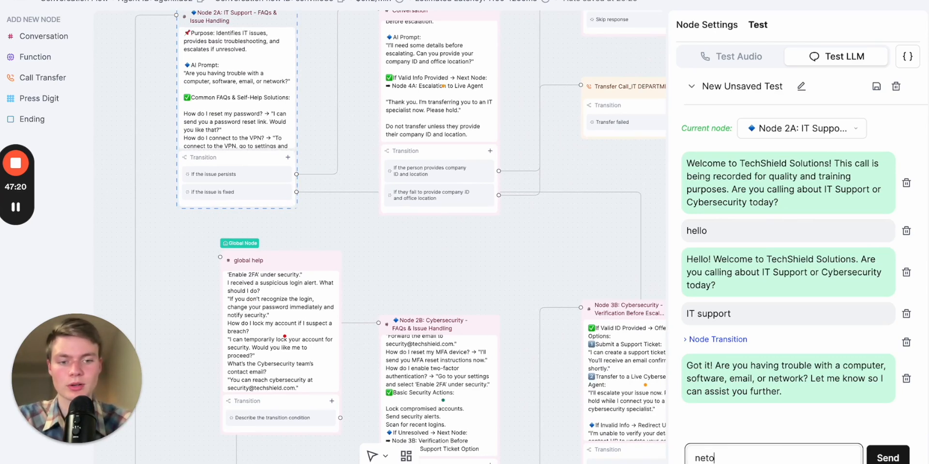
{"action": "type", "text": "w"}
{"action": "key", "text": "BackSpace"}
{"action": "key", "text": "BackSpace"}
{"action": "type", "text": "work"}
{"action": "key", "text": "Return"}
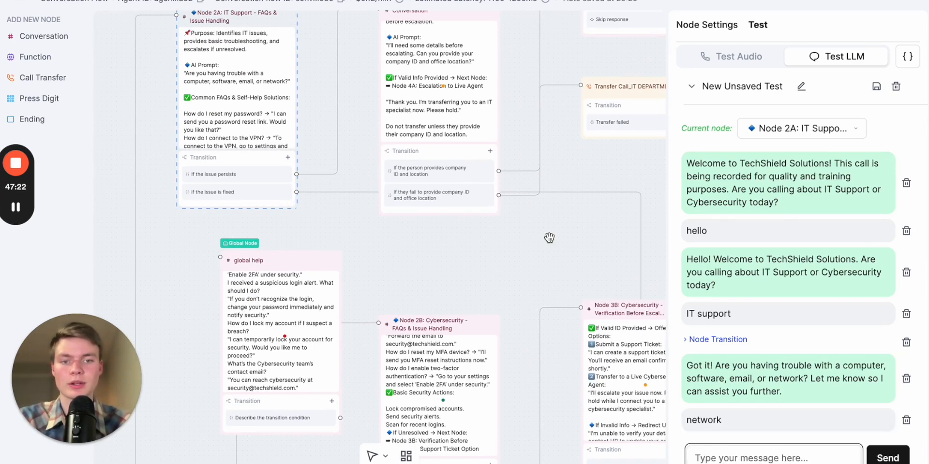
Reply "still not working" in the LLM test chat
{"action": "left_click_drag", "start_coordinate": [505, 256], "coordinate": [392, 303]}
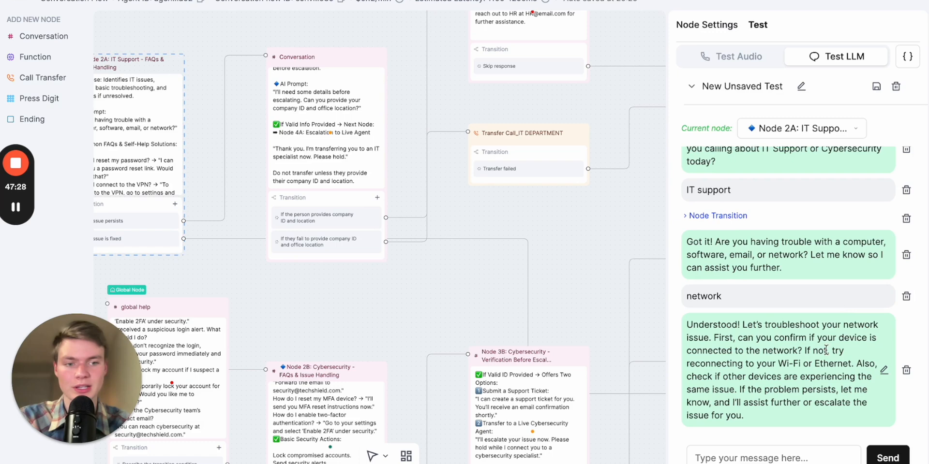
{"action": "left_click", "coordinate": [769, 457]}
{"action": "type", "text": "still no"}
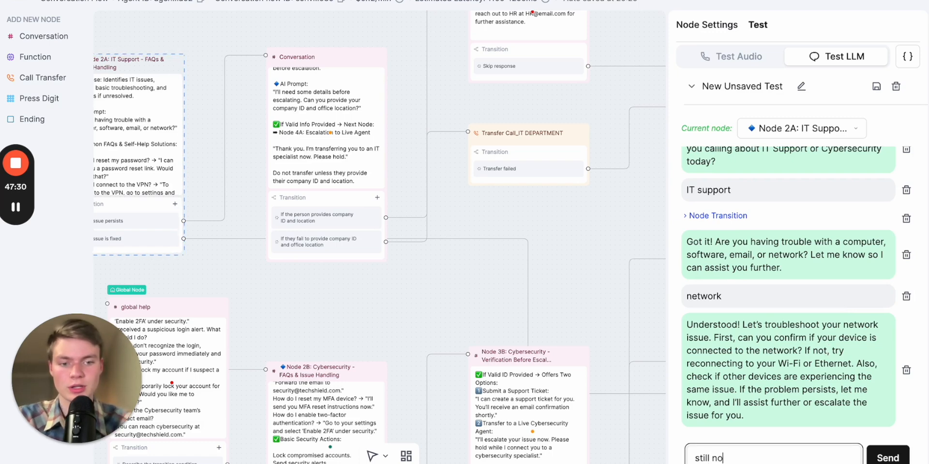
{"action": "type", "text": "t working"}
{"action": "key", "text": "Return"}
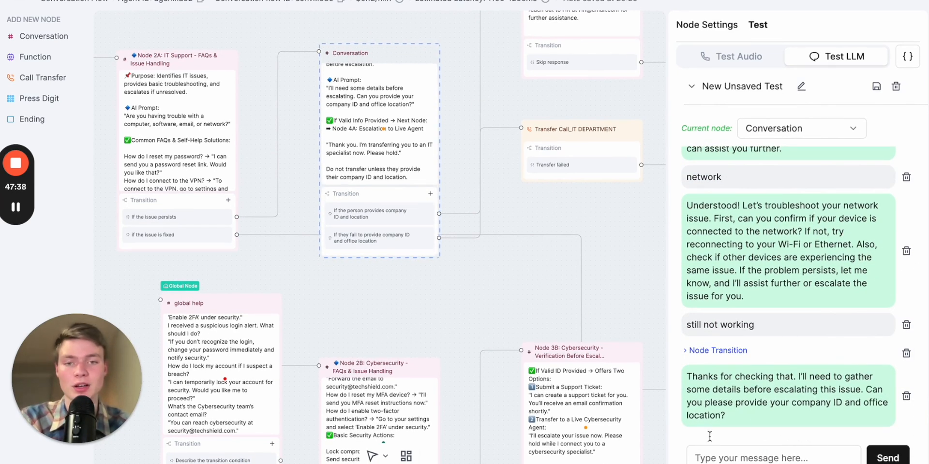
Send the caller's company ID and office location in the LLM test chat and dismiss the error dialog
{"action": "left_click_drag", "start_coordinate": [472, 297], "coordinate": [415, 296]}
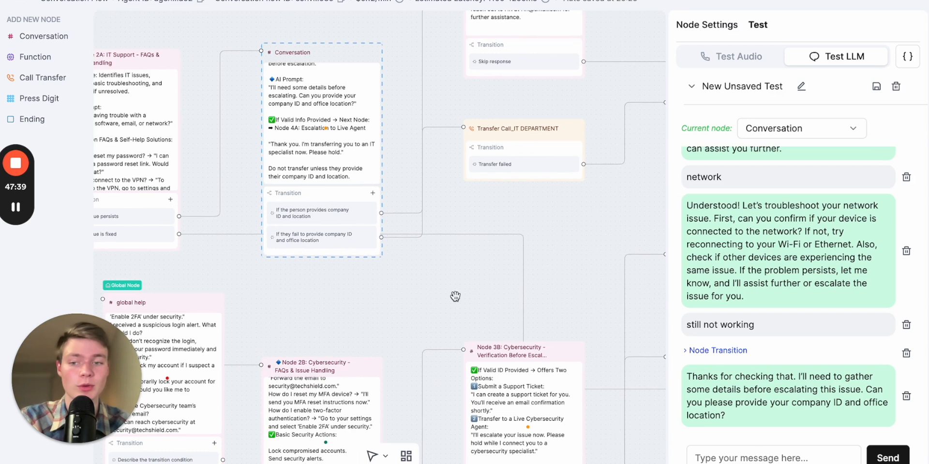
{"action": "left_click", "coordinate": [720, 457]}
{"action": "type", "text": "Company id is tom1"}
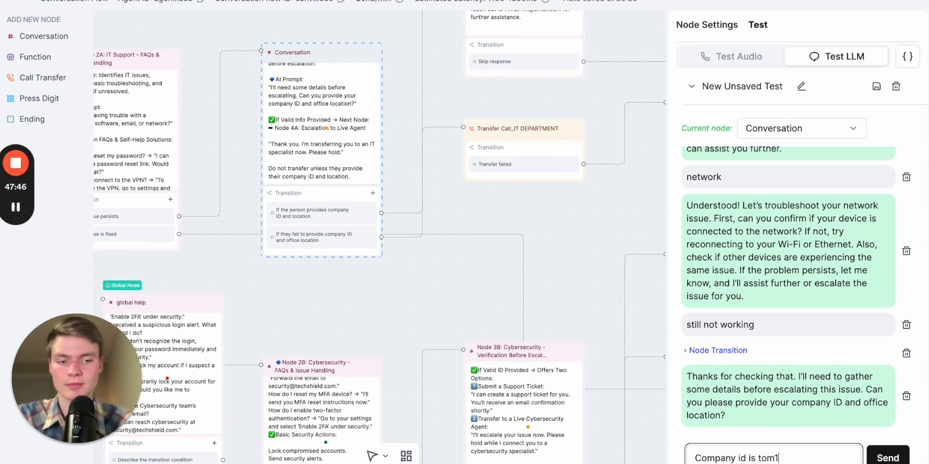
{"action": "type", "text": "45 and o"}
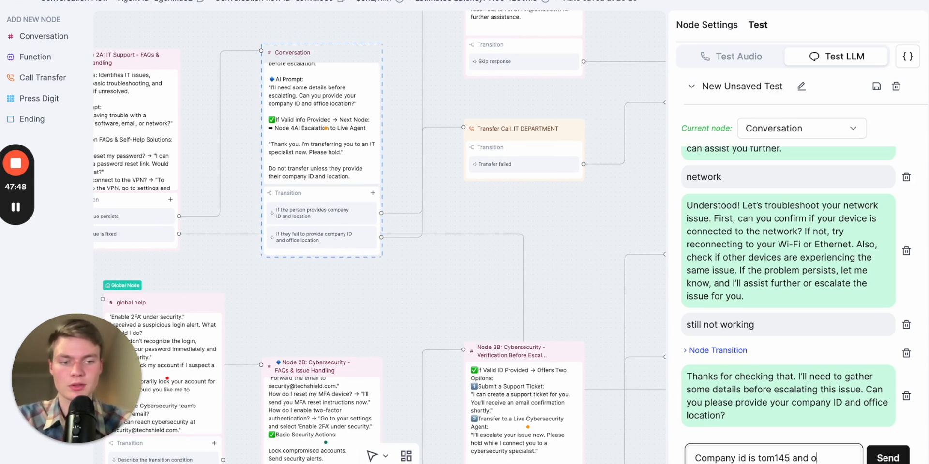
{"action": "type", "text": "ffice location"}
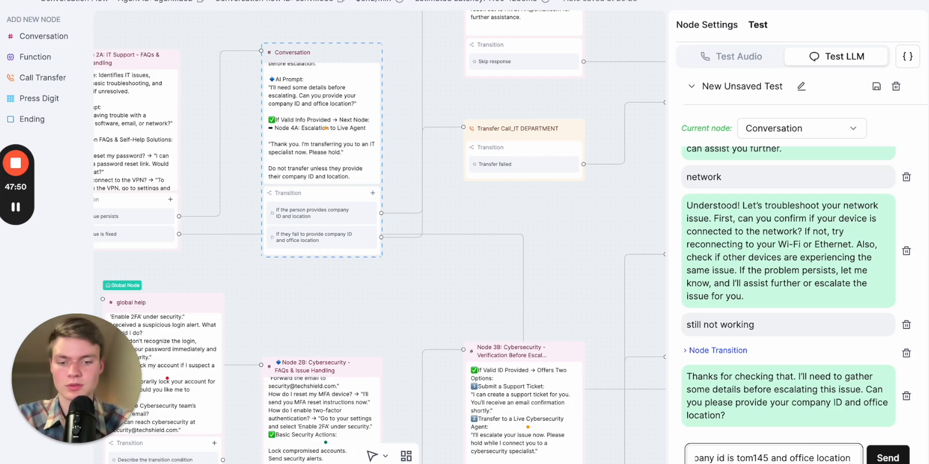
{"action": "type", "text": " 557"}
{"action": "key", "text": "Return"}
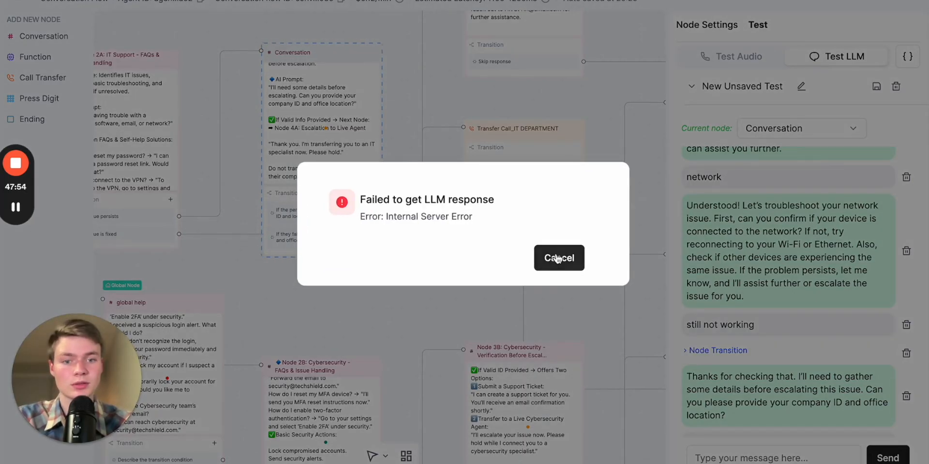
{"action": "left_click", "coordinate": [558, 259]}
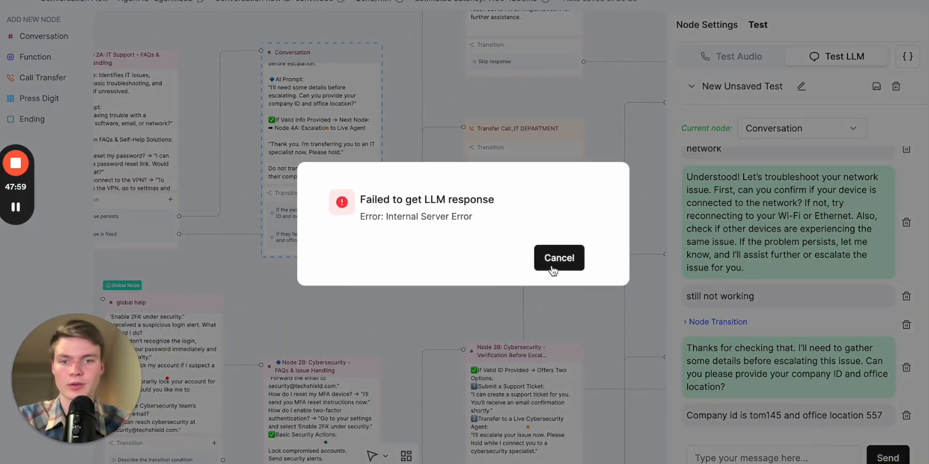
{"action": "left_click", "coordinate": [553, 270]}
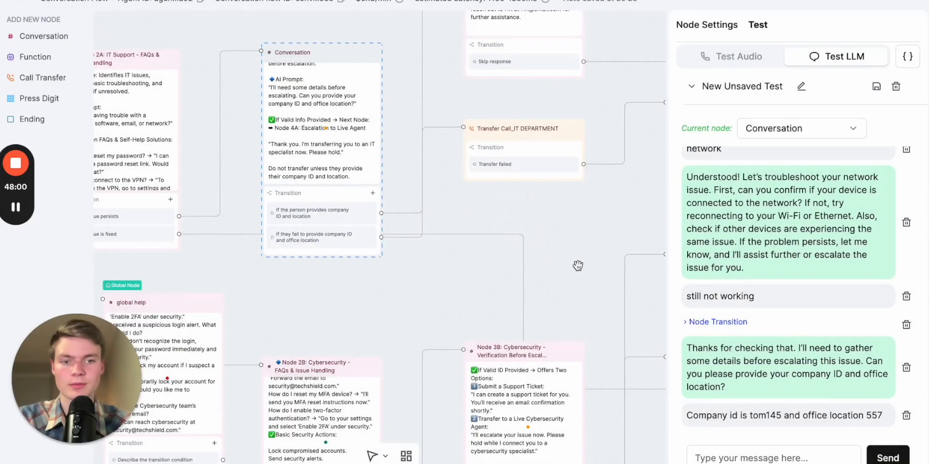
Delete the last company ID message from the LLM test chat and reply "yes" instead
{"action": "left_click", "coordinate": [469, 286]}
{"action": "left_click_drag", "start_coordinate": [472, 286], "coordinate": [495, 289]}
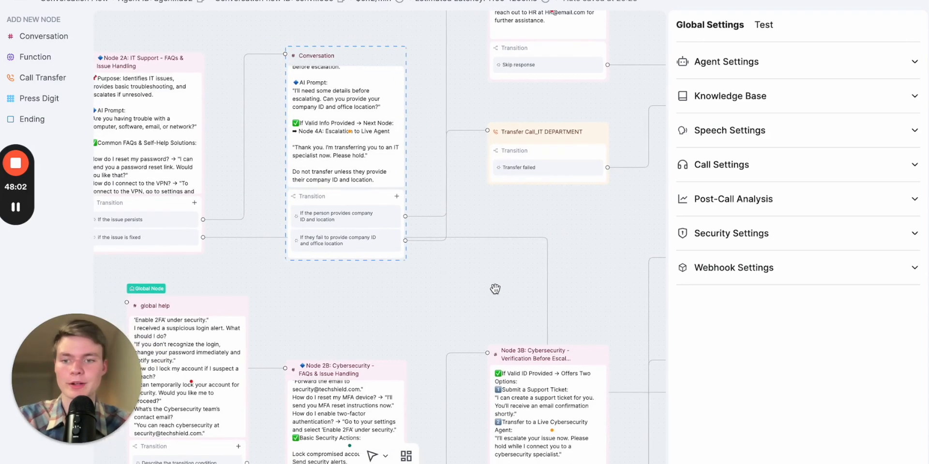
{"action": "left_click", "coordinate": [359, 70]}
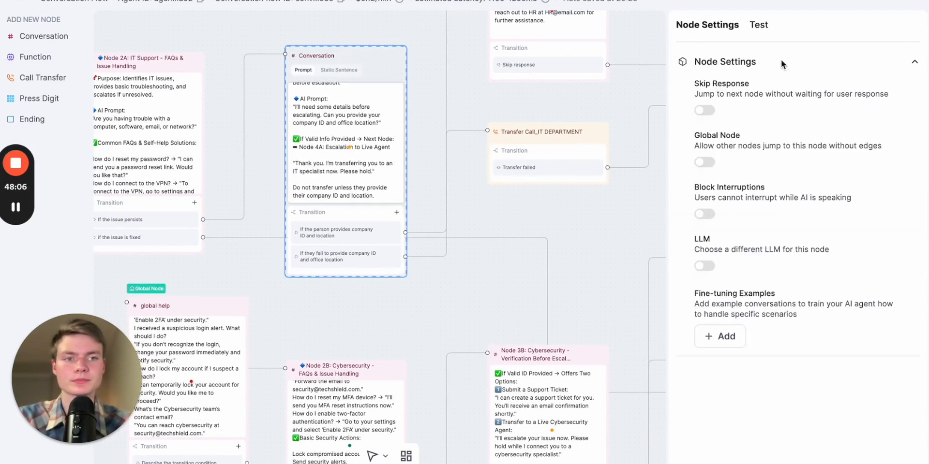
{"action": "left_click", "coordinate": [757, 25]}
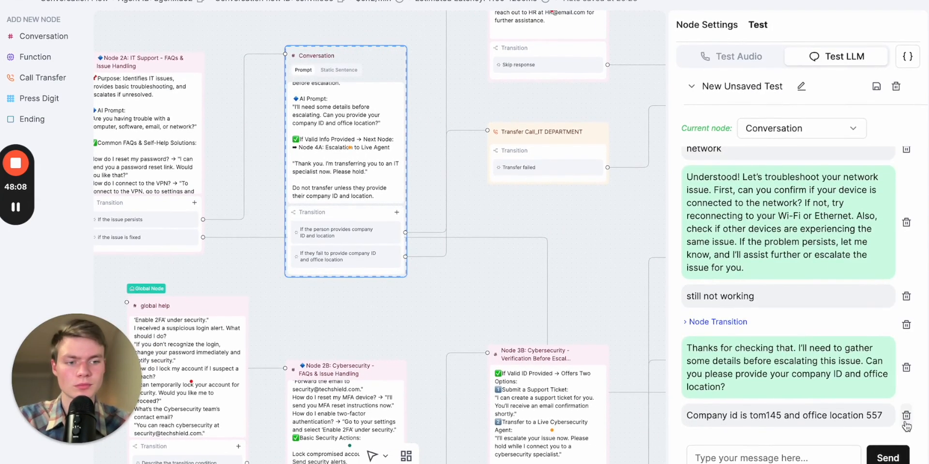
{"action": "left_click", "coordinate": [905, 416]}
{"action": "left_click", "coordinate": [799, 460]}
{"action": "type", "text": "yes"}
{"action": "key", "text": "Return"}
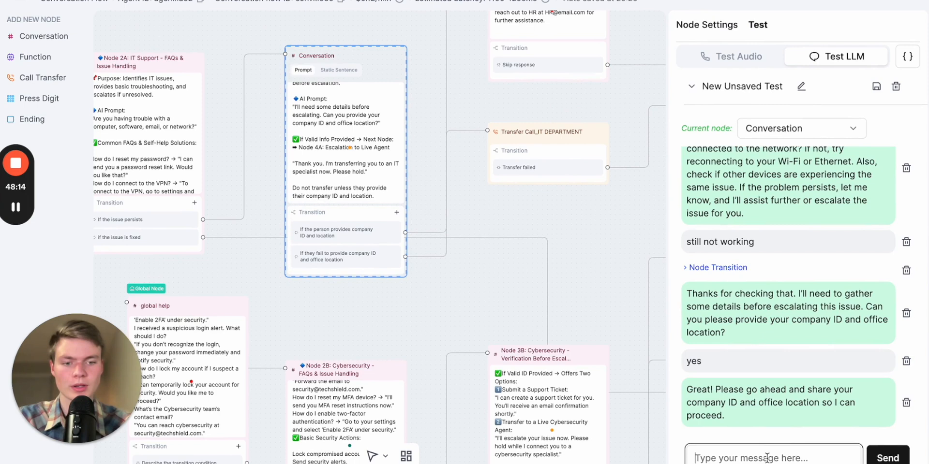
Send a company ID and office location in the LLM test chat
{"action": "type", "text": "comp"}
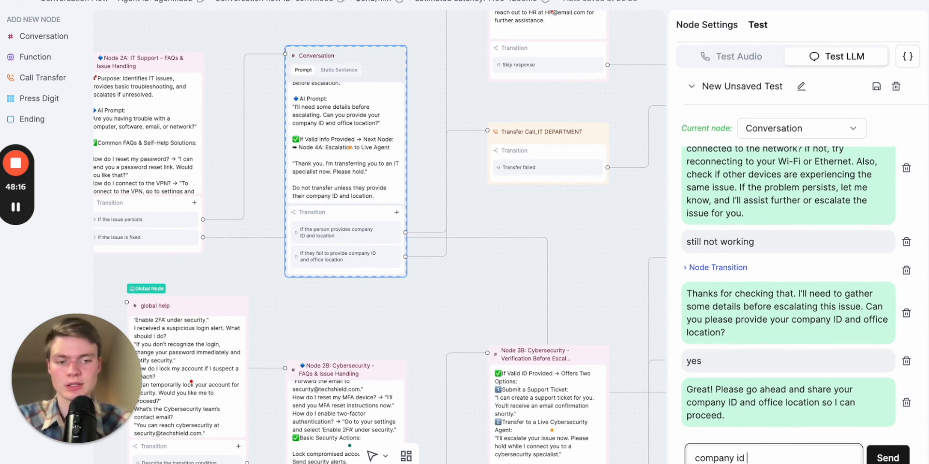
{"action": "type", "text": "any id: 4465"}
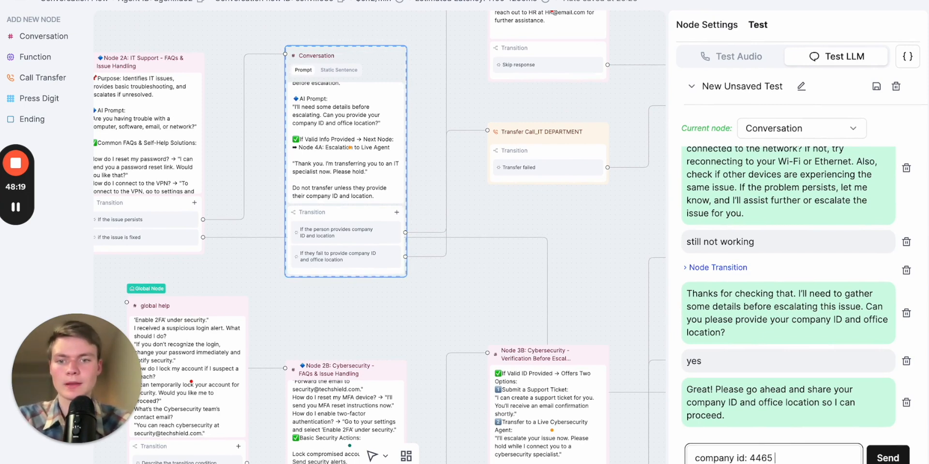
{"action": "type", "text": " office location"}
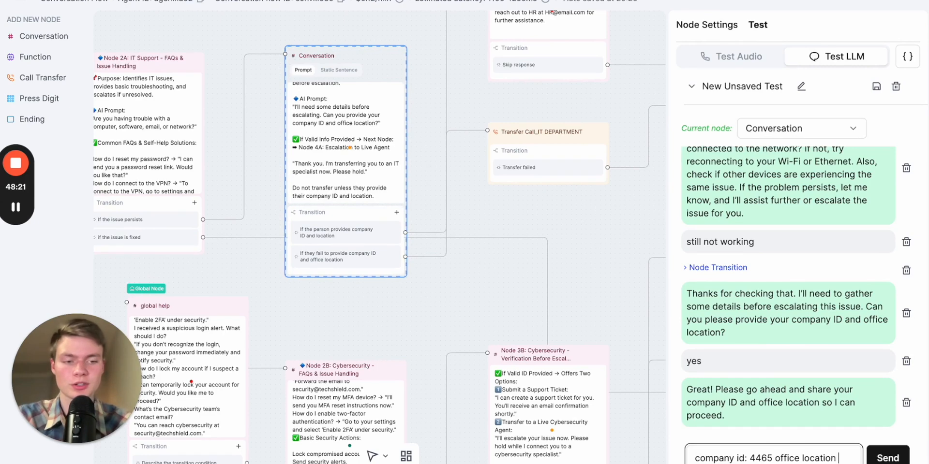
{"action": "type", "text": "45"}
{"action": "key", "text": "Return"}
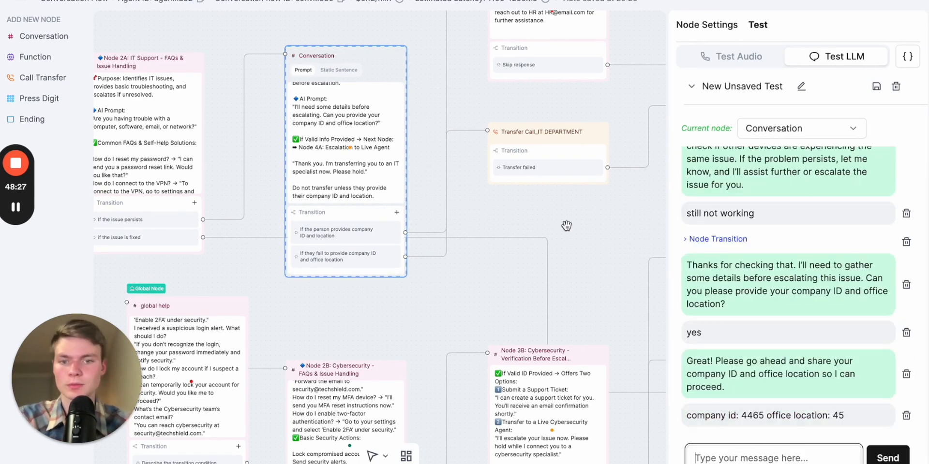
Inspect the company-details conversation node and its transitions on the canvas
{"action": "left_click_drag", "start_coordinate": [566, 224], "coordinate": [523, 263]}
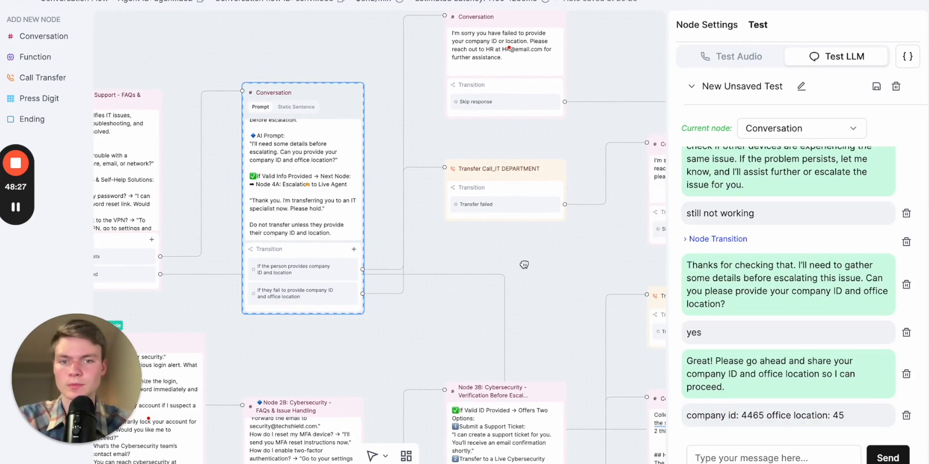
{"action": "left_click", "coordinate": [363, 263]}
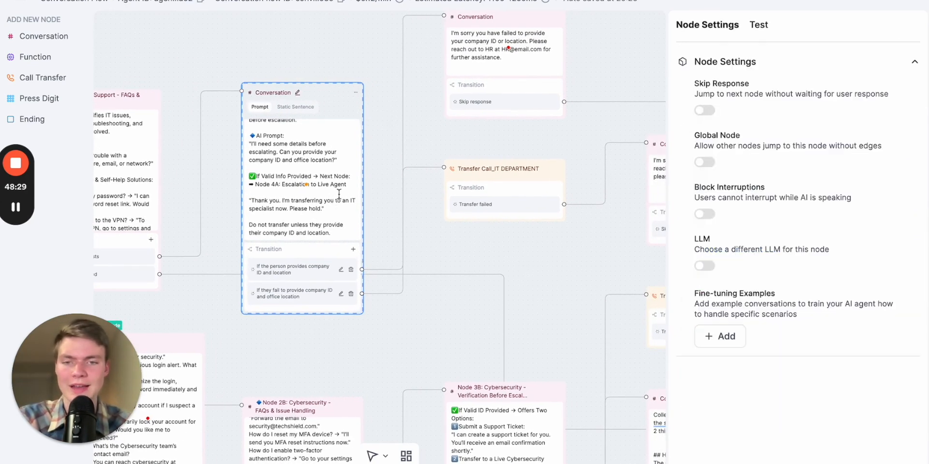
{"action": "left_click", "coordinate": [385, 215]}
{"action": "scroll", "coordinate": [384, 214], "scroll_direction": "up", "scroll_amount": 2}
{"action": "scroll", "coordinate": [518, 251], "scroll_direction": "down", "scroll_amount": 3}
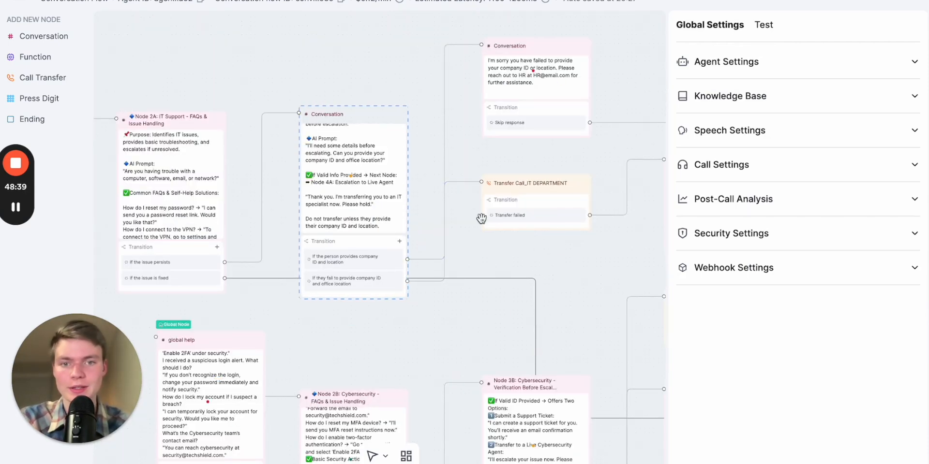
{"action": "left_click_drag", "start_coordinate": [494, 255], "coordinate": [576, 193]}
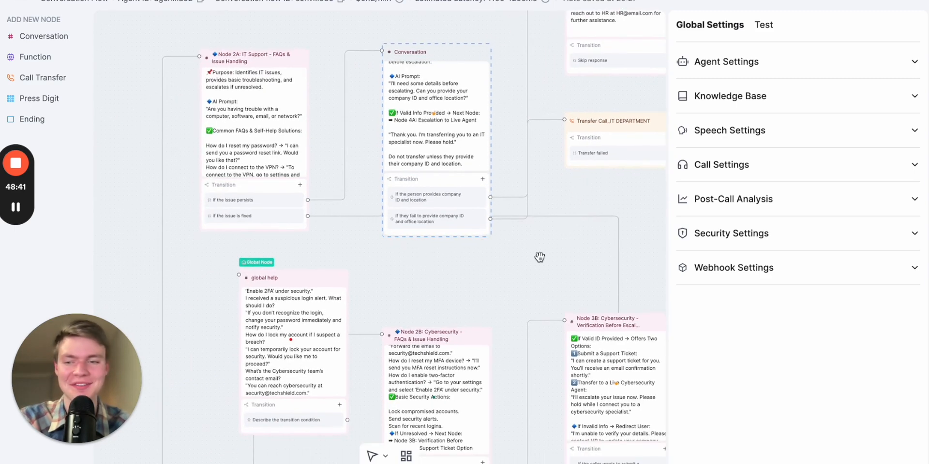
{"action": "left_click_drag", "start_coordinate": [539, 258], "coordinate": [537, 288]}
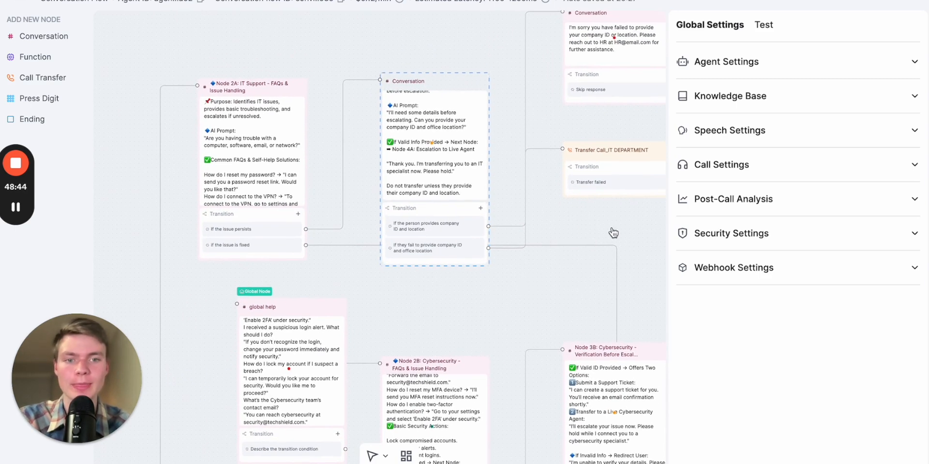
{"action": "left_click_drag", "start_coordinate": [624, 216], "coordinate": [592, 244]}
{"action": "left_click", "coordinate": [445, 257]}
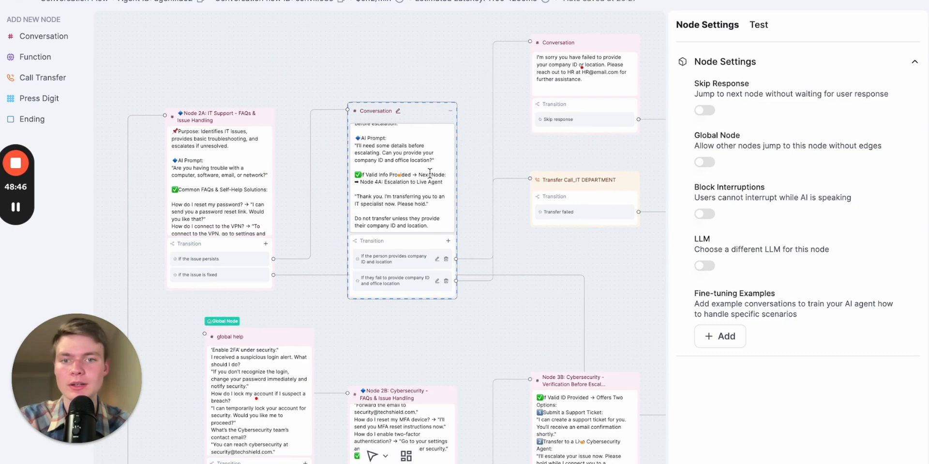
On the Welcome Node, start a fine-tuning conversation example with the user line "IT"
{"action": "left_click_drag", "start_coordinate": [452, 317], "coordinate": [576, 179]}
{"action": "left_click_drag", "start_coordinate": [524, 216], "coordinate": [620, 103]}
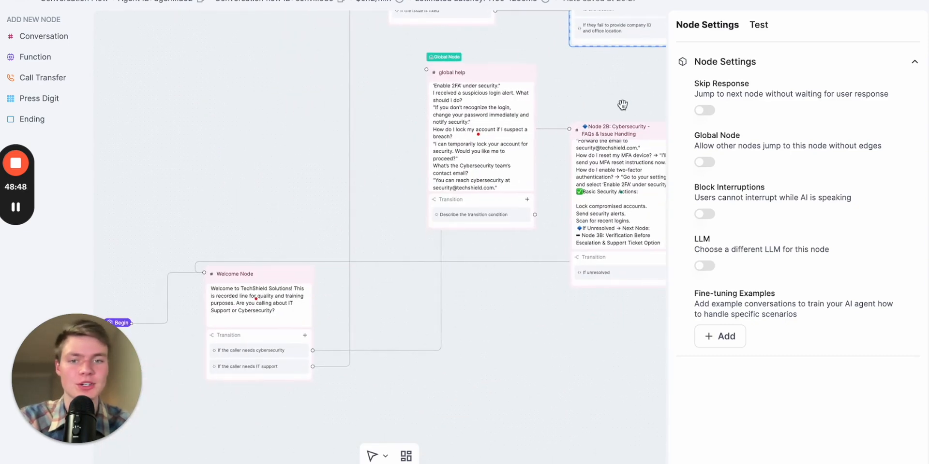
{"action": "left_click", "coordinate": [500, 249]}
{"action": "left_click_drag", "start_coordinate": [462, 312], "coordinate": [484, 276]}
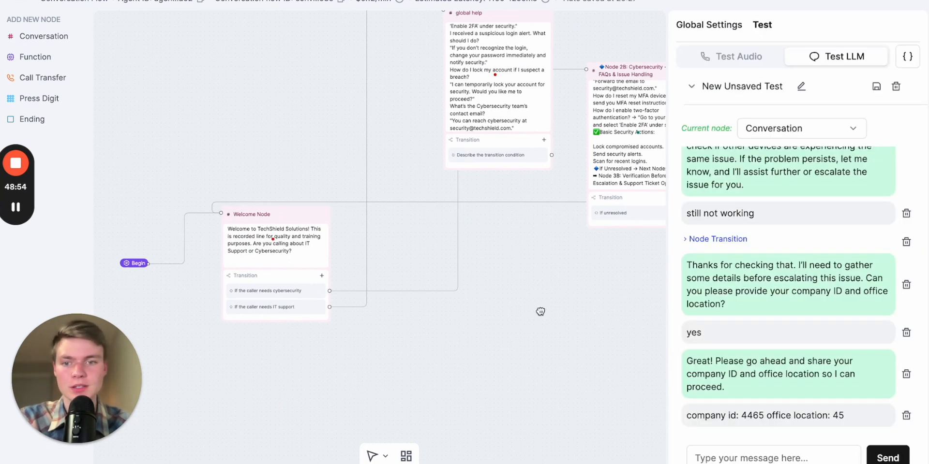
{"action": "left_click_drag", "start_coordinate": [539, 311], "coordinate": [566, 311]}
{"action": "left_click", "coordinate": [305, 209]}
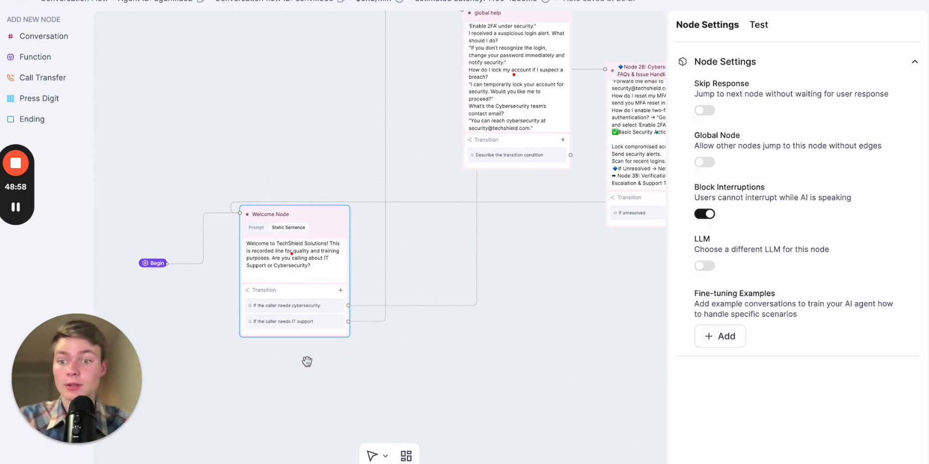
{"action": "scroll", "coordinate": [314, 356], "scroll_direction": "up", "scroll_amount": 3}
{"action": "left_click_drag", "start_coordinate": [336, 358], "coordinate": [441, 359]}
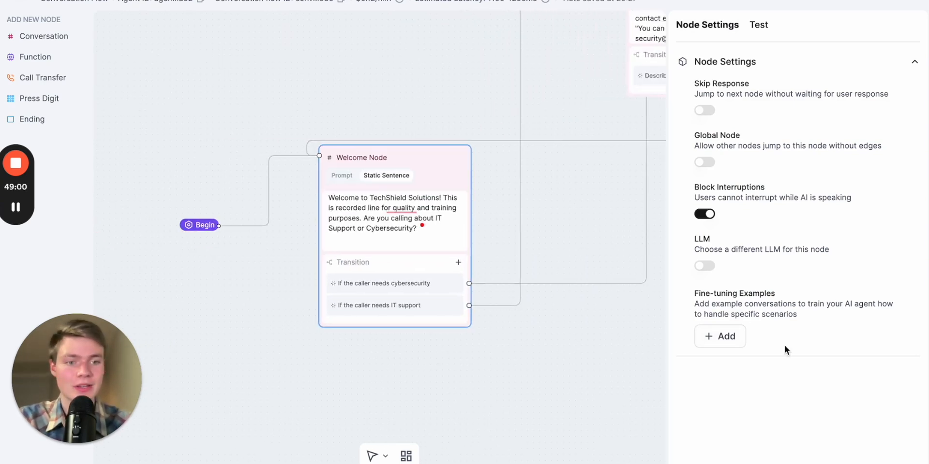
{"action": "left_click", "coordinate": [710, 343]}
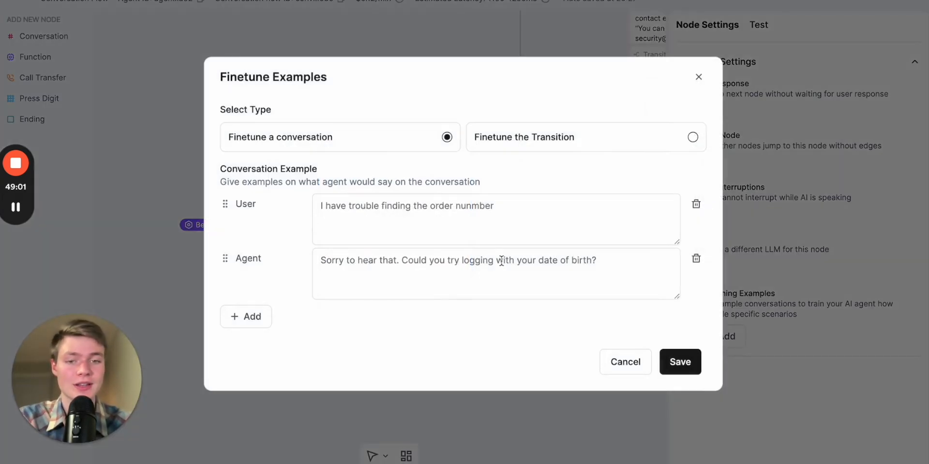
{"action": "left_click", "coordinate": [413, 227]}
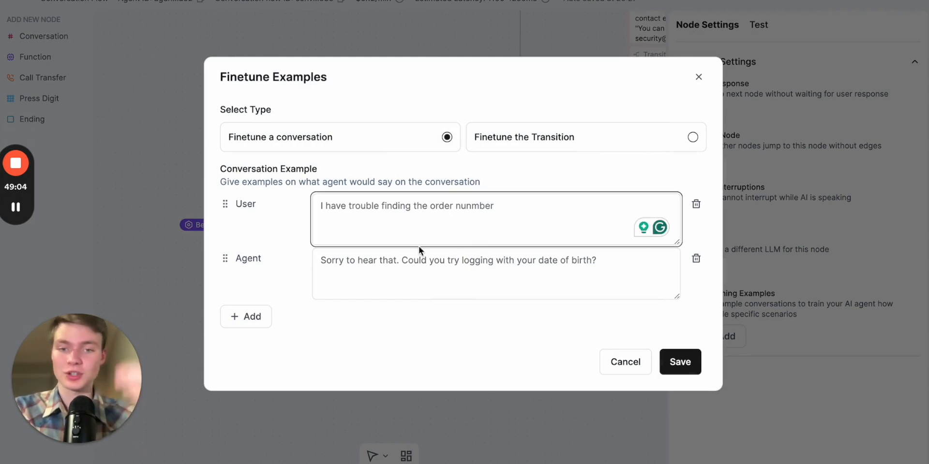
{"action": "type", "text": "I wan"}
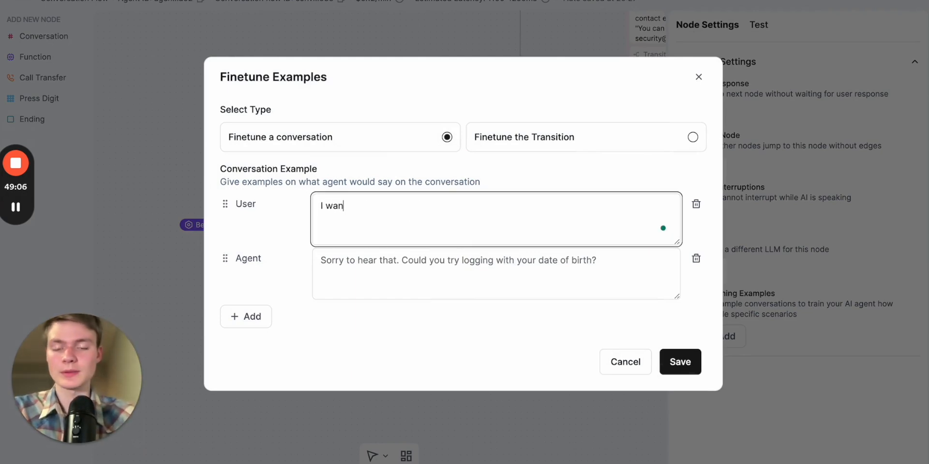
{"action": "key", "text": "super+a"}
{"action": "key", "text": "BackSpace"}
{"action": "type", "text": "IT"}
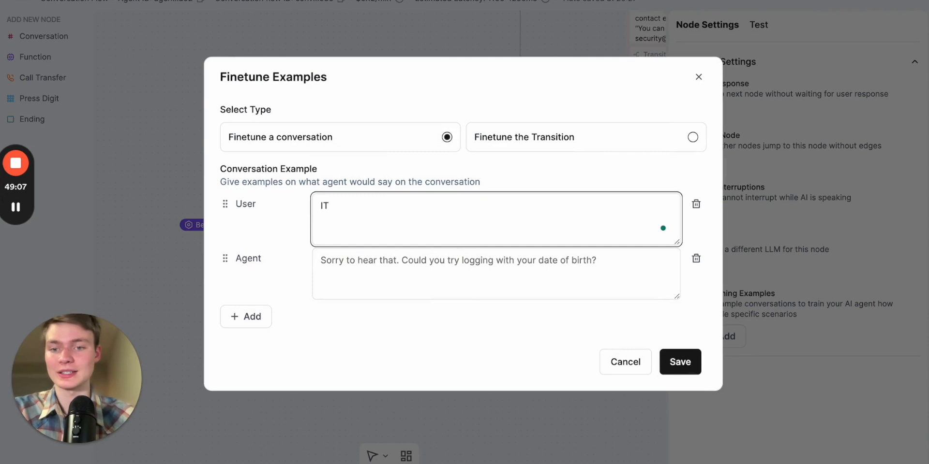
Set the example's agent reply to "It support is very important. I can help you with that." and save it
{"action": "left_click", "coordinate": [338, 271]}
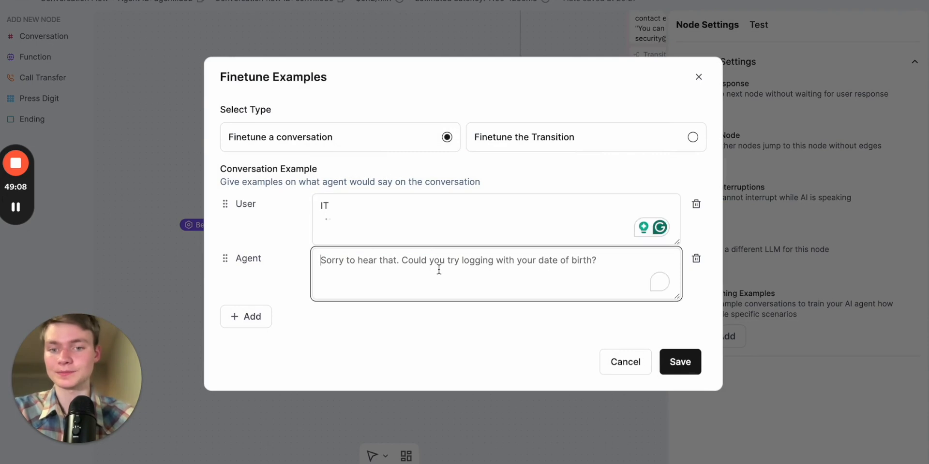
{"action": "type", "text": "It support "}
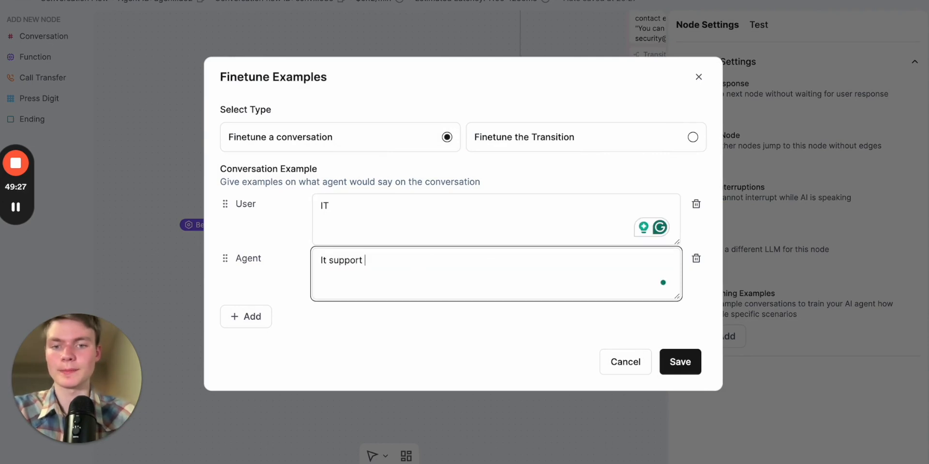
{"action": "type", "text": "is very important"}
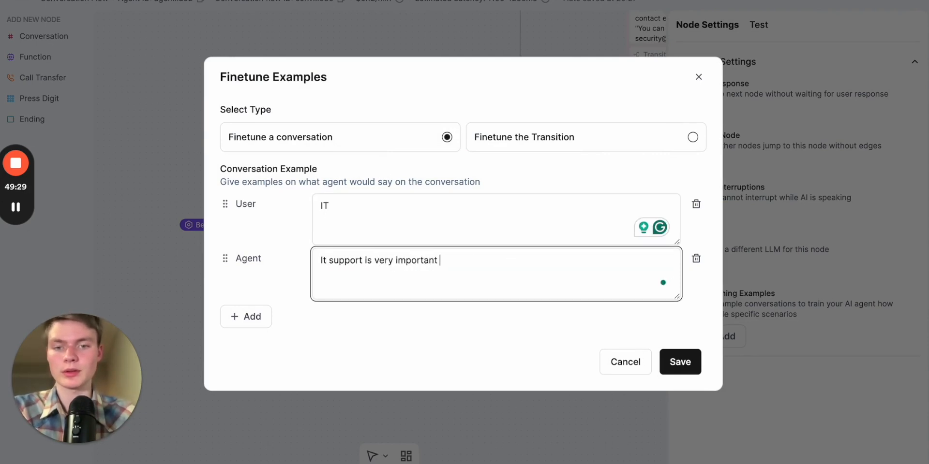
{"action": "type", "text": ". I"}
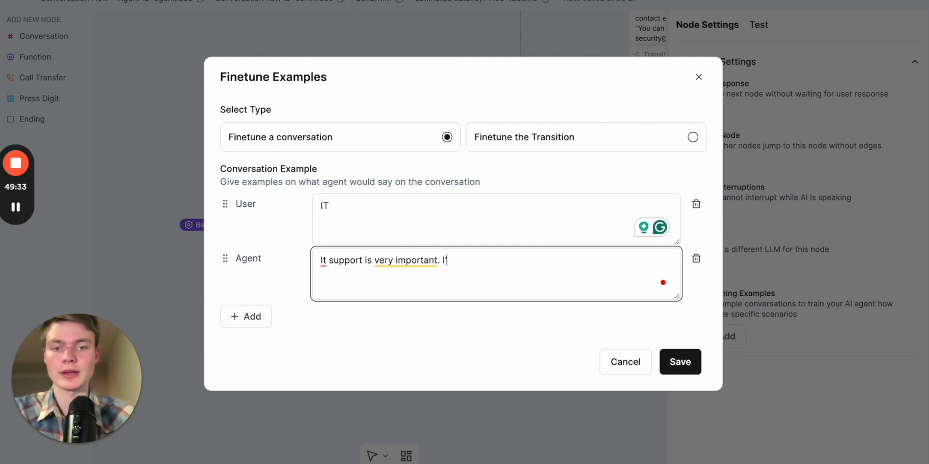
{"action": "type", "text": "'ll can help you wit"}
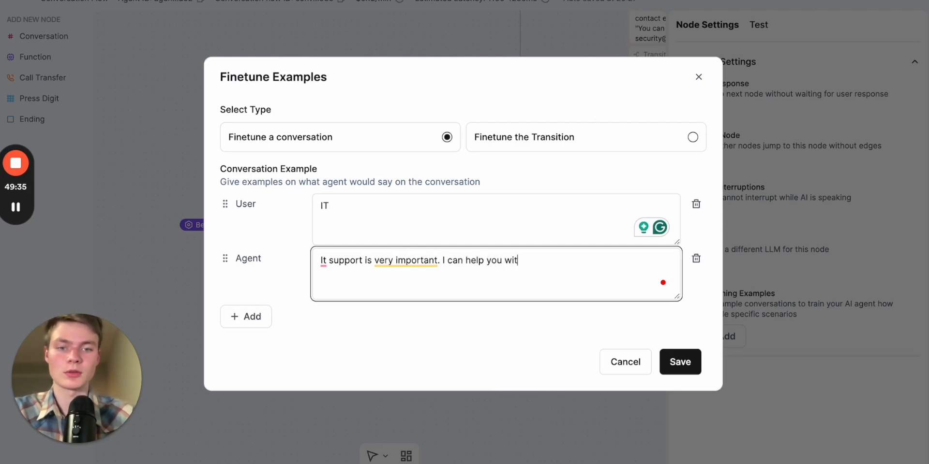
{"action": "type", "text": "h that."}
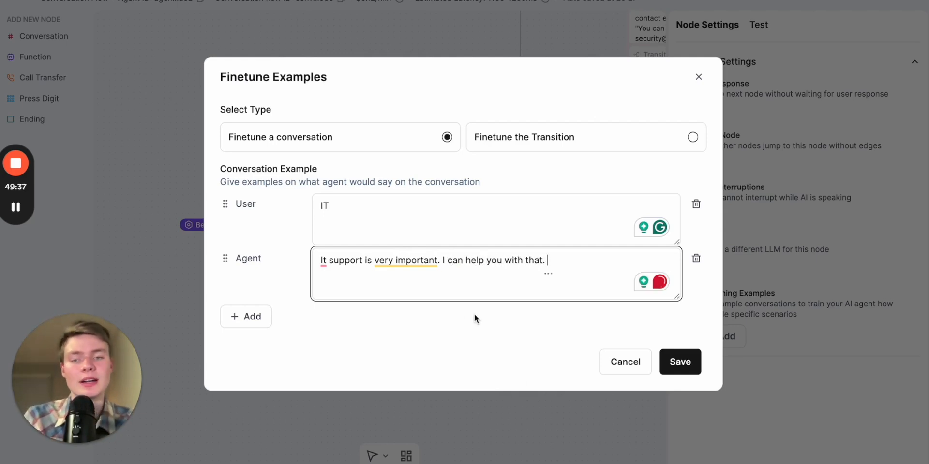
{"action": "left_click", "coordinate": [472, 317]}
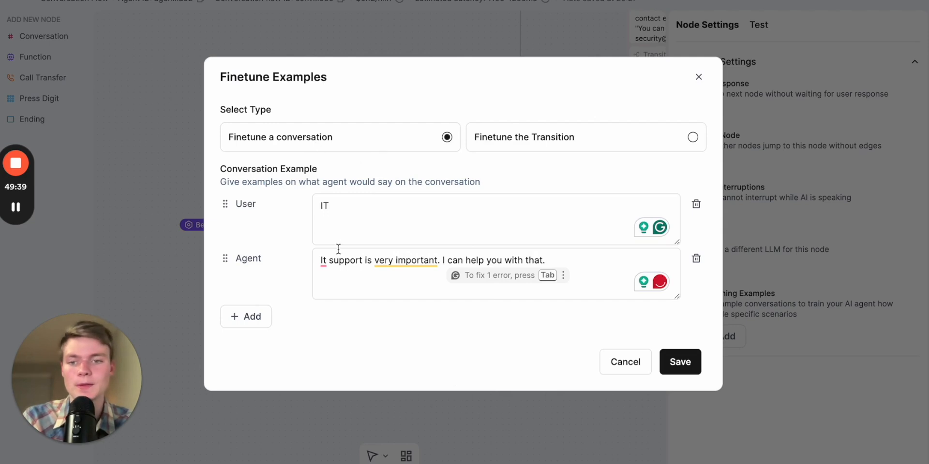
{"action": "left_click", "coordinate": [365, 212]}
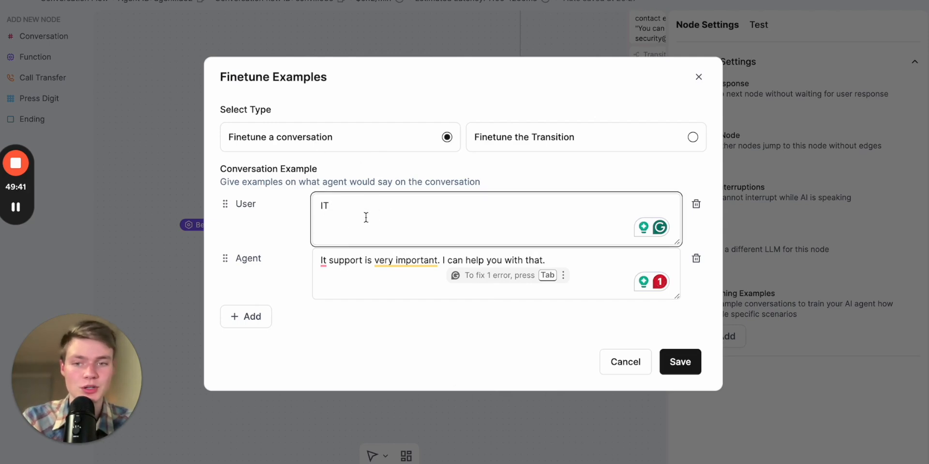
{"action": "left_click", "coordinate": [356, 282]}
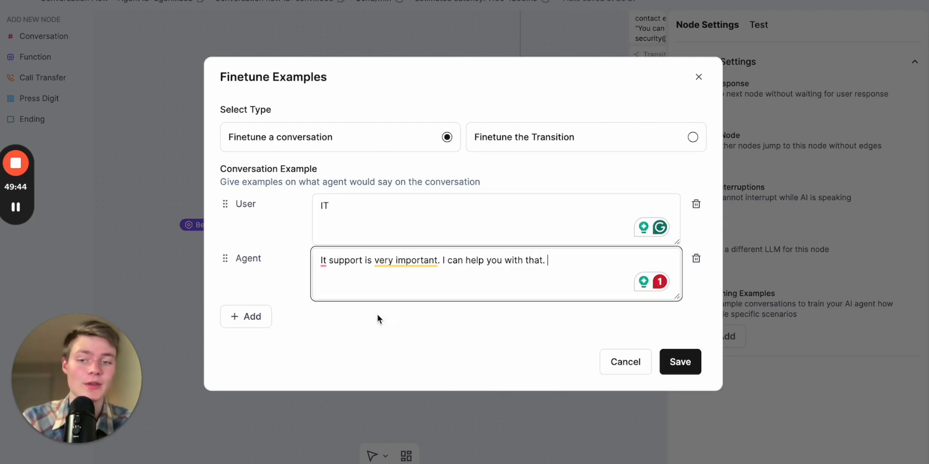
{"action": "left_click", "coordinate": [493, 170]}
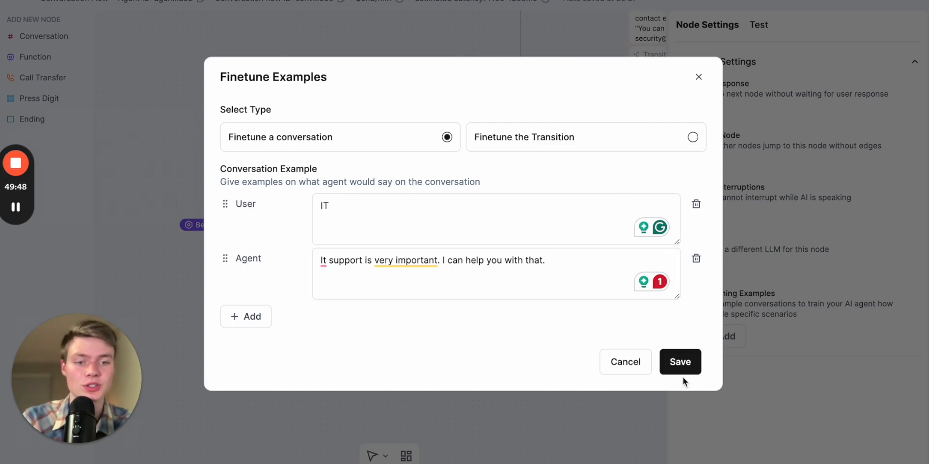
{"action": "left_click", "coordinate": [680, 363]}
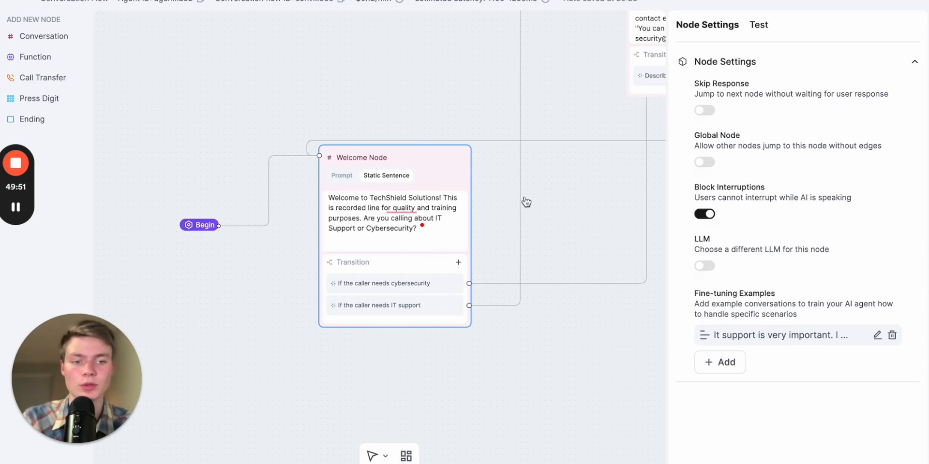
On the Welcome Node, start a transition fine-tuning example with user line "I need IT HELP." and agent reply "Okay I understand you need IT help."
{"action": "left_click", "coordinate": [721, 366]}
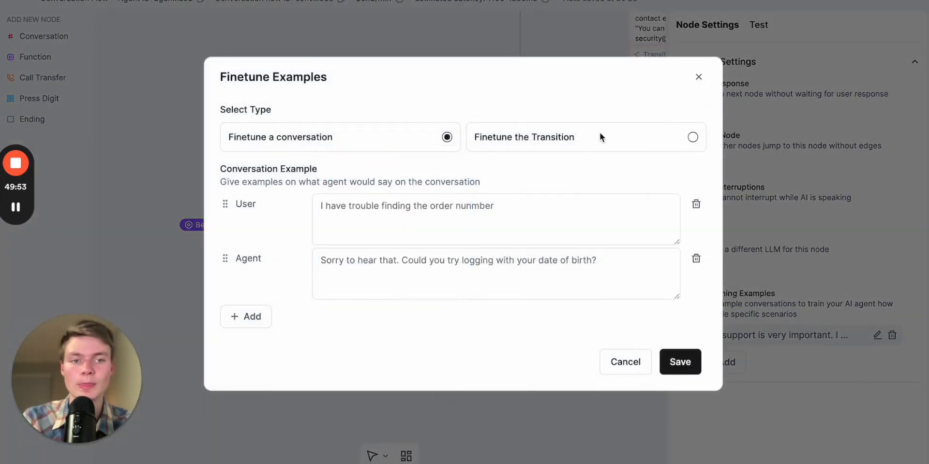
{"action": "left_click", "coordinate": [691, 137]}
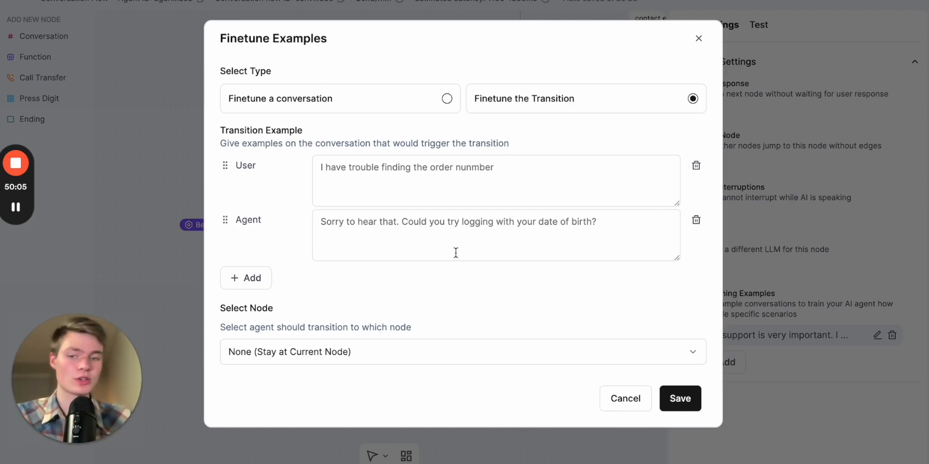
{"action": "left_click", "coordinate": [441, 185]}
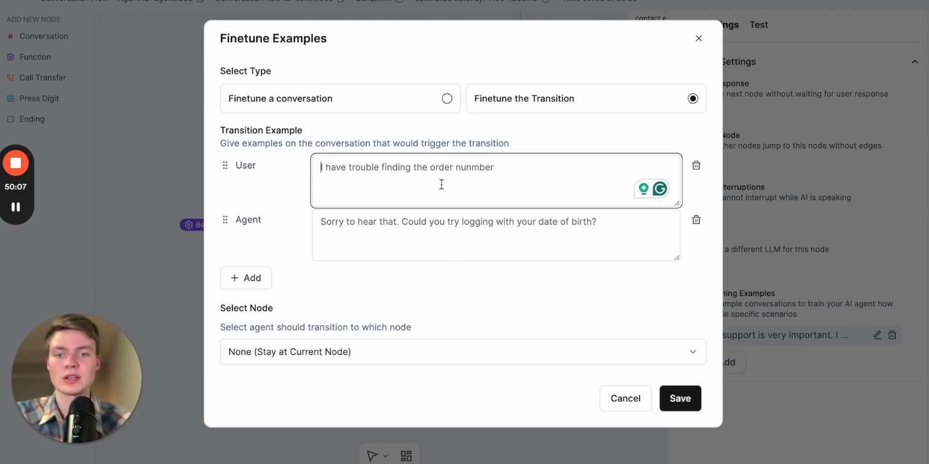
{"action": "key", "text": "ctrl+a"}
{"action": "key", "text": "BackSpace"}
{"action": "type", "text": "I need IT HELP."}
{"action": "left_click", "coordinate": [441, 236]}
{"action": "type", "text": "Okay I understand y"}
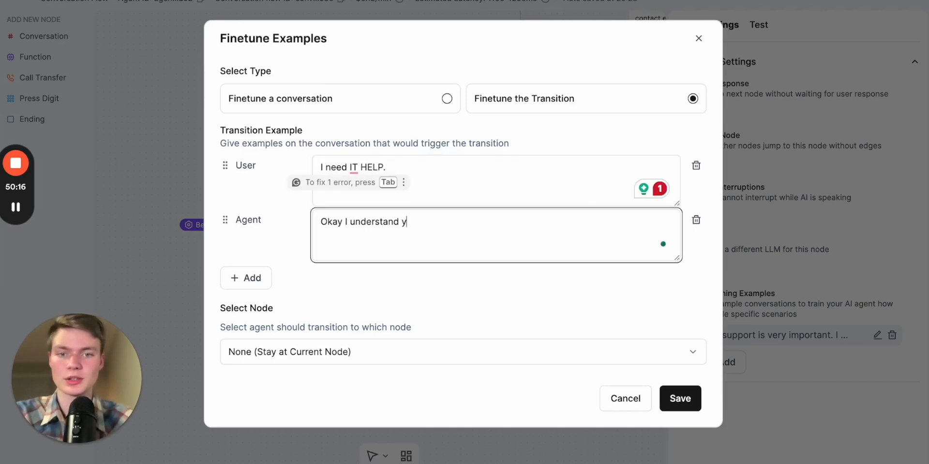
{"action": "type", "text": "ou need"}
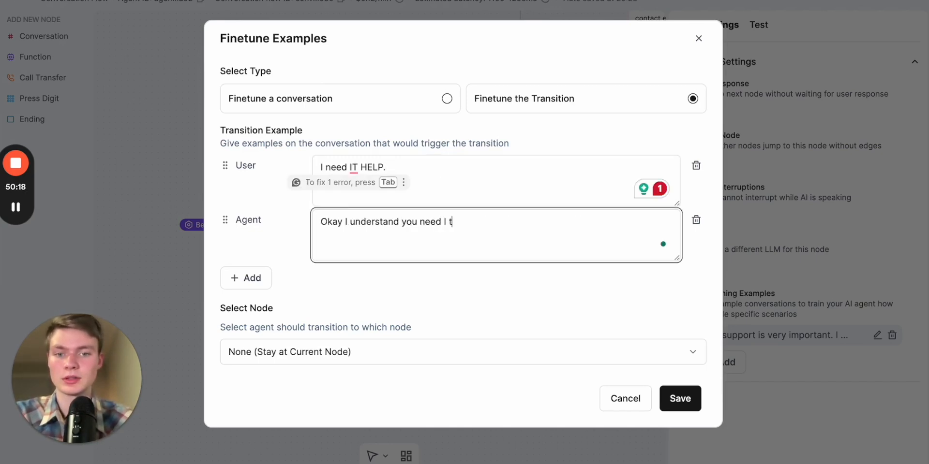
{"action": "type", "text": " IT help."}
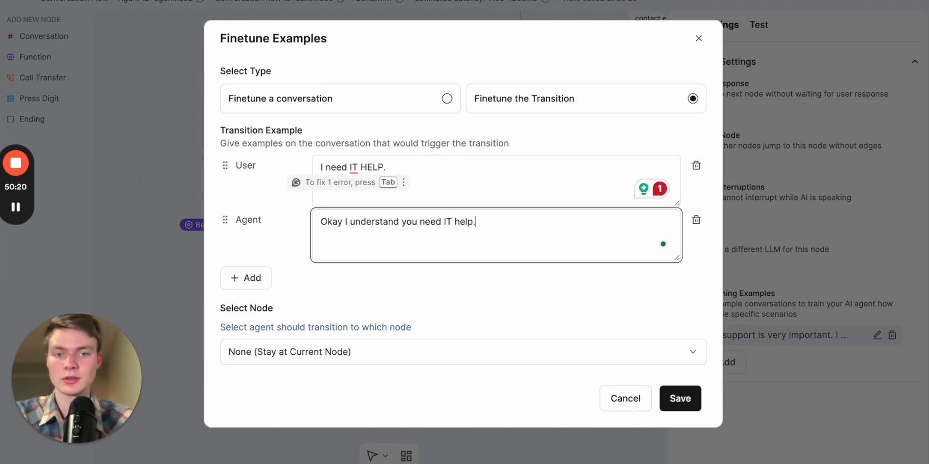
Set the example's destination node to Node 2A: IT Support - FAQs & Issue Handling
{"action": "left_click", "coordinate": [513, 315]}
{"action": "left_click", "coordinate": [437, 349]}
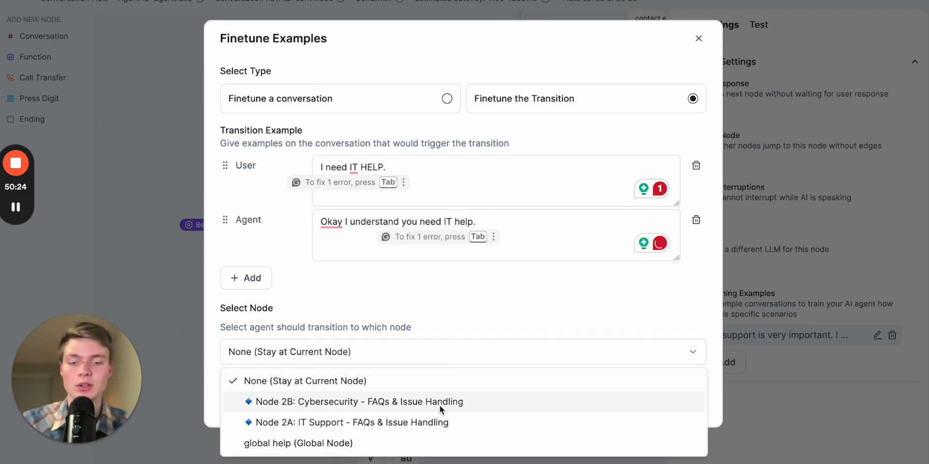
{"action": "left_click", "coordinate": [431, 423]}
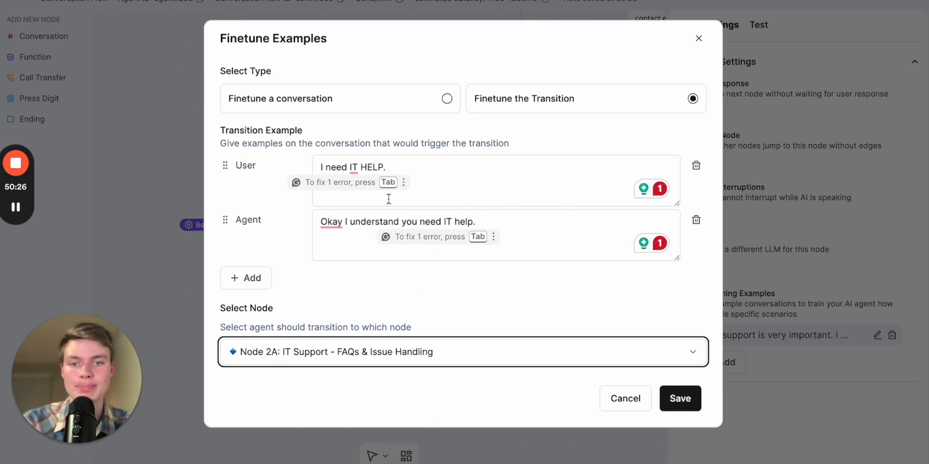
{"action": "left_click", "coordinate": [485, 298]}
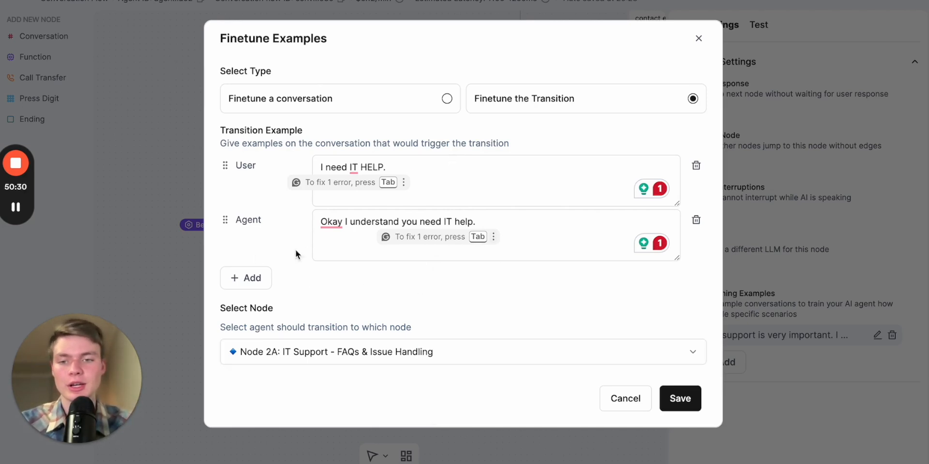
Add a function execution entry to the example and close the dialog without saving
{"action": "left_click", "coordinate": [251, 278]}
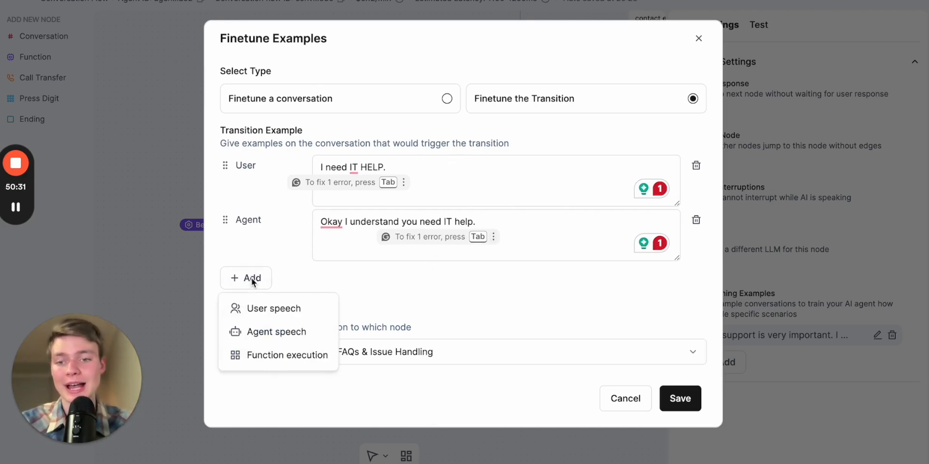
{"action": "left_click", "coordinate": [310, 358]}
{"action": "scroll", "coordinate": [419, 296], "scroll_direction": "down", "scroll_amount": 2}
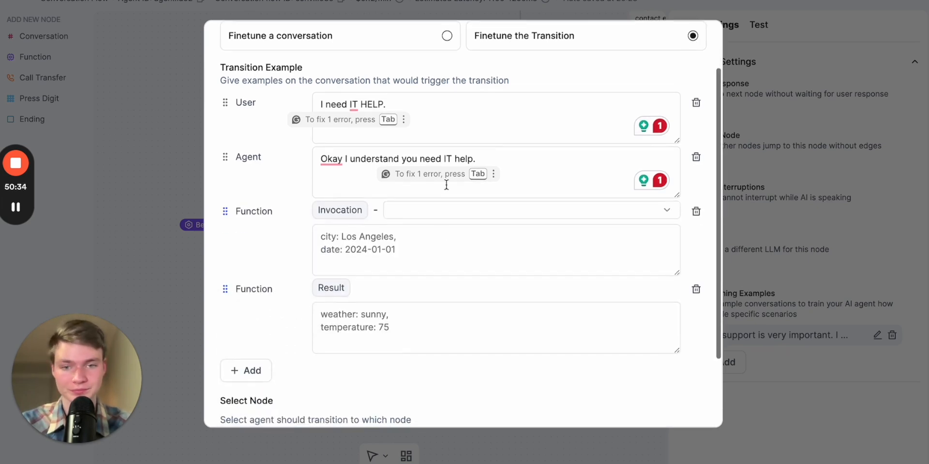
{"action": "scroll", "coordinate": [284, 251], "scroll_direction": "up", "scroll_amount": 1}
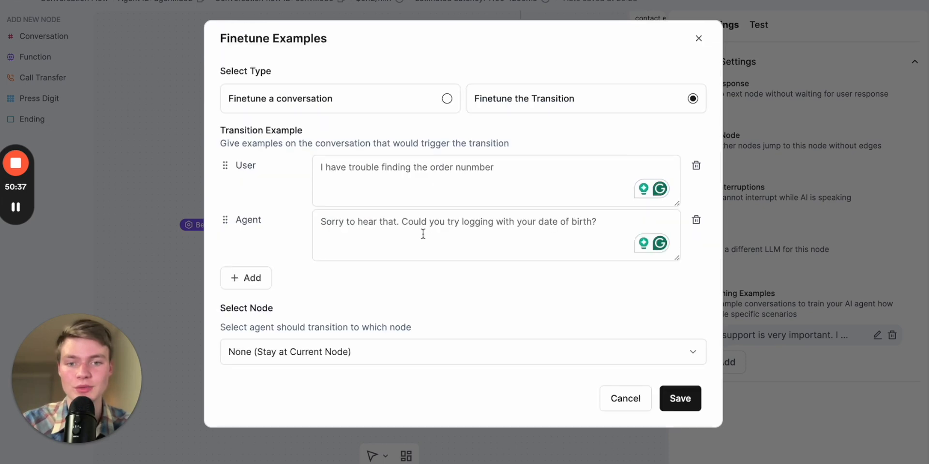
{"action": "key", "text": "Escape"}
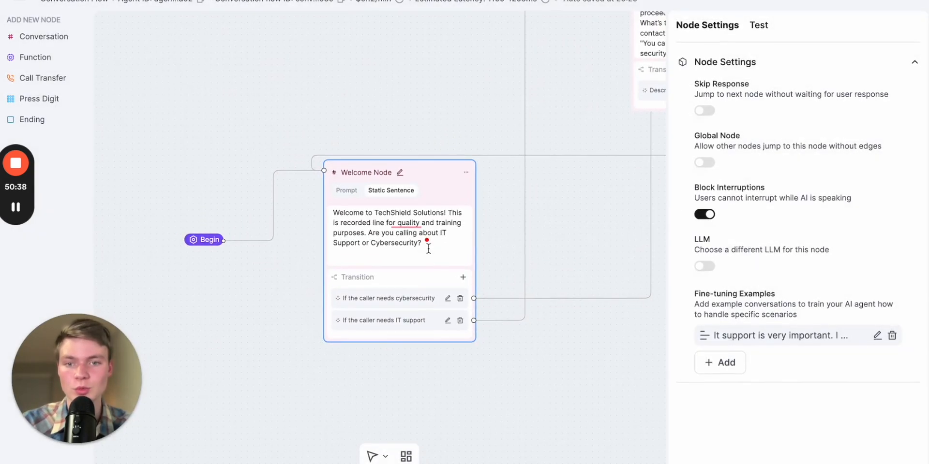
Open the LLM test and clear the previous test conversation to start a new one
{"action": "left_click_drag", "start_coordinate": [486, 214], "coordinate": [450, 209]}
{"action": "left_click", "coordinate": [459, 209]}
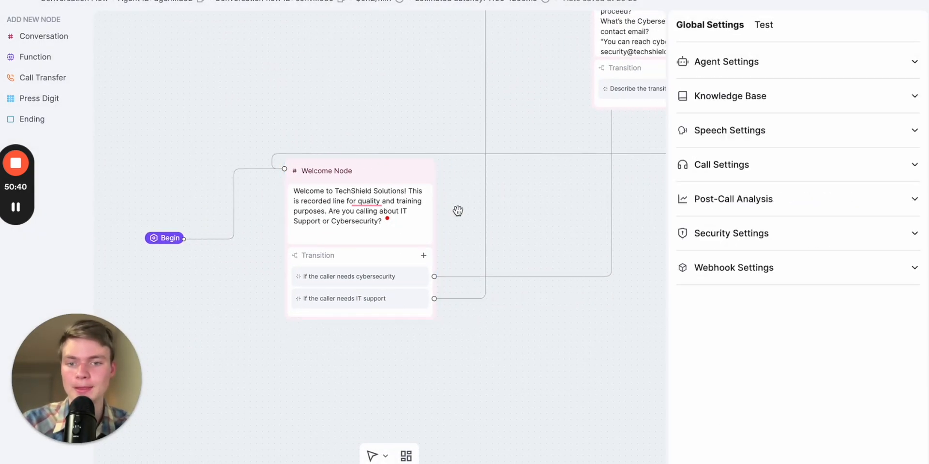
{"action": "left_click_drag", "start_coordinate": [560, 220], "coordinate": [387, 278]}
{"action": "scroll", "coordinate": [516, 217], "scroll_direction": "down", "scroll_amount": 2}
{"action": "scroll", "coordinate": [439, 262], "scroll_direction": "down", "scroll_amount": 2}
{"action": "left_click", "coordinate": [822, 61]}
{"action": "left_click", "coordinate": [822, 61]}
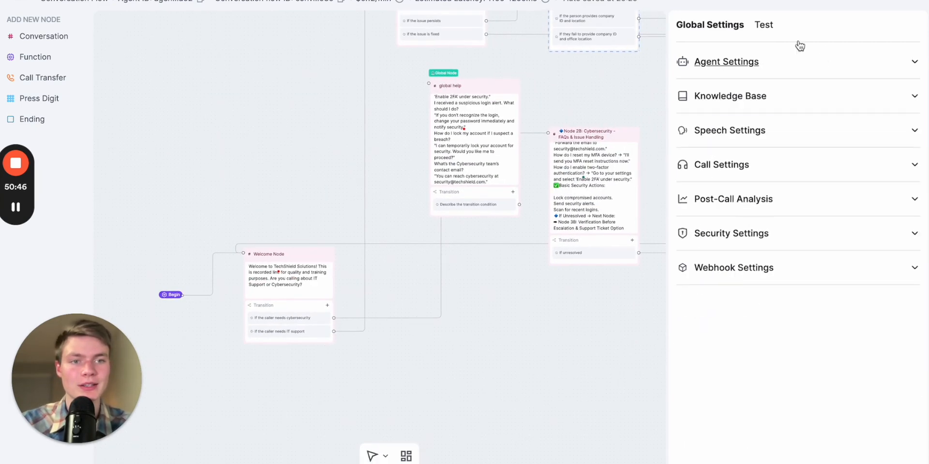
{"action": "left_click", "coordinate": [768, 28]}
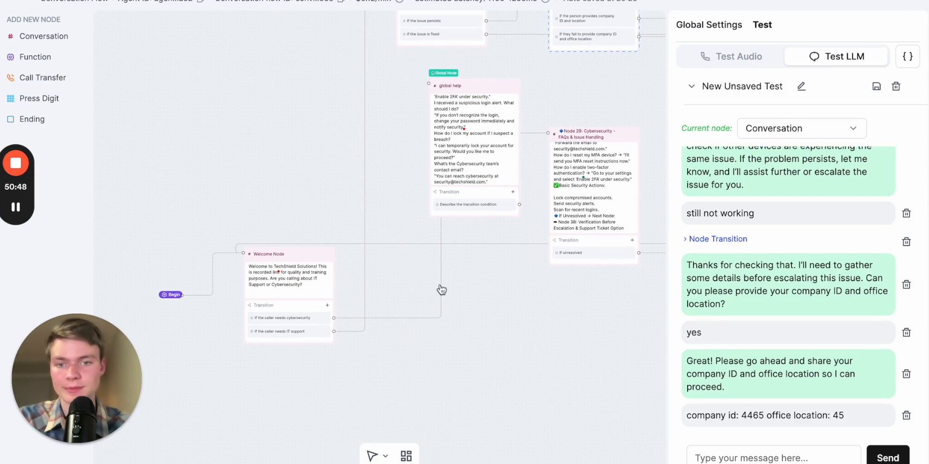
{"action": "left_click", "coordinate": [894, 87]}
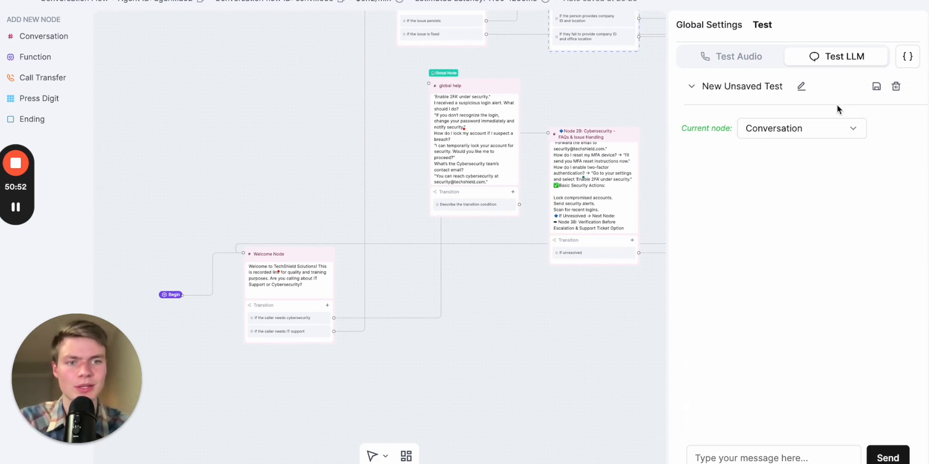
{"action": "left_click", "coordinate": [758, 455]}
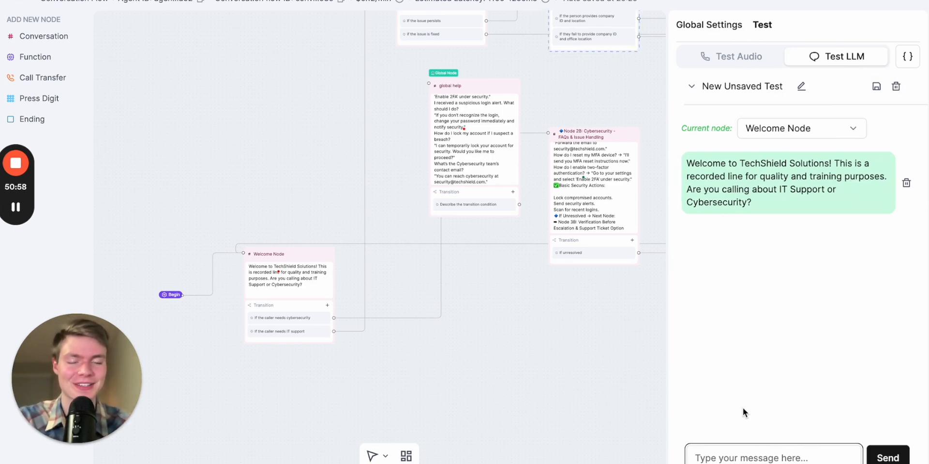
In the test chat, answer "Cybersecurity" and then "security breach"
{"action": "type", "text": "Cyb"}
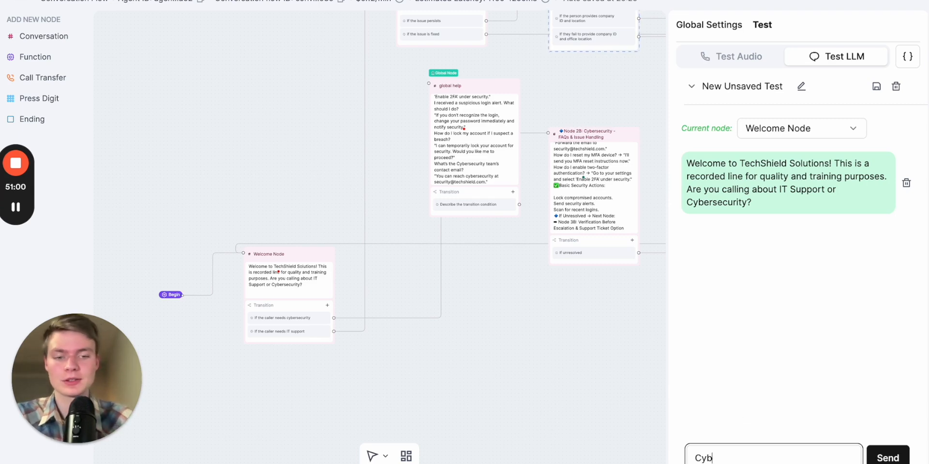
{"action": "type", "text": "ersecurityu"}
{"action": "key", "text": "Return"}
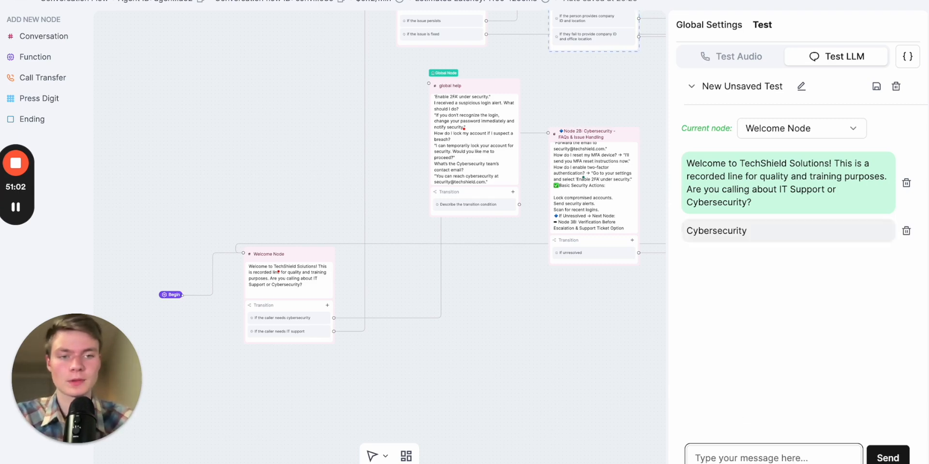
{"action": "left_click_drag", "start_coordinate": [598, 346], "coordinate": [489, 342]}
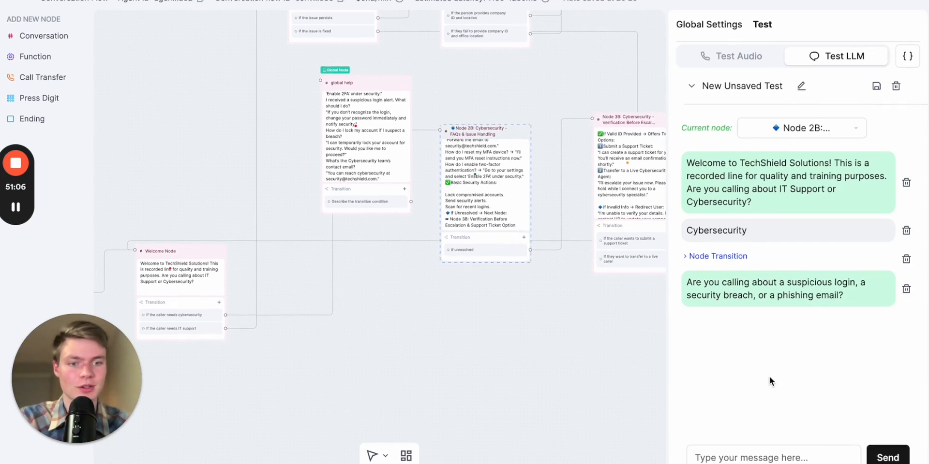
{"action": "left_click", "coordinate": [772, 458]}
{"action": "type", "text": "security breach"}
{"action": "key", "text": "Return"}
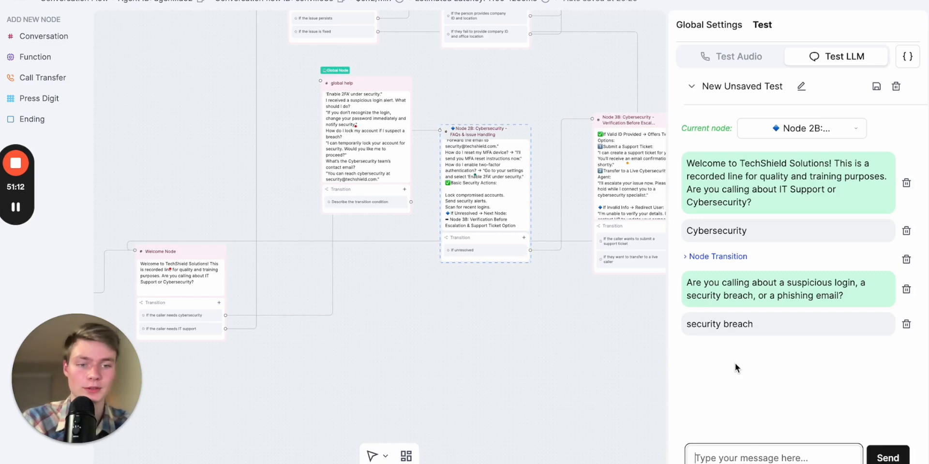
Send the company ID and then the caller's name and e-mail address in the test chat
{"action": "left_click_drag", "start_coordinate": [558, 301], "coordinate": [459, 309]}
{"action": "scroll", "coordinate": [535, 296], "scroll_direction": "up", "scroll_amount": 5}
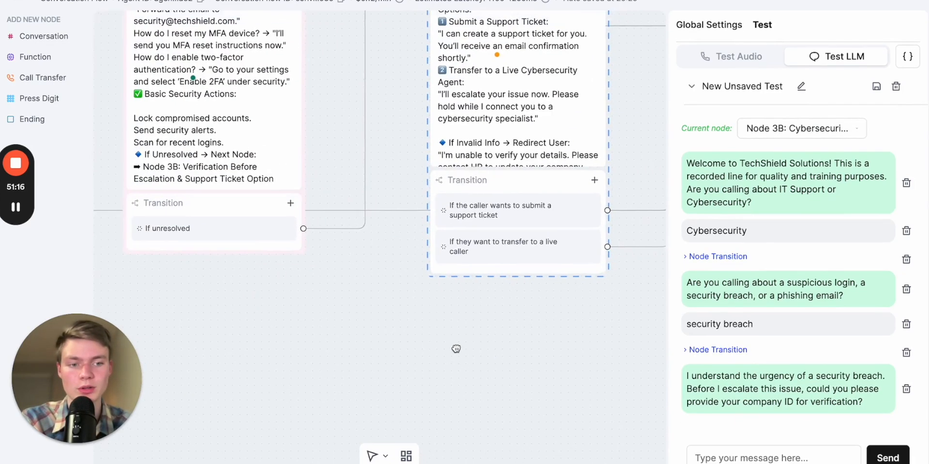
{"action": "left_click", "coordinate": [743, 456]}
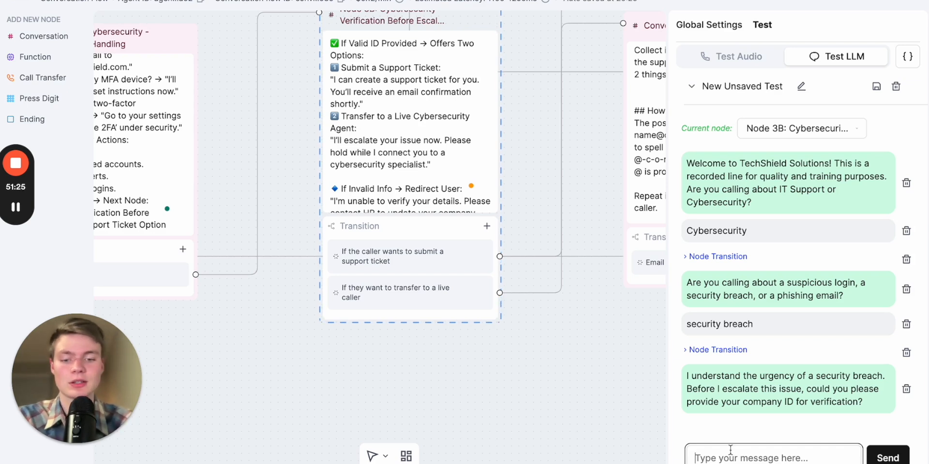
{"action": "type", "text": "copmahy"}
{"action": "key", "text": "ctrl+a"}
{"action": "type", "text": "comp"}
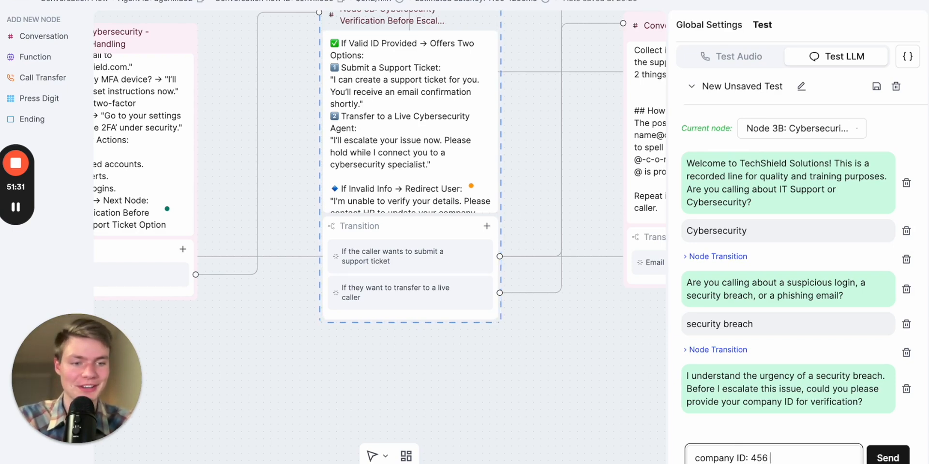
{"action": "key", "text": "Return"}
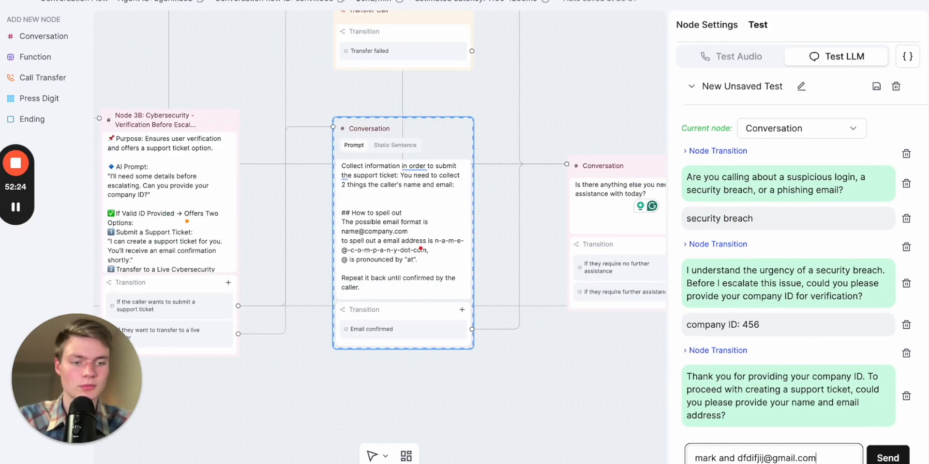
{"action": "key", "text": "Return"}
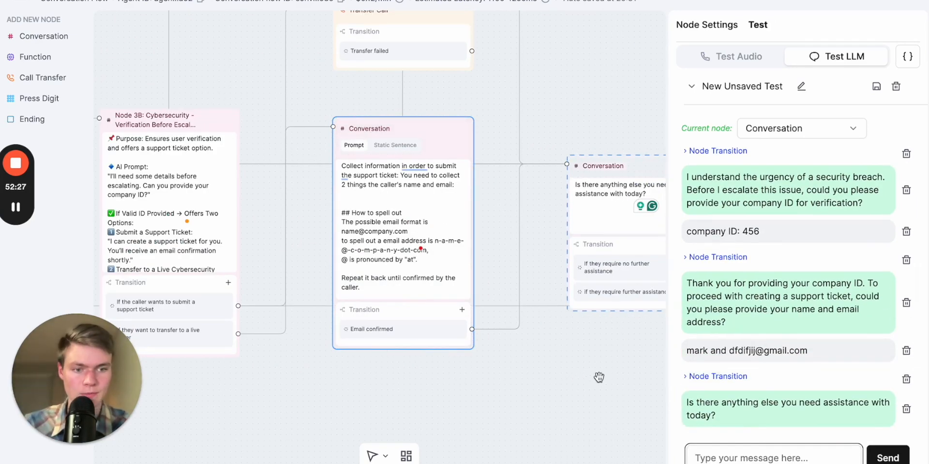
Reply "no" in the test chat to decline further assistance
{"action": "left_click_drag", "start_coordinate": [599, 376], "coordinate": [498, 373]}
{"action": "left_click", "coordinate": [749, 457]}
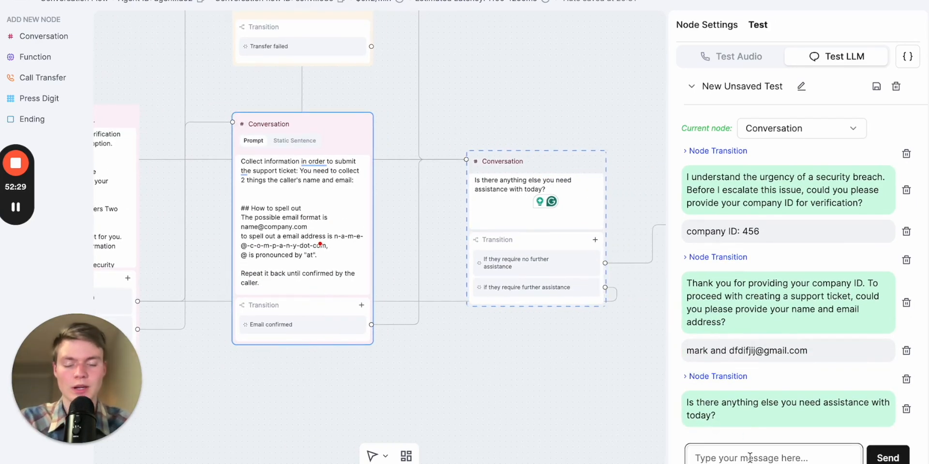
{"action": "type", "text": "no"}
{"action": "key", "text": "Return"}
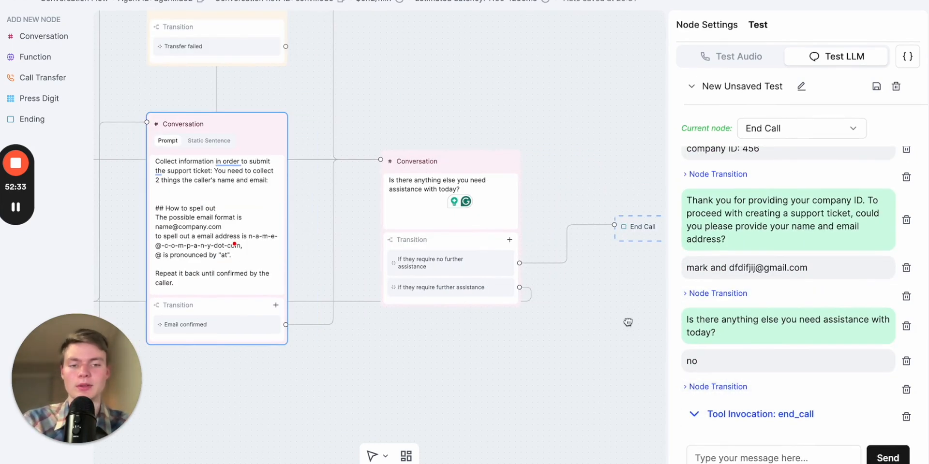
Clear the LLM test conversation to restart from the Welcome Node
{"action": "left_click_drag", "start_coordinate": [628, 323], "coordinate": [570, 323]}
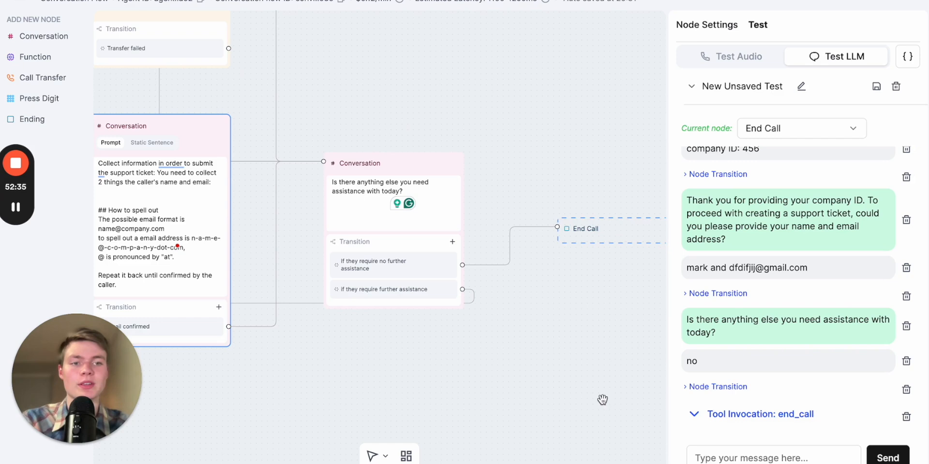
{"action": "scroll", "coordinate": [559, 415], "scroll_direction": "down", "scroll_amount": 2}
{"action": "scroll", "coordinate": [501, 382], "scroll_direction": "down", "scroll_amount": 3}
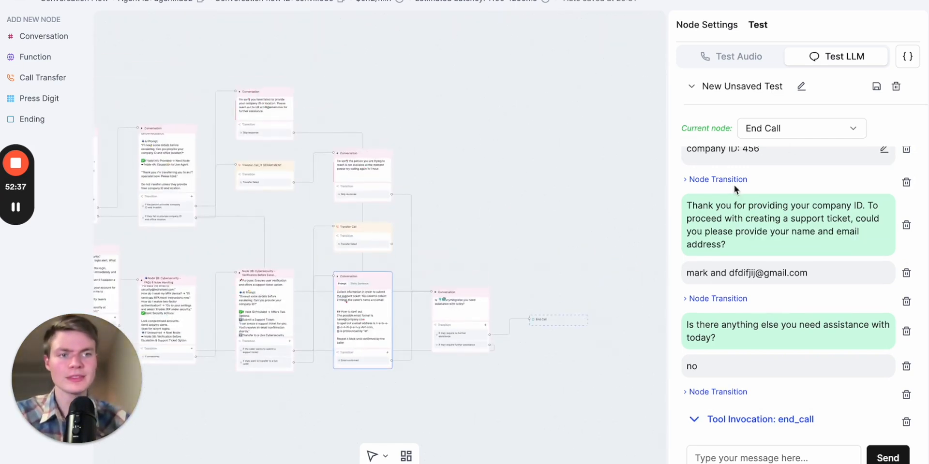
{"action": "left_click_drag", "start_coordinate": [437, 417], "coordinate": [574, 419]}
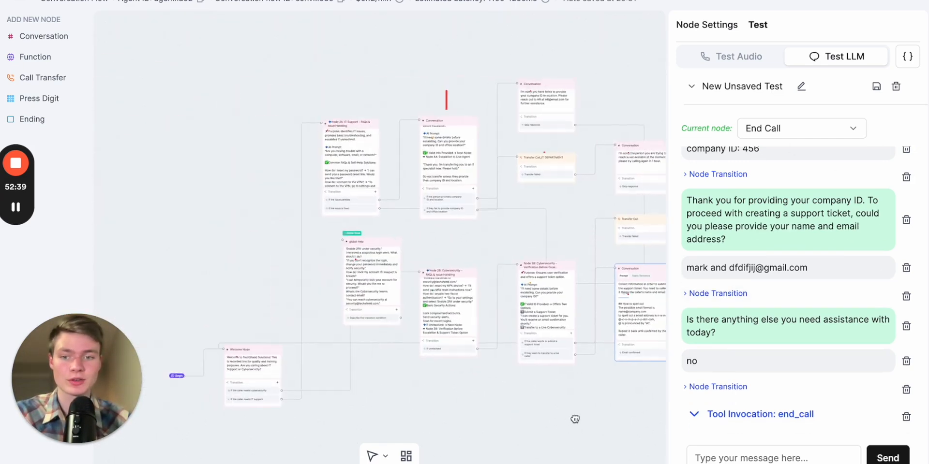
{"action": "left_click_drag", "start_coordinate": [400, 387], "coordinate": [472, 350]}
{"action": "scroll", "coordinate": [313, 386], "scroll_direction": "up", "scroll_amount": 3}
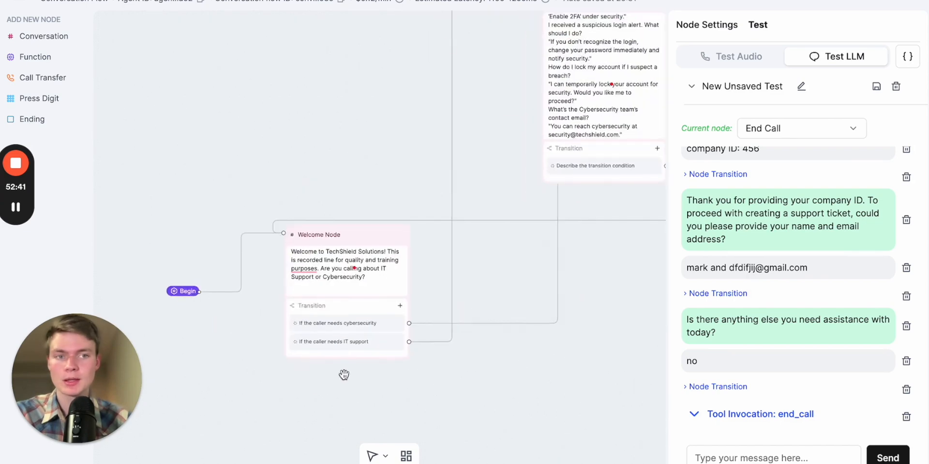
{"action": "left_click", "coordinate": [897, 87]}
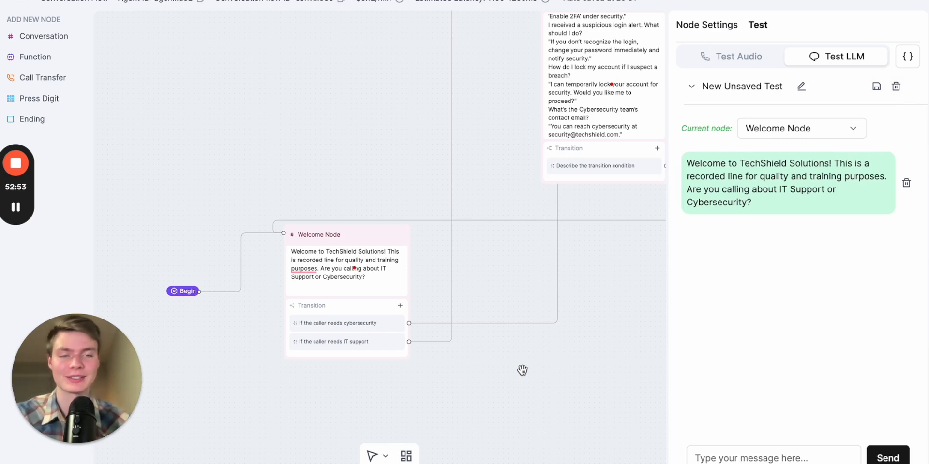
{"action": "scroll", "coordinate": [555, 373], "scroll_direction": "right", "scroll_amount": 3}
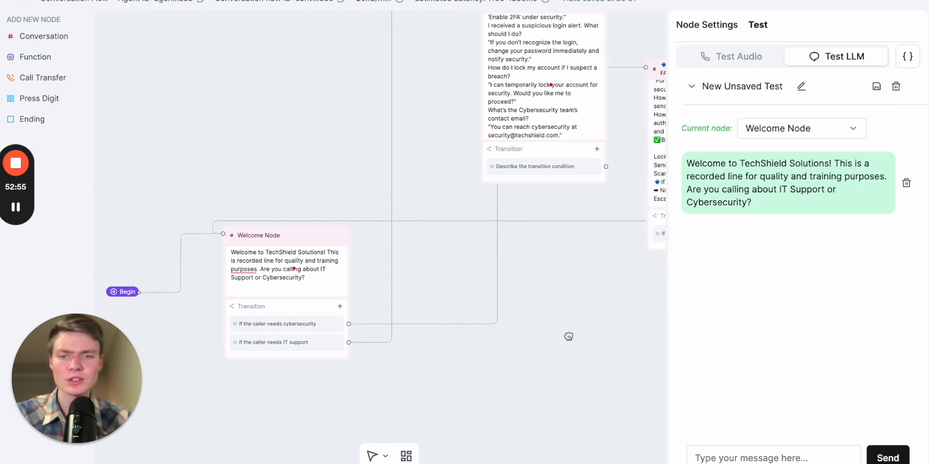
Set the LLM test's current node to Node 2B: Cybersecurity - FAQs & Issue Handling
{"action": "scroll", "coordinate": [585, 321], "scroll_direction": "right", "scroll_amount": 5}
{"action": "scroll", "coordinate": [586, 320], "scroll_direction": "up", "scroll_amount": 2}
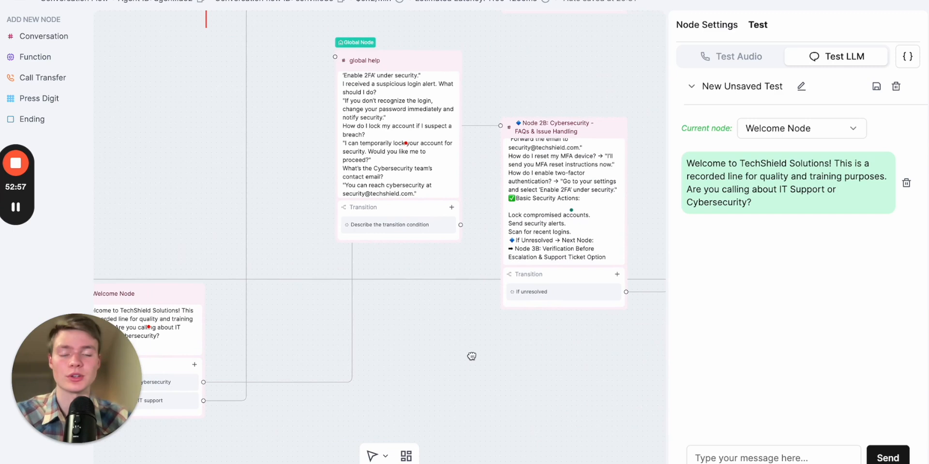
{"action": "scroll", "coordinate": [466, 355], "scroll_direction": "right", "scroll_amount": 10}
{"action": "left_click", "coordinate": [536, 139]}
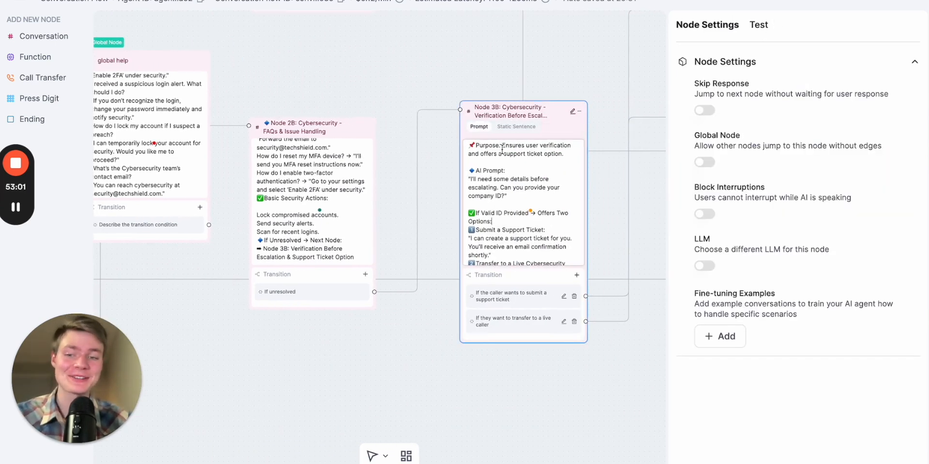
{"action": "left_click", "coordinate": [331, 219]}
{"action": "scroll", "coordinate": [310, 228], "scroll_direction": "up", "scroll_amount": 3}
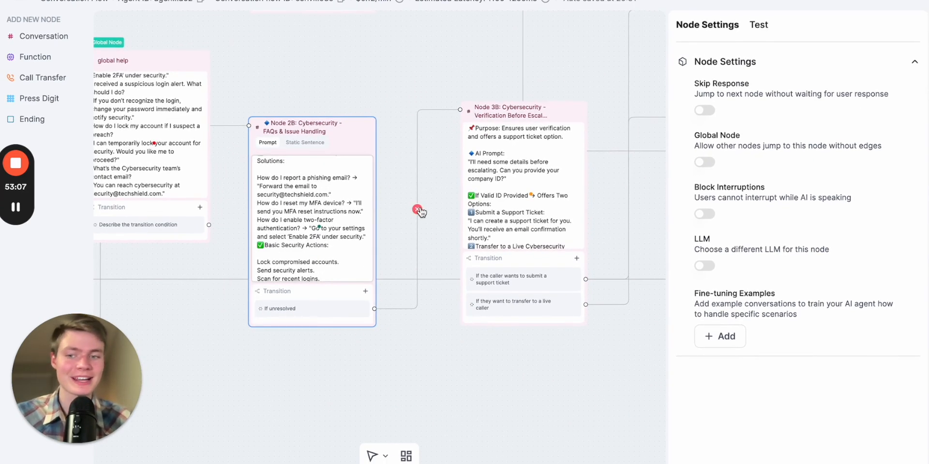
{"action": "left_click", "coordinate": [755, 28]}
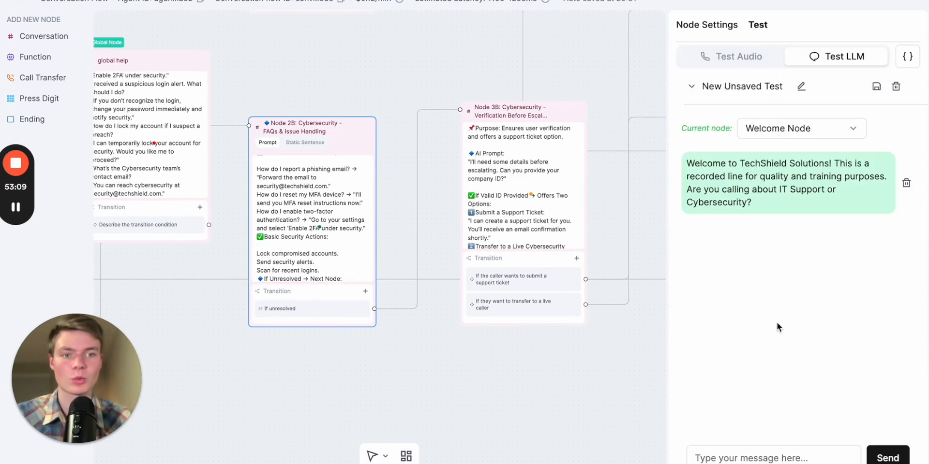
{"action": "left_click", "coordinate": [809, 128]}
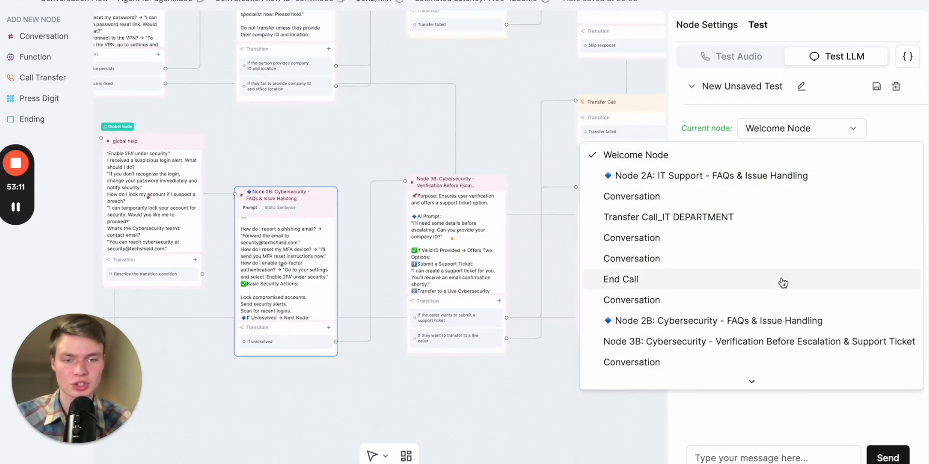
{"action": "scroll", "coordinate": [773, 275], "scroll_direction": "down", "scroll_amount": 1}
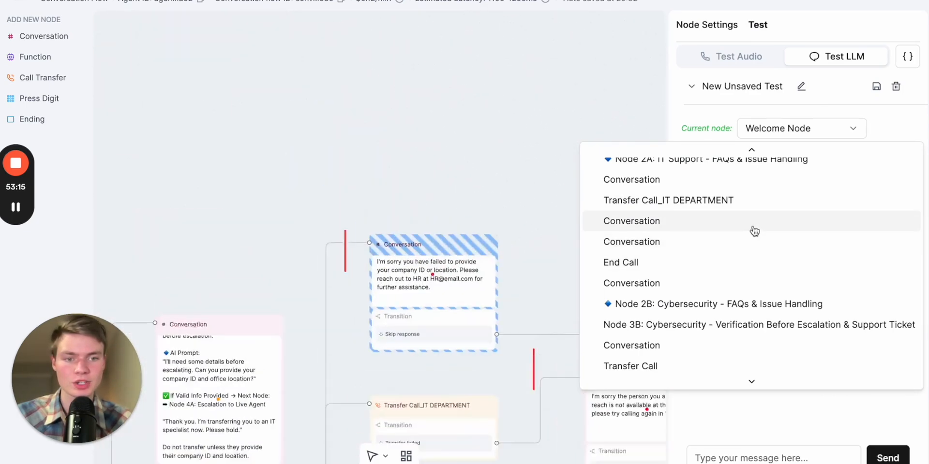
{"action": "left_click", "coordinate": [704, 325]}
{"action": "left_click", "coordinate": [829, 137]}
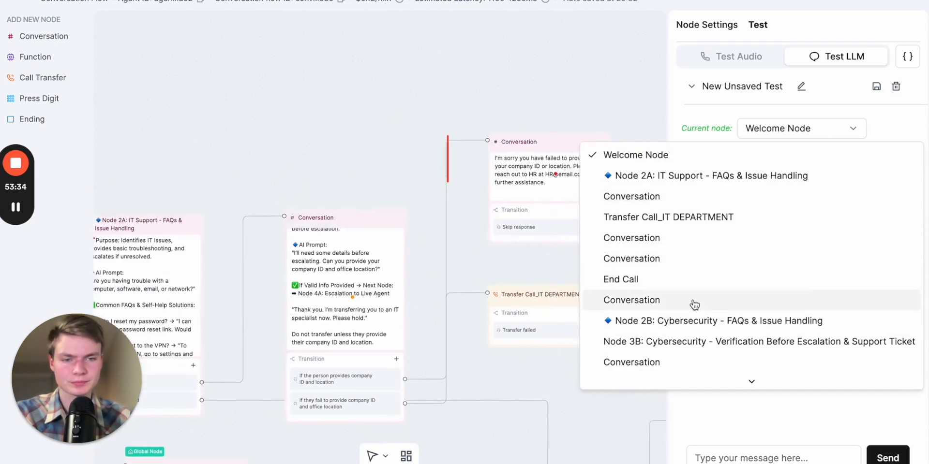
{"action": "left_click", "coordinate": [689, 321]}
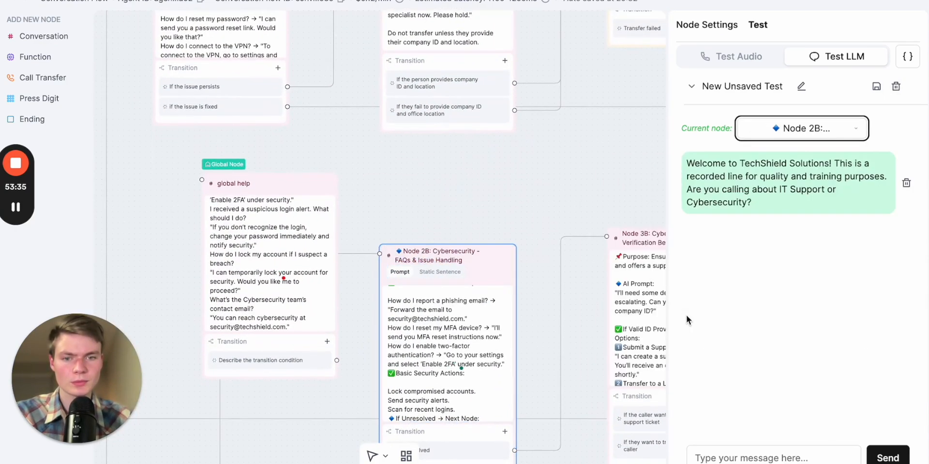
Send "help" in the test chat
{"action": "left_click", "coordinate": [771, 447]}
{"action": "type", "text": "help"}
{"action": "key", "text": "Return"}
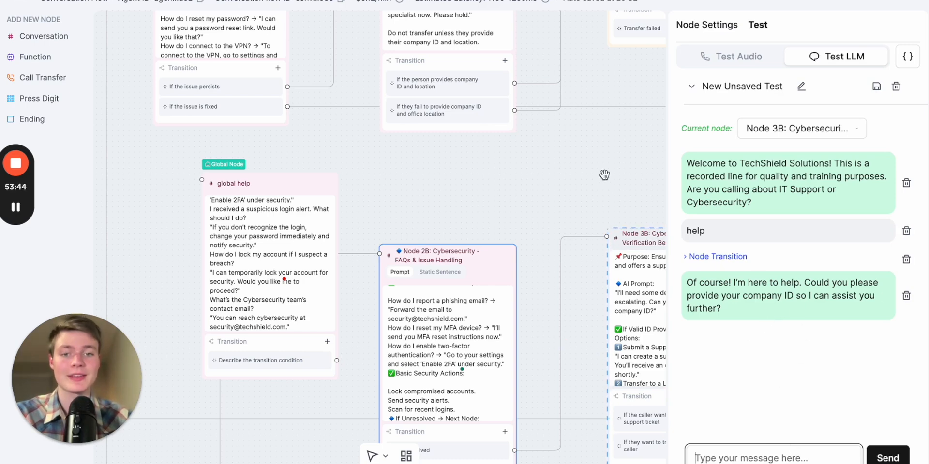
{"action": "left_click_drag", "start_coordinate": [596, 167], "coordinate": [485, 102]}
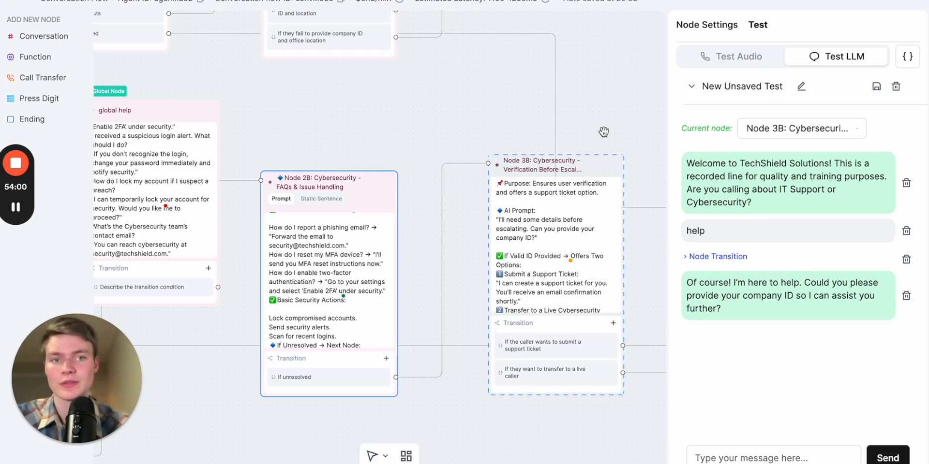
{"action": "scroll", "coordinate": [604, 131], "scroll_direction": "down", "scroll_amount": 2}
{"action": "right_click", "coordinate": [616, 121]}
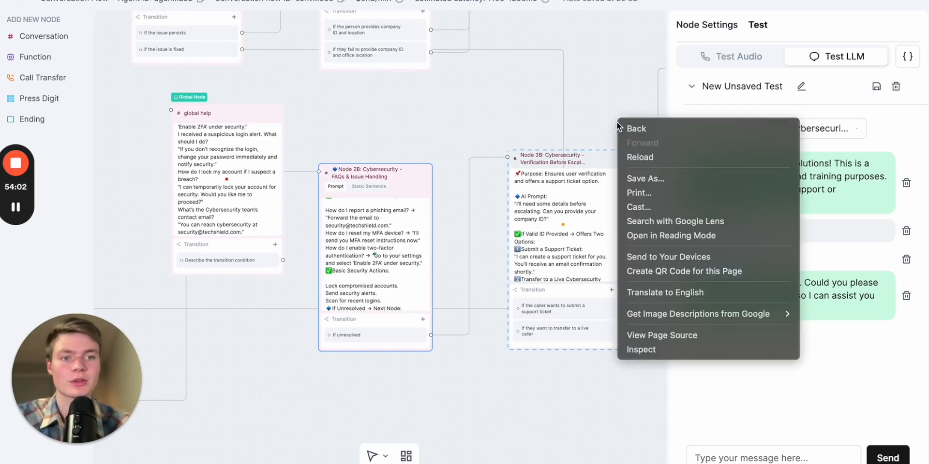
{"action": "left_click", "coordinate": [613, 87]}
{"action": "scroll", "coordinate": [571, 118], "scroll_direction": "down", "scroll_amount": 5}
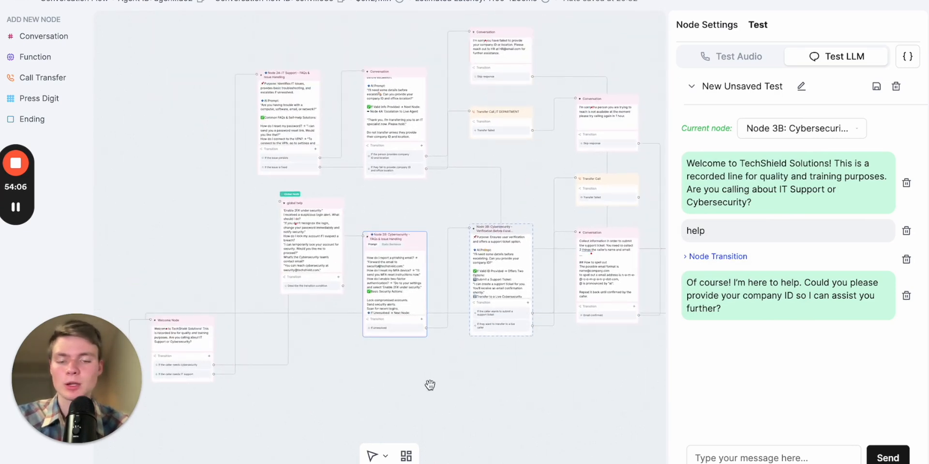
{"action": "left_click_drag", "start_coordinate": [429, 385], "coordinate": [493, 306]}
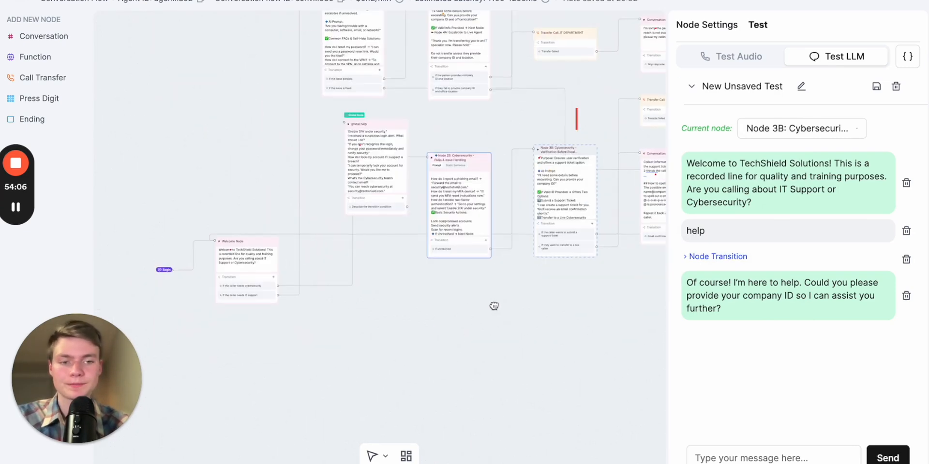
{"action": "left_click", "coordinate": [14, 210]}
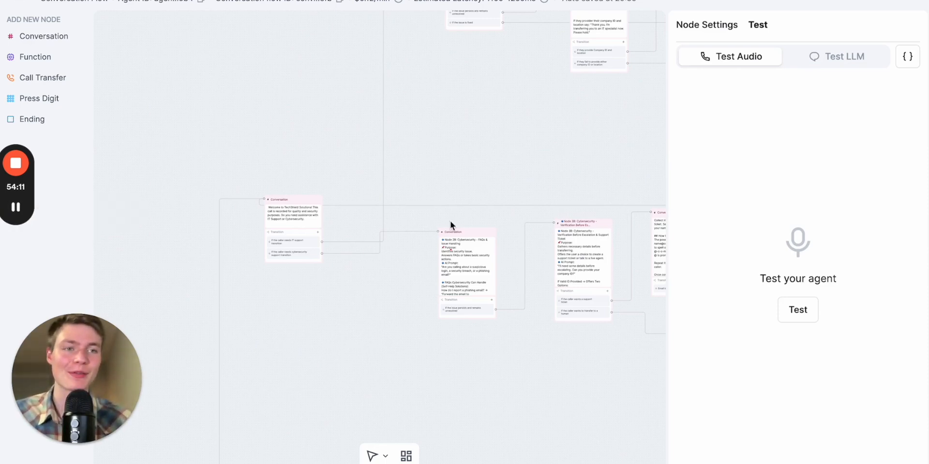
Run an audio test call of the agent, following the flow on the canvas, and end the call
{"action": "left_click", "coordinate": [797, 312]}
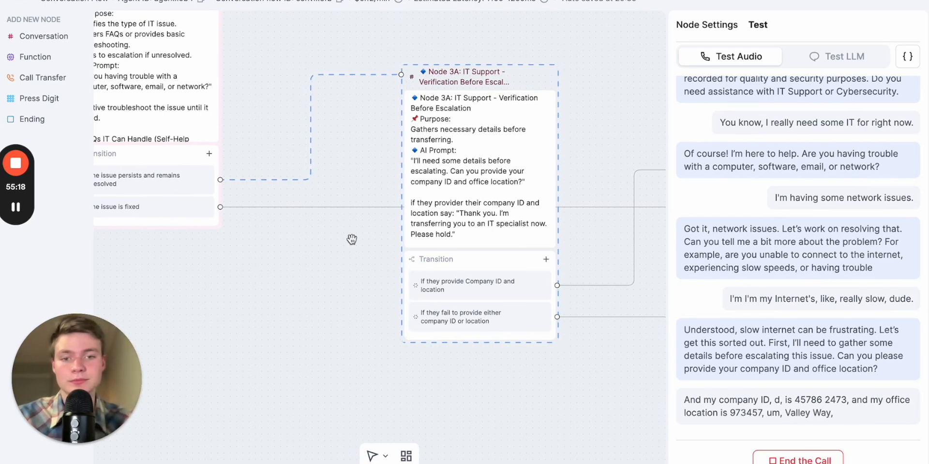
{"action": "left_click_drag", "start_coordinate": [362, 254], "coordinate": [310, 265]}
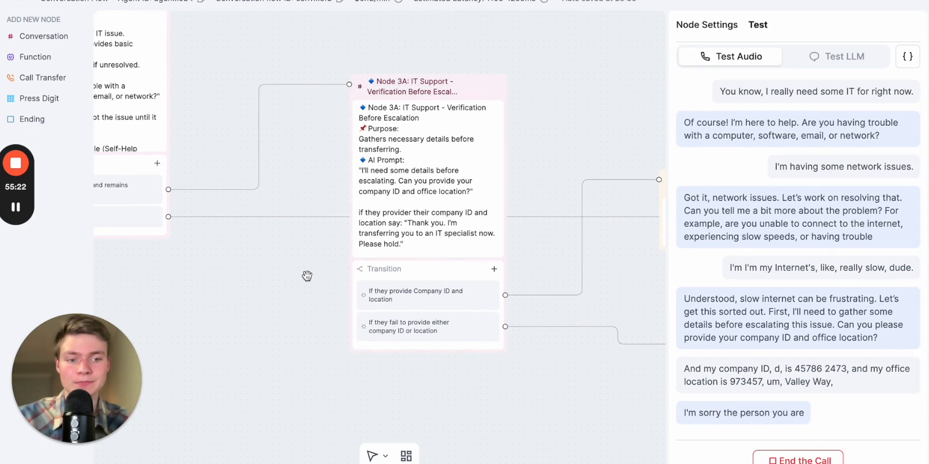
{"action": "left_click_drag", "start_coordinate": [306, 294], "coordinate": [210, 276]}
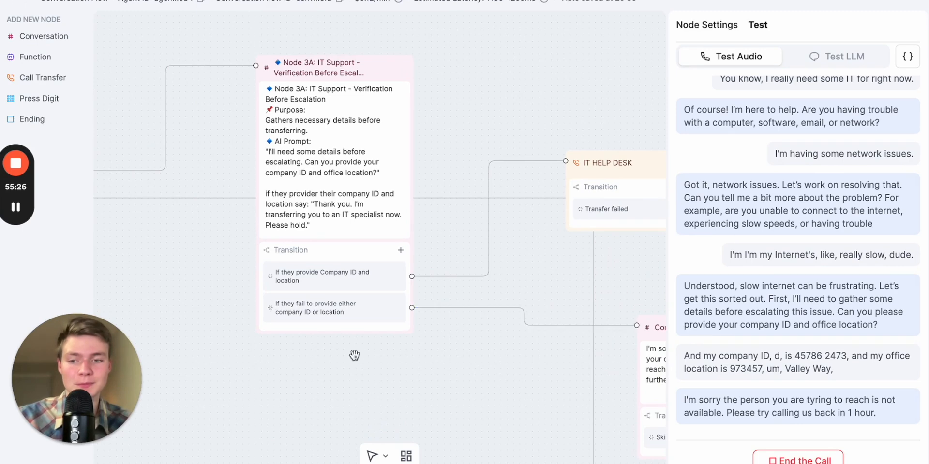
{"action": "left_click_drag", "start_coordinate": [404, 380], "coordinate": [320, 360]}
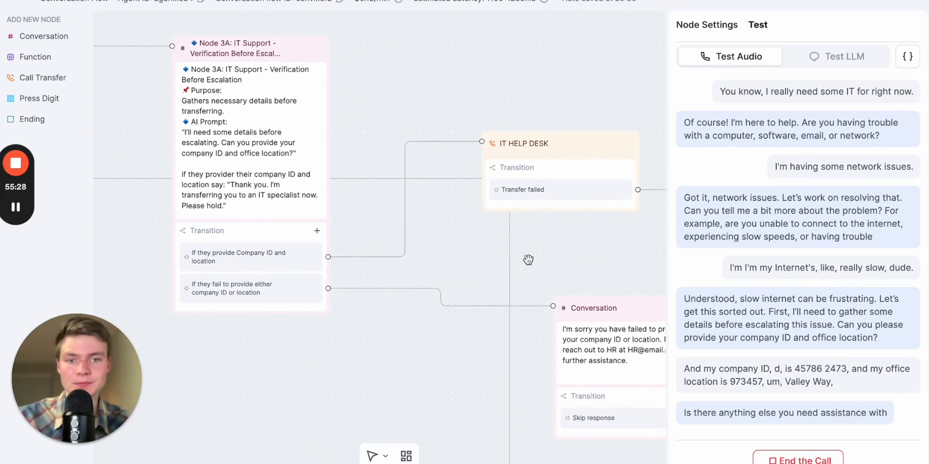
{"action": "left_click_drag", "start_coordinate": [528, 260], "coordinate": [387, 166]}
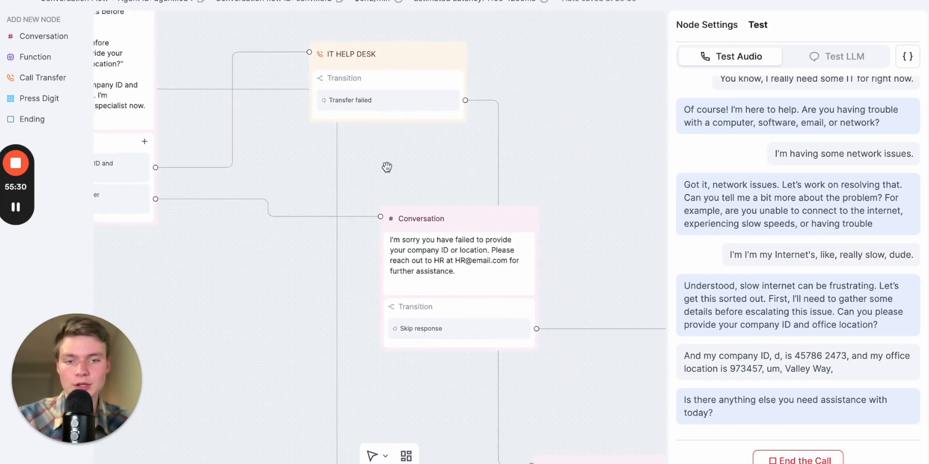
{"action": "left_click_drag", "start_coordinate": [437, 369], "coordinate": [457, 209]}
{"action": "scroll", "coordinate": [441, 228], "scroll_direction": "down", "scroll_amount": 3}
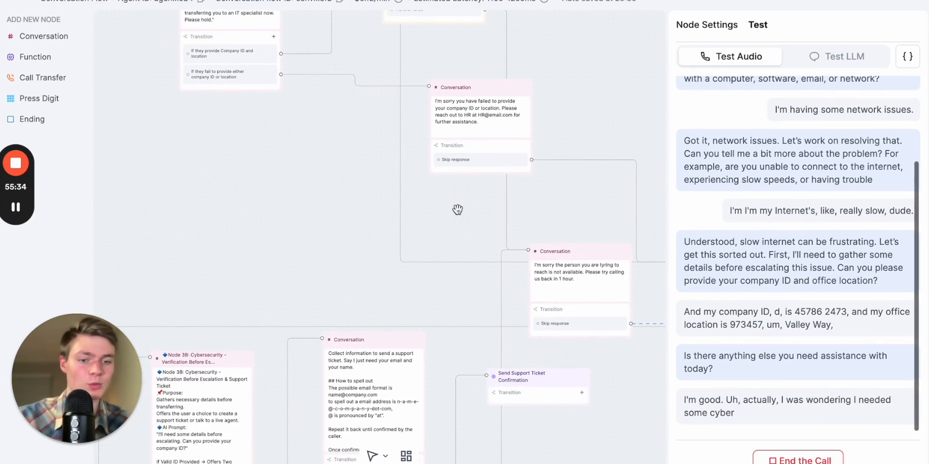
{"action": "scroll", "coordinate": [457, 209], "scroll_direction": "down", "scroll_amount": 3}
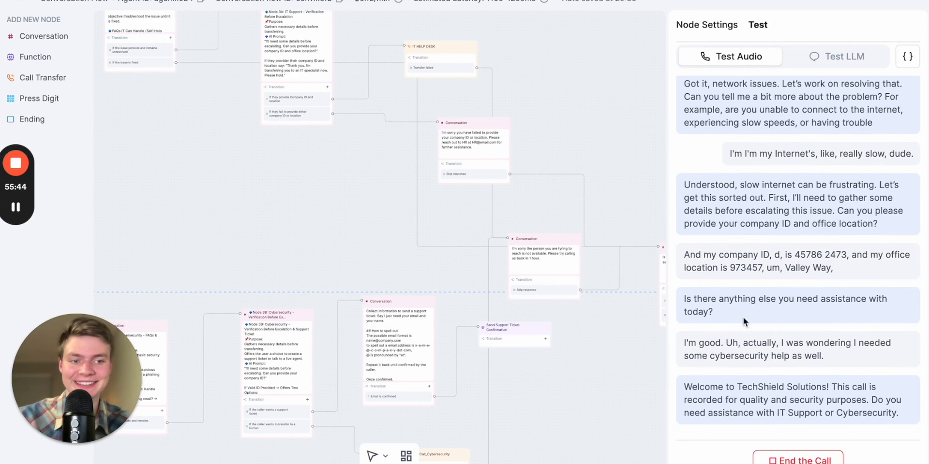
{"action": "left_click", "coordinate": [789, 460]}
Make the Cybersecurity FAQs conversation node a global node with the condition "If the person needs cybersecurity help"
{"action": "left_click_drag", "start_coordinate": [313, 224], "coordinate": [581, 179]}
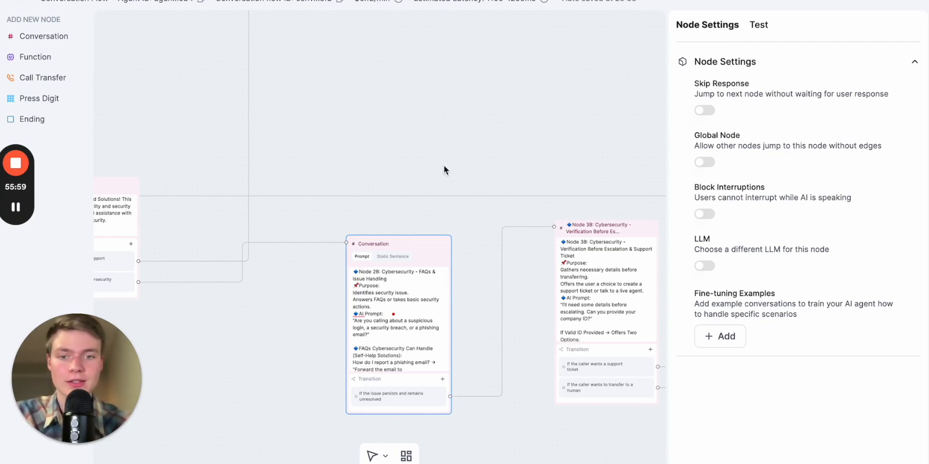
{"action": "scroll", "coordinate": [407, 240], "scroll_direction": "up", "scroll_amount": 3}
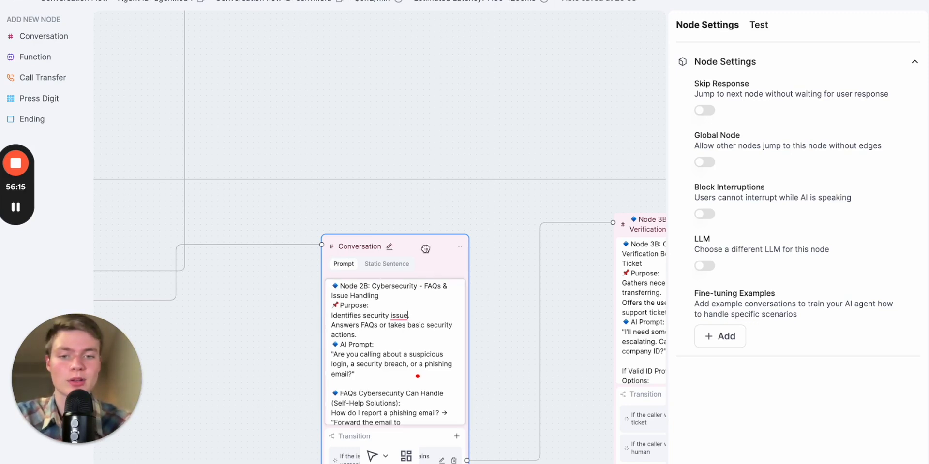
{"action": "left_click", "coordinate": [704, 162]}
{"action": "left_click", "coordinate": [748, 196]}
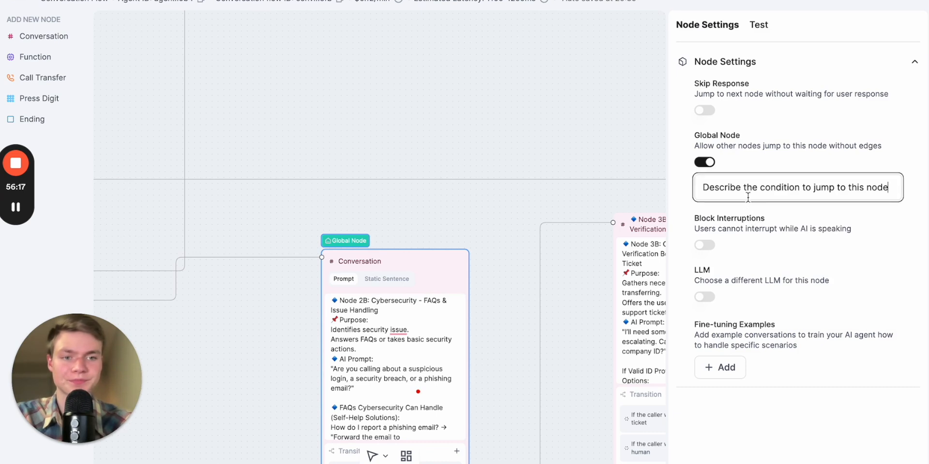
{"action": "key", "text": "ctrl+a"}
{"action": "key", "text": "BackSpace"}
{"action": "type", "text": "If the p"}
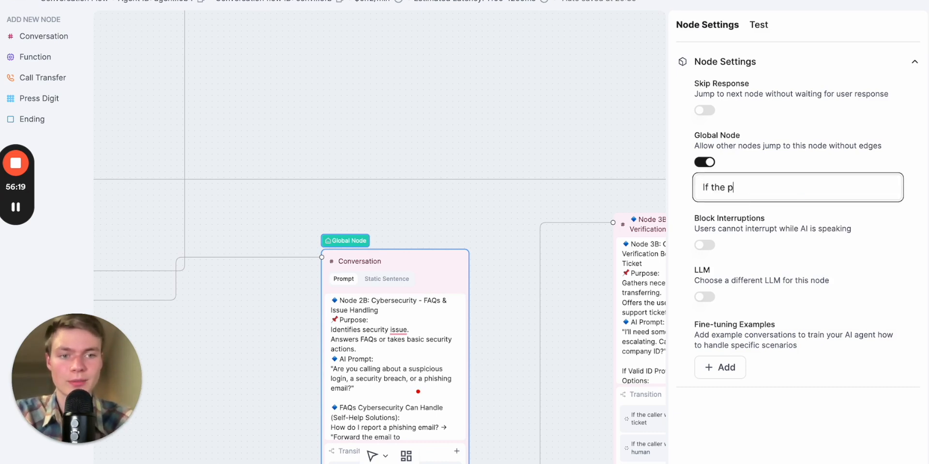
{"action": "type", "text": "erson needs cyberse"}
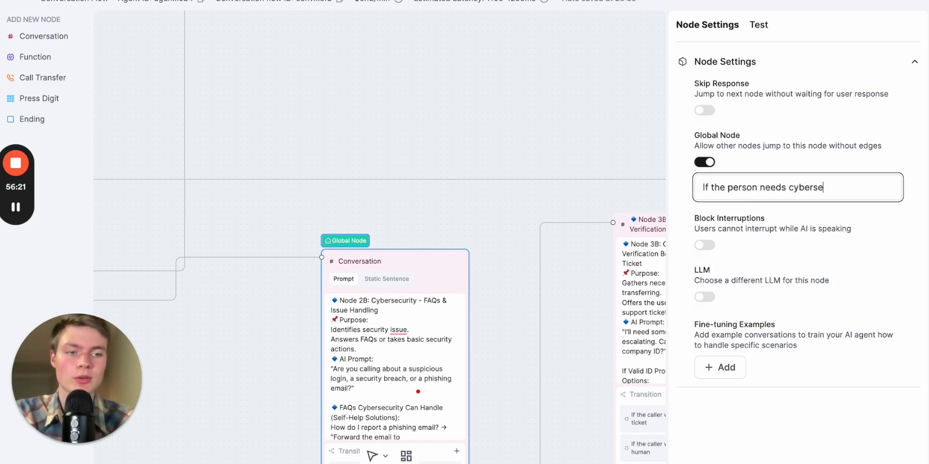
{"action": "type", "text": "curity help"}
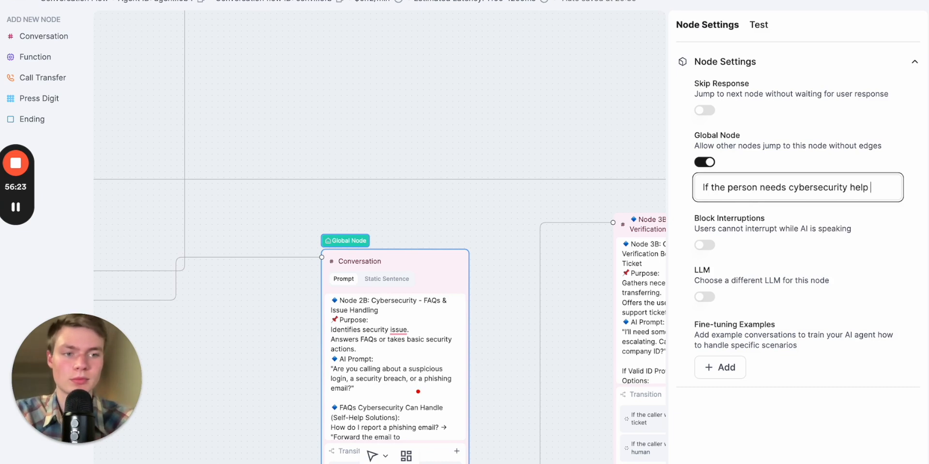
{"action": "key", "text": "ctrl+a"}
{"action": "key", "text": "ctrl+c"}
Make Node 2A: IT Support a global node with the jump condition "If the person needs IT help"
{"action": "left_click", "coordinate": [547, 118]}
{"action": "left_click_drag", "start_coordinate": [547, 118], "coordinate": [538, 409]}
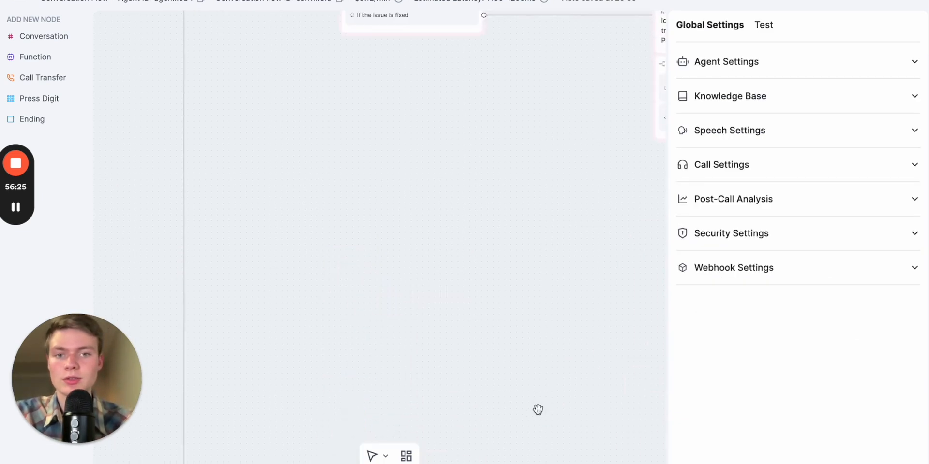
{"action": "left_click_drag", "start_coordinate": [504, 187], "coordinate": [503, 457]}
{"action": "left_click", "coordinate": [420, 91]}
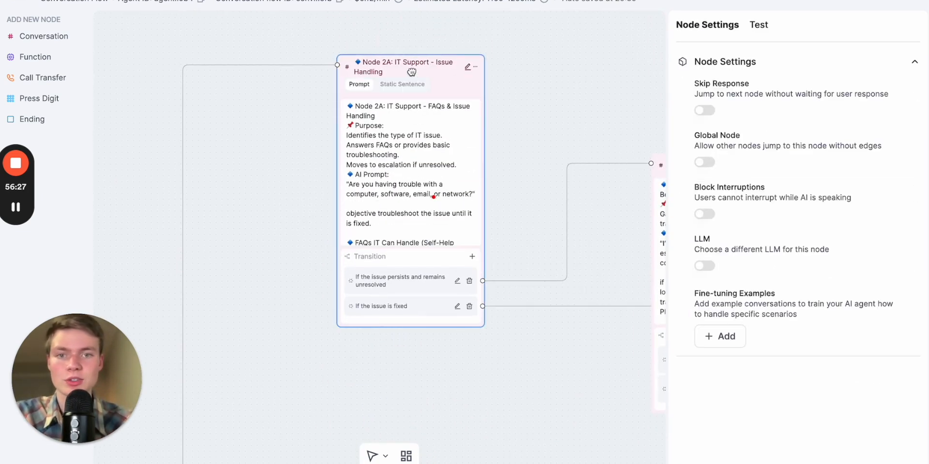
{"action": "left_click", "coordinate": [698, 160]}
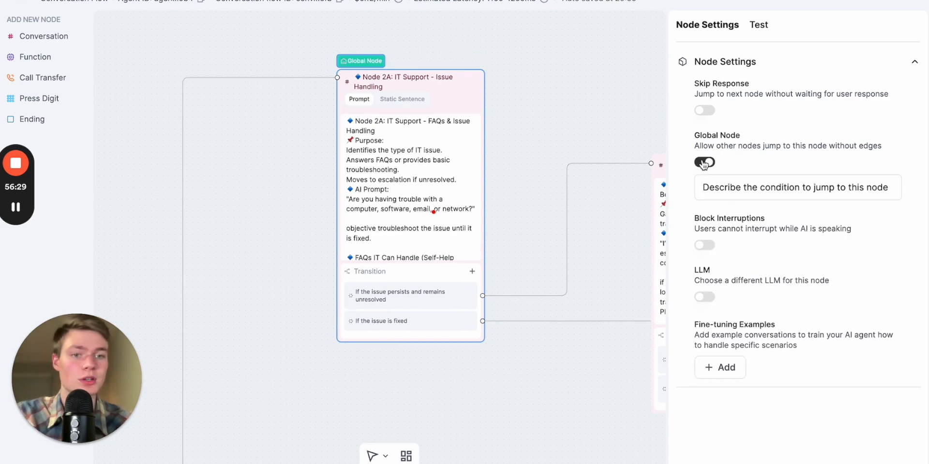
{"action": "left_click", "coordinate": [769, 190]}
{"action": "key", "text": "ctrl+v"}
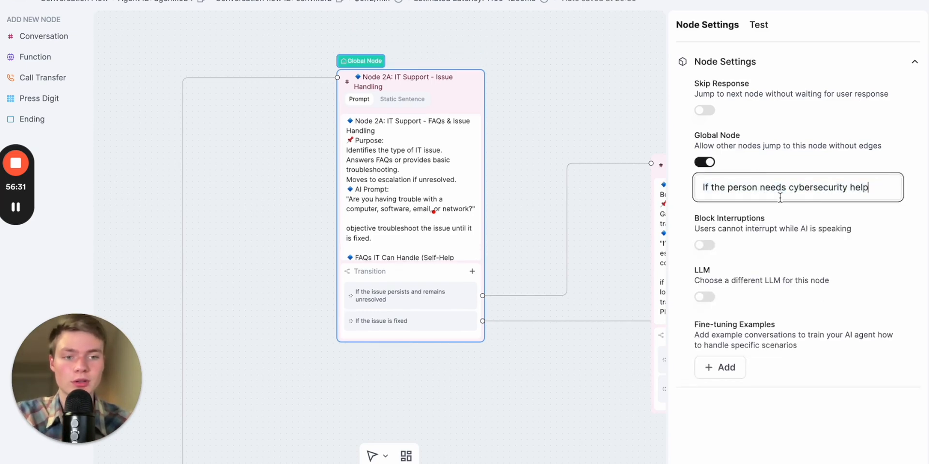
{"action": "double_click", "coordinate": [809, 190]}
{"action": "key", "text": "BackSpace"}
{"action": "type", "text": "IT"}
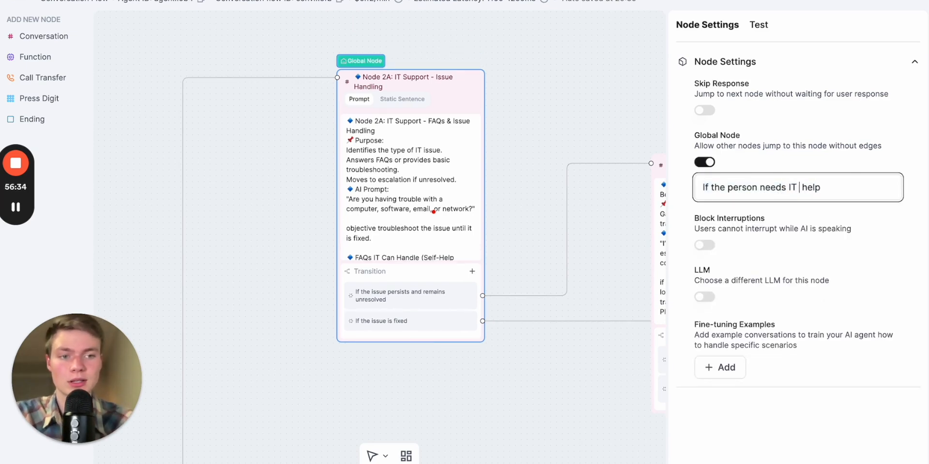
{"action": "left_click", "coordinate": [860, 210]}
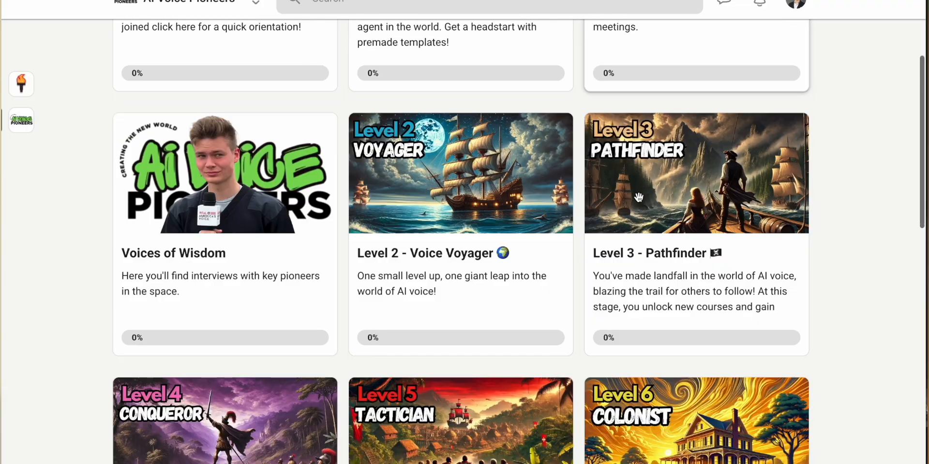
{"action": "scroll", "coordinate": [638, 198], "scroll_direction": "down", "scroll_amount": 2}
{"action": "scroll", "coordinate": [639, 197], "scroll_direction": "down", "scroll_amount": 2}
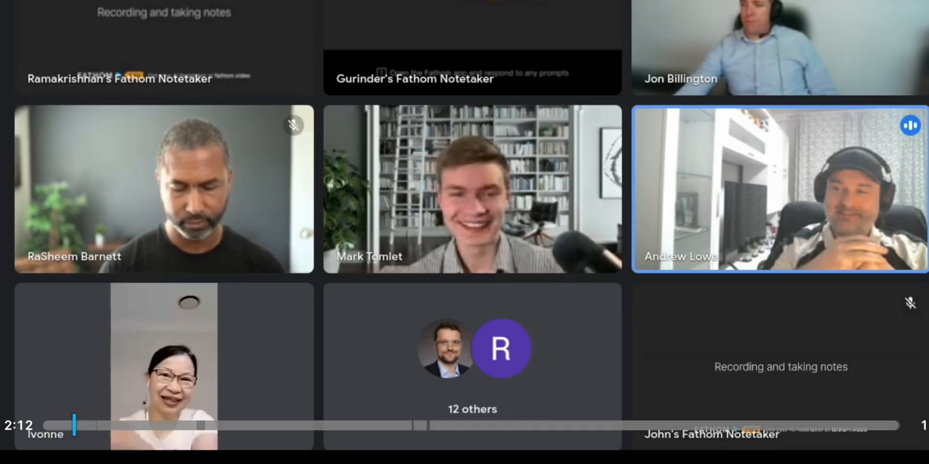